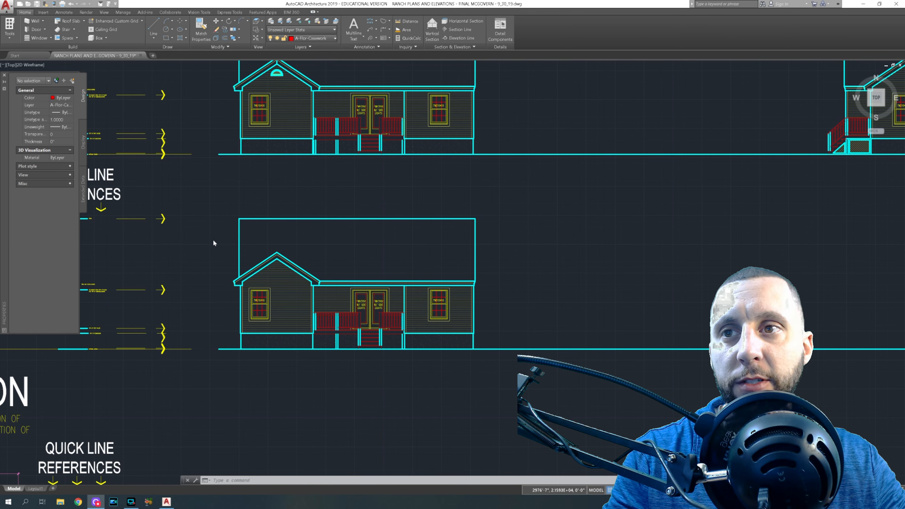
- Examine the front and side elevations and the floor plans placed above them
scroll(424, 176, "down", 3)
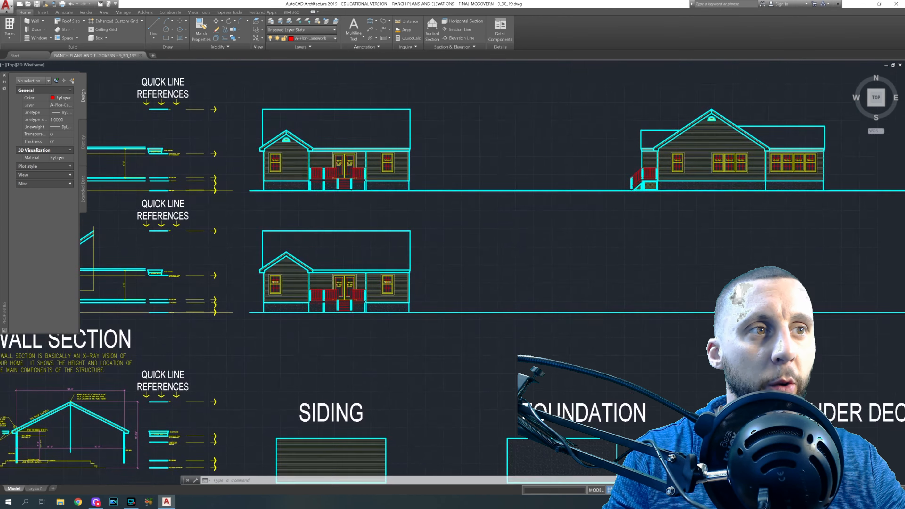
scroll(341, 265, "up", 4)
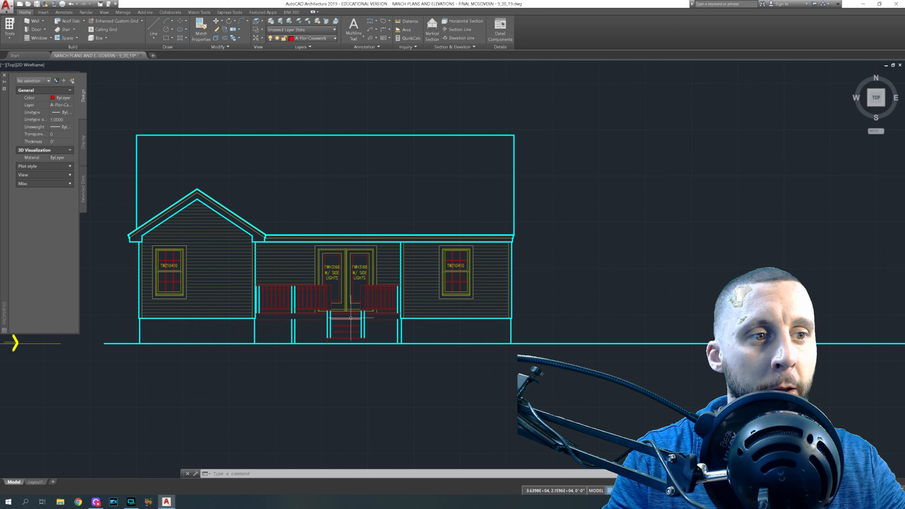
scroll(351, 305, "down", 2)
middle_click_drag(419, 288, 267, 306)
scroll(301, 283, "down", 1)
middle_click_drag(319, 273, 348, 342)
middle_click_drag(382, 267, 359, 322)
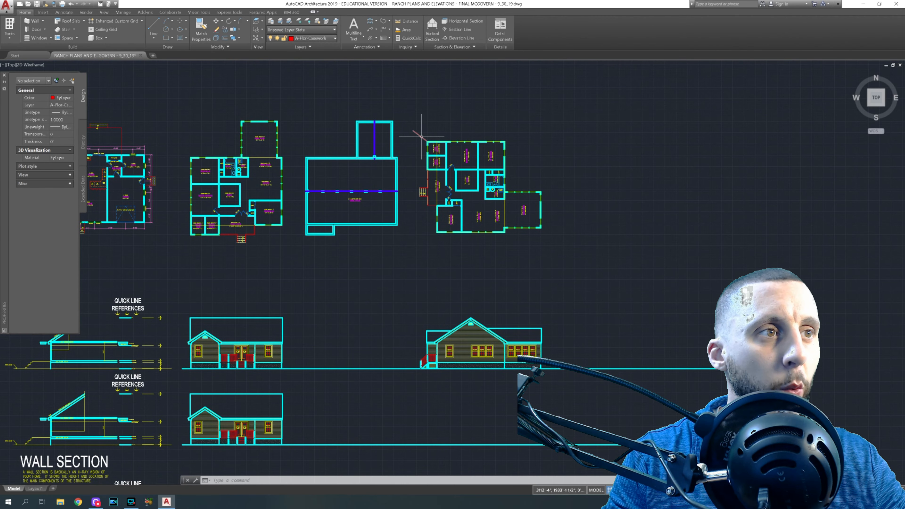
scroll(423, 139, "up", 6)
scroll(423, 139, "down", 4)
- Delete the existing rotated floor plan located above the side elevation
left_click(419, 132)
left_click(427, 152)
left_click(414, 137)
left_click(631, 312)
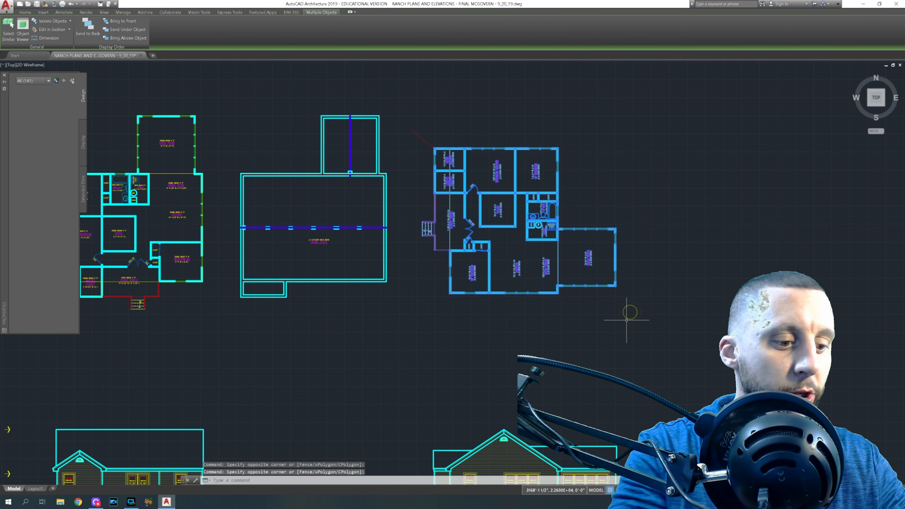
key("Delete")
- Copy the entire upright floor plan and paste the duplicate in the empty space beyond the crawl space plan
middle_click_drag(411, 262, 551, 264)
left_click(170, 98)
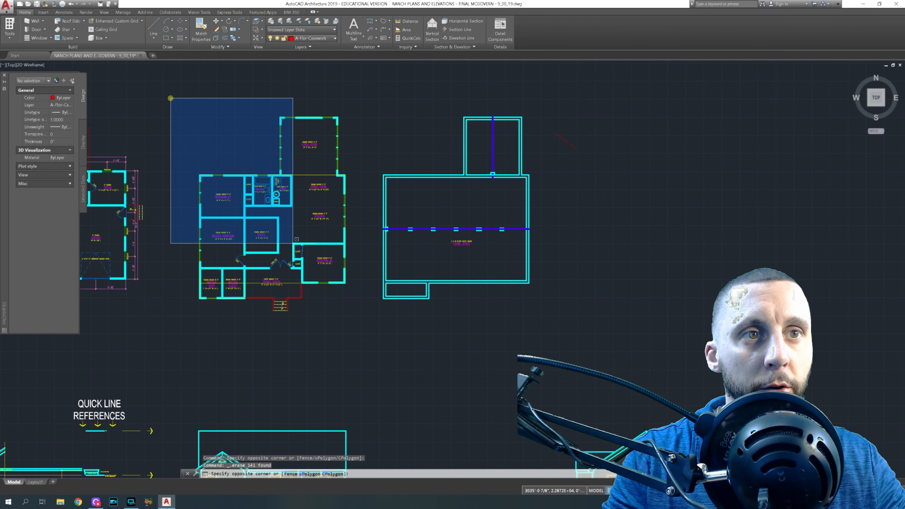
left_click(363, 321)
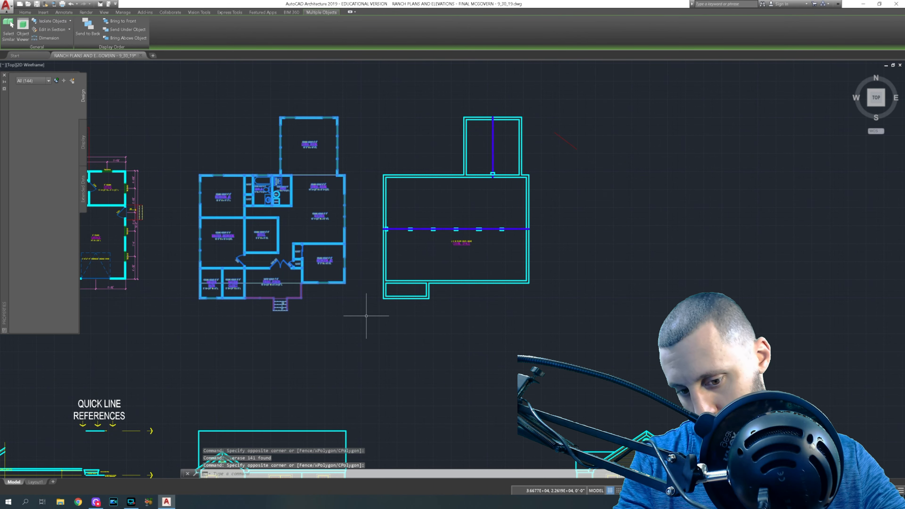
key("ctrl+c")
key("ctrl+v")
scroll(545, 306, "down", 2)
middle_click_drag(548, 303, 343, 296)
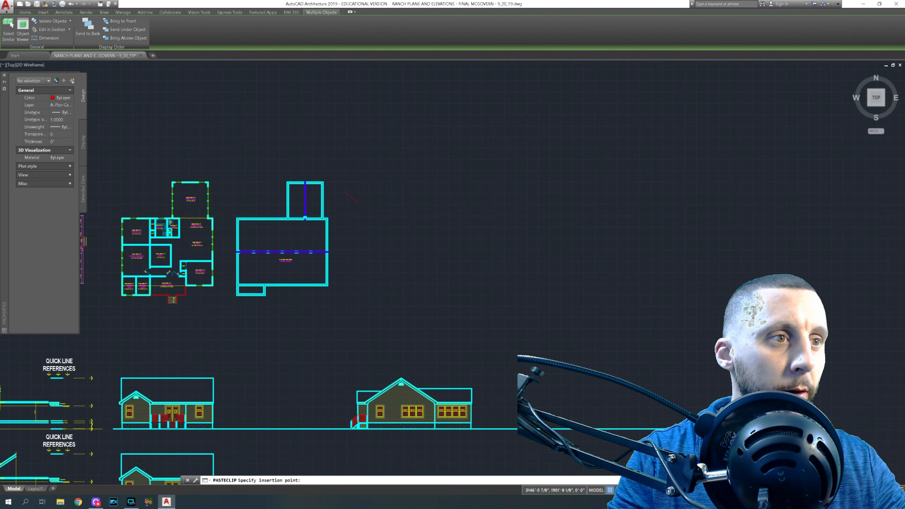
left_click(429, 266)
key("Escape")
- Rotate the pasted floor plan 90 degrees clockwise so the front porch faces left
left_click(410, 125)
left_click(545, 295)
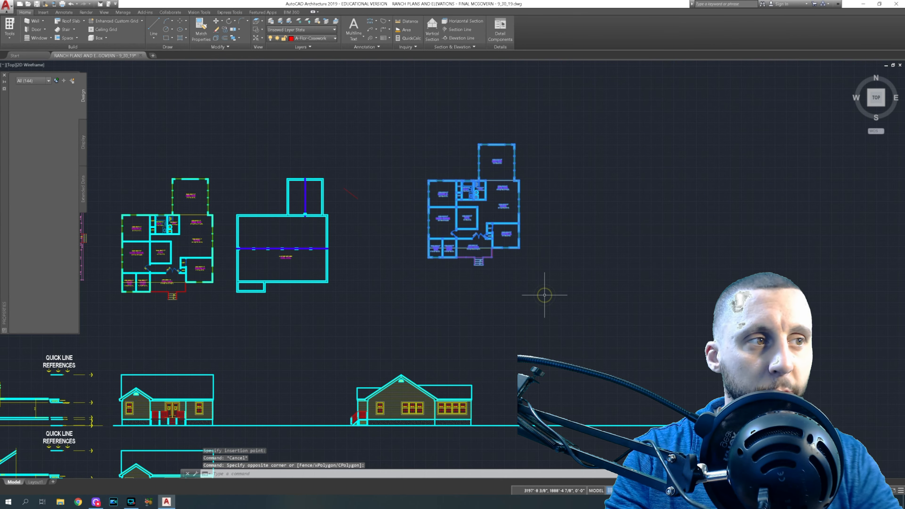
type("rotate")
key("Return")
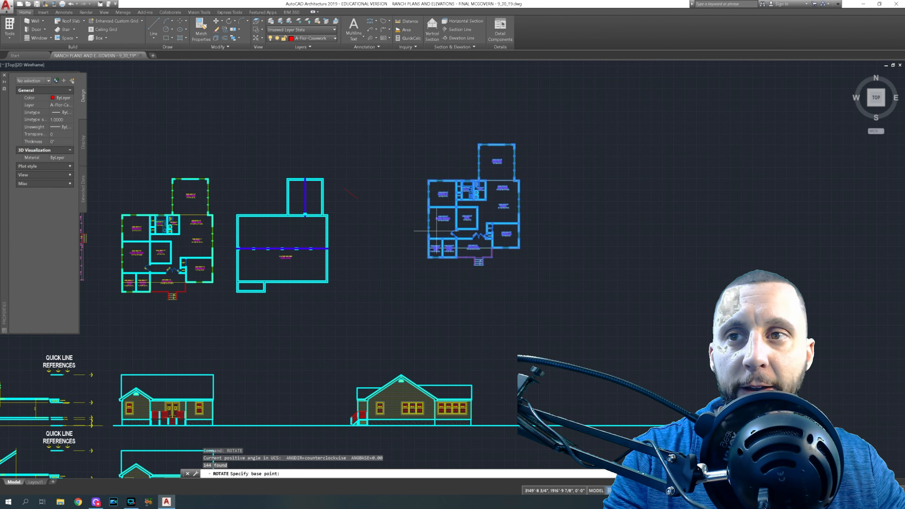
left_click(413, 194)
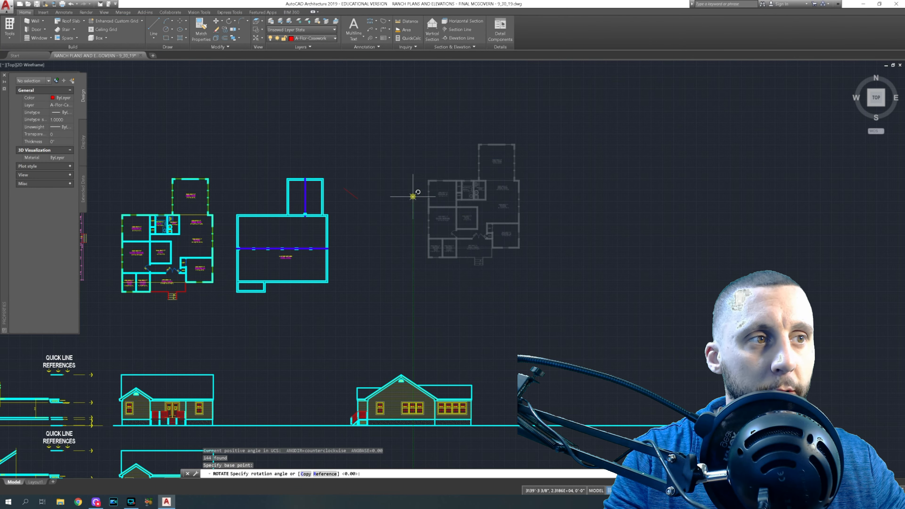
left_click(414, 259)
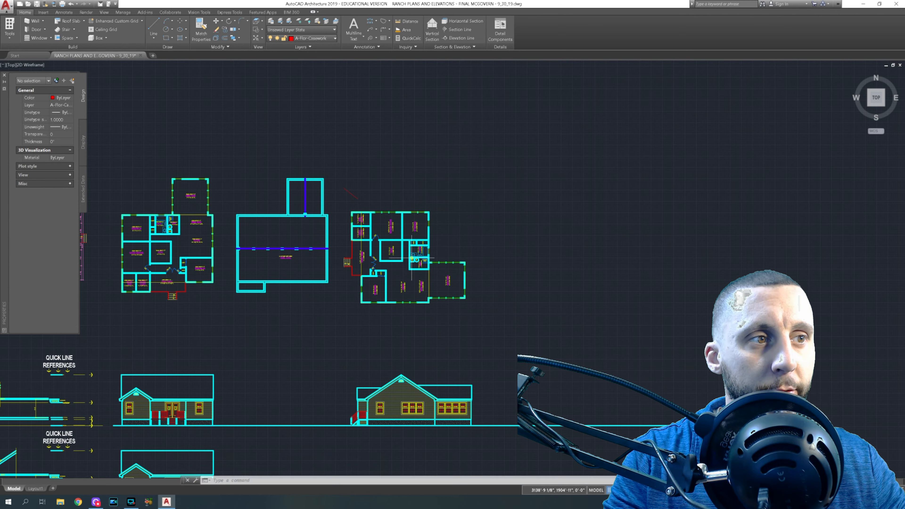
- Move the rotated floor plan by its upper-left outside corner to the end of the red diagonal reference line above the side elevation
scroll(381, 315, "up", 4)
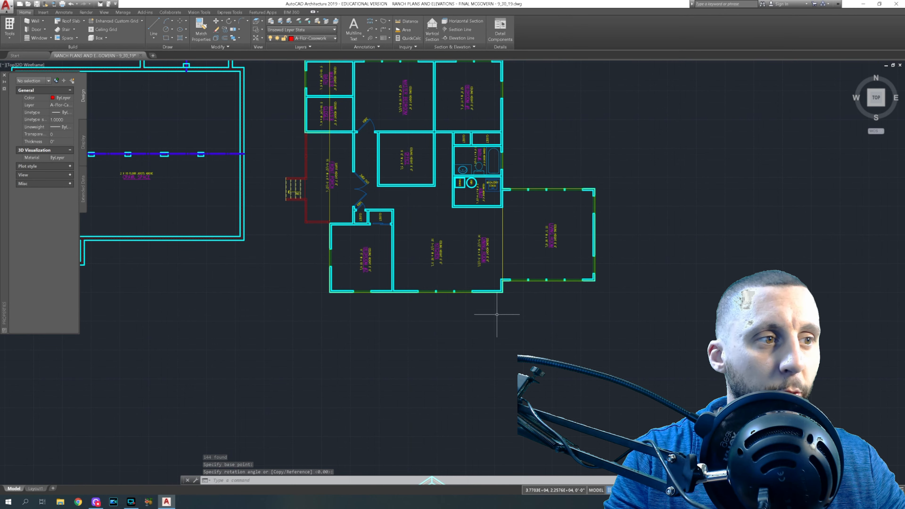
scroll(375, 309, "down", 4)
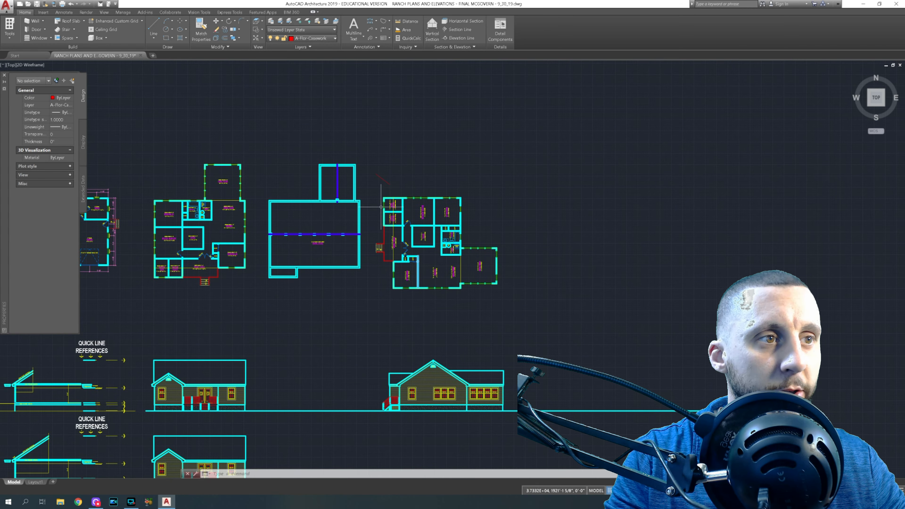
left_click(369, 188)
left_click(512, 303)
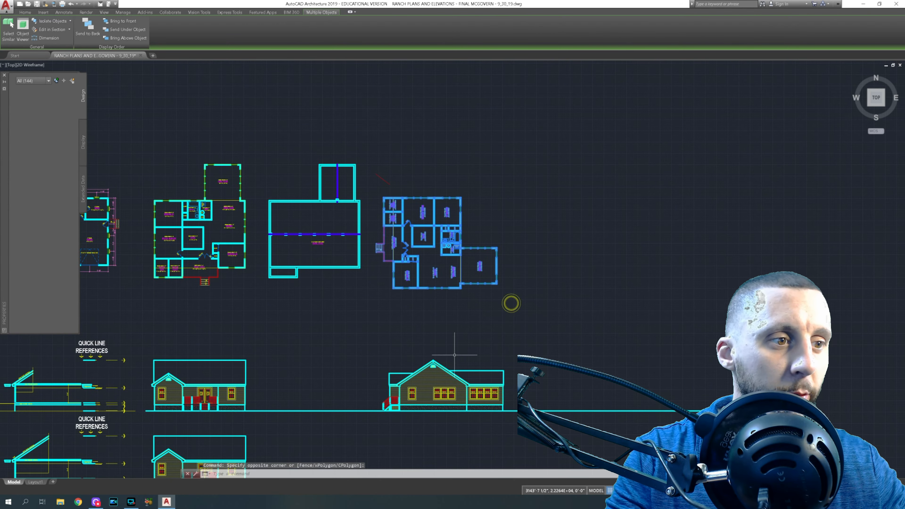
middle_click_drag(466, 398, 425, 310)
scroll(421, 310, "up", 6)
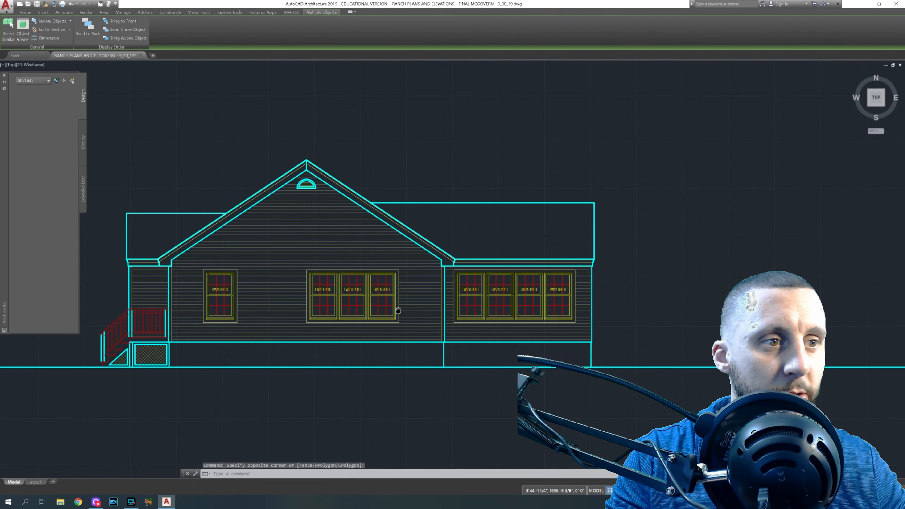
middle_click_drag(398, 370, 434, 358)
scroll(434, 359, "down", 6)
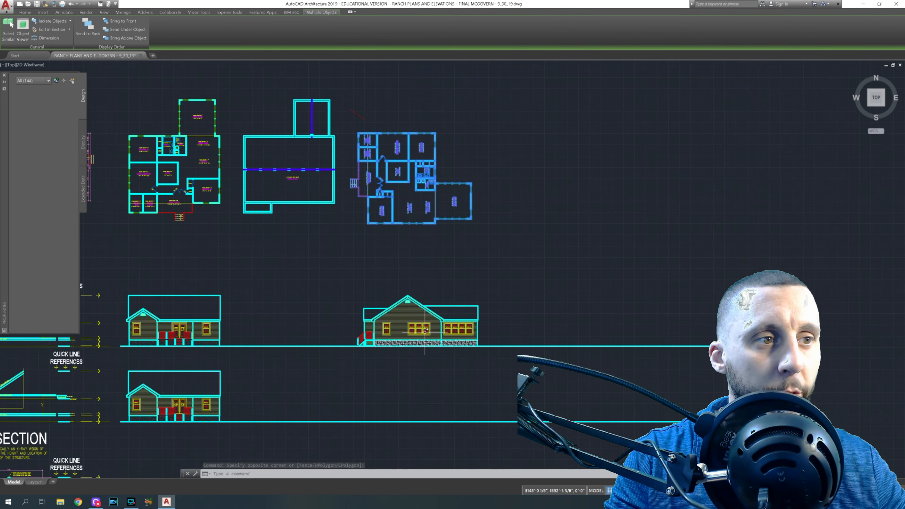
middle_click_drag(391, 180, 391, 252)
scroll(392, 252, "up", 4)
type("M")
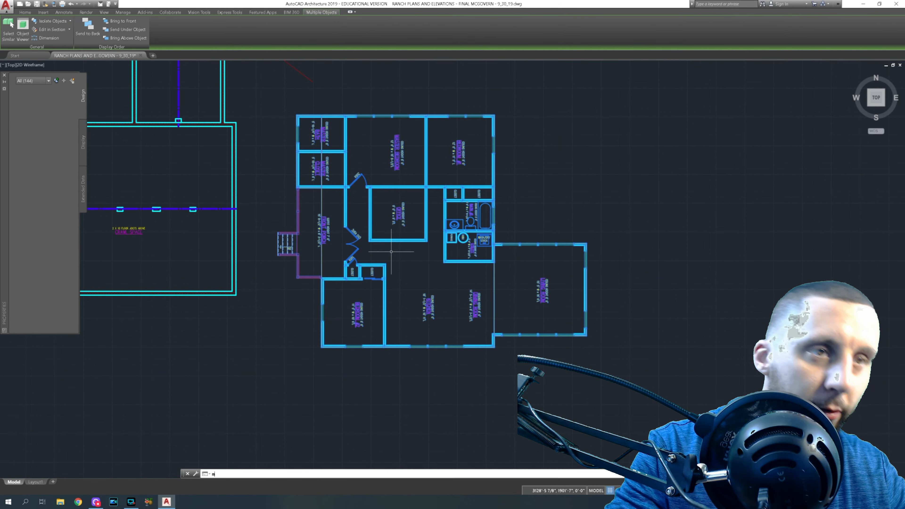
key("Return")
scroll(299, 113, "up", 6)
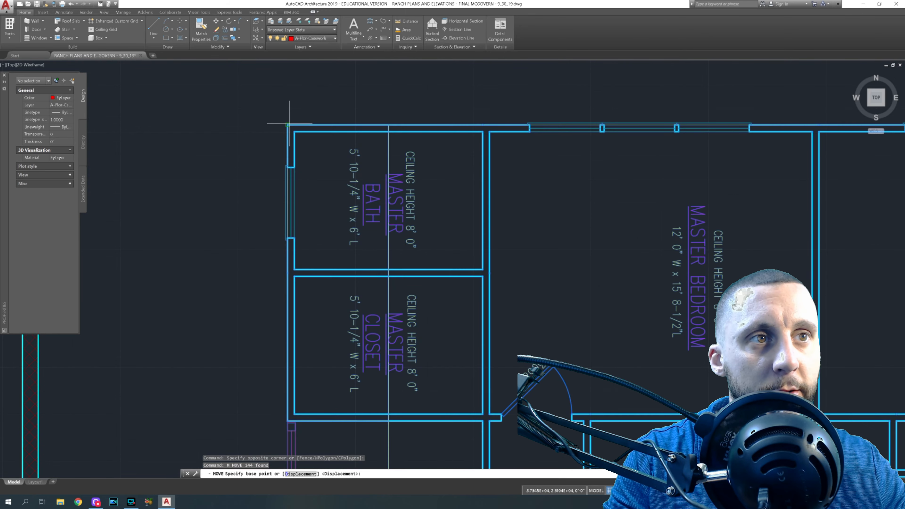
left_click(288, 125)
scroll(290, 142, "down", 4)
left_click(304, 104)
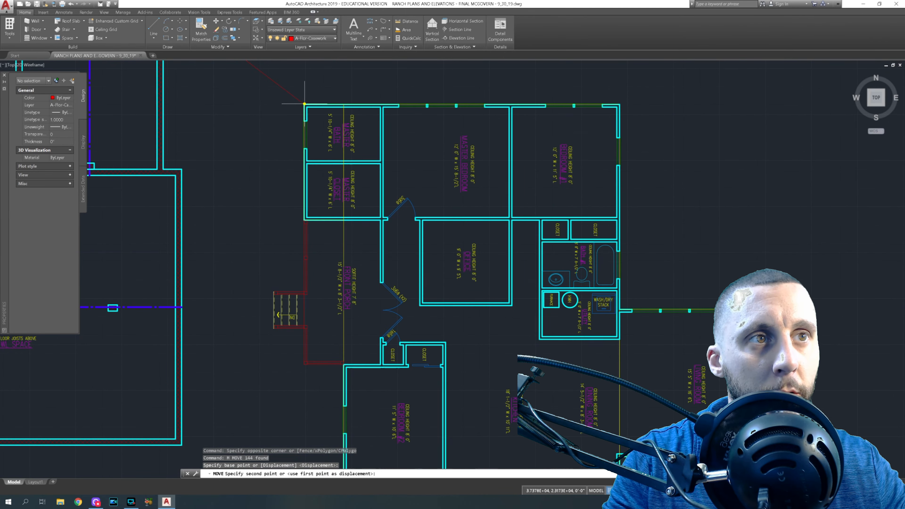
- Delete the red diagonal reference line at the rotated plan's upper-left corner
middle_click_drag(279, 103, 277, 137)
left_click(276, 109)
left_click(261, 136)
key("Delete")
- Draw a vertical construction line (XLINE) through the outside corner of Bedroom #2 on the rotated plan's lower wall
scroll(265, 139, "down", 8)
middle_click_drag(293, 195, 343, 186)
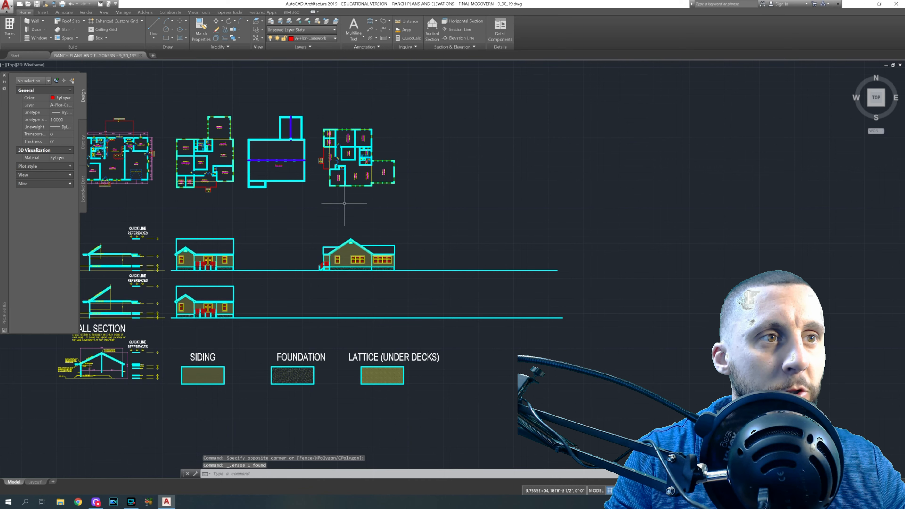
middle_click_drag(351, 220, 368, 195)
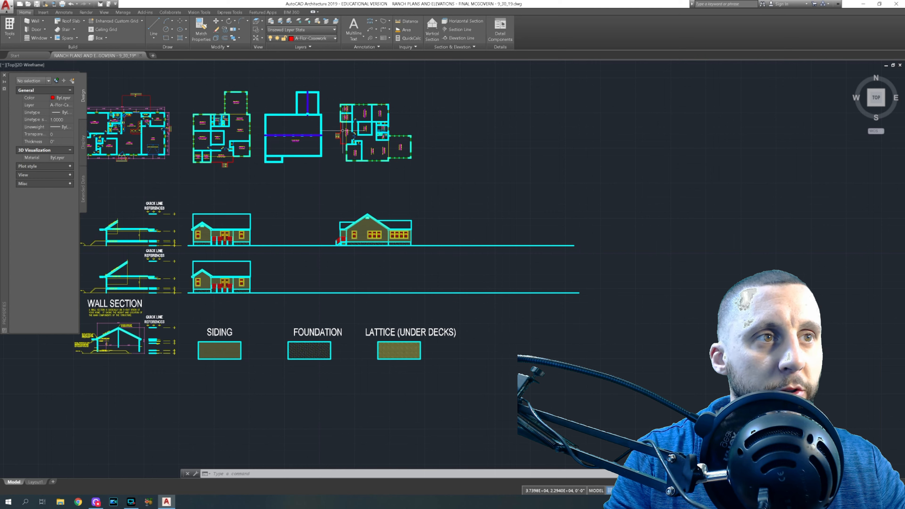
scroll(361, 161, "up", 6)
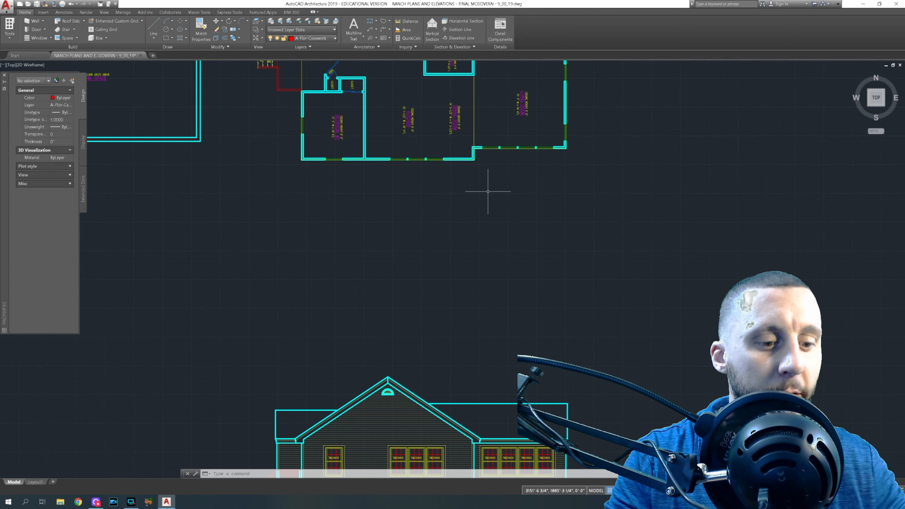
type("x")
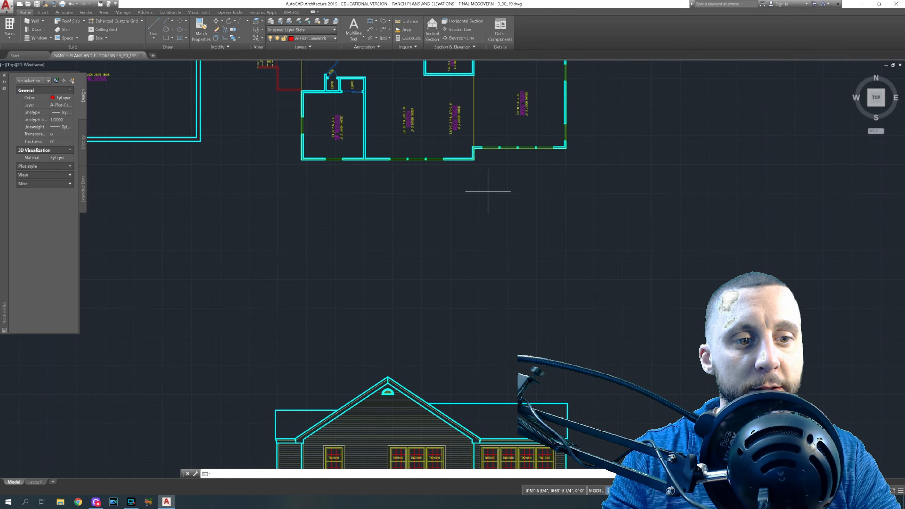
type("line")
key("Return")
scroll(304, 158, "up", 4)
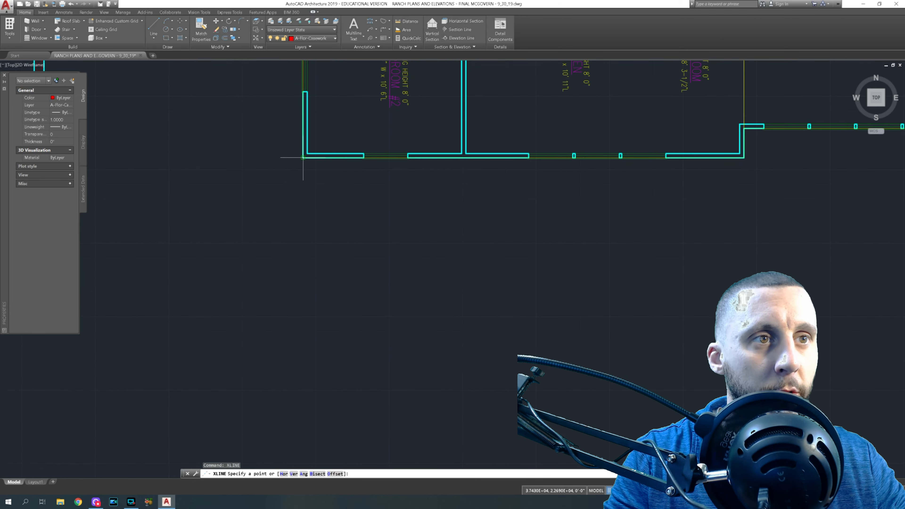
left_click(304, 156)
- Draw vertical construction lines through both edges of the window opening in Bedroom #2's lower wall
scroll(364, 172, "up", 8)
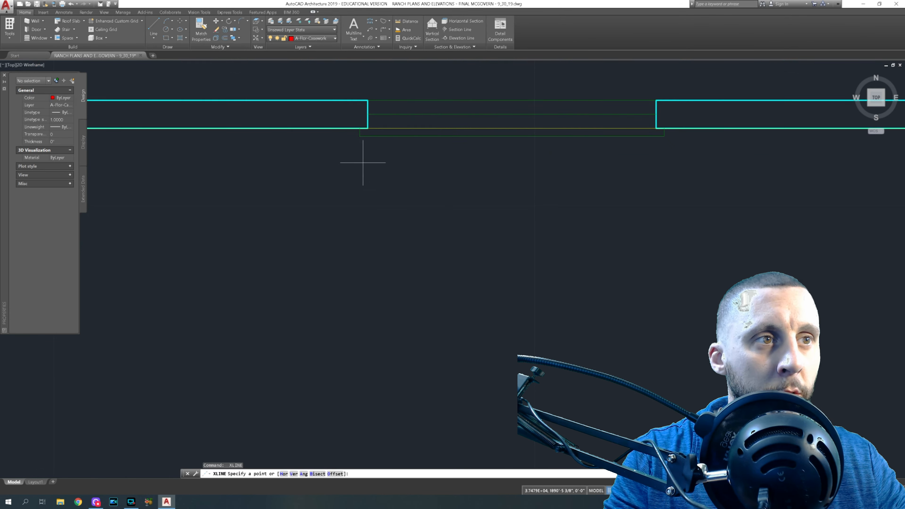
left_click(367, 142)
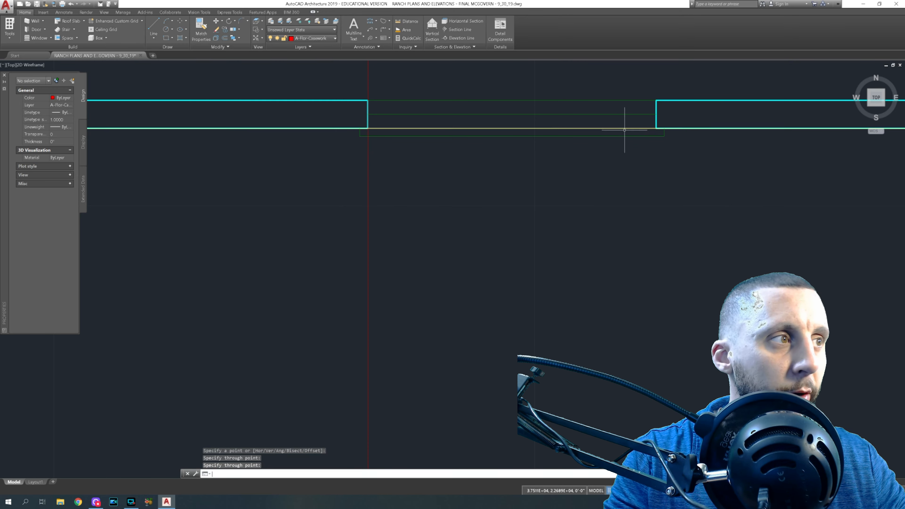
left_click(656, 162)
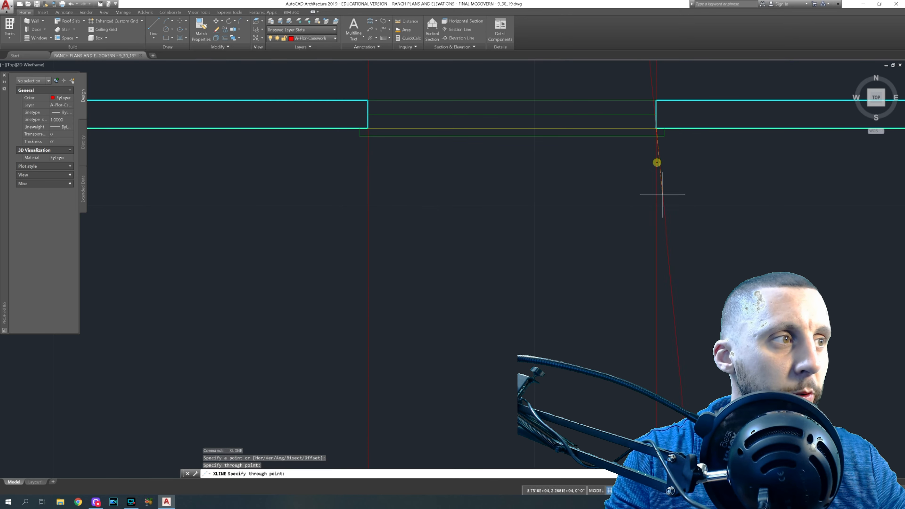
key("Return")
- Copy the two Bedroom #2 window construction lines to the first opening of the triple window in the kitchen's lower wall
scroll(663, 192, "down", 5)
left_click(684, 200)
left_click(602, 212)
type("copy")
key("Return")
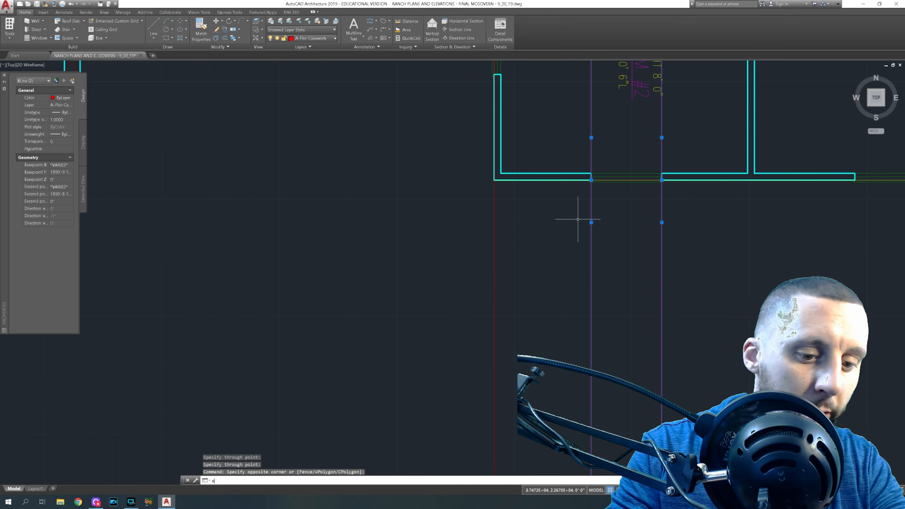
scroll(593, 191, "up", 8)
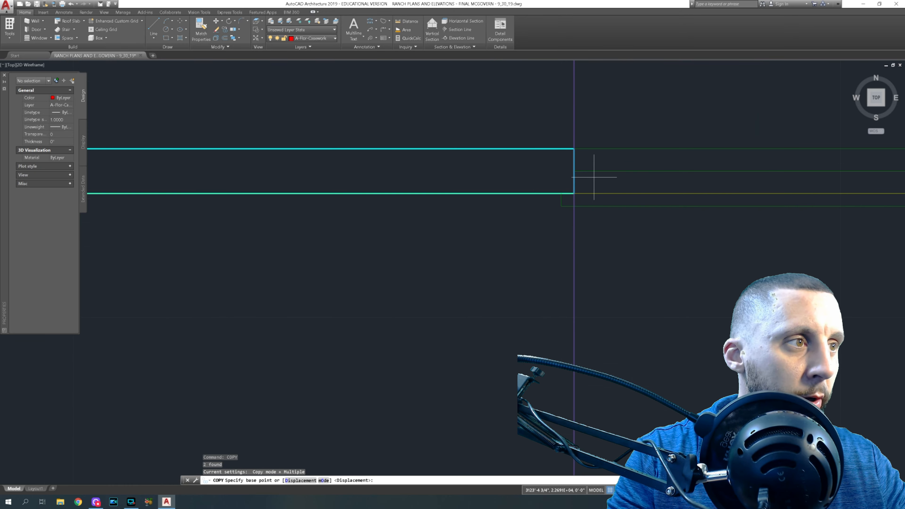
left_click(575, 193)
scroll(574, 194, "down", 8)
middle_click_drag(678, 194, 423, 205)
scroll(593, 208, "up", 8)
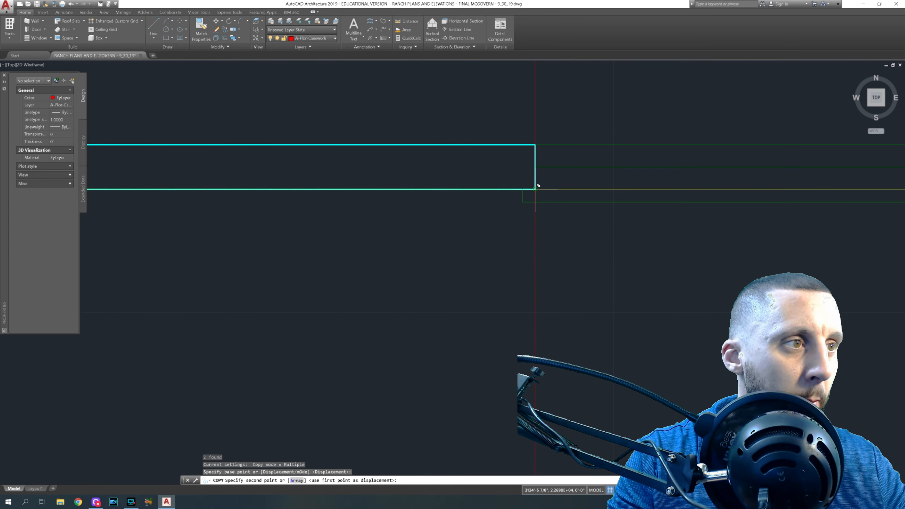
left_click(538, 186)
- Place further copies of the construction line pair at the second and third openings of the triple window, and end the copy
scroll(538, 186, "down", 4)
middle_click_drag(622, 196, 457, 210)
scroll(420, 226, "down", 4)
scroll(477, 228, "up", 6)
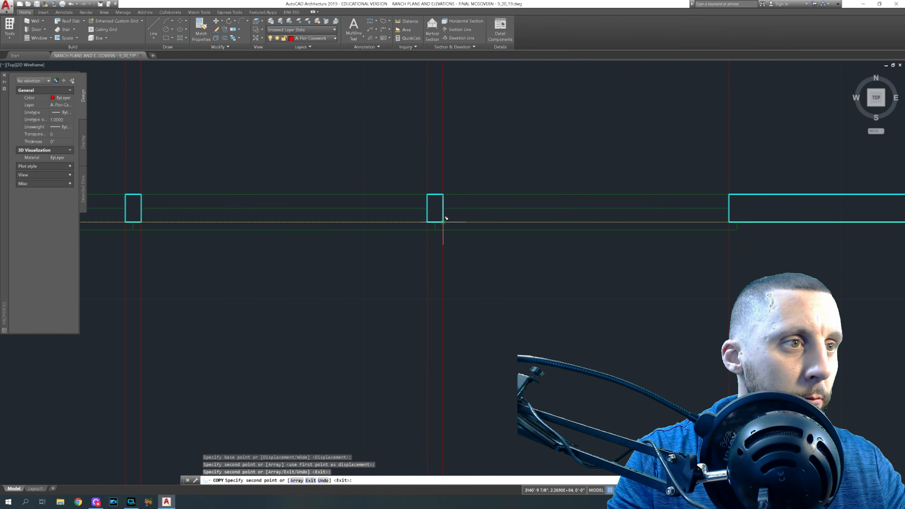
left_click(443, 222)
scroll(444, 222, "down", 5)
middle_click_drag(538, 256, 522, 259)
key("Escape")
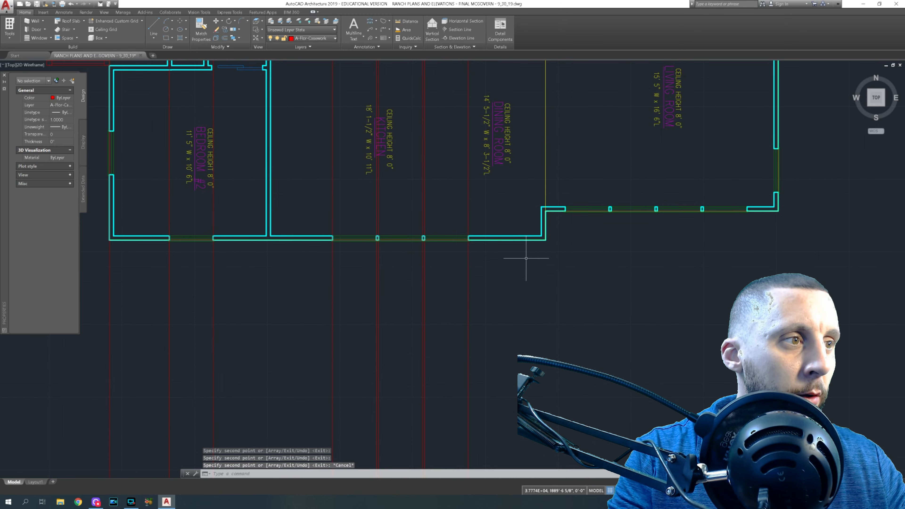
- Copy the two construction lines at the kitchen's third window opening to the first opening of the living room's lower wall
left_click(501, 258)
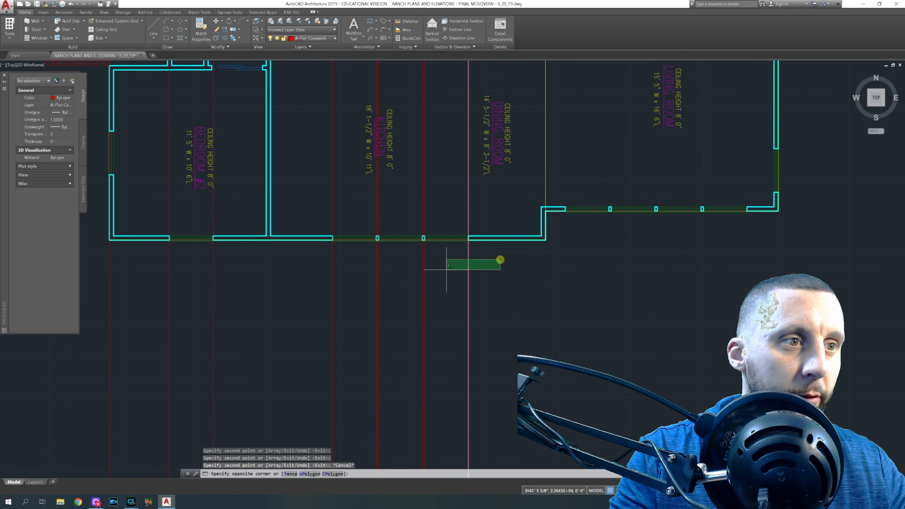
left_click(425, 273)
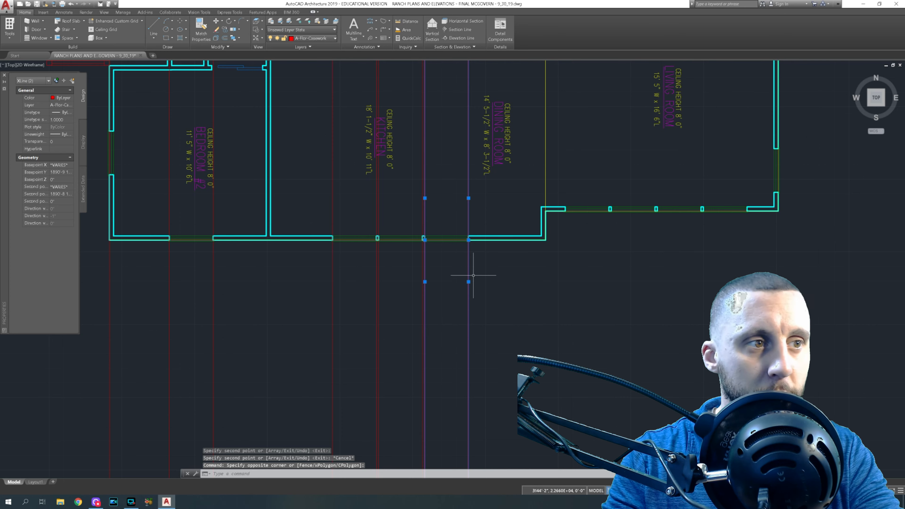
type("copy")
key("Return")
scroll(422, 239, "up", 6)
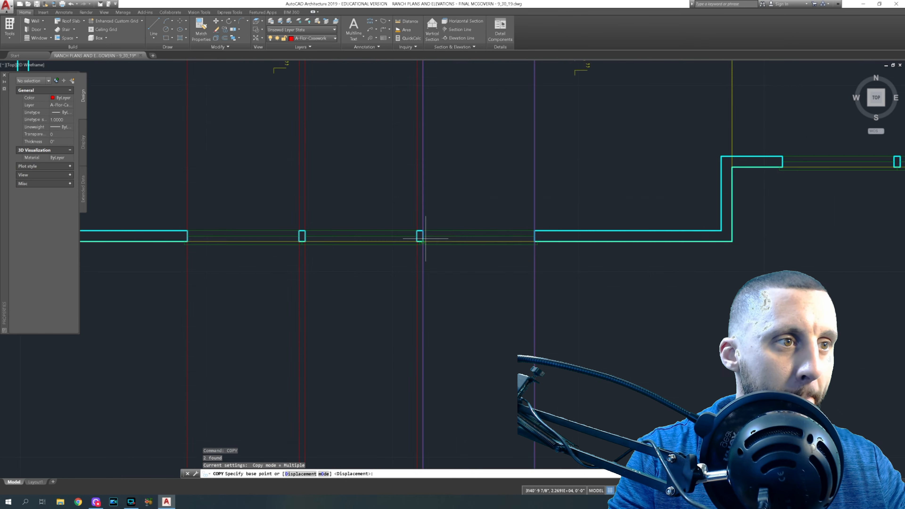
left_click(414, 248)
scroll(414, 246, "down", 6)
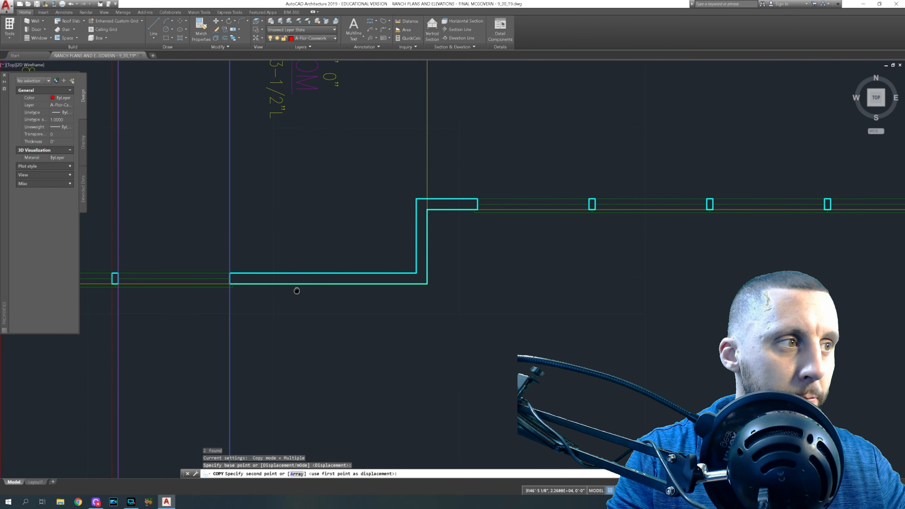
left_click(480, 210)
- Place further copies of the construction line pair at the remaining three window openings in the living room's lower wall, and end the copy
middle_click_drag(560, 222, 354, 247)
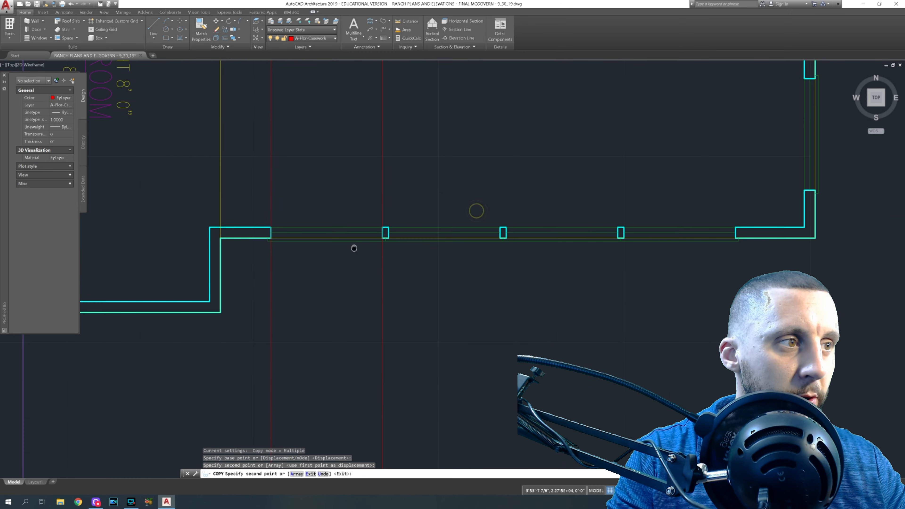
left_click(390, 233)
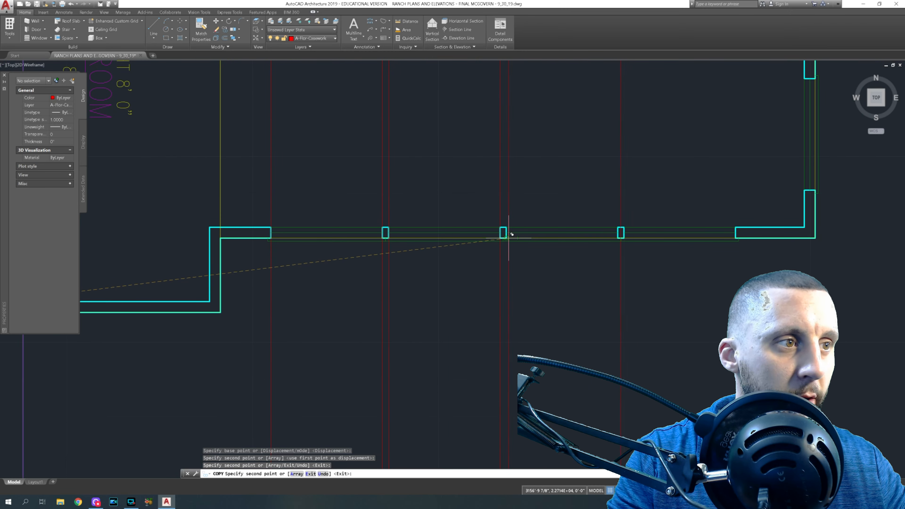
middle_click_drag(617, 243, 516, 255)
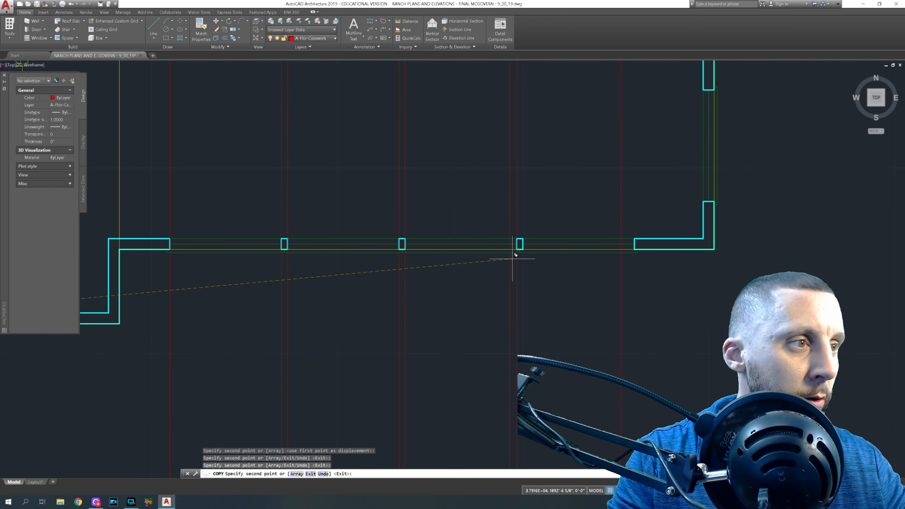
left_click(523, 249)
scroll(522, 248, "down", 6)
key("Escape")
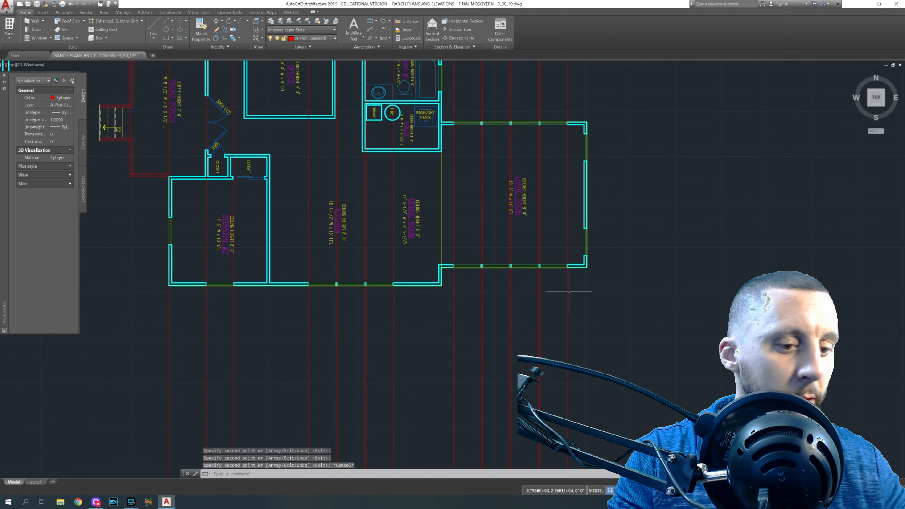
- Draw a vertical construction line (XLINE) through the living room's lower outside corner on the rotated plan
type("xline")
key("Return")
scroll(593, 273, "up", 4)
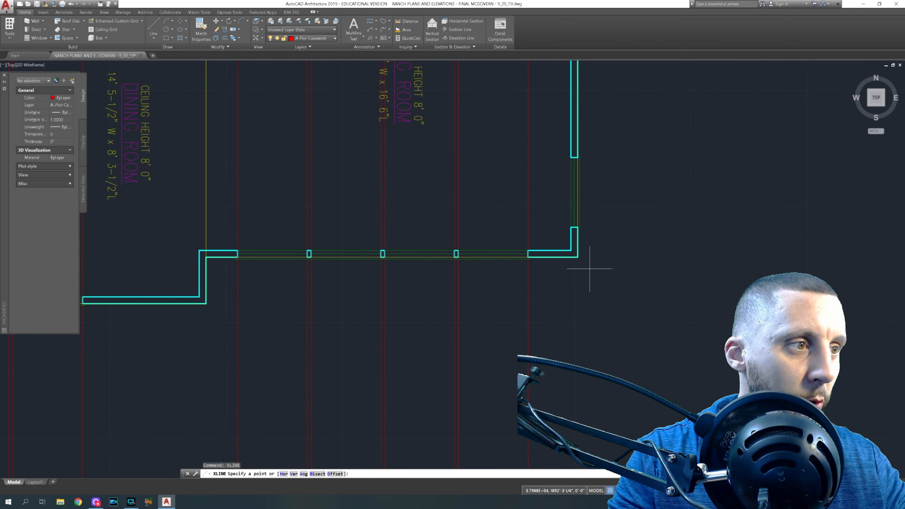
left_click(578, 257)
left_click(579, 268)
scroll(586, 284, "down", 6)
middle_click_drag(592, 287, 695, 277)
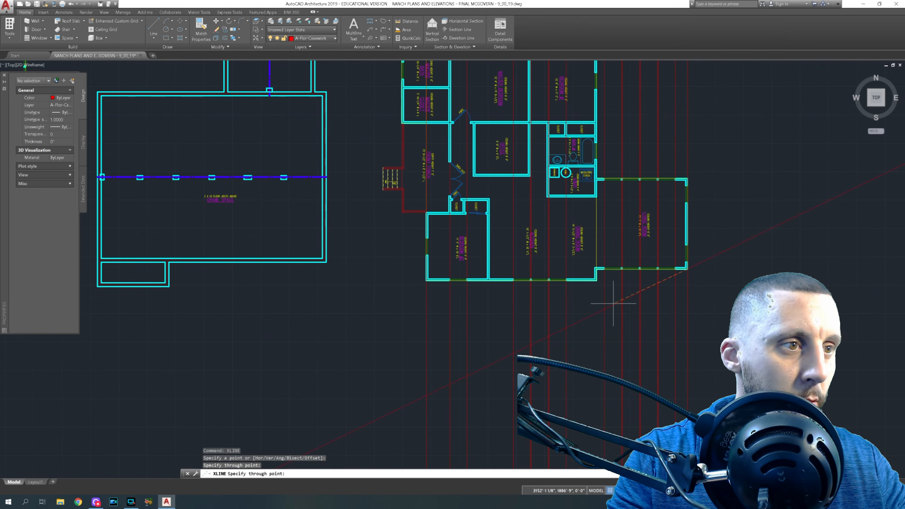
key("Return")
- Draw a vertical construction line through the outside house wall corner where the front porch railing begins
key("Return")
scroll(406, 147, "up", 6)
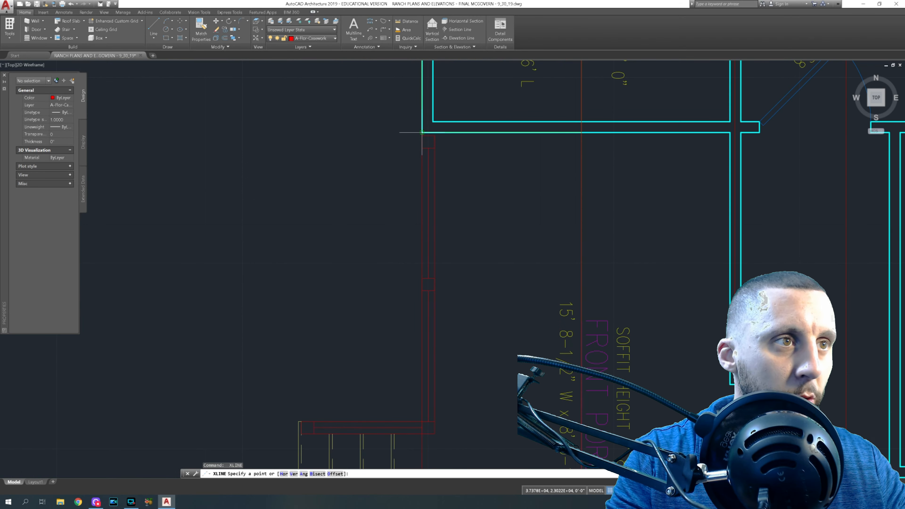
left_click(422, 138)
left_click(422, 165)
scroll(422, 165, "down", 8)
key("Escape")
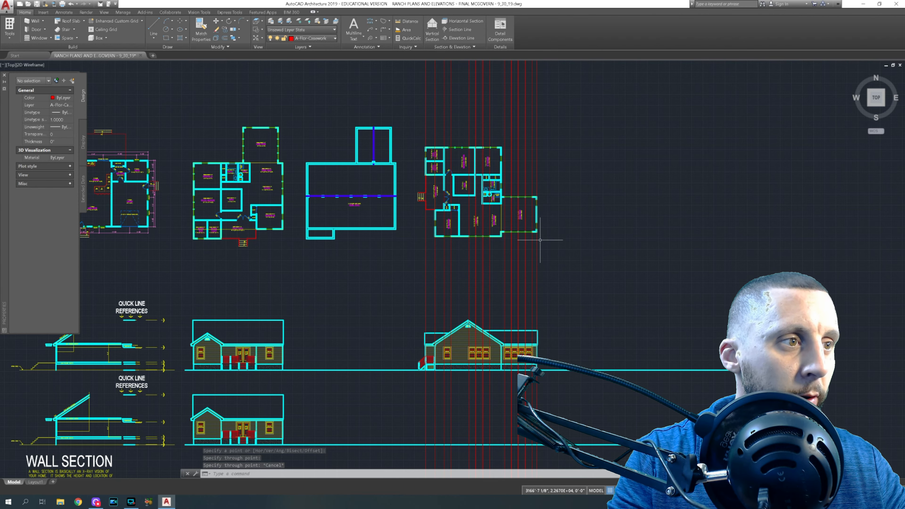
mouse_move(471, 359)
middle_mouse_down()
mouse_move(487, 245)
mouse_move(516, 213)
middle_mouse_up()
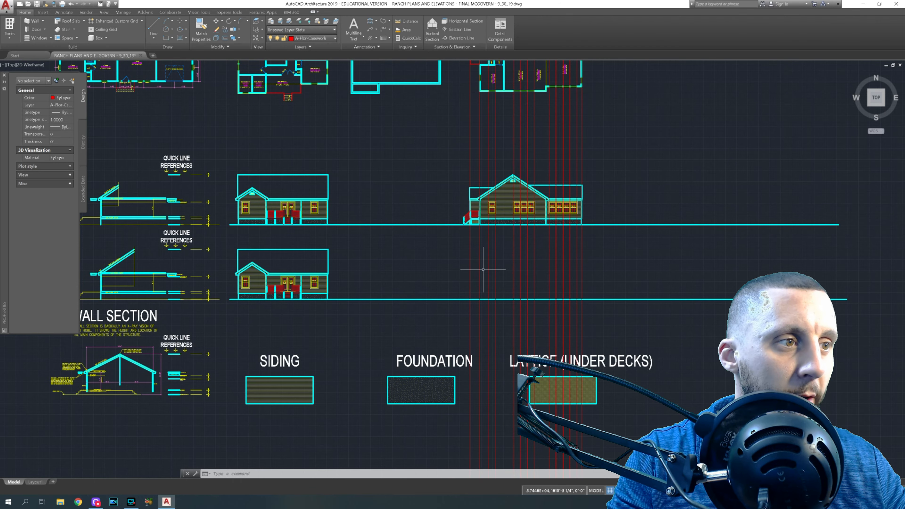
left_click(578, 264)
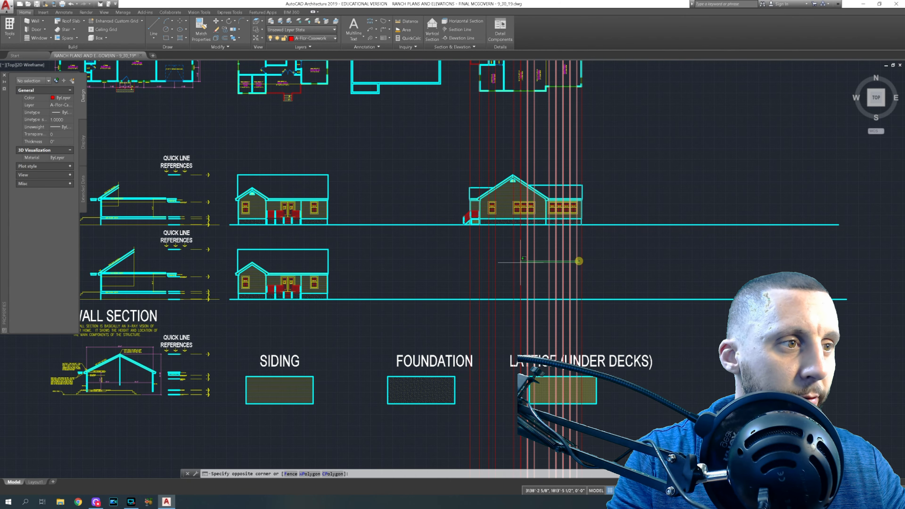
left_click(479, 266)
key("Escape")
left_click(483, 262)
left_click(476, 265)
key("Escape")
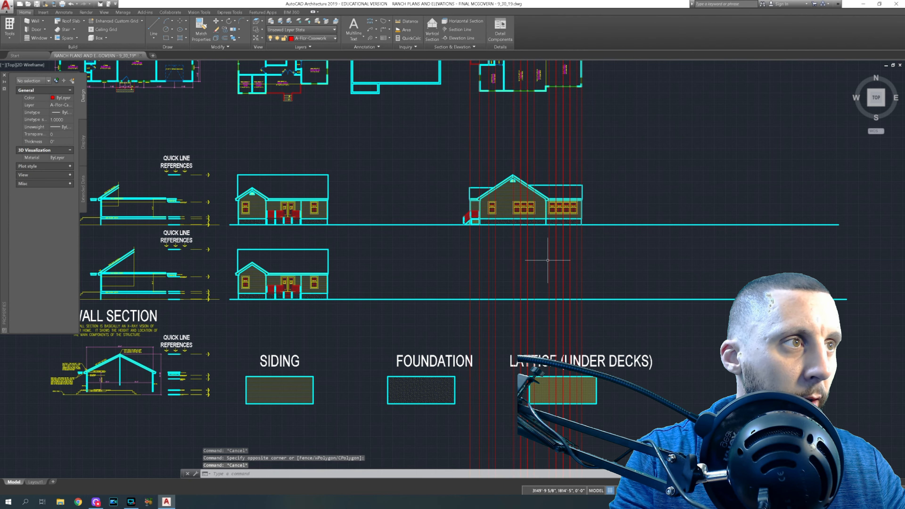
- Draw a vertical construction line through the dining room's outside corner, where the lower wall steps back to the living room
scroll(546, 104, "up", 3)
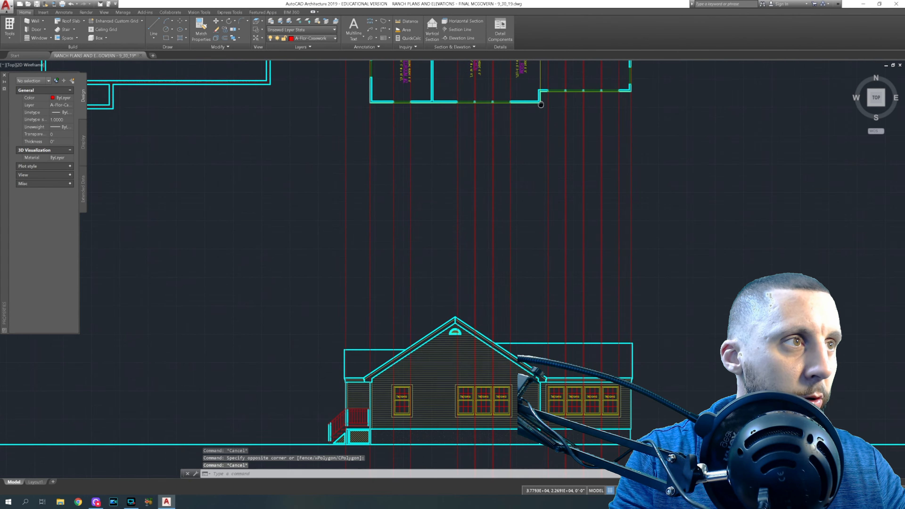
scroll(512, 145, "up", 3)
scroll(512, 146, "up", 4)
type("xline")
key("Return")
left_click(516, 158)
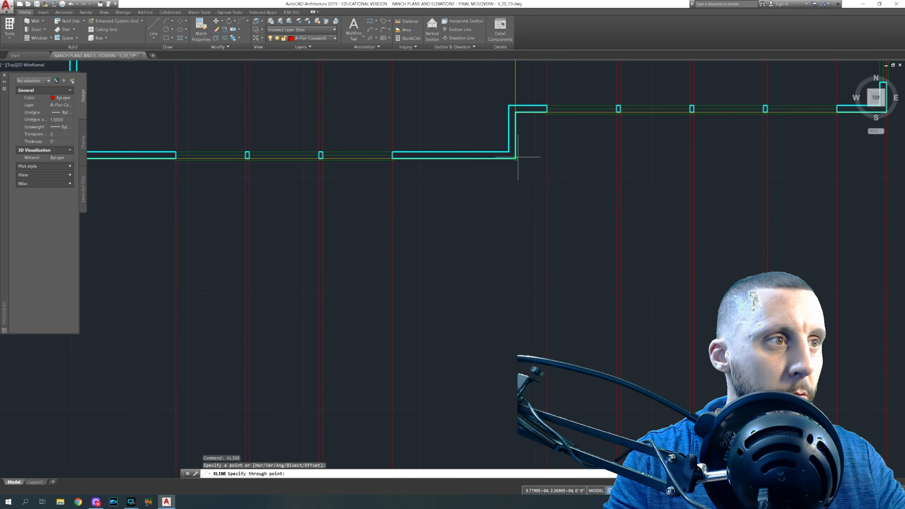
left_click(518, 181)
key("Escape")
- Match the properties of a cyan plan wall line onto the four vertical construction lines that mark the house's wall corners
scroll(514, 172, "down", 6)
middle_click_drag(508, 157, 507, 189)
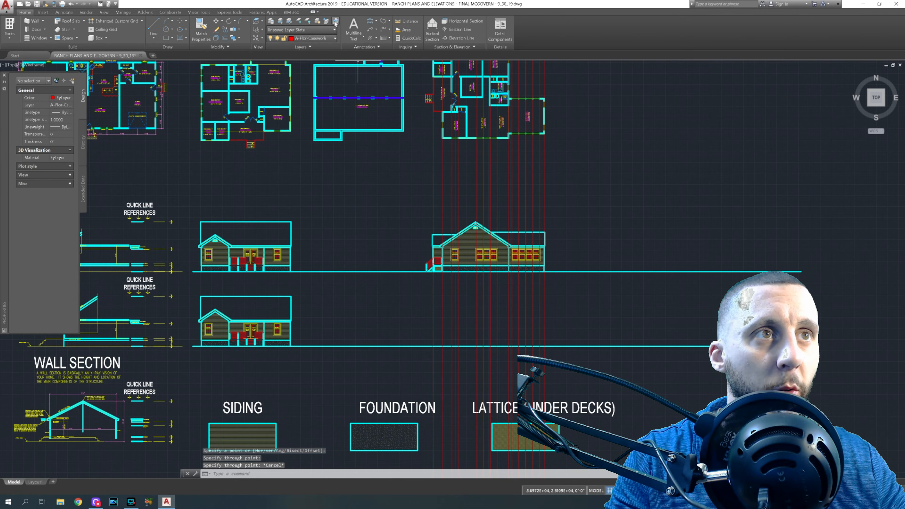
left_click(201, 27)
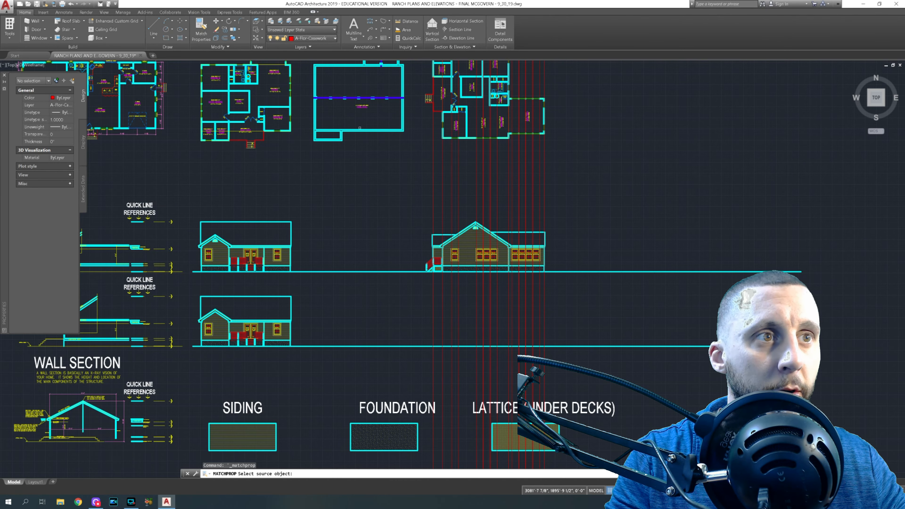
left_click(361, 131)
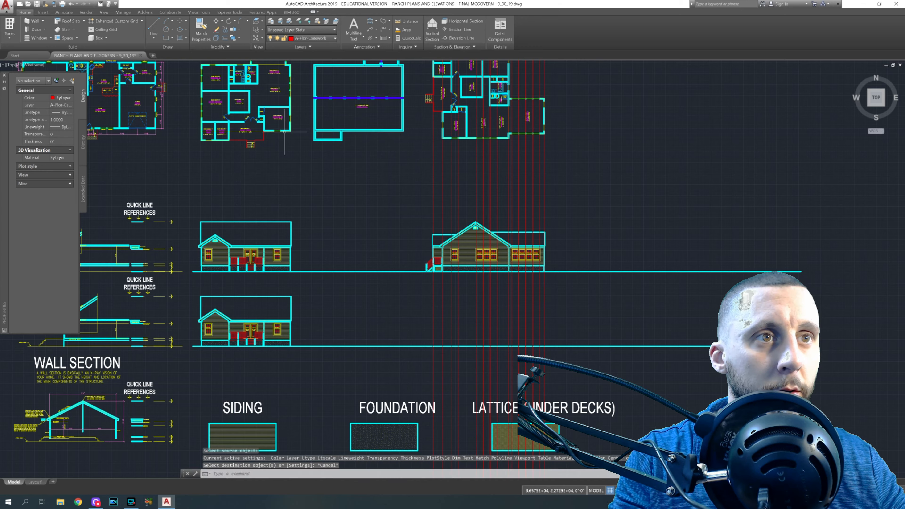
scroll(360, 142, "up", 8)
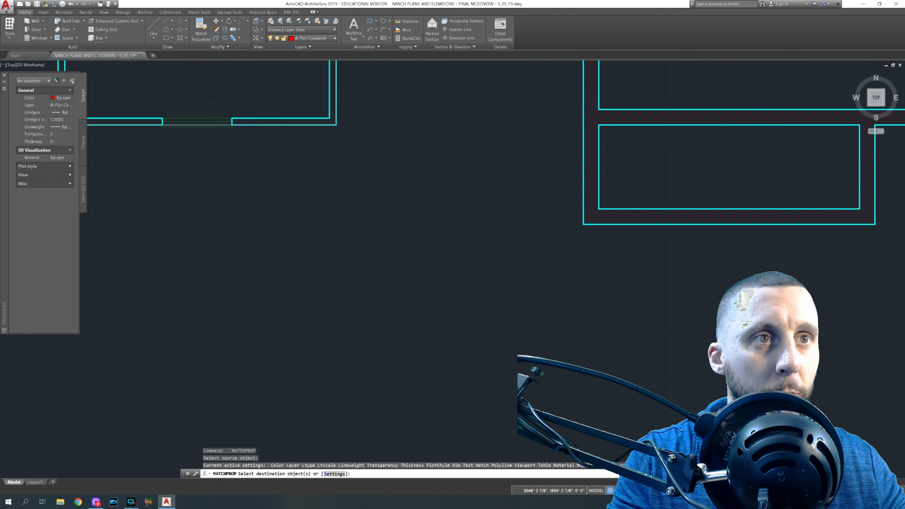
scroll(432, 174, "down", 10)
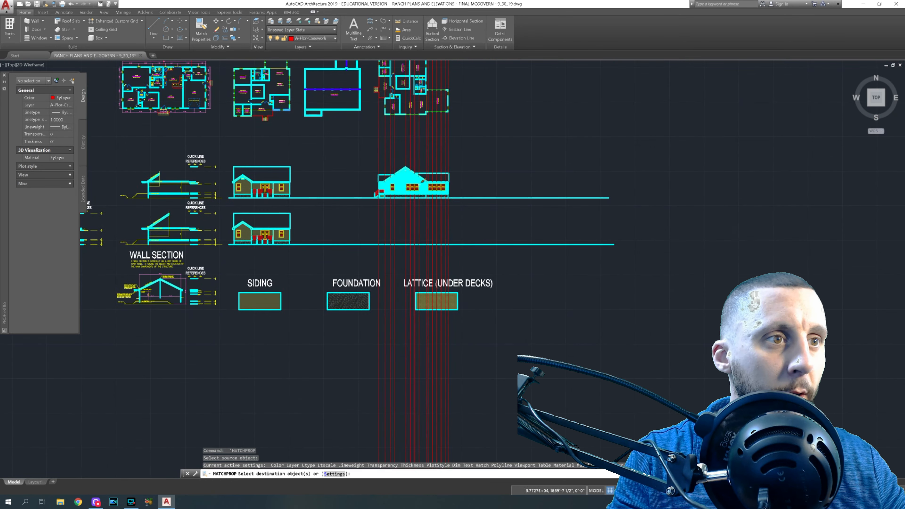
scroll(384, 217, "up", 6)
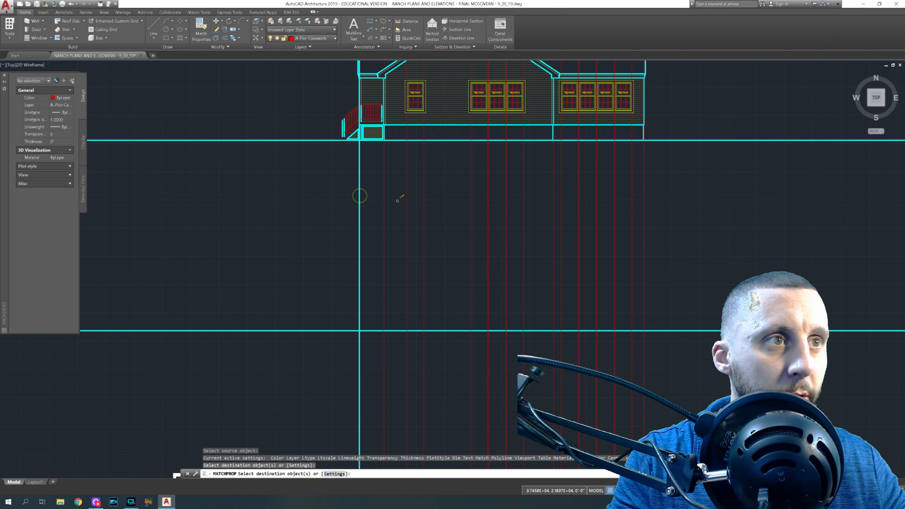
left_click(384, 192)
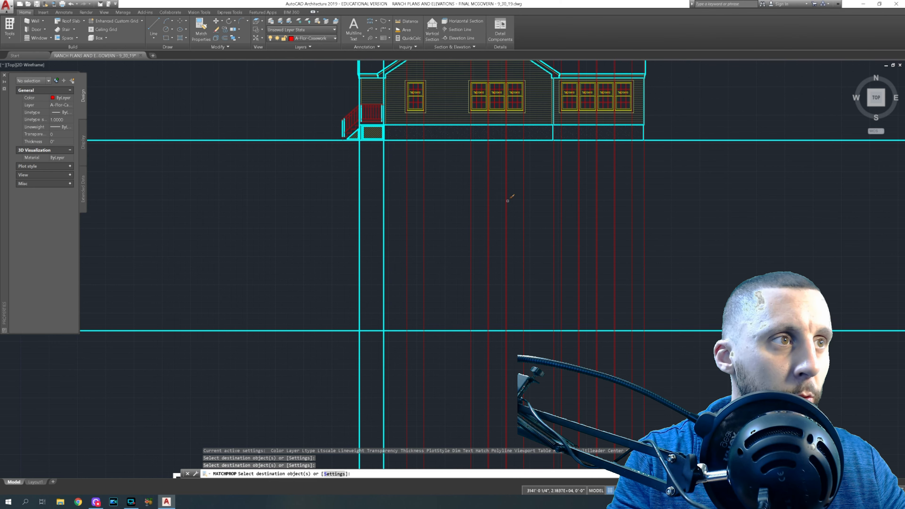
left_click(553, 202)
left_click(644, 210)
key("Escape")
- Draw a horizontal construction line through the roof ridge of the lower front elevation
scroll(650, 233, "down", 8)
scroll(530, 146, "up", 10)
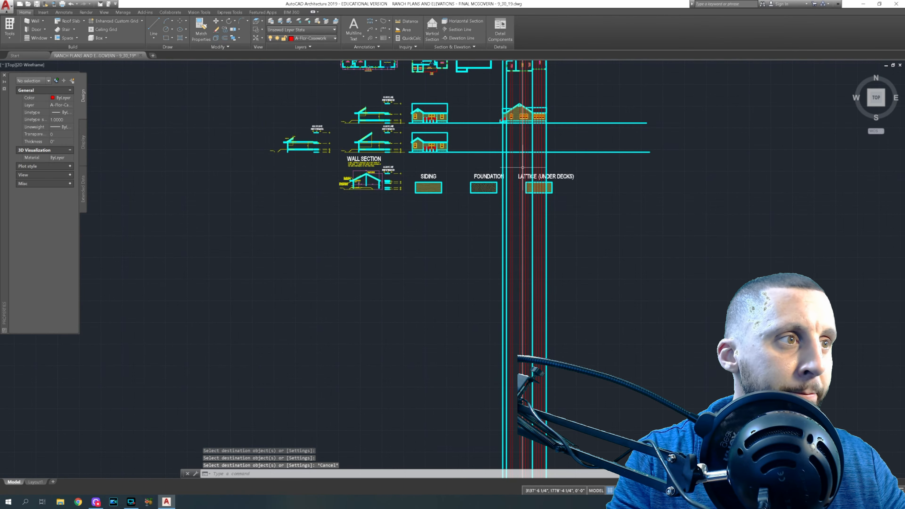
scroll(507, 134, "down", 4)
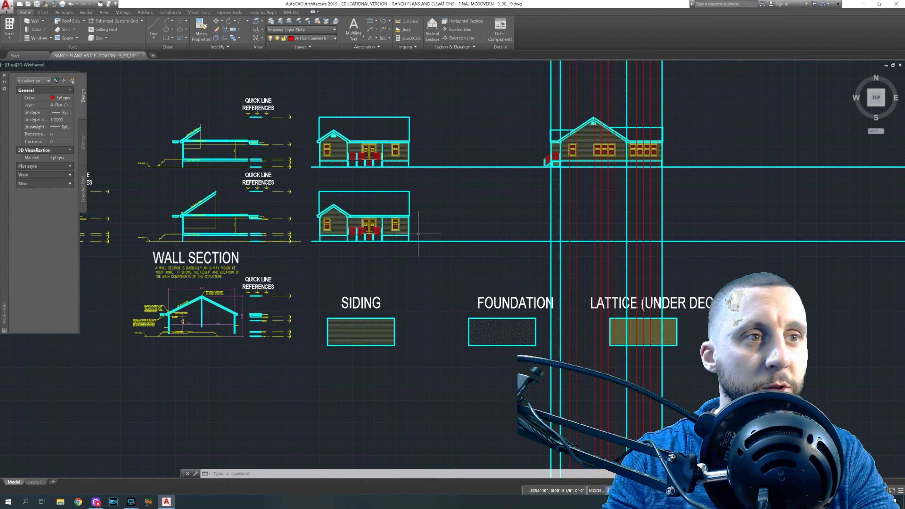
type("xl")
key("Return")
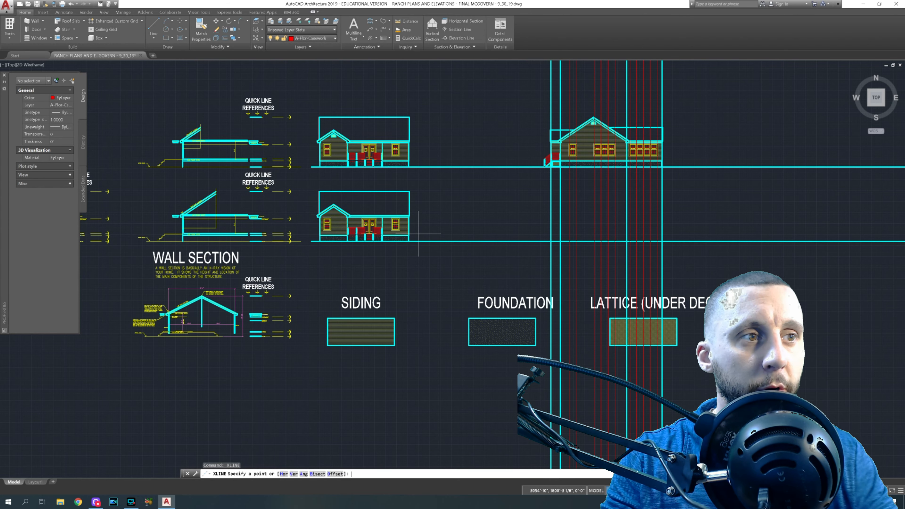
left_click(409, 191)
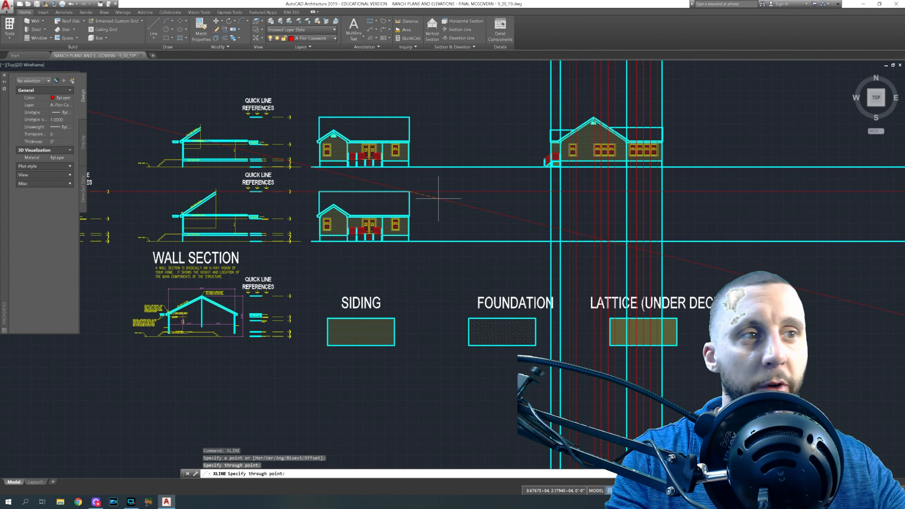
key("Escape")
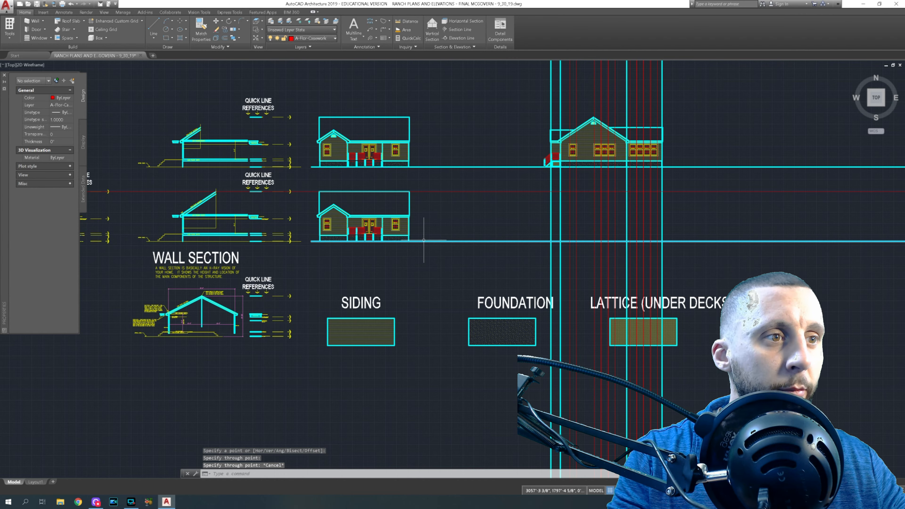
- Stretch the right end of the lower elevation's ground line horizontally, well beyond the vertical construction lines
left_click(424, 241)
scroll(350, 255, "down", 4)
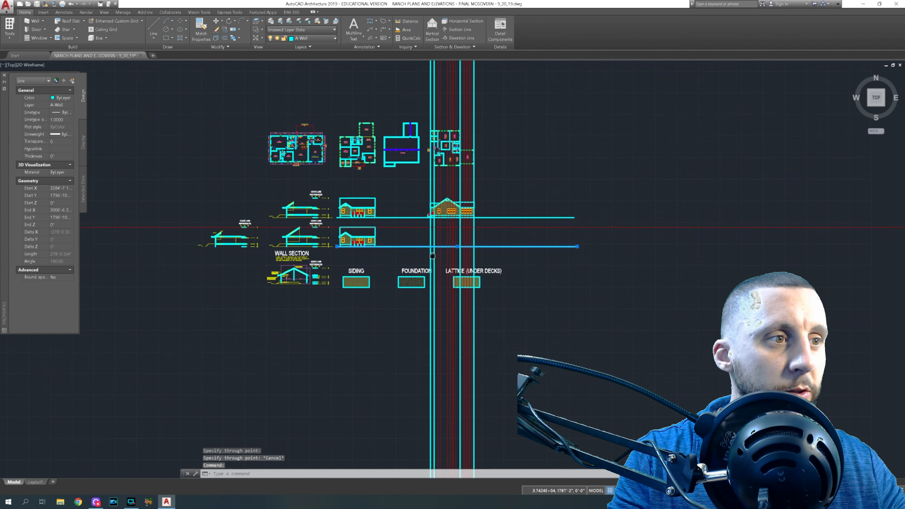
left_click(576, 250)
left_click(400, 251)
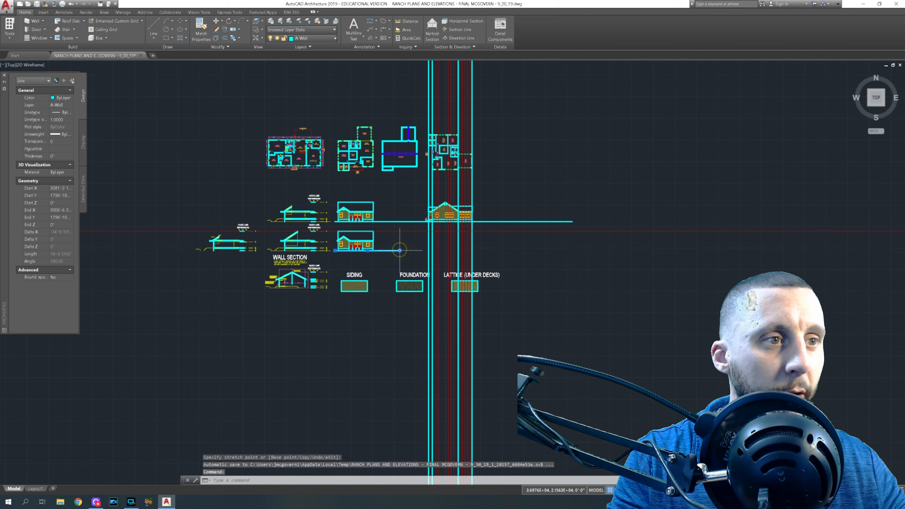
left_click(399, 250)
left_click(645, 250)
key("Escape")
- Trim the horizontal ridge construction line to the outermost vertical wall lines, using the ridge, ground and outer wall lines as cutting edges
scroll(437, 249, "up", 5)
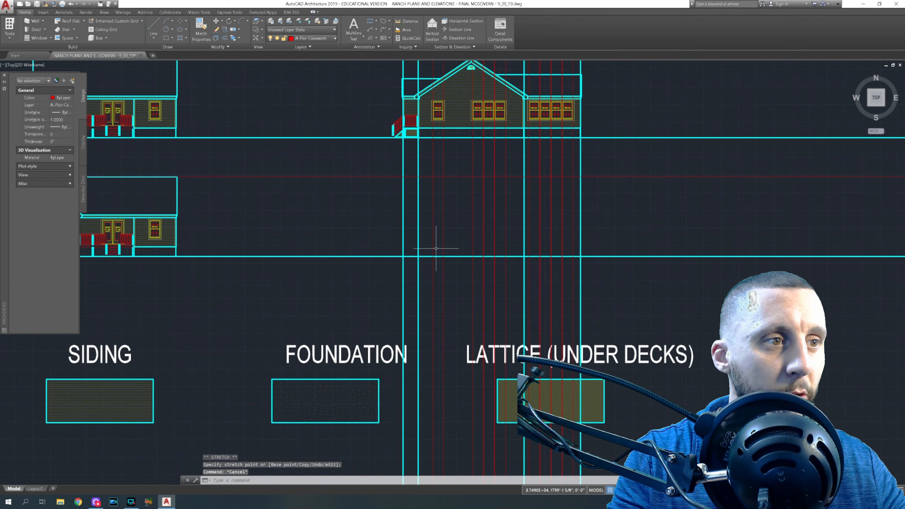
middle_click_drag(435, 255, 437, 258)
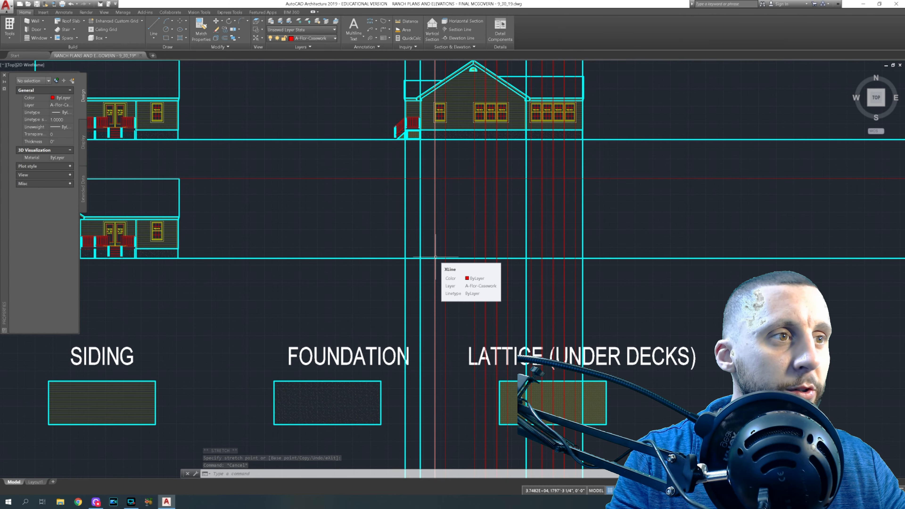
type("TRim")
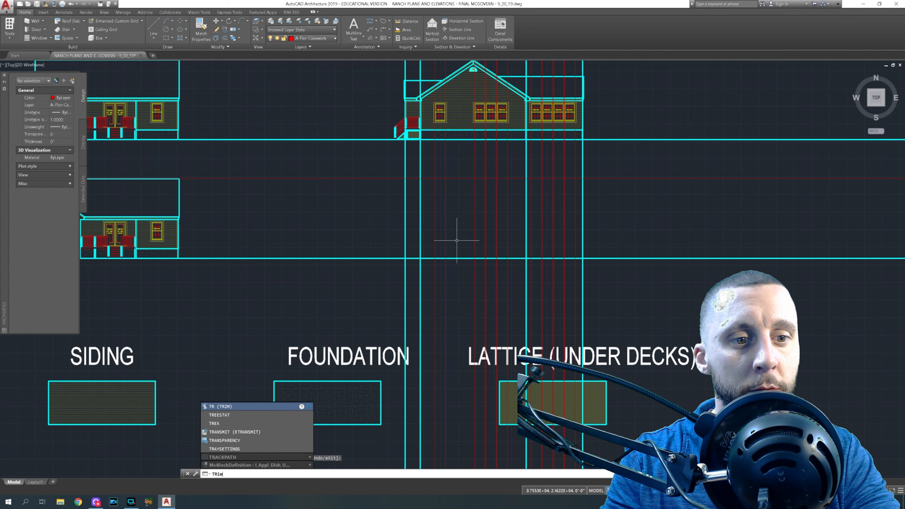
key("Return")
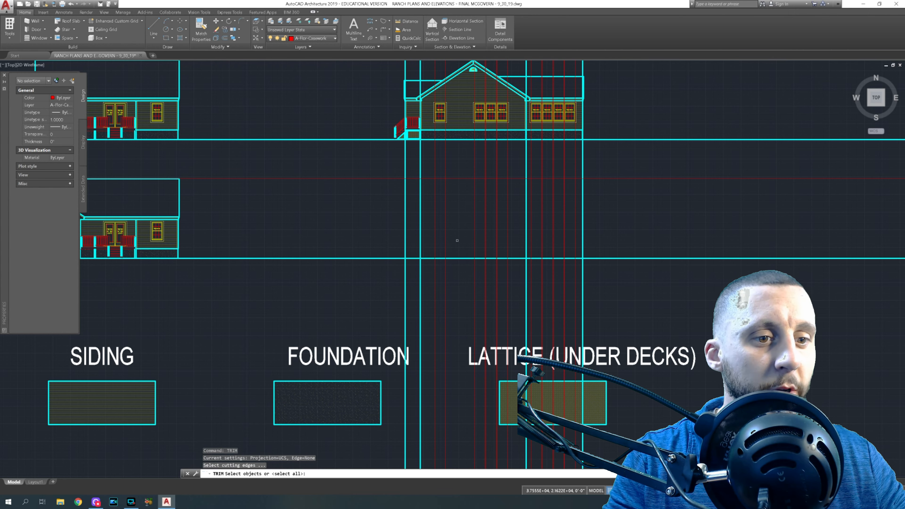
left_click(612, 179)
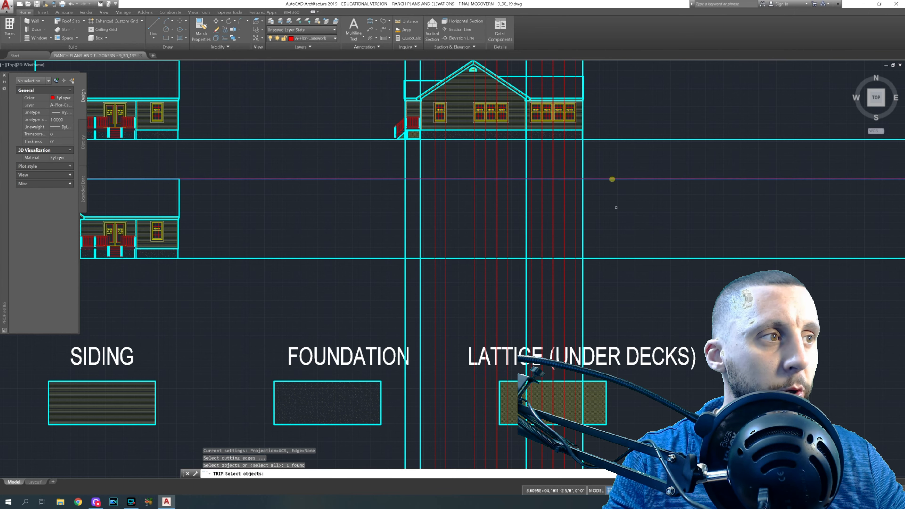
left_click(624, 259)
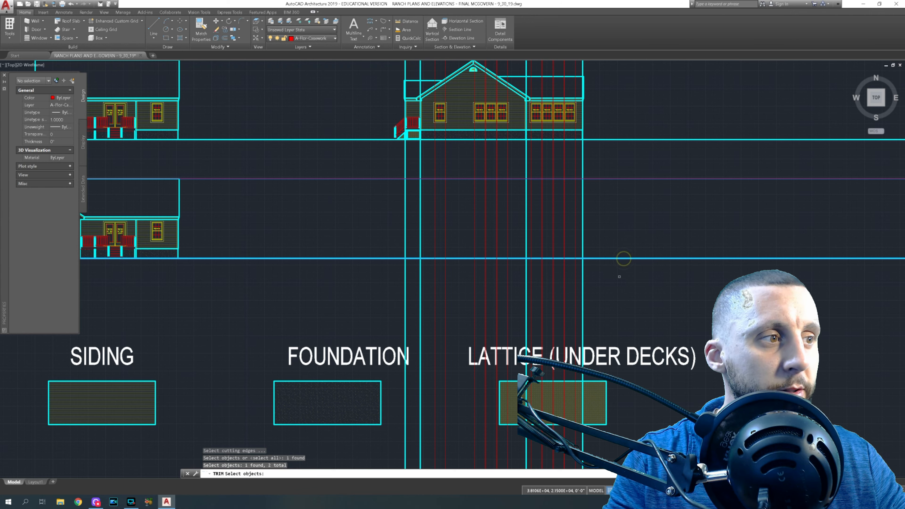
left_click(584, 281)
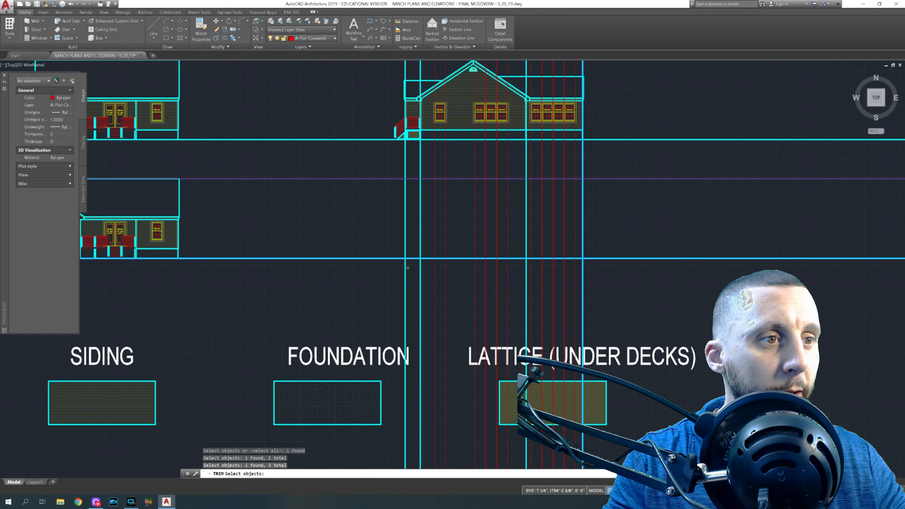
key("Return")
left_click(374, 211)
left_click(355, 164)
left_click(654, 222)
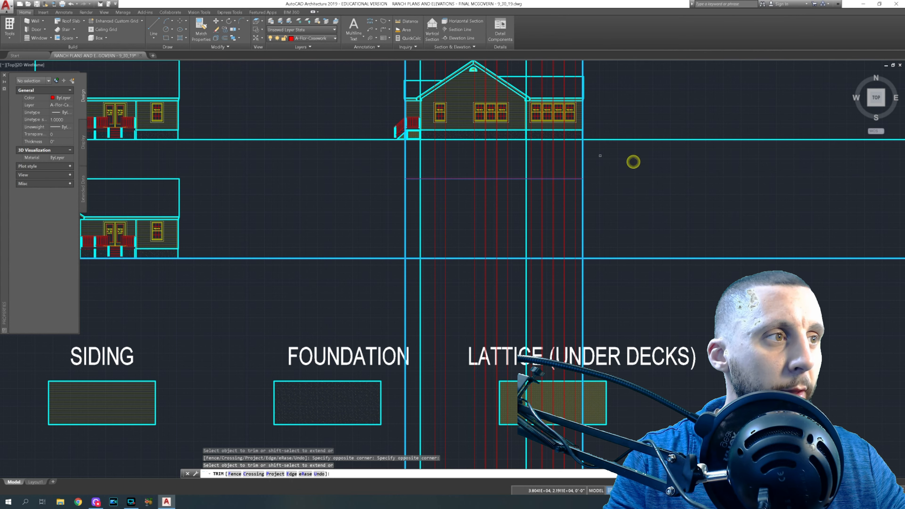
- Trim all the vertical construction lines above the ridge line and below the ground line of the new elevation
left_click(605, 152)
left_click(380, 159)
left_click(611, 276)
left_click(435, 279)
key("Escape")
scroll(488, 289, "down", 4)
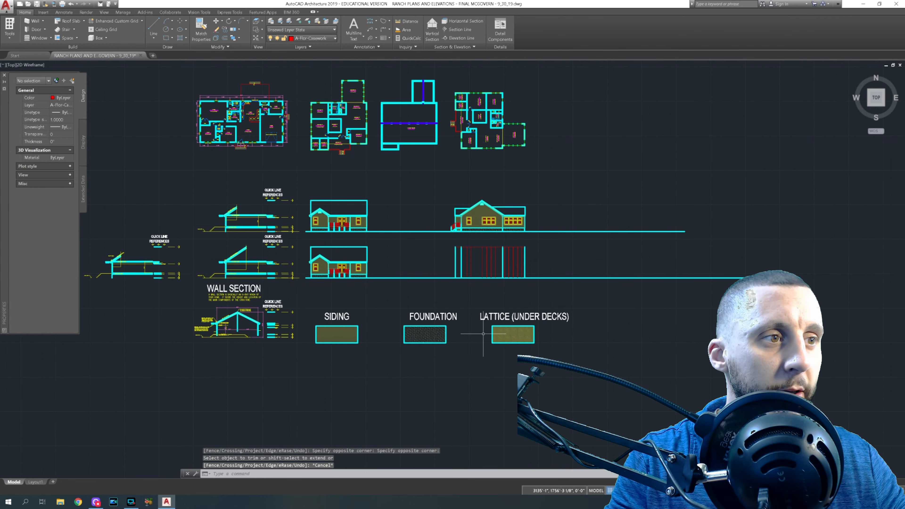
- Copy the rafter and eave lines from the lower section, from the soffit's wall corner to the second vertical wall line of the new elevation
scroll(222, 263, "up", 7)
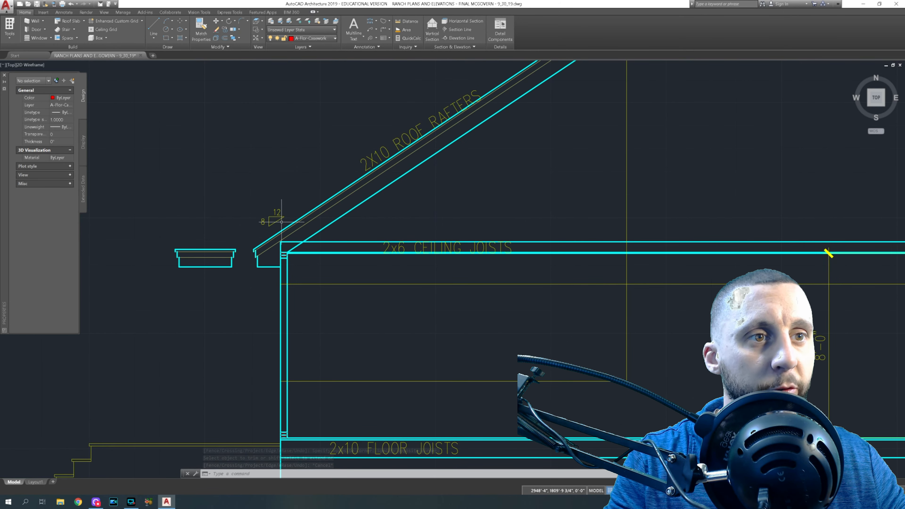
scroll(282, 222, "down", 2)
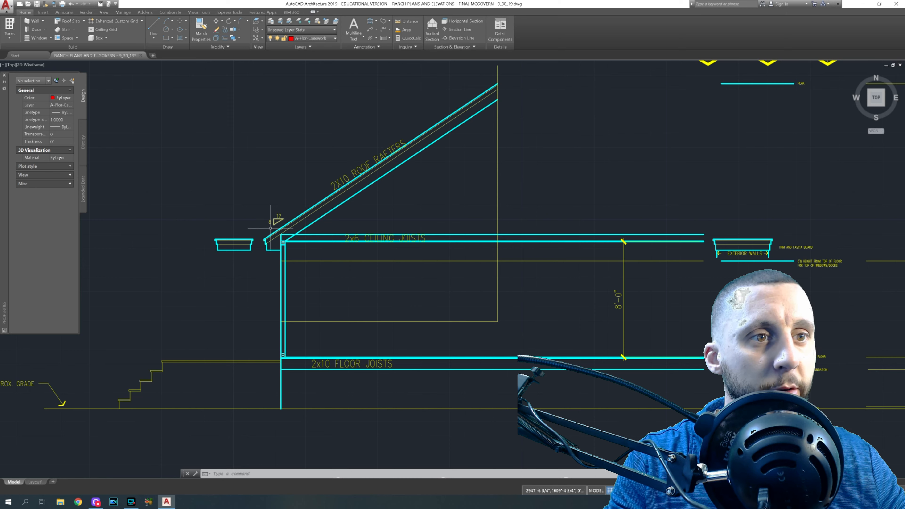
scroll(273, 250, "up", 3)
left_click(275, 258)
left_click(238, 208)
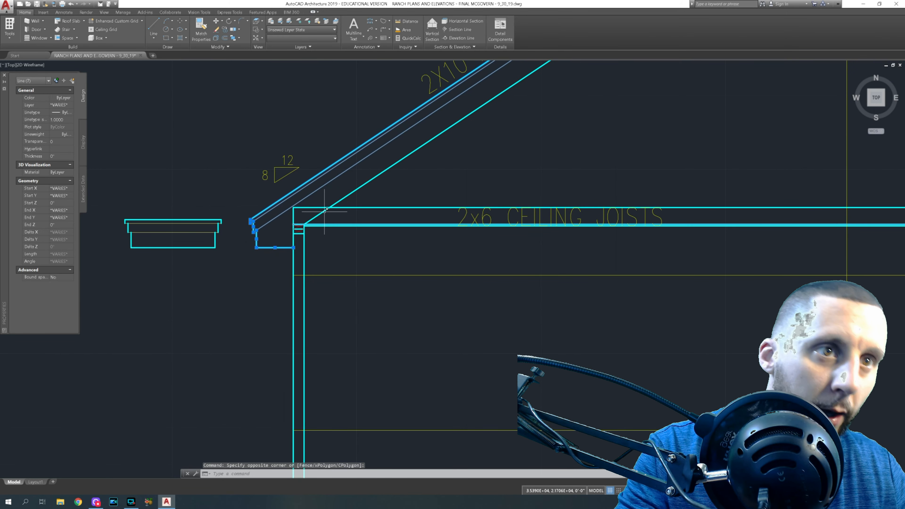
left_click(347, 195)
type("co")
key("Return")
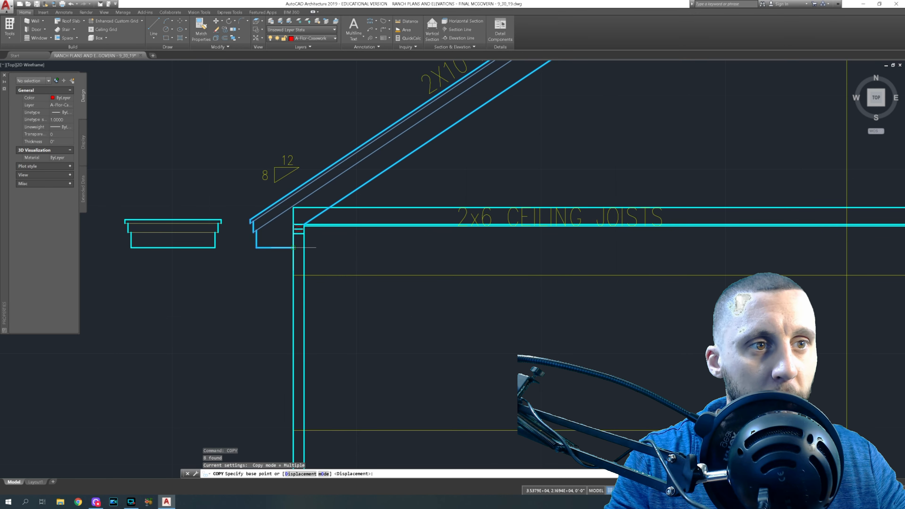
left_click(293, 247)
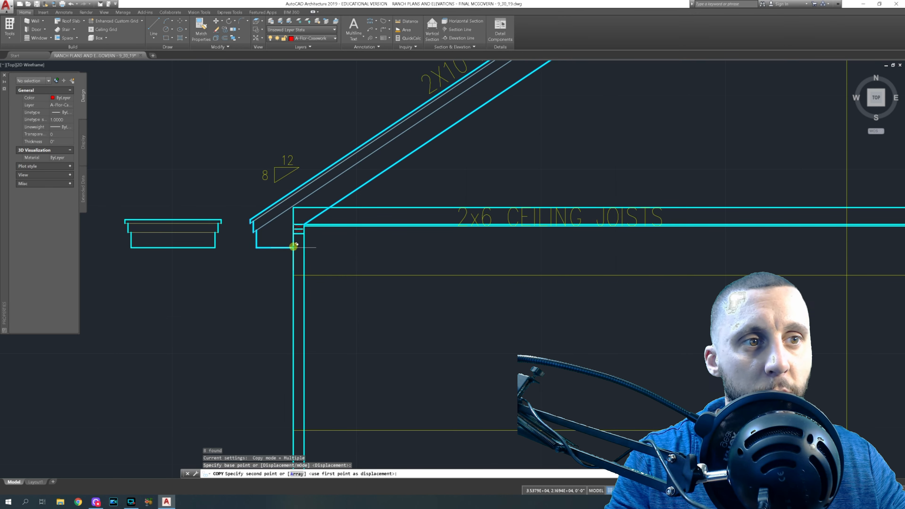
scroll(293, 247, "down", 10)
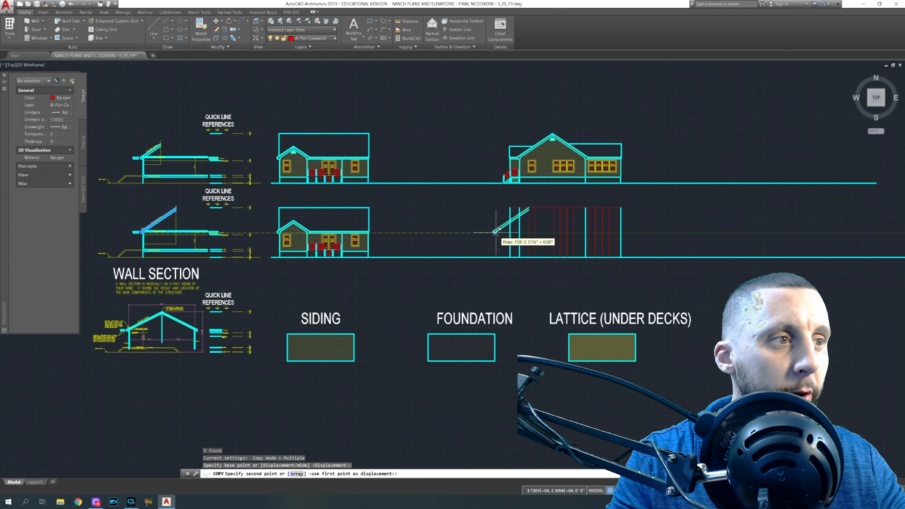
scroll(502, 237, "up", 5)
scroll(442, 244, "down", 2)
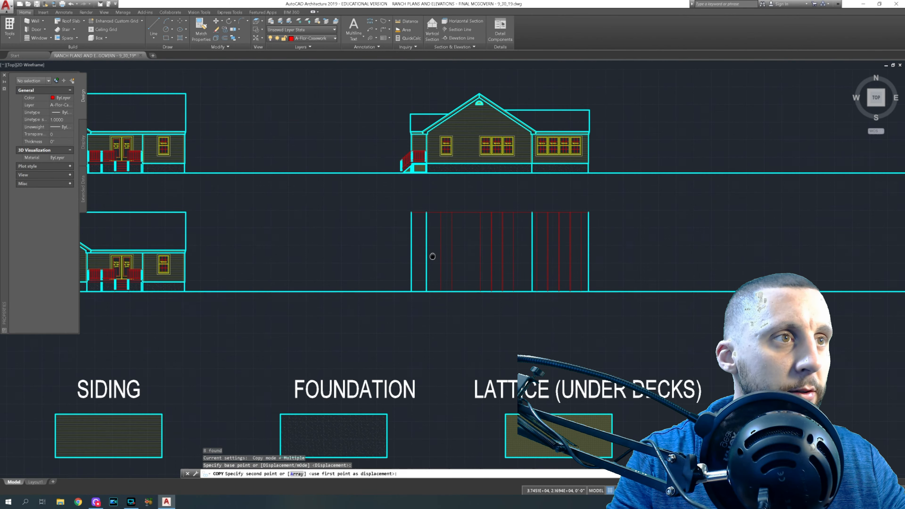
scroll(425, 248, "up", 4)
scroll(417, 250, "up", 6)
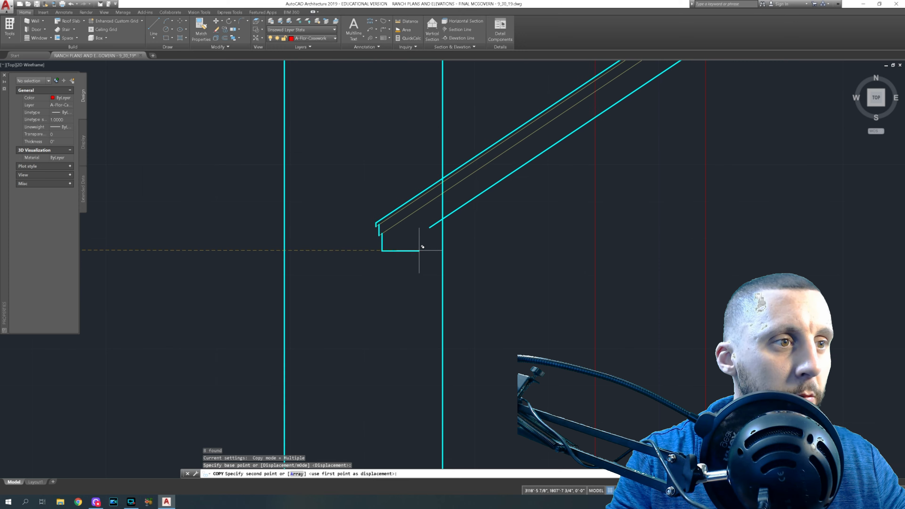
left_click(453, 252)
scroll(453, 252, "down", 10)
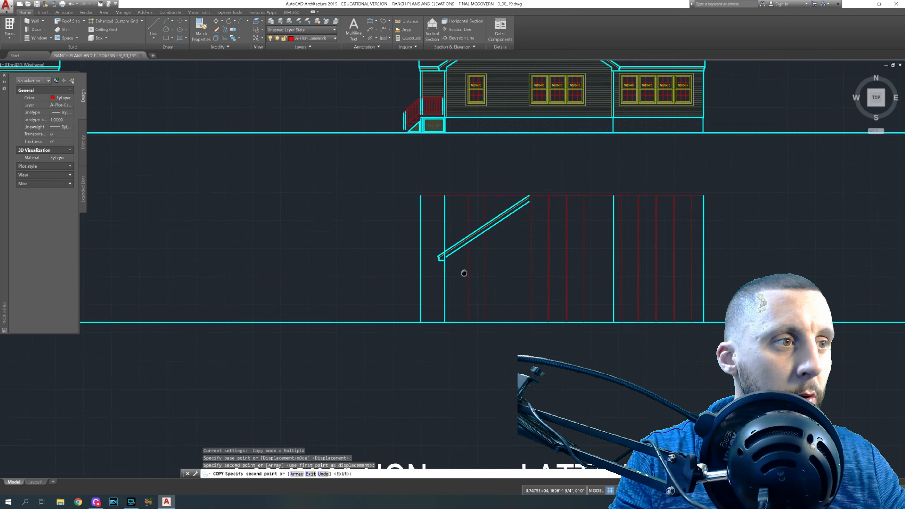
key("Escape")
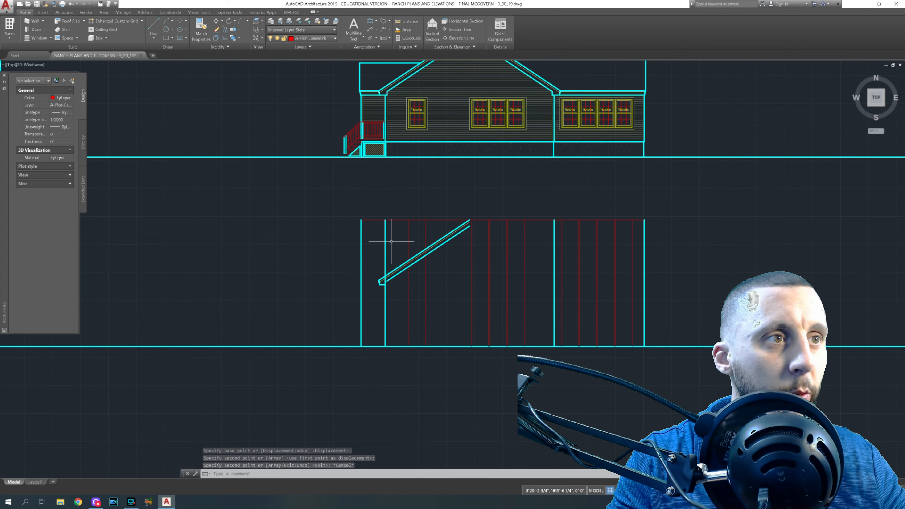
- Mirror the copied rafter and eave lines about a vertical axis through the roof peak, keeping the originals, to form the full gable
middle_click_drag(402, 252, 330, 236)
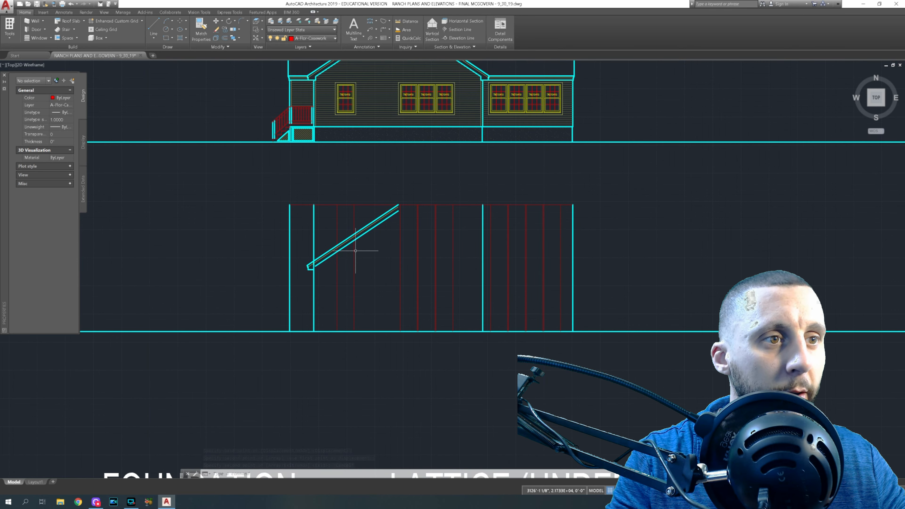
left_click(365, 215)
left_click(325, 257)
scroll(324, 256, "up", 4)
left_click(293, 253)
left_click(331, 291)
type("mi")
key("Return")
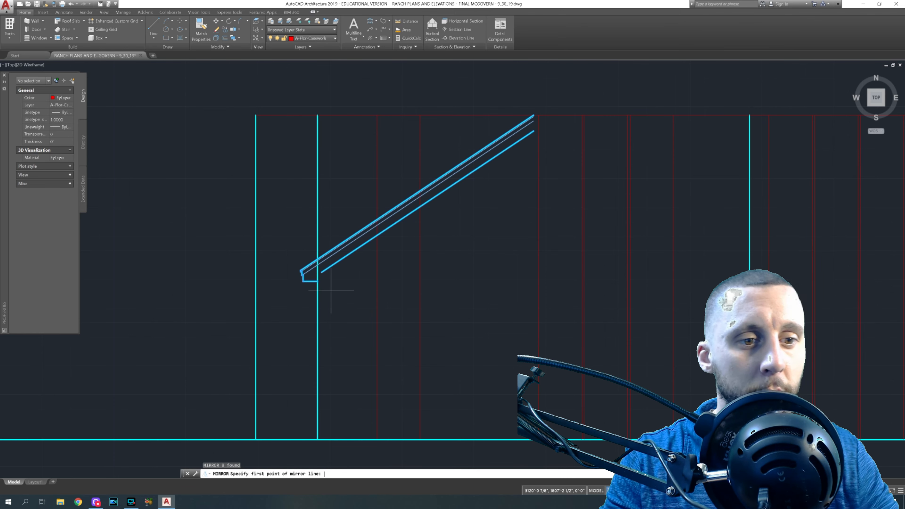
scroll(530, 116, "up", 3)
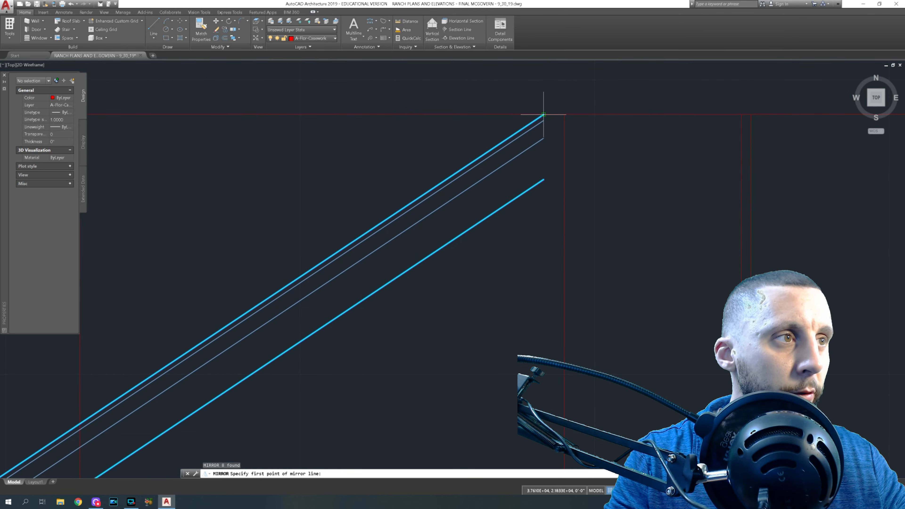
left_click(544, 114)
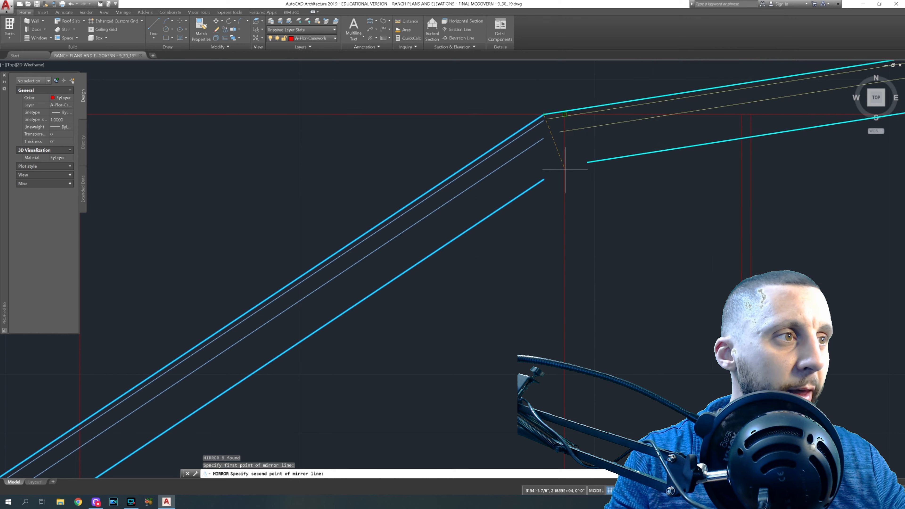
left_click(544, 210)
scroll(552, 235, "down", 4)
middle_click_drag(564, 255, 508, 236)
scroll(632, 276, "up", 5)
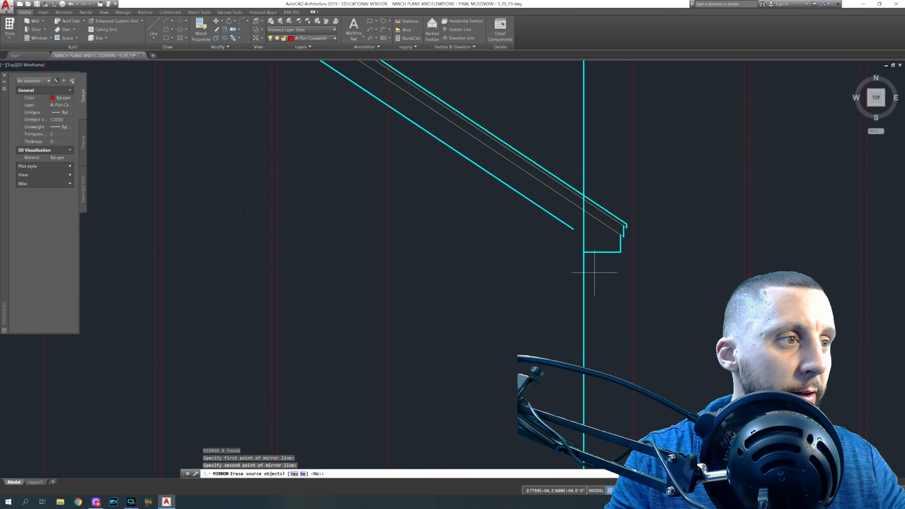
scroll(614, 277, "down", 5)
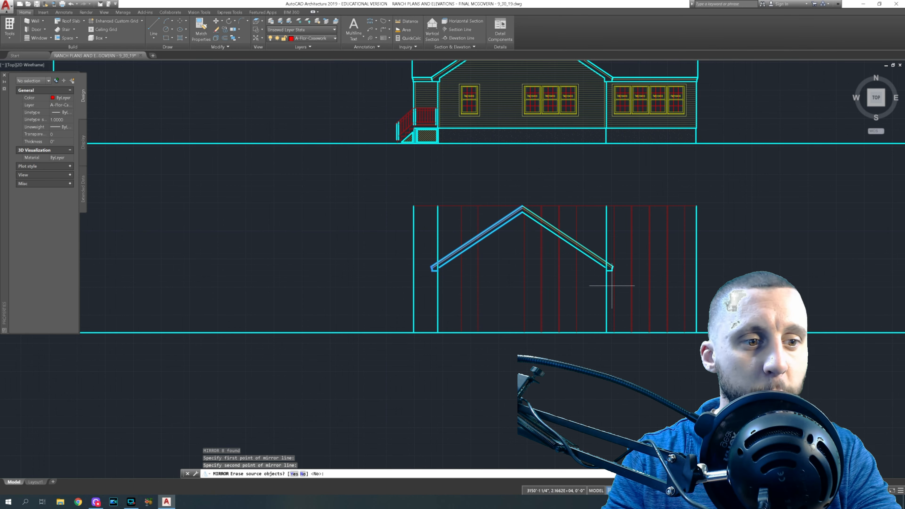
key("Return")
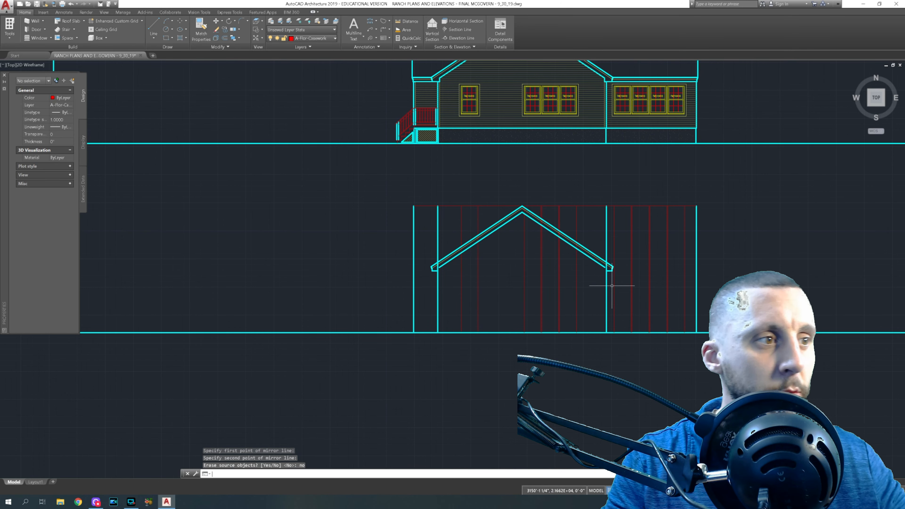
key("Escape")
- Shorten the gable's left wall line by stretching its upper end down to the soffit corner
scroll(564, 297, "down", 3)
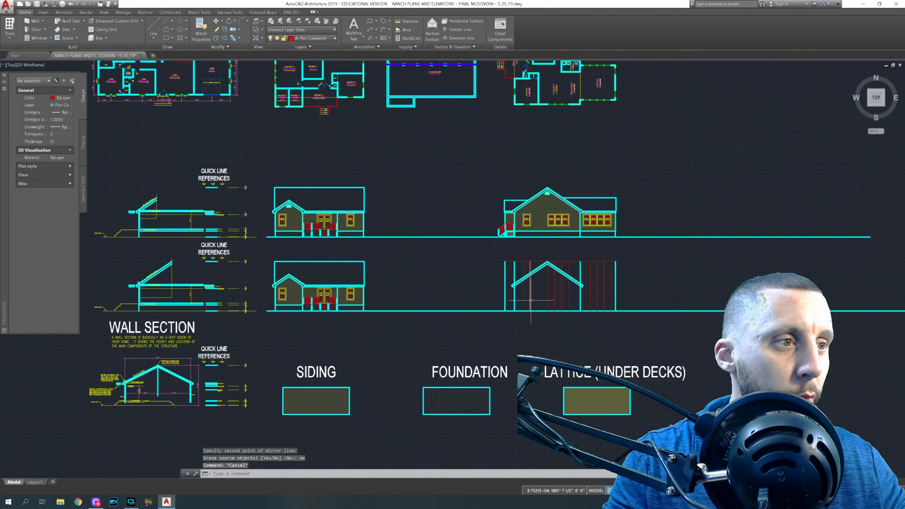
mouse_move(527, 297)
middle_mouse_down()
mouse_move(513, 328)
mouse_move(511, 303)
middle_mouse_up()
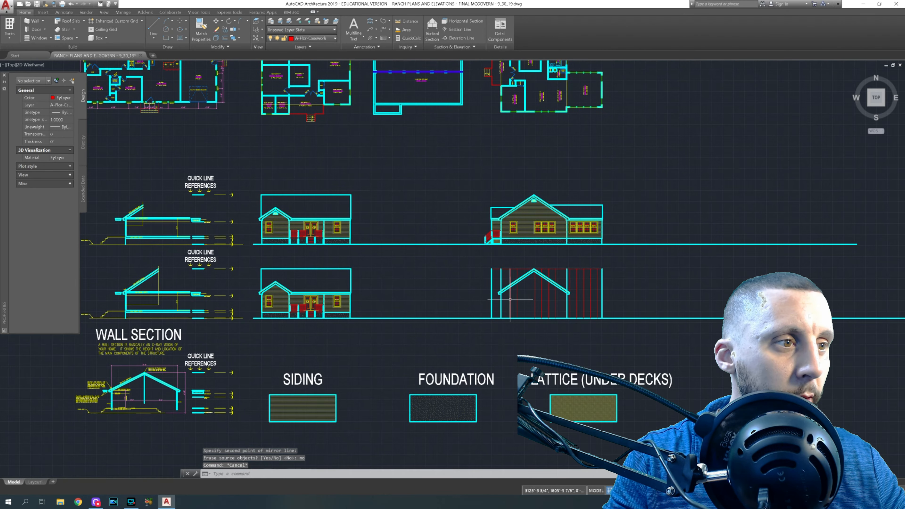
scroll(503, 294, "up", 8)
left_click(500, 223)
left_click(493, 228)
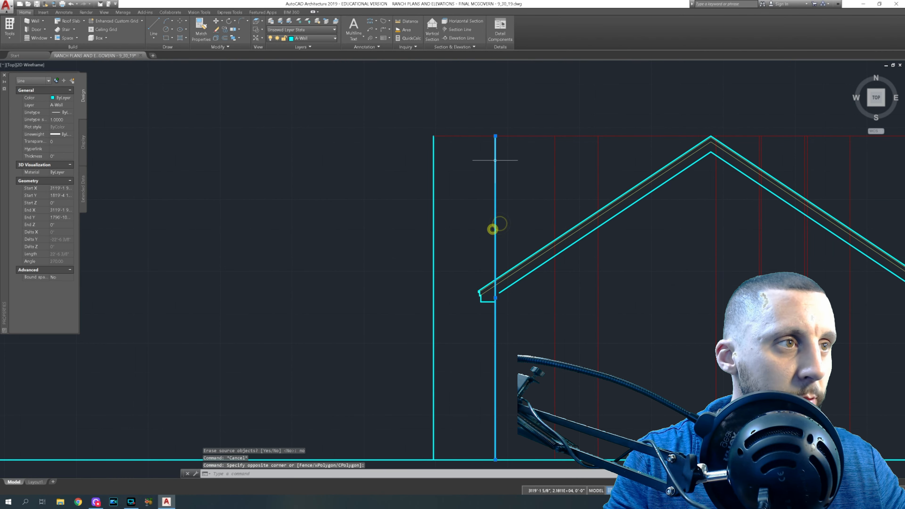
left_click(496, 136)
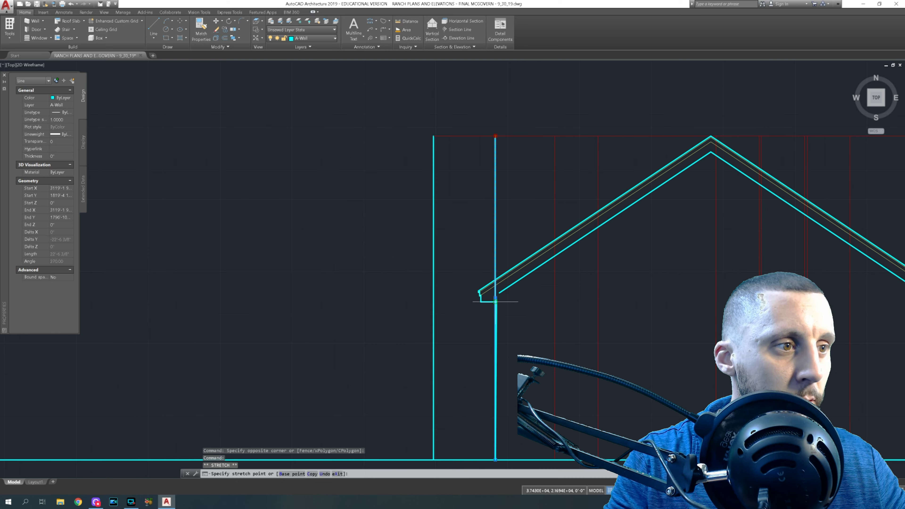
key("Escape")
scroll(503, 299, "up", 6)
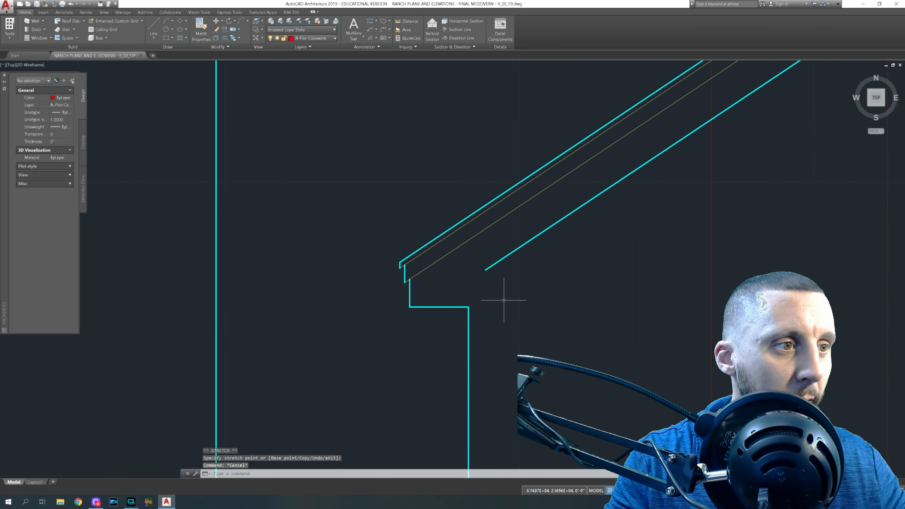
type("fi")
key("Return")
type("r")
key("Return")
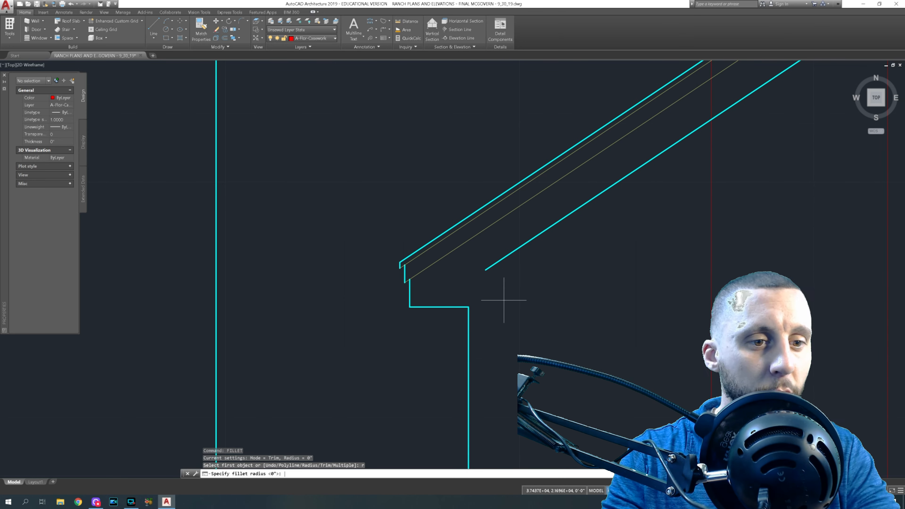
type("0")
key("Return")
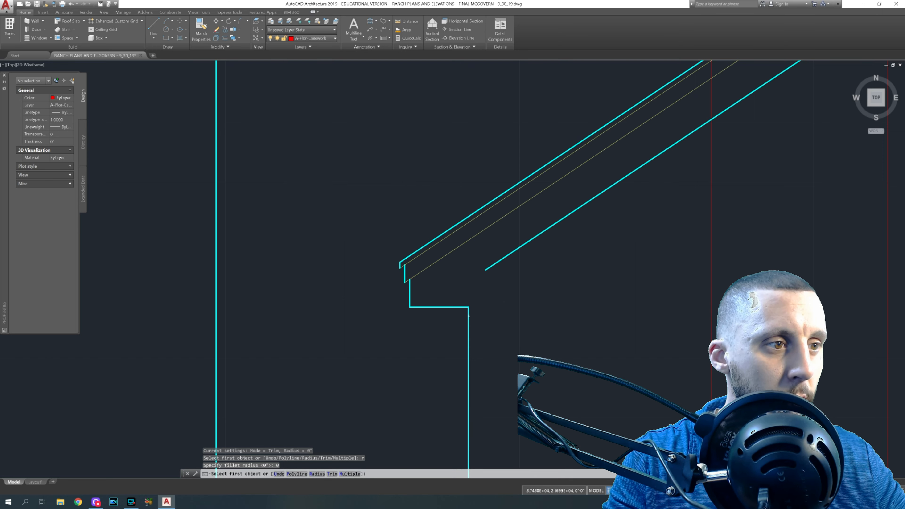
key("Escape")
scroll(480, 321, "down", 6)
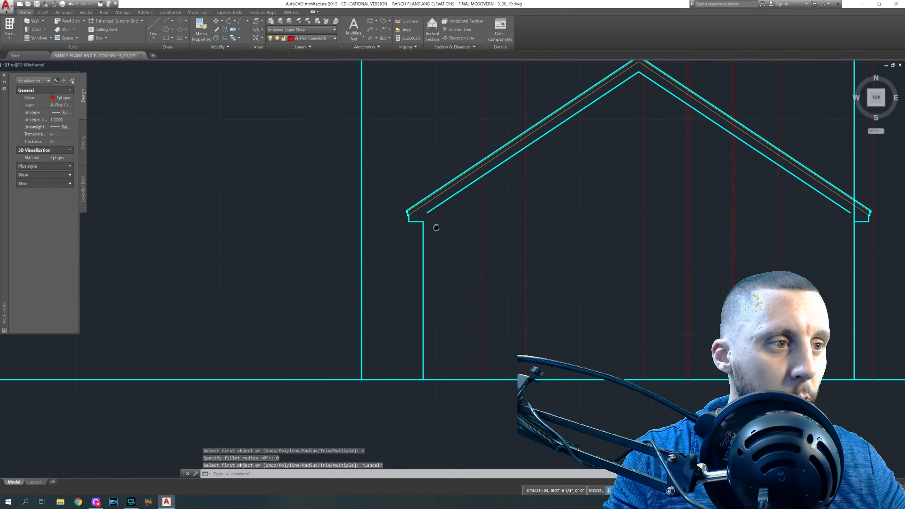
- Offset the gable's left wall line 4" inward
left_click(227, 37)
type("4")
key("Return")
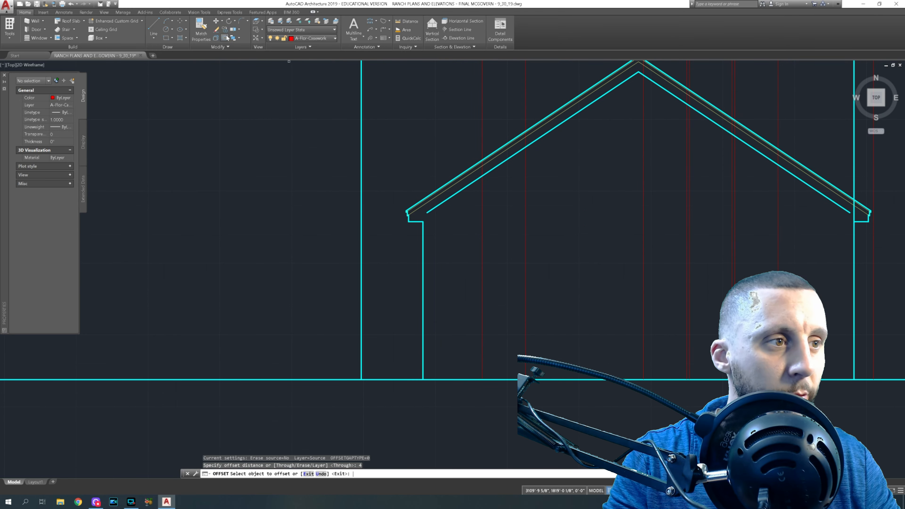
left_click(424, 233)
left_click(435, 235)
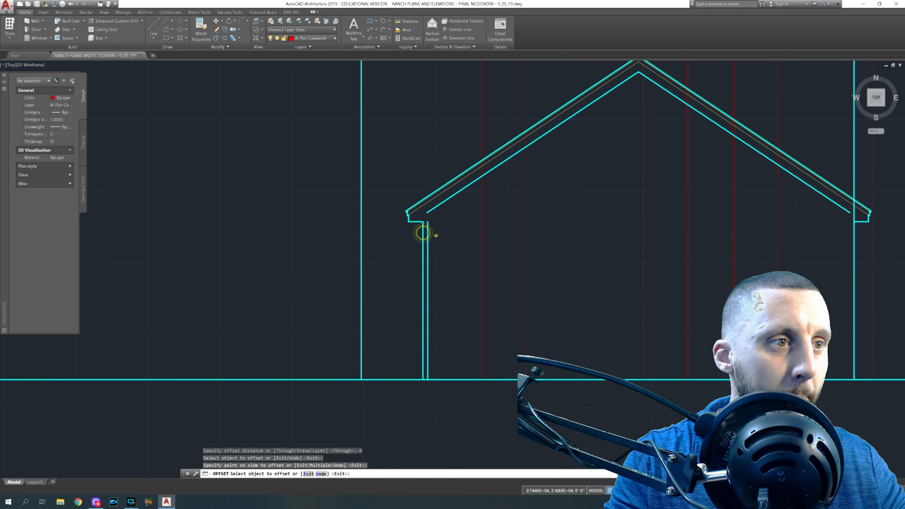
key("Escape")
- Stretch the wall end of the left soffit line to the top of the inner offset line
scroll(431, 230, "up", 2)
left_click(412, 207)
left_click(414, 203)
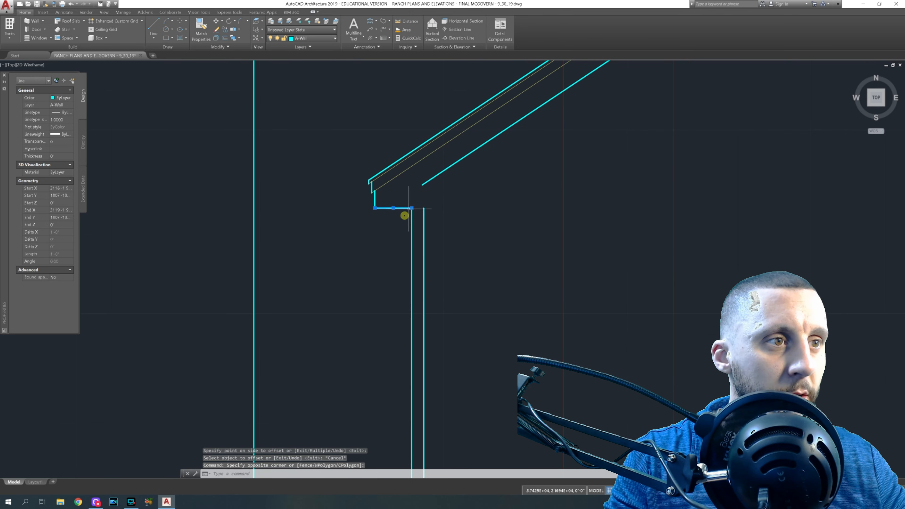
left_click(411, 208)
key("Escape")
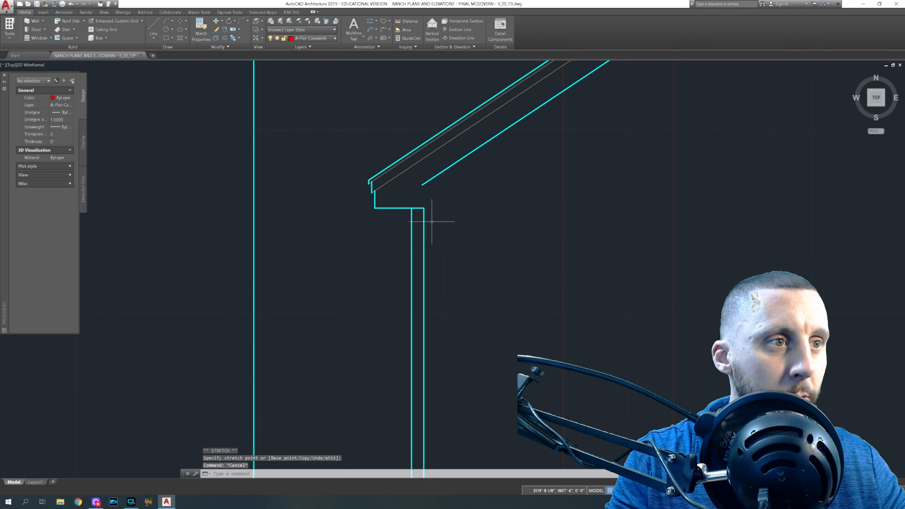
left_click(159, 28)
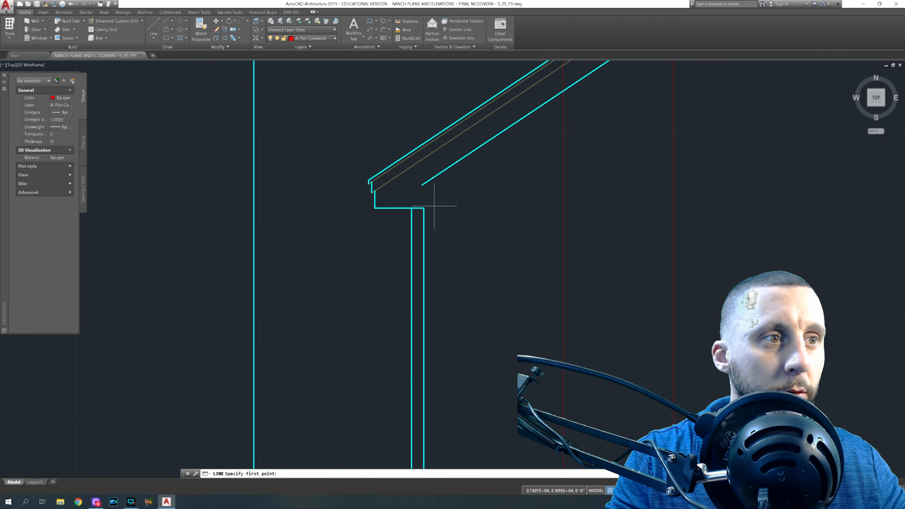
left_click(424, 208)
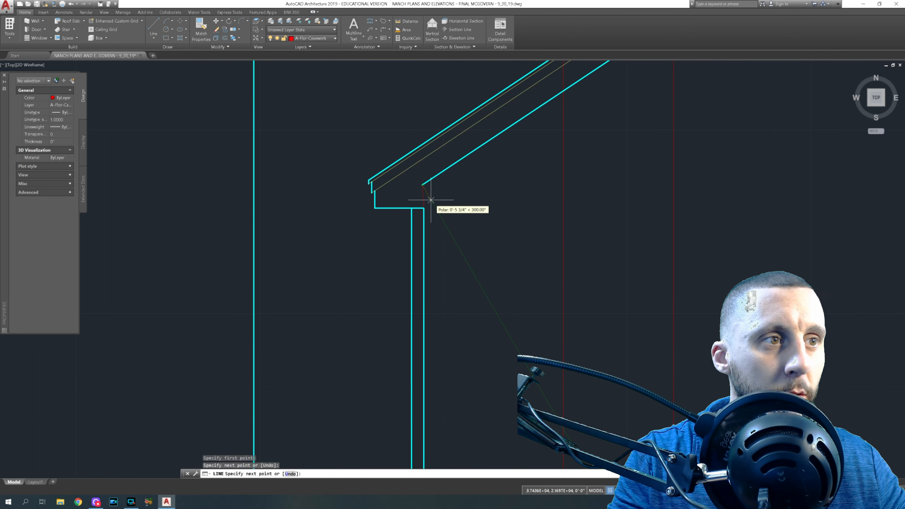
key("Escape")
key("ctrl+z")
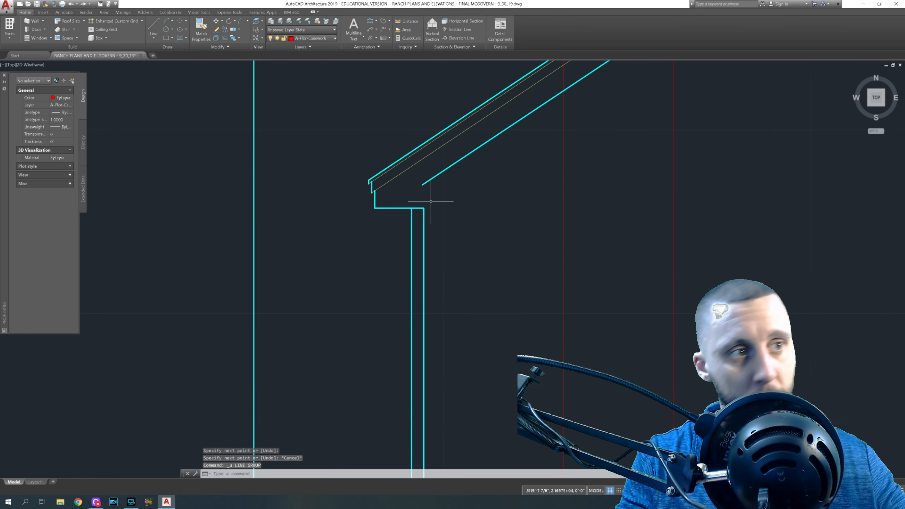
- Draw a vertical line from the left soffit's inner end up to the lower rafter line
left_click(157, 24)
scroll(399, 182, "up", 2)
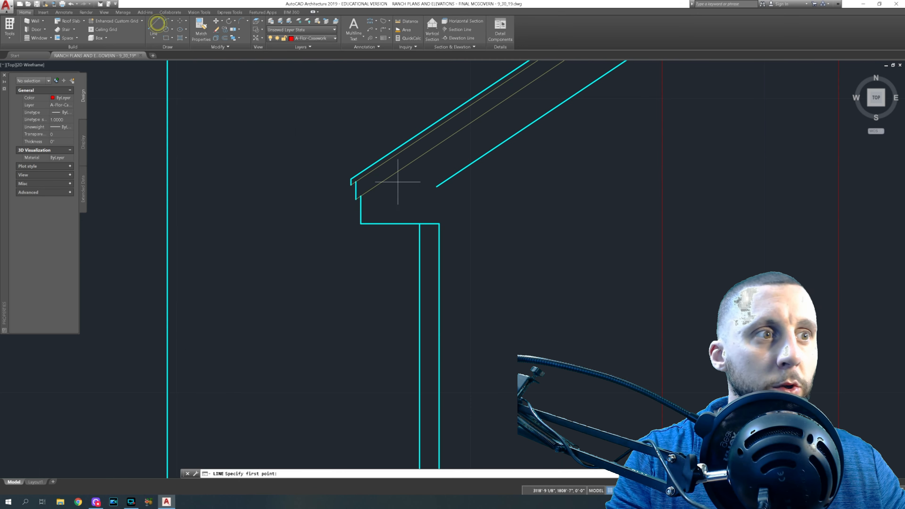
left_click(438, 224)
scroll(441, 186, "up", 3)
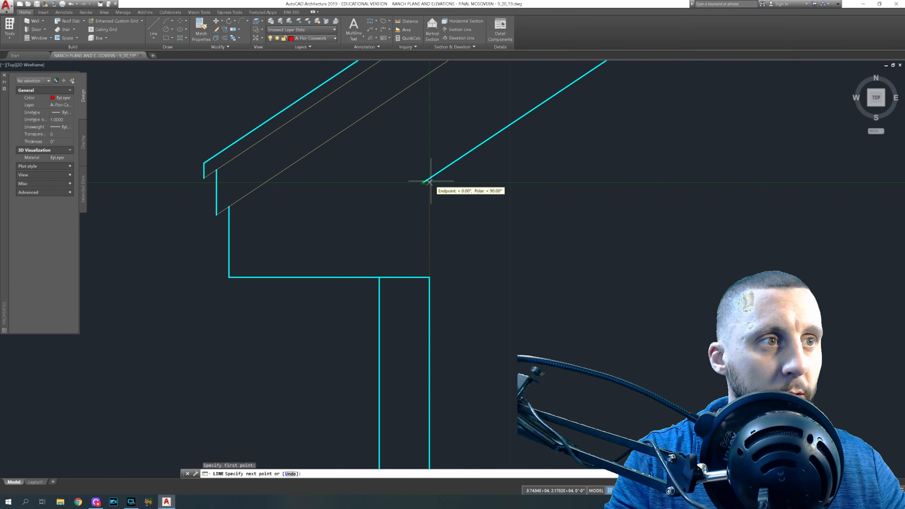
left_click(430, 178)
key("Escape")
- Trim the left lower rafter line's short overhang past the new vertical line
type("tr")
key("Return")
key("Return")
left_click(424, 182)
scroll(431, 201, "down", 3)
key("Escape")
- Match the soffit line's properties onto the short vertical line between the left soffit and rafter
left_click(201, 26)
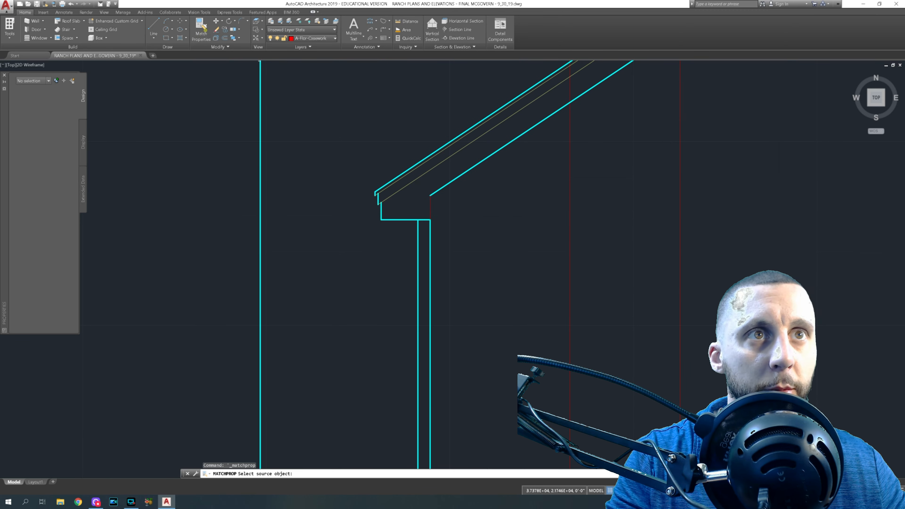
left_click(400, 219)
left_click(426, 209)
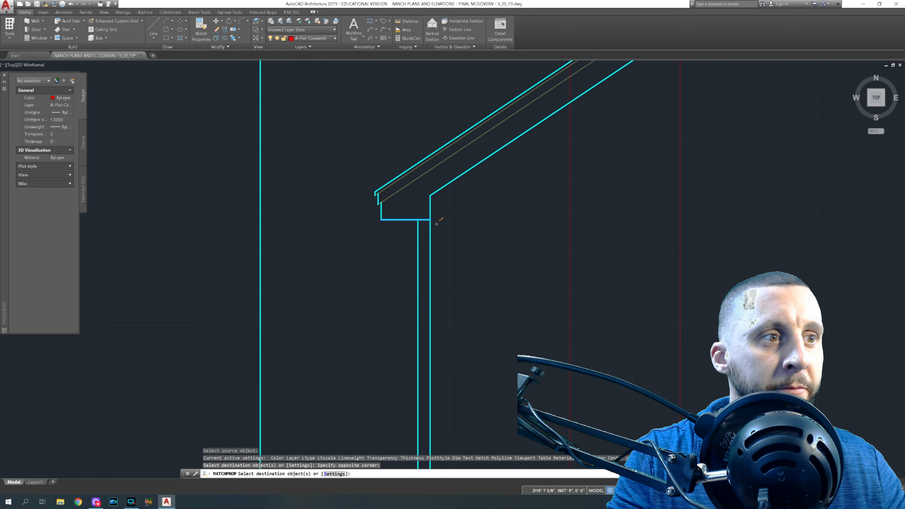
key("Escape")
- Match the thin corner trim line's properties from the elevation above onto the left wall's inner offset line
scroll(437, 223, "down", 6)
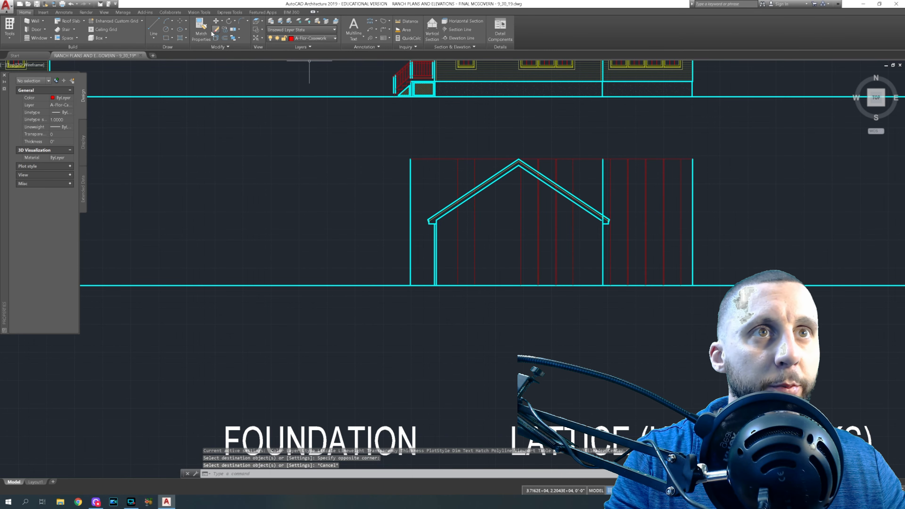
left_click(204, 30)
middle_click_drag(473, 151, 433, 245)
scroll(395, 138, "up", 8)
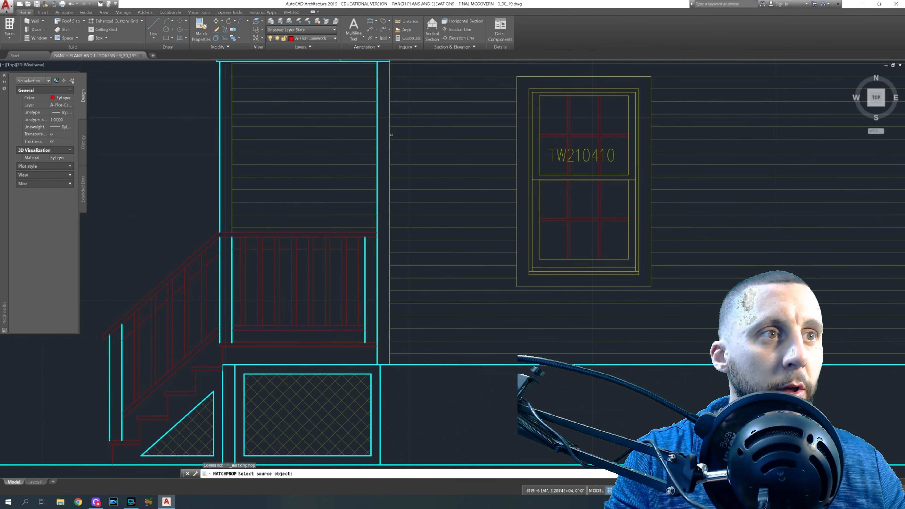
left_click(390, 133)
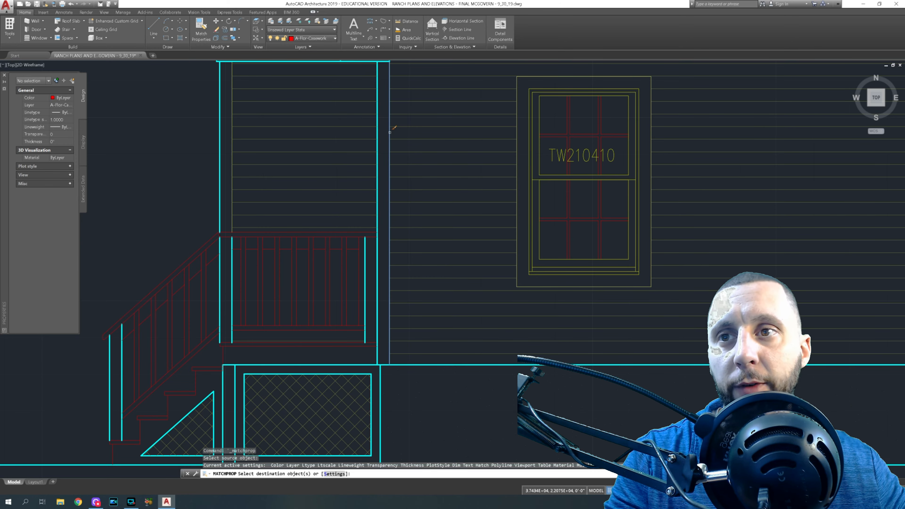
scroll(394, 148, "down", 8)
scroll(461, 272, "up", 2)
middle_click_drag(460, 272, 412, 118)
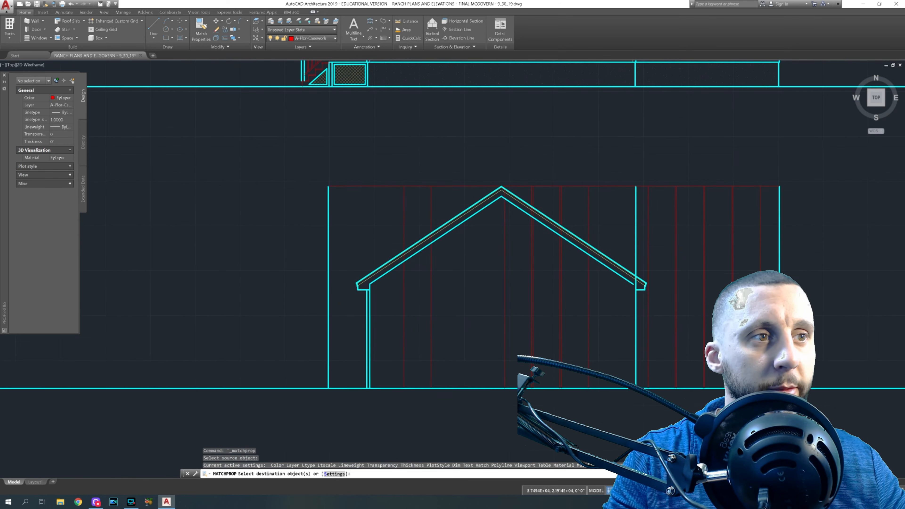
middle_click_drag(431, 264, 406, 189)
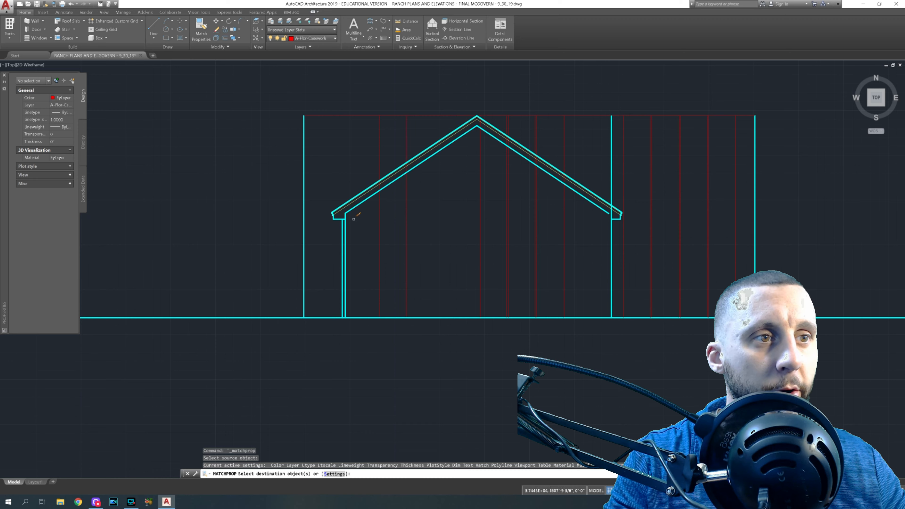
scroll(354, 220, "up", 5)
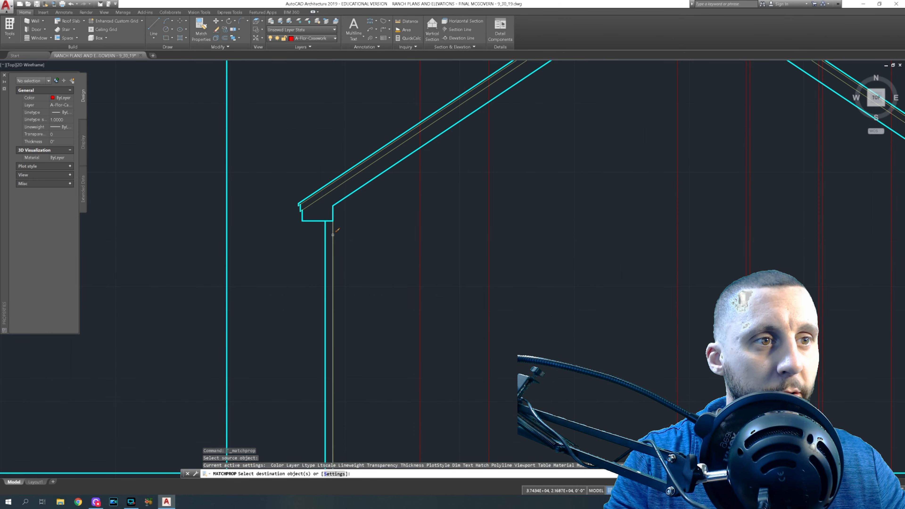
scroll(321, 242, "down", 4)
key("Escape")
- Trim the gable's right wall line above the soffit, using the soffit line as the cutting edge
scroll(597, 236, "up", 5)
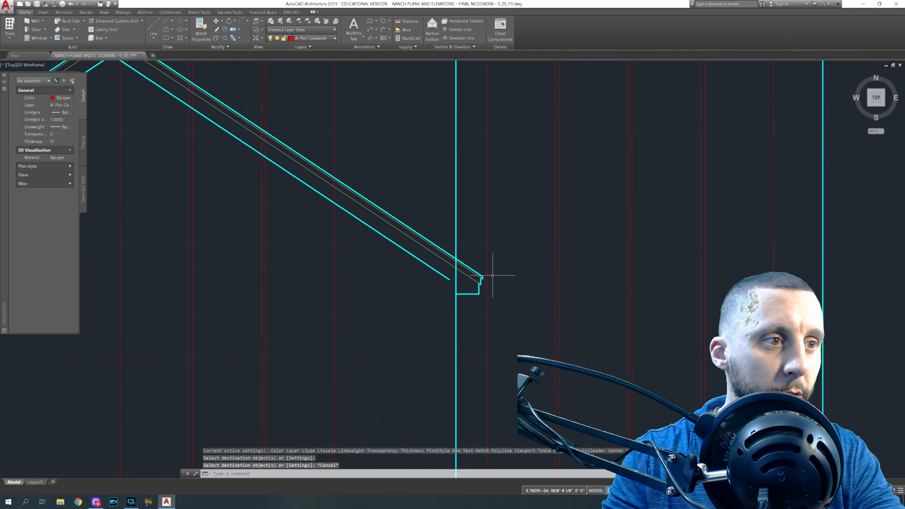
type("tr")
key("space")
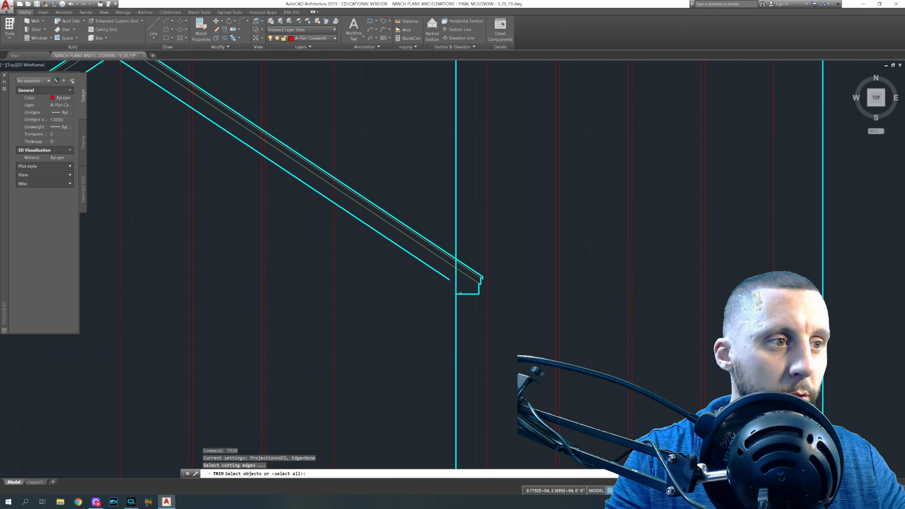
left_click(464, 294)
key("space")
left_click(456, 214)
left_click(446, 220)
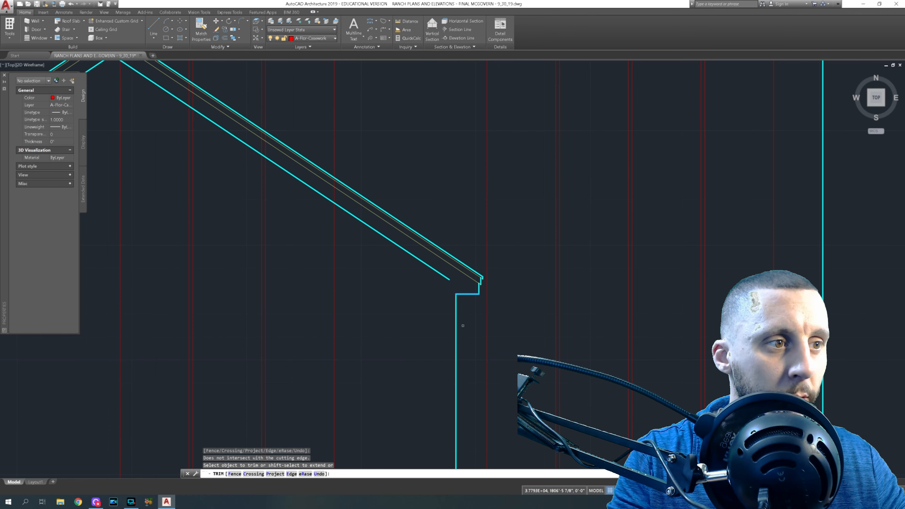
key("Escape")
- Offset the gable's right wall line 4" inward
left_click(225, 38)
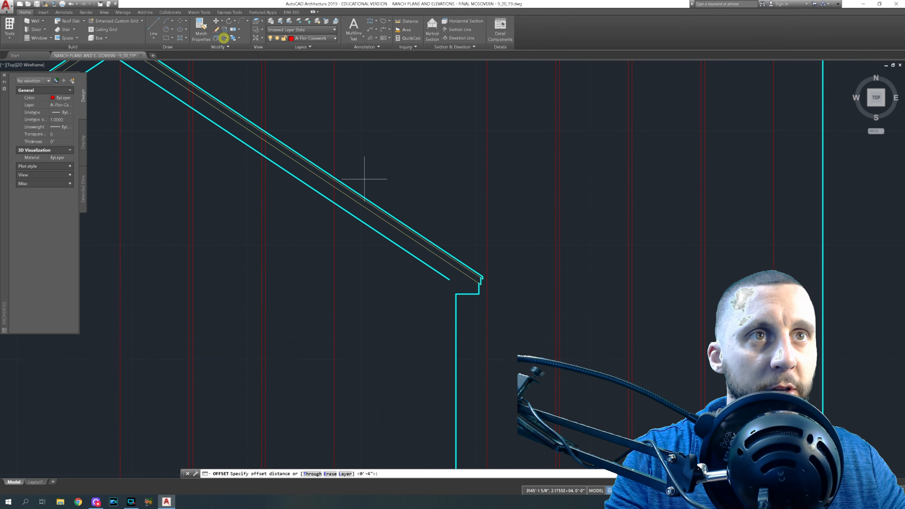
type("4")
key("Return")
left_click(456, 306)
left_click(445, 307)
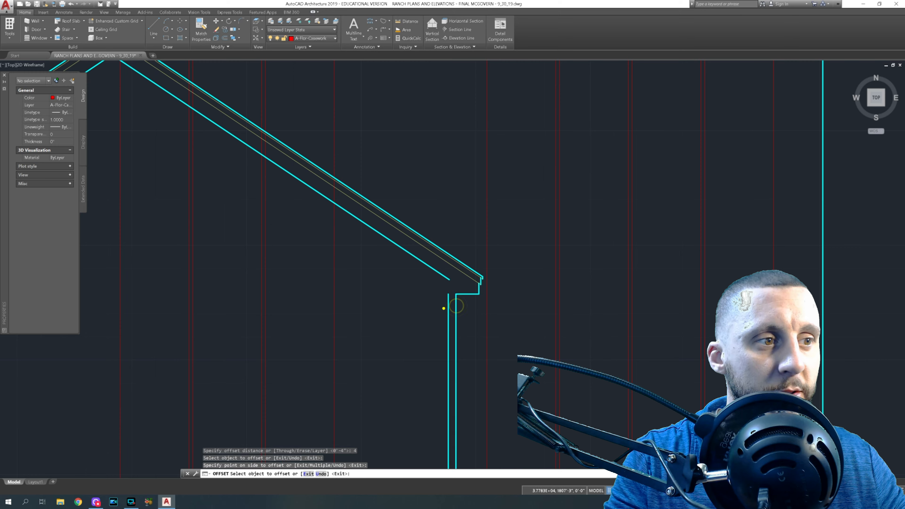
key("Escape")
- Match the thin rafter line's properties onto the right wall's inner offset line
scroll(444, 308, "down", 4)
middle_click_drag(444, 309, 454, 276)
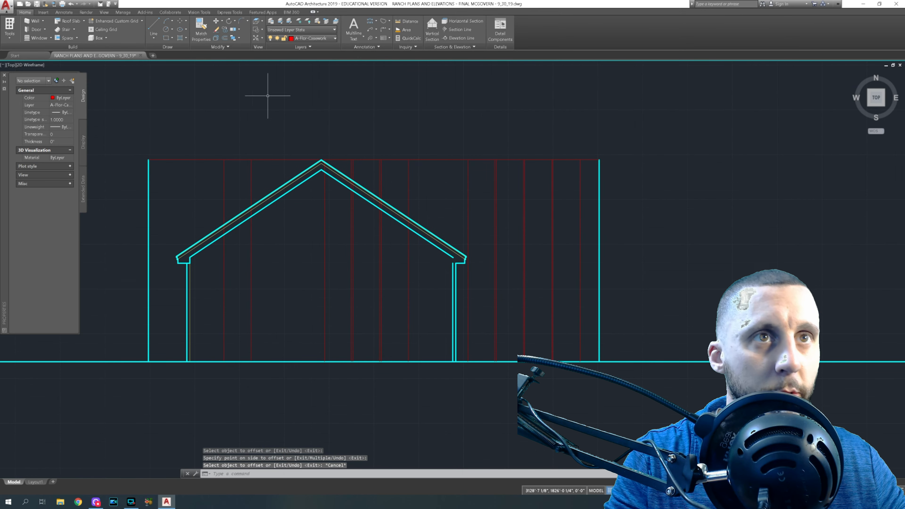
left_click(201, 29)
scroll(404, 222, "up", 4)
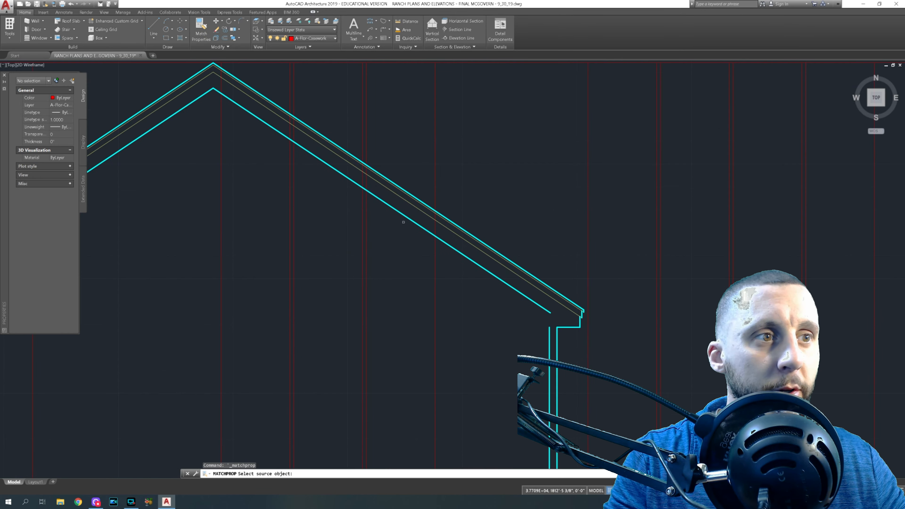
left_click(406, 201)
scroll(410, 206, "down", 3)
scroll(433, 220, "up", 4)
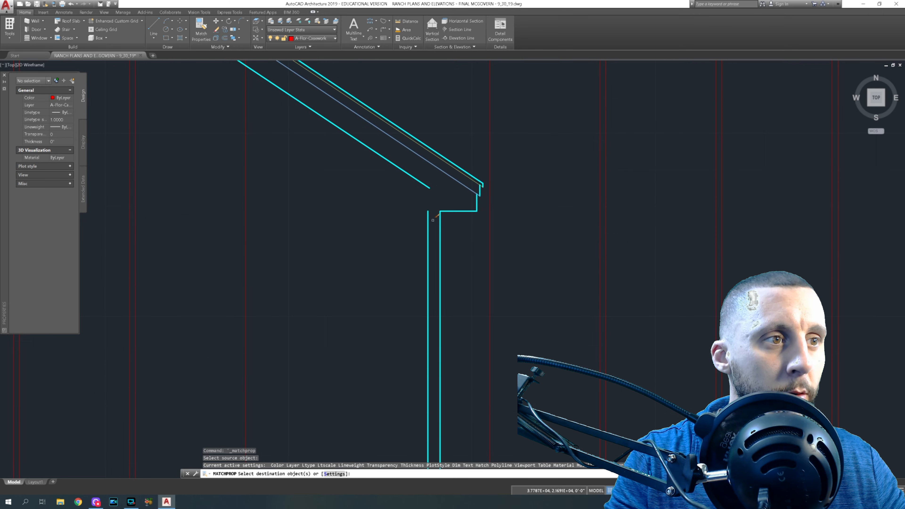
left_click(433, 220)
left_click(426, 228)
key("Escape")
left_click(455, 211)
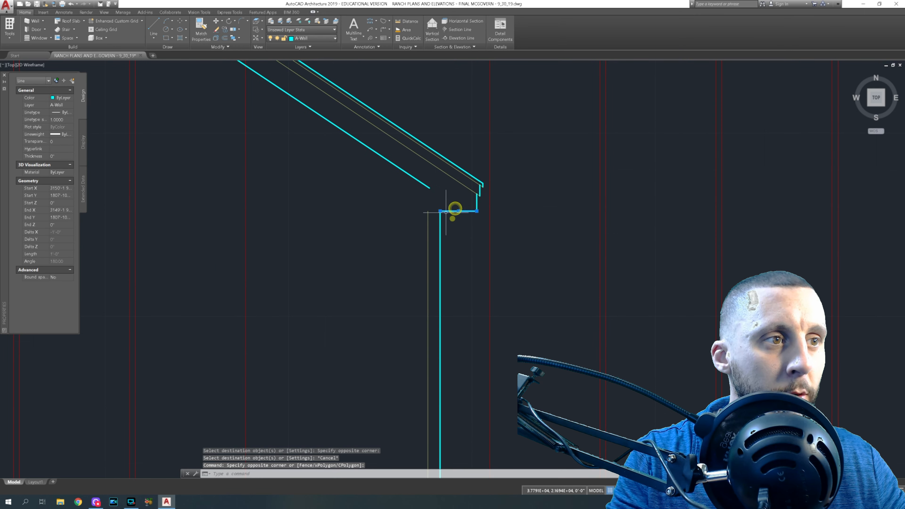
left_click(442, 209)
left_click(433, 214)
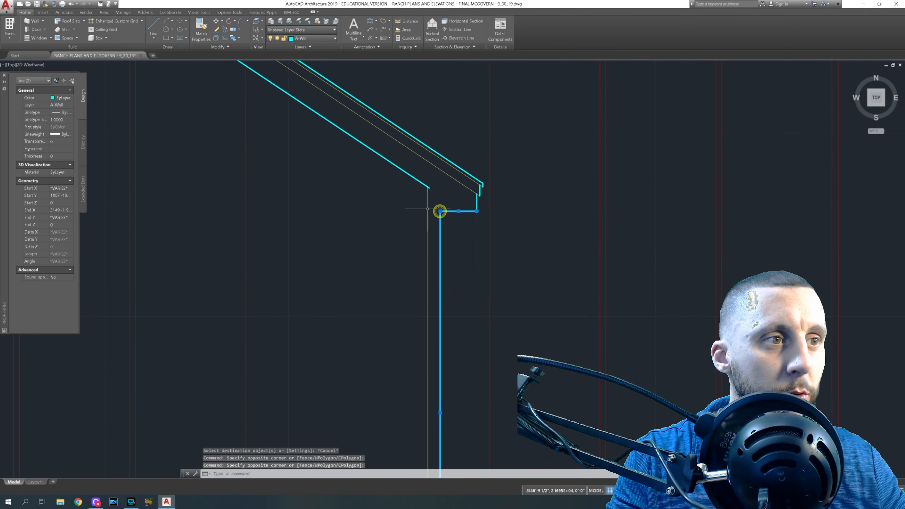
left_click(440, 211)
key("Escape")
key("Escape")
- Stretch the wall end of the right soffit line to the top of the inner offset line
left_click(447, 211)
left_click(446, 219)
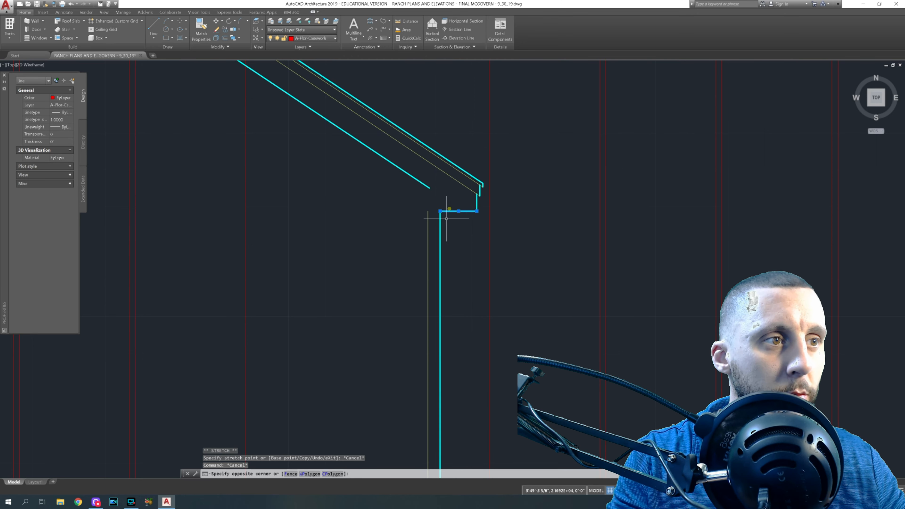
left_click(446, 219)
left_click(441, 211)
left_click(428, 211)
key("Escape")
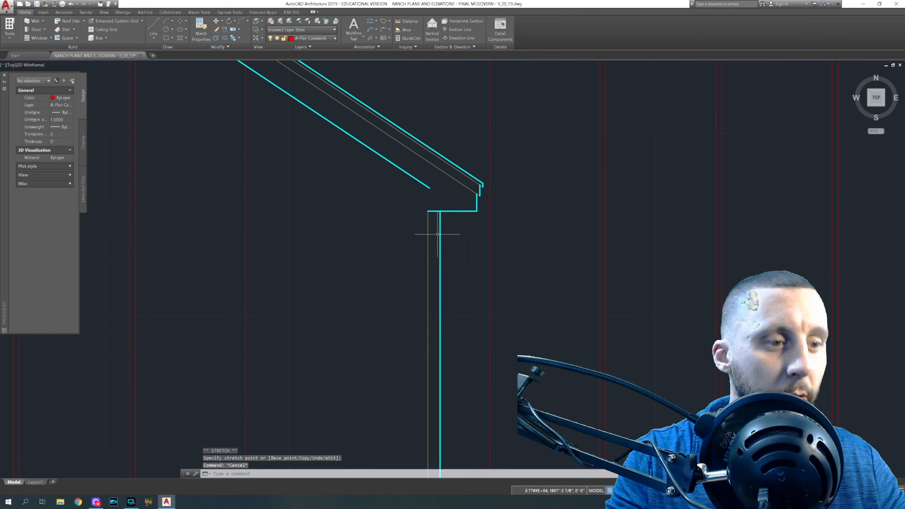
- Draw a vertical line from the right soffit's inner end up to the lower rafter line
type("l")
key("Return")
scroll(427, 209, "up", 4)
left_click(431, 213)
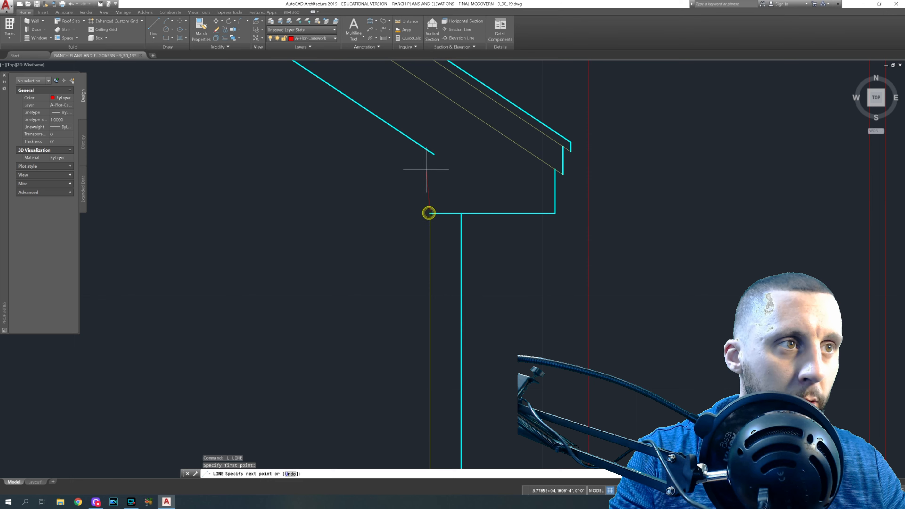
left_click(431, 152)
key("Escape")
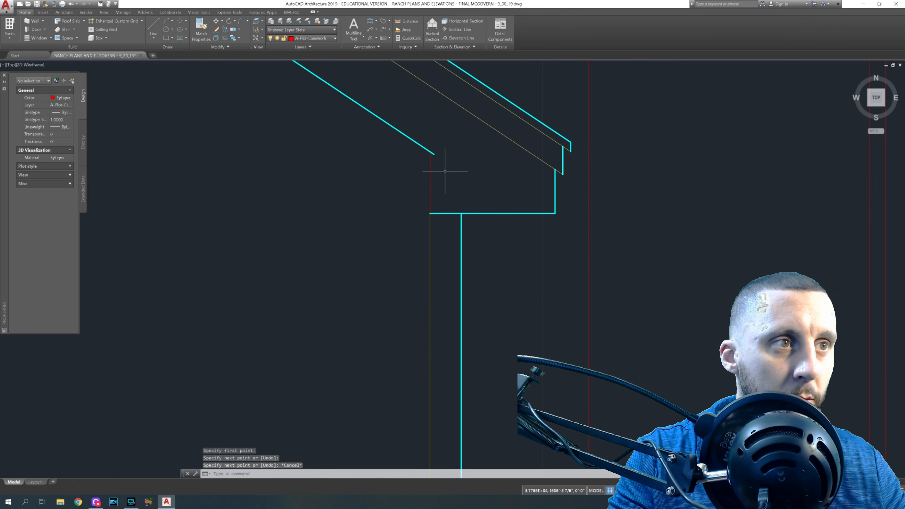
- Trim the right lower rafter line's short overhang past the new vertical line
key("Return")
key("Return")
left_click(434, 154)
key("Escape")
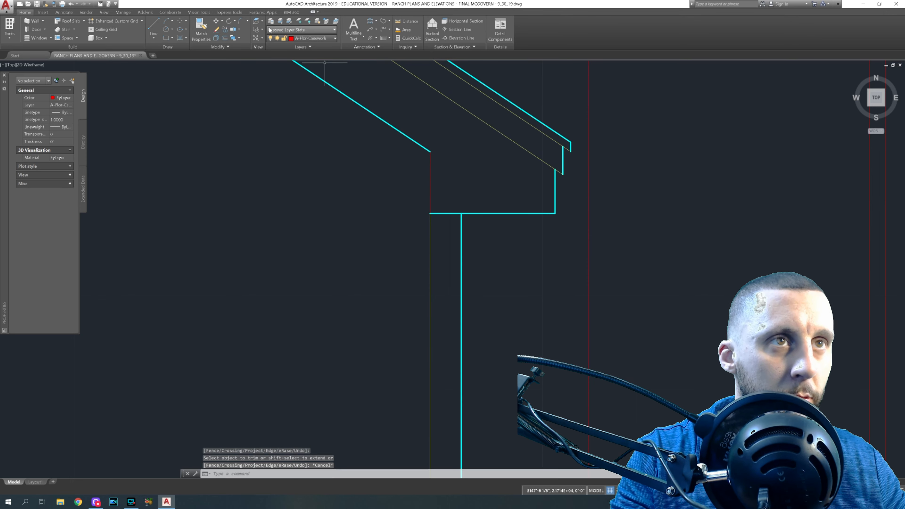
- Match the lower rafter line's properties onto the short vertical line between the right soffit and rafter
left_click(205, 25)
left_click(425, 148)
left_click(437, 157)
left_click(423, 169)
scroll(430, 174, "down", 4)
middle_click_drag(415, 188, 495, 191)
scroll(496, 190, "down", 4)
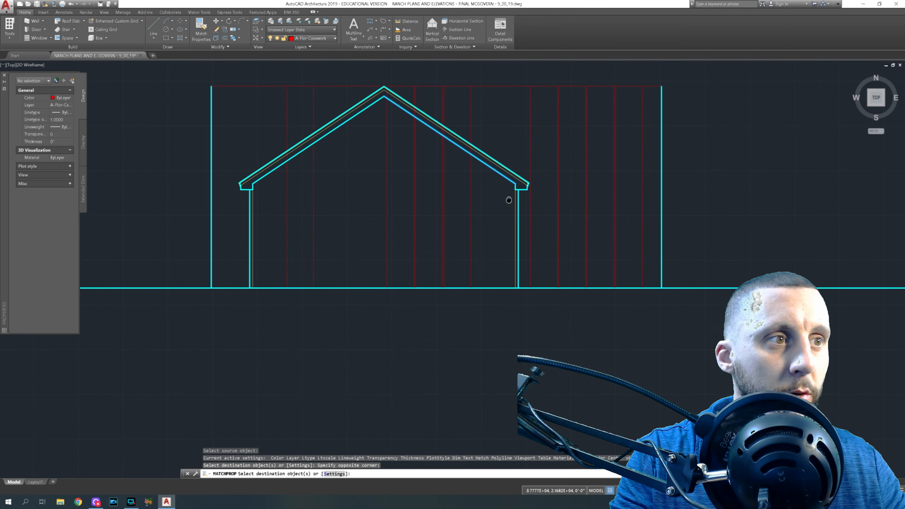
key("Escape")
- Project a horizontal construction line from the bottom corner of the front elevation's siding across to the new side elevation
scroll(556, 250, "down", 3)
middle_click_drag(431, 256, 555, 217)
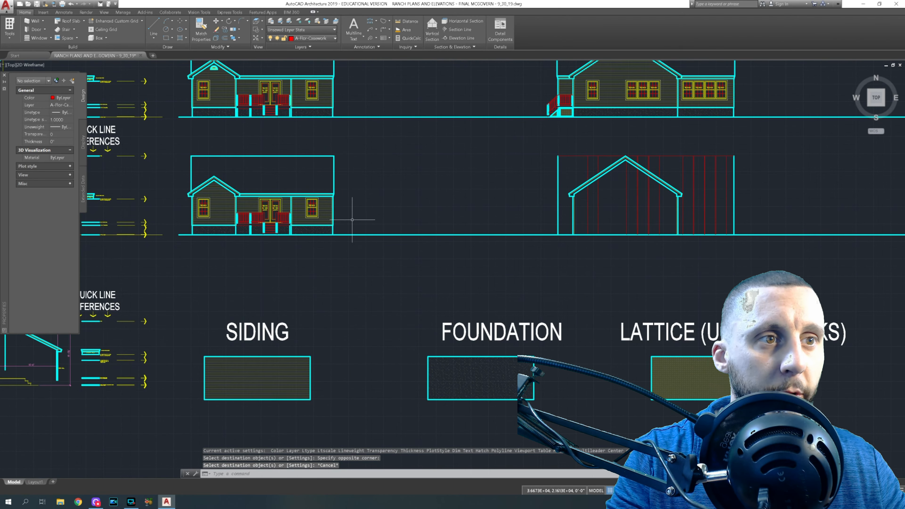
scroll(343, 222, "up", 5)
type("xl")
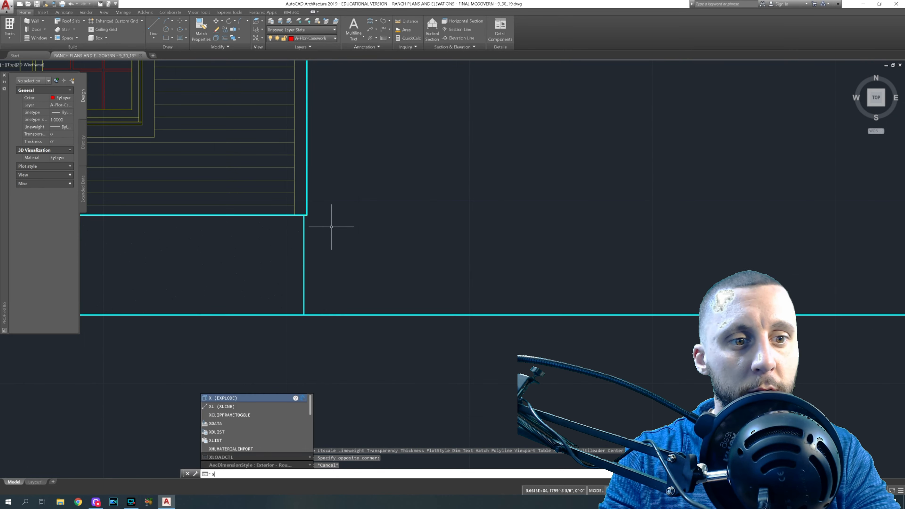
key("Return")
left_click(307, 215)
left_click(318, 216)
key("Escape")
scroll(371, 241, "down", 3)
middle_click_drag(606, 256, 188, 275)
middle_click_drag(473, 274, 144, 281)
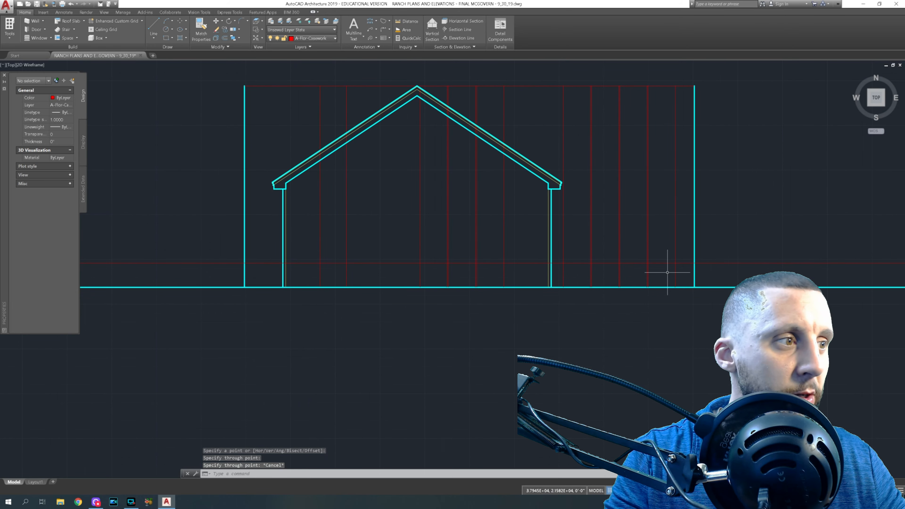
- Trim the horizontal construction line at the side elevation's two outer vertical lines, removing the parts beyond them
type("tr")
key("Return")
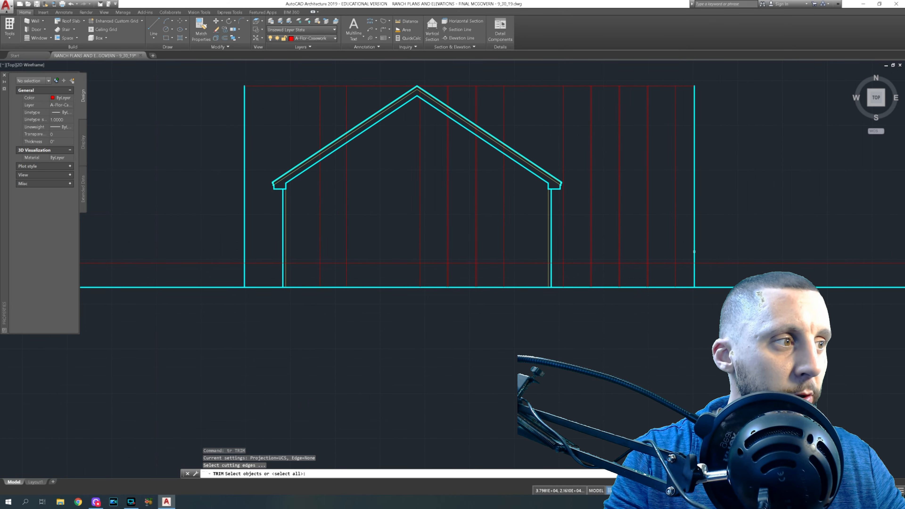
left_click(695, 252)
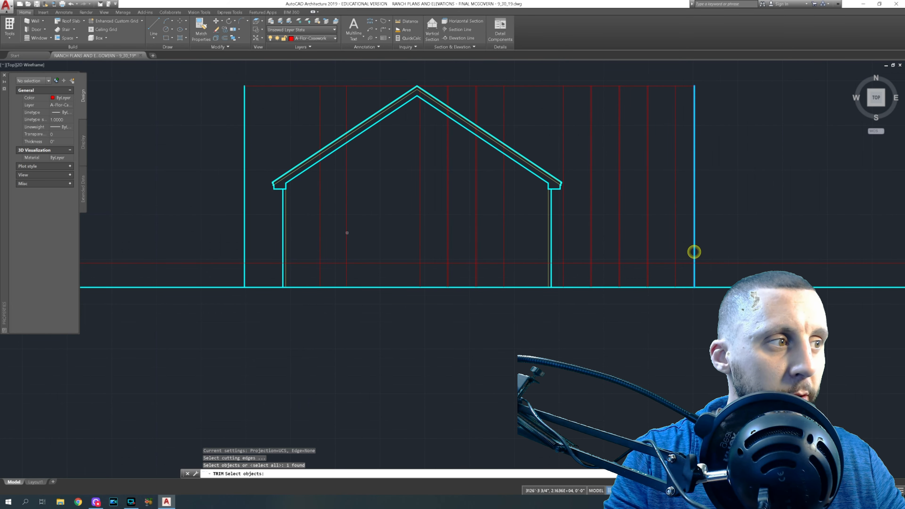
left_click(245, 242)
key("Return")
left_click(229, 257)
left_click(223, 269)
left_click(694, 256)
left_click(746, 257)
left_click(746, 256)
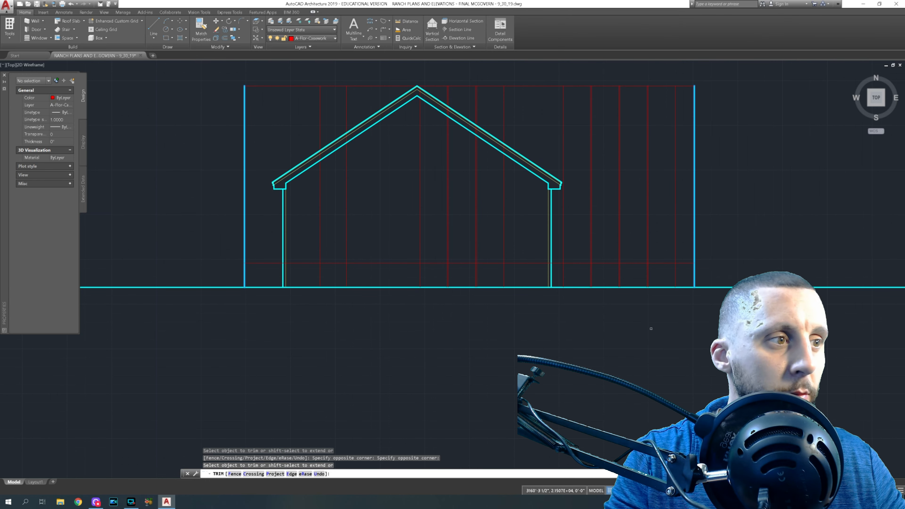
key("Return")
- Trim the gable walls, corner trim and red projection lines below the horizontal siding-bottom line
type("tr")
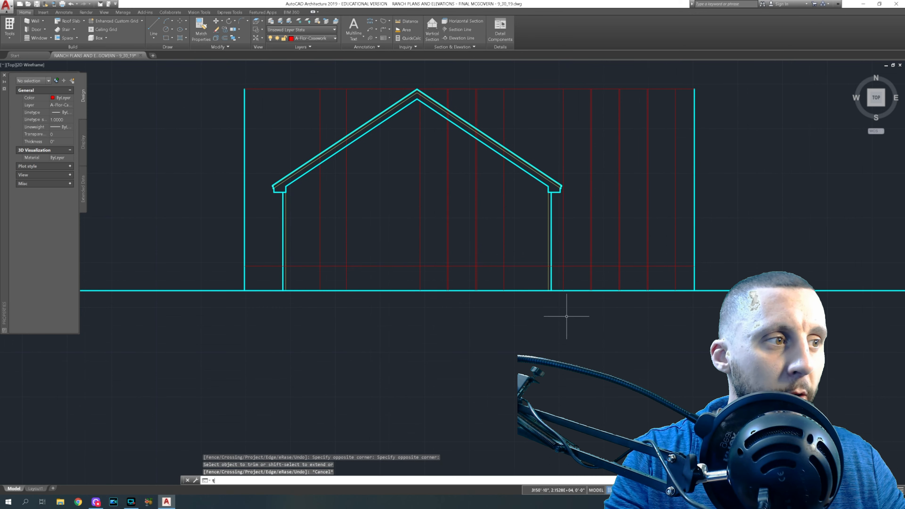
key("Return")
left_click(523, 266)
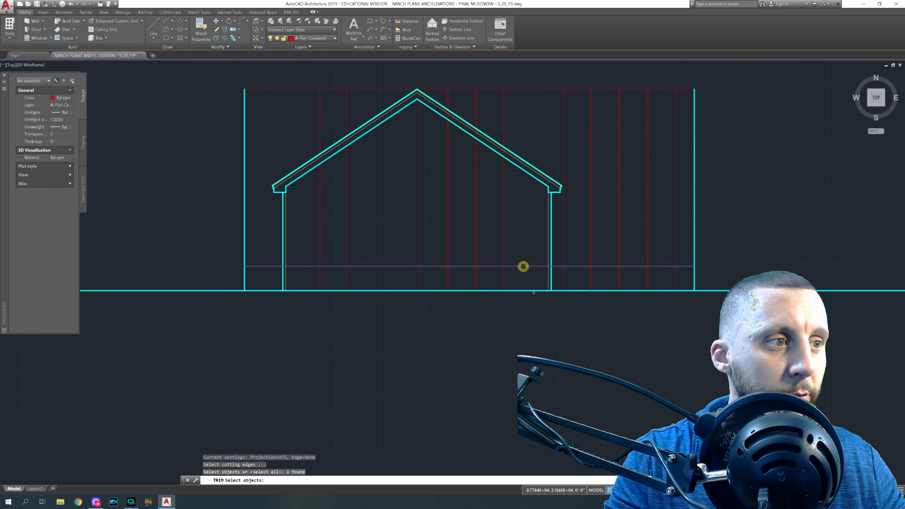
key("Return")
left_click(683, 275)
left_click(559, 281)
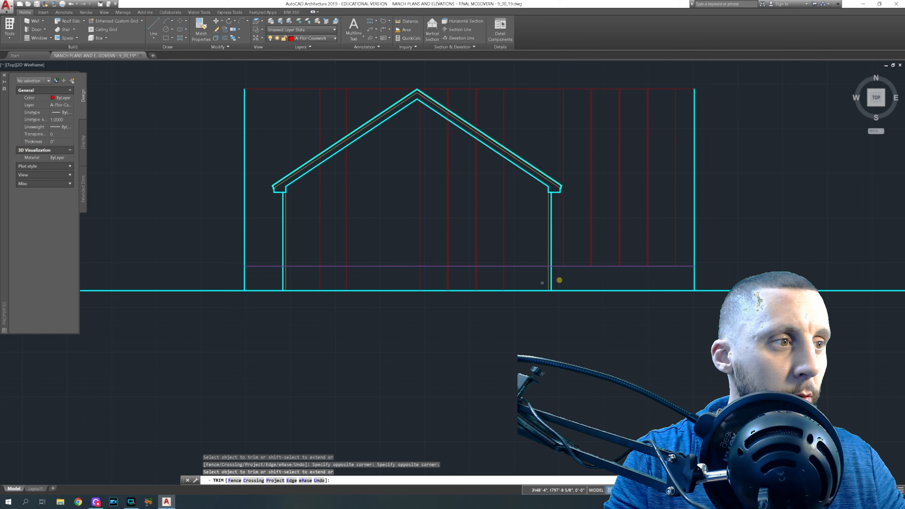
left_click(559, 272)
left_click(540, 278)
left_click(523, 274)
left_click(314, 278)
left_click(303, 273)
left_click(276, 280)
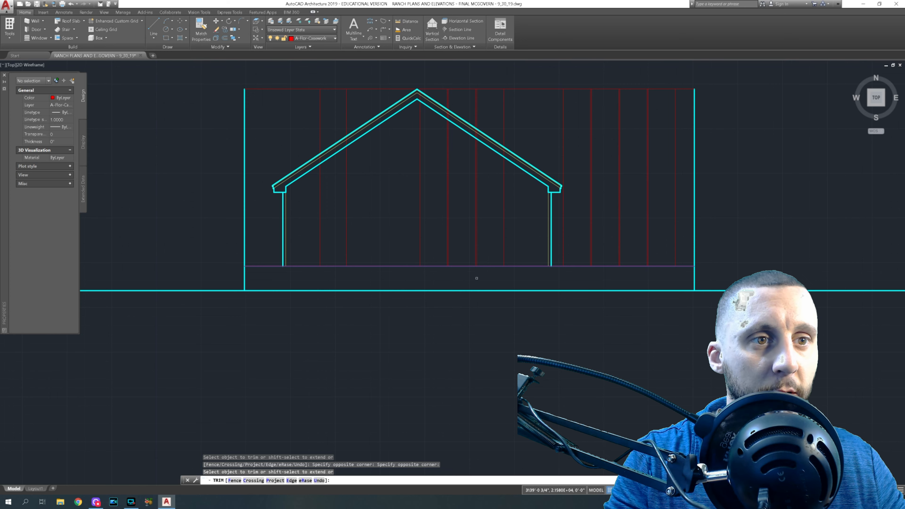
- Trim both outer vertical lines below the siding-bottom line, checking the foundation corner on the front elevation
left_click(267, 273)
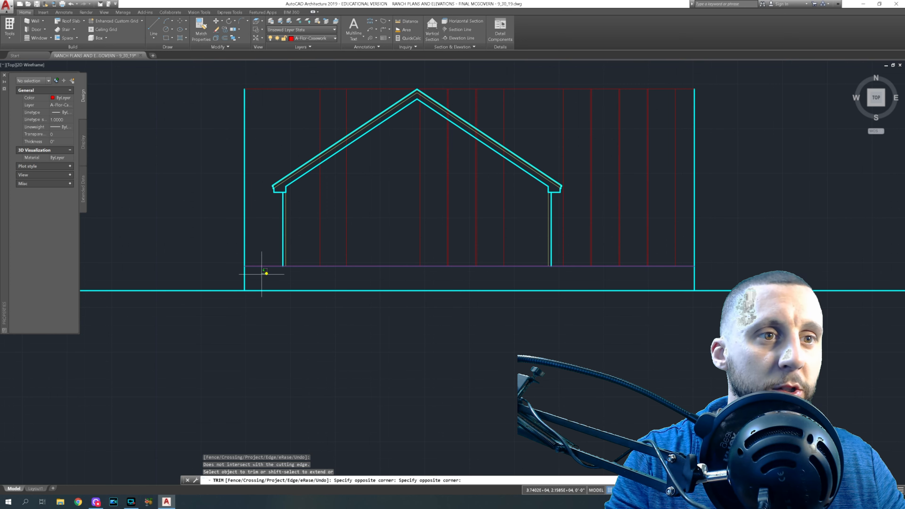
left_click(235, 279)
left_click(712, 277)
left_click(683, 282)
scroll(513, 312, "down", 1)
middle_click_drag(210, 311, 518, 279)
scroll(341, 256, "up", 5)
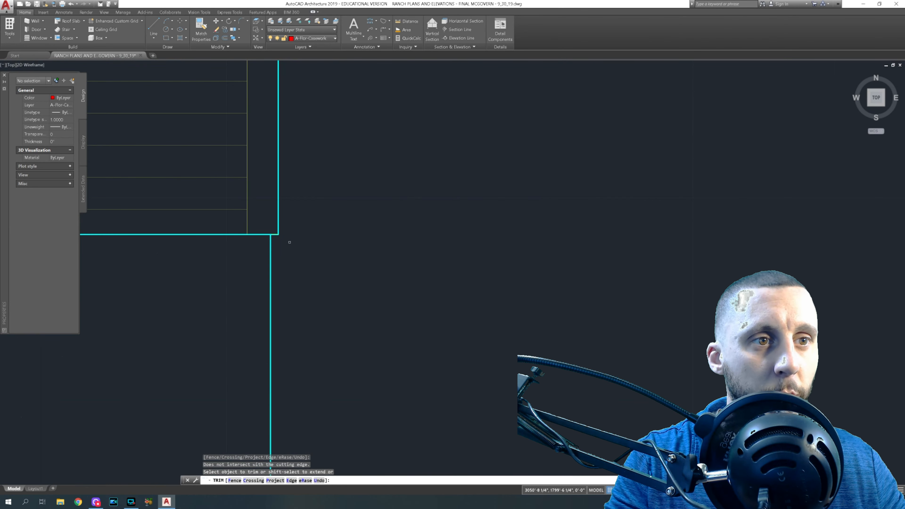
scroll(286, 272, "down", 5)
middle_click_drag(538, 285, 341, 333)
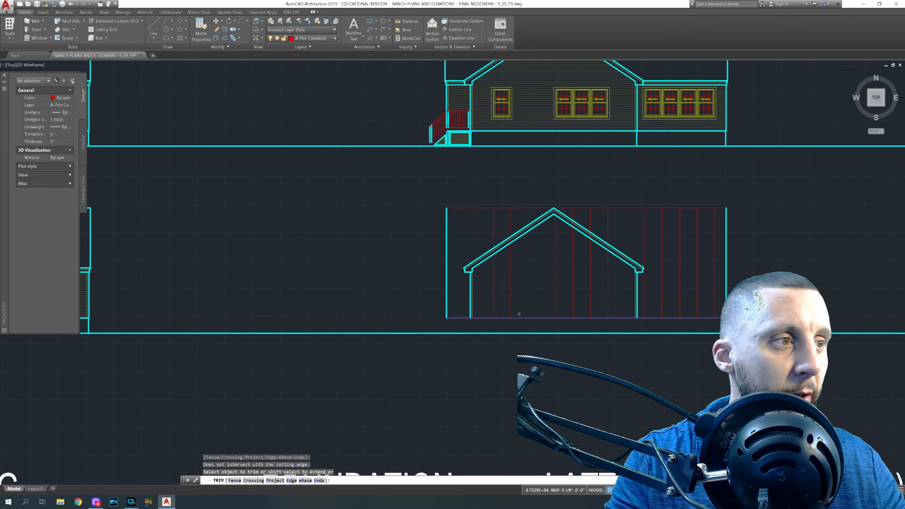
key("Escape")
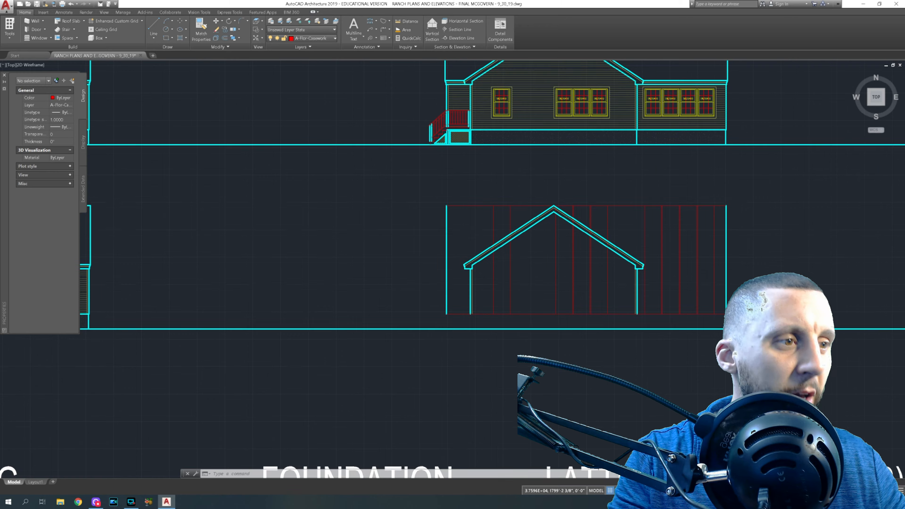
- Draw a foundation line to grade, 1 inch in from the left outer vertical line, and erase the 1-inch helper segment
scroll(549, 317, "up", 4)
middle_click_drag(300, 79, 253, 75)
left_click(154, 25)
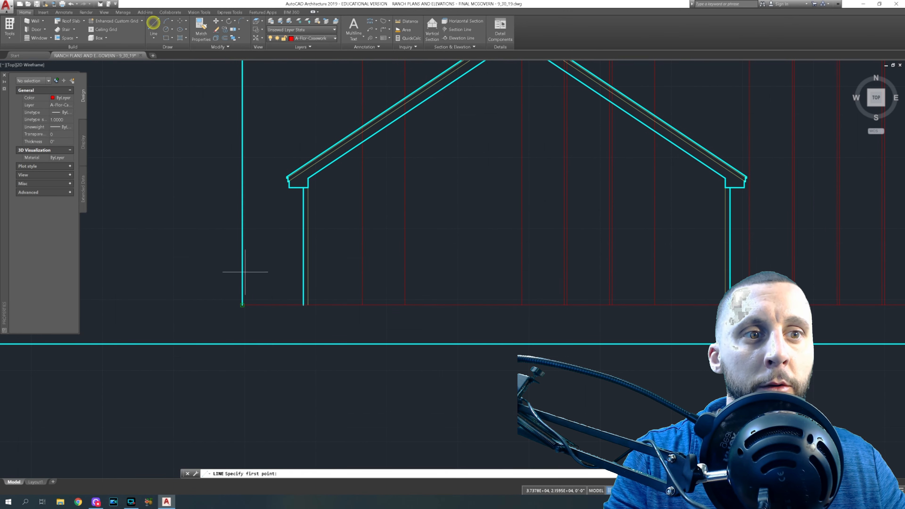
scroll(244, 298, "up", 5)
left_click(233, 329)
type("1")
key("Return")
scroll(239, 359, "down", 2)
middle_click_drag(240, 359, 252, 287)
left_click(252, 333)
key("Escape")
left_click_drag(241, 263, 273, 303)
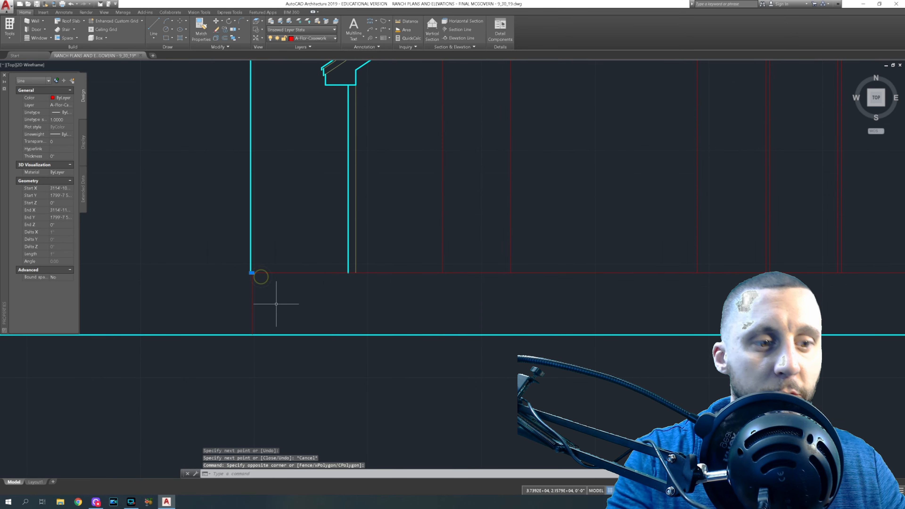
key("Delete")
- Draw a foundation line to grade, 1 inch in from the right outer vertical line, and erase its helper segment
scroll(285, 298, "down", 4)
middle_click_drag(486, 302, 324, 304)
middle_click_drag(462, 304, 406, 303)
scroll(501, 294, "up", 3)
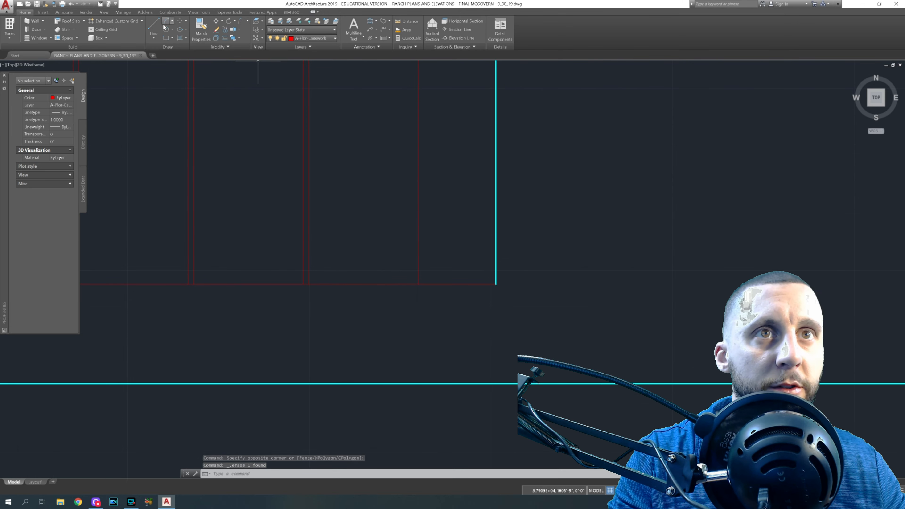
left_click(154, 28)
left_click(496, 284)
type("1")
key("Return")
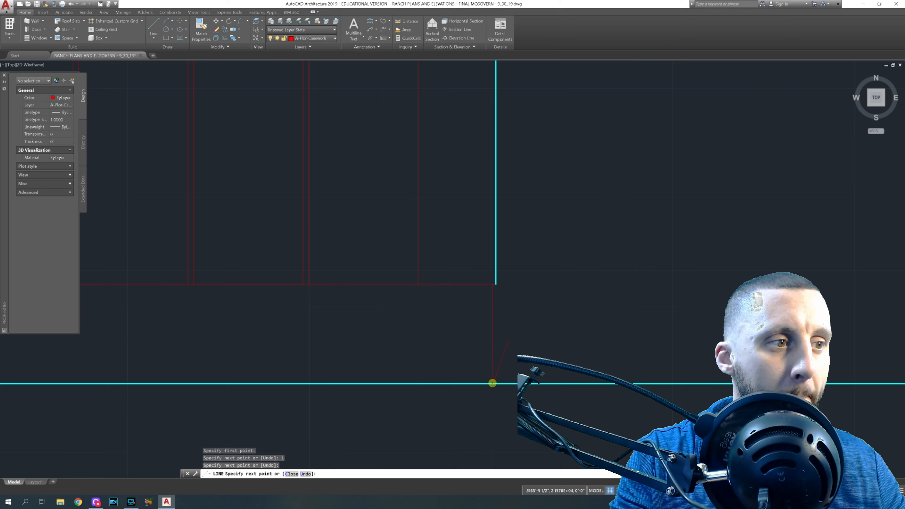
key("Escape")
left_click(479, 272)
left_click(516, 303)
key("Delete")
- Draw a foundation line to grade, 1 inch inside the gable's right wall, and erase its helper segment
scroll(479, 289, "down", 5)
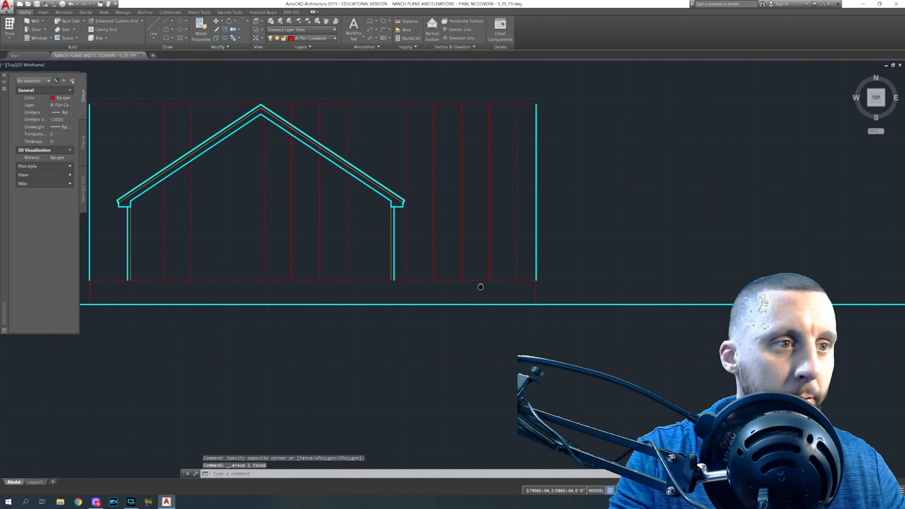
scroll(425, 283, "up", 6)
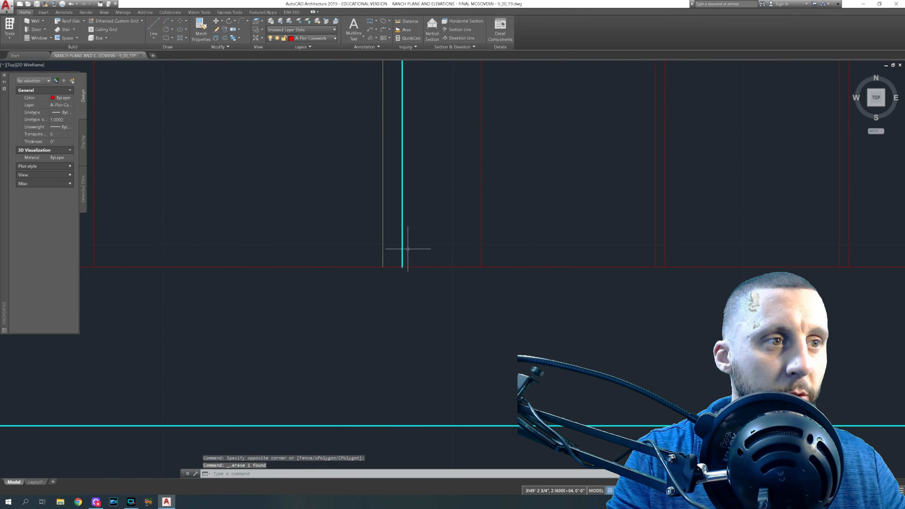
left_click(154, 35)
left_click(402, 266)
type("1")
key("Return")
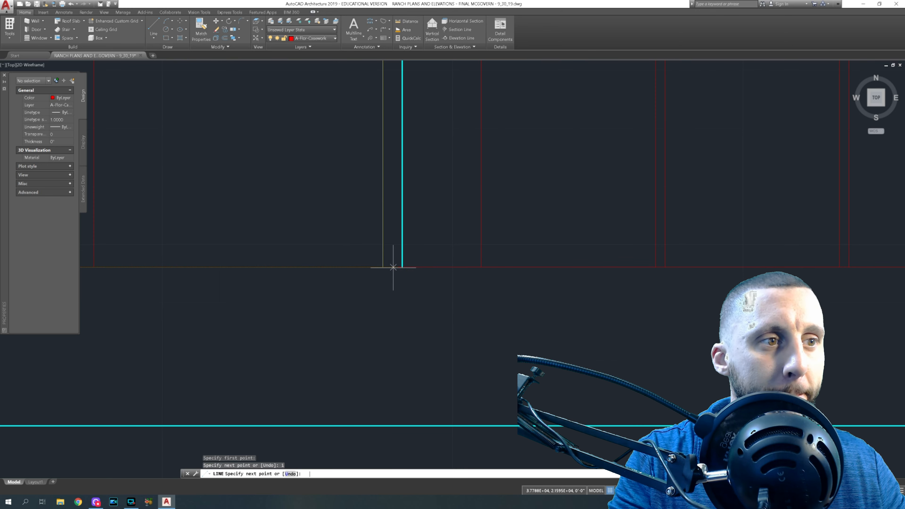
left_click(397, 425)
key("Escape")
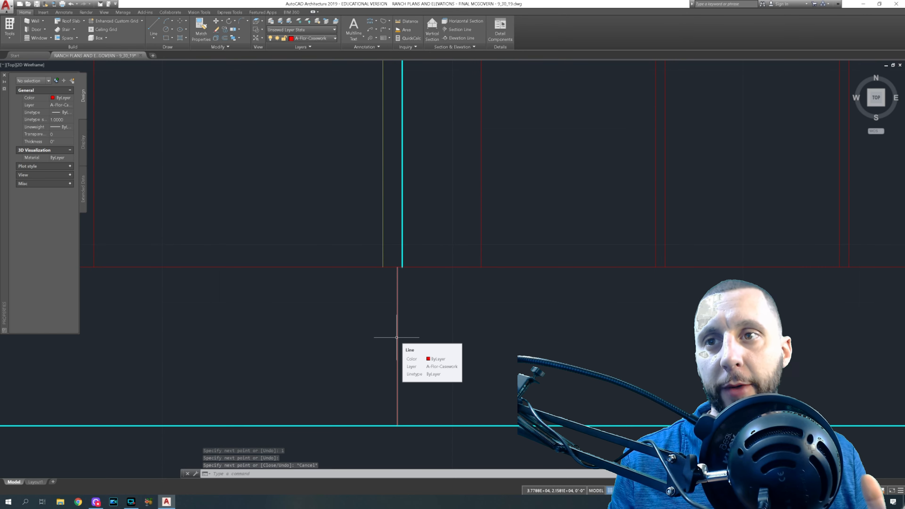
scroll(438, 282, "down", 3)
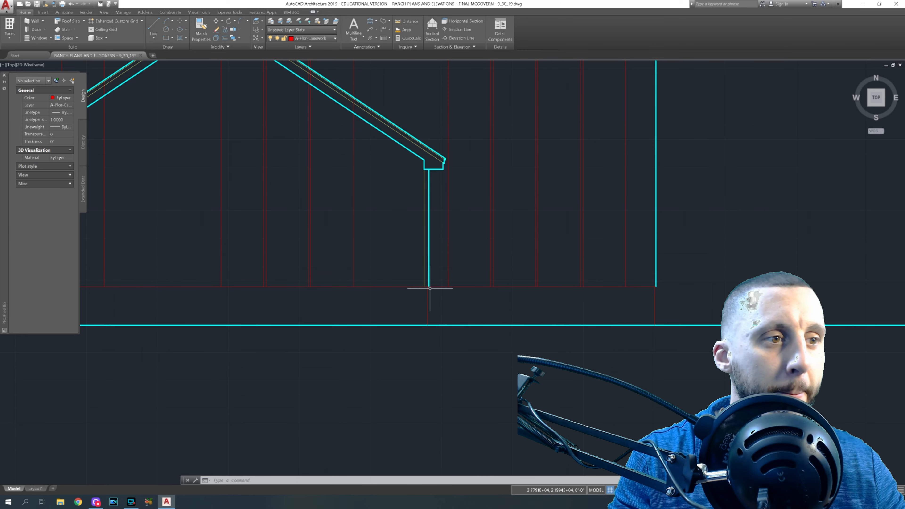
scroll(430, 288, "up", 4)
left_click_drag(415, 281, 432, 298)
key("Delete")
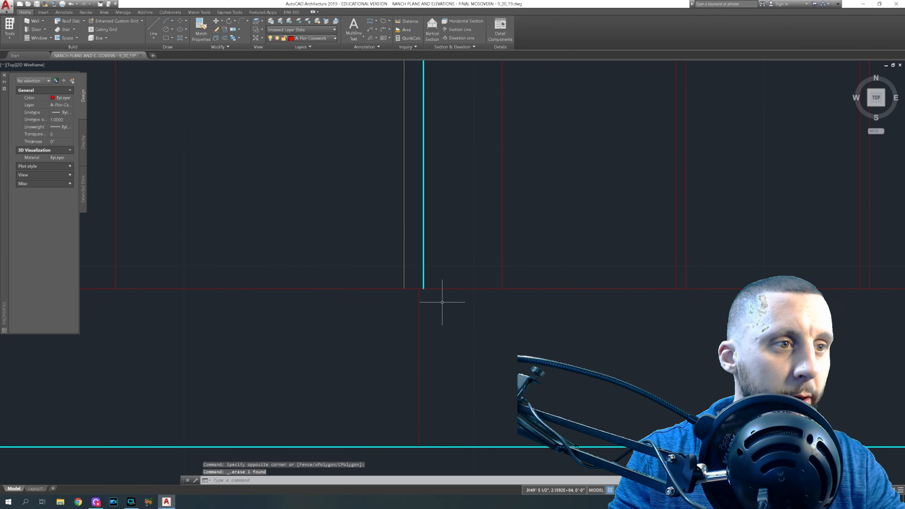
- Draw a foundation line to grade, 1 inch inside the gable's left wall, and erase its helper segment
scroll(442, 302, "down", 6)
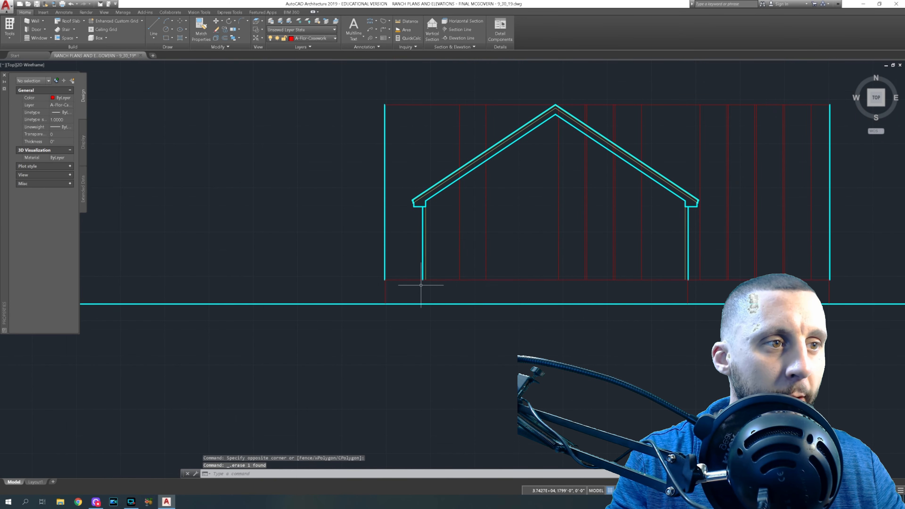
scroll(421, 285, "up", 6)
middle_click_drag(432, 291, 380, 263)
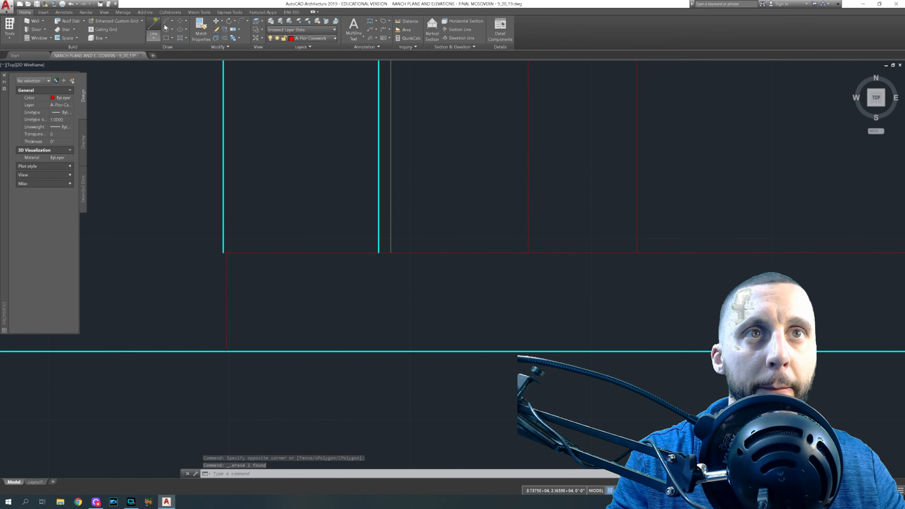
left_click(155, 22)
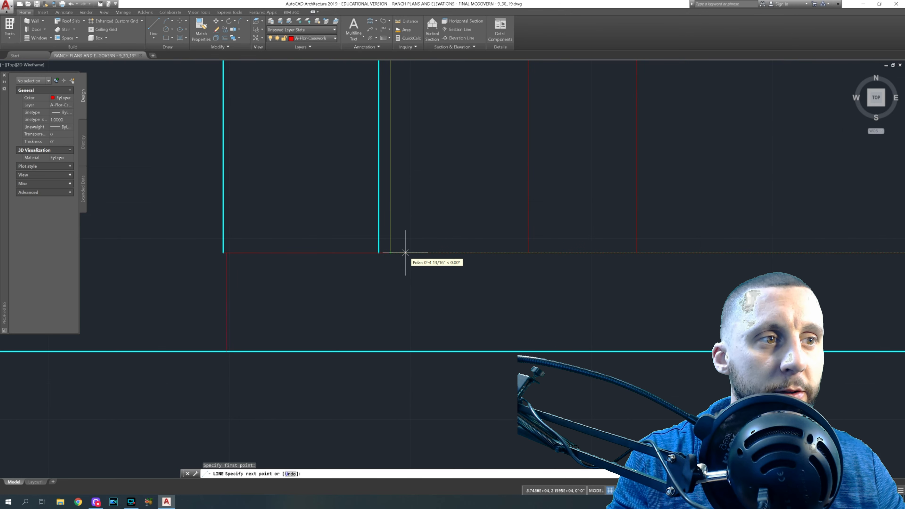
left_click(379, 252)
type("1")
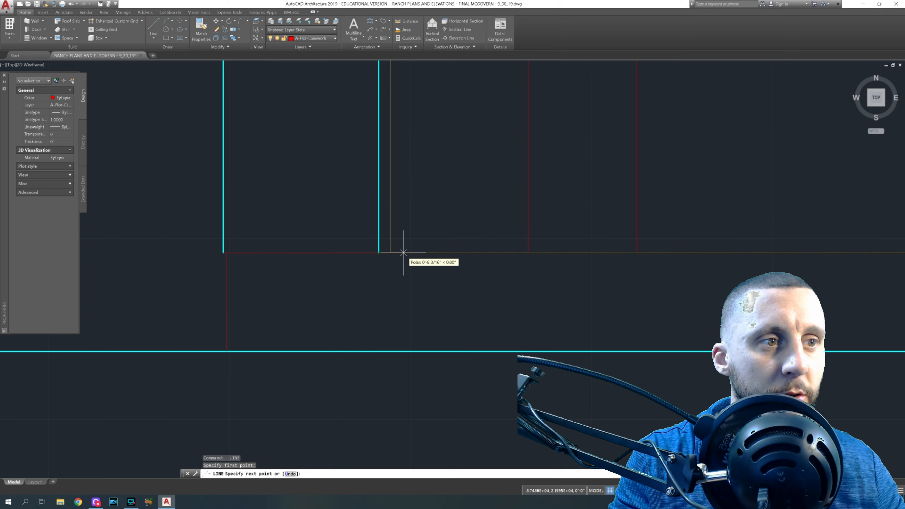
key("Return")
key("Escape")
left_click(384, 263)
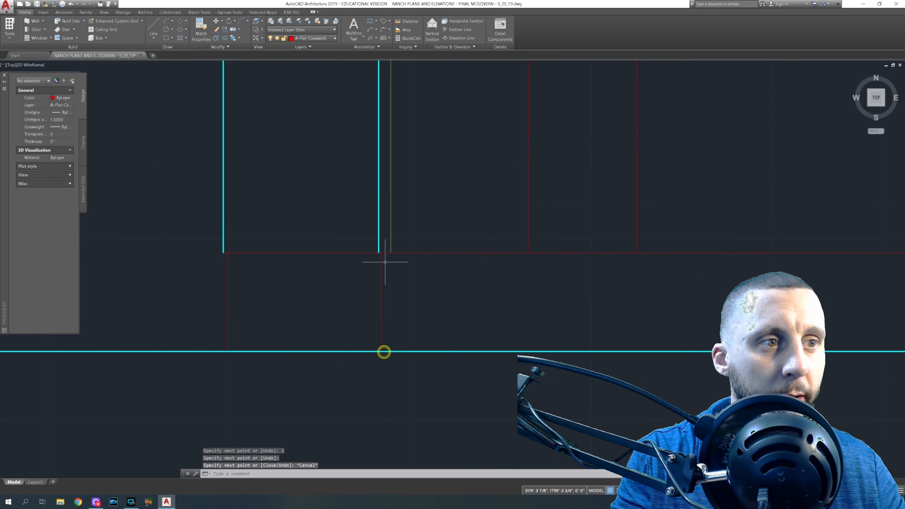
left_click(376, 247)
key("Delete")
scroll(388, 257, "down", 3)
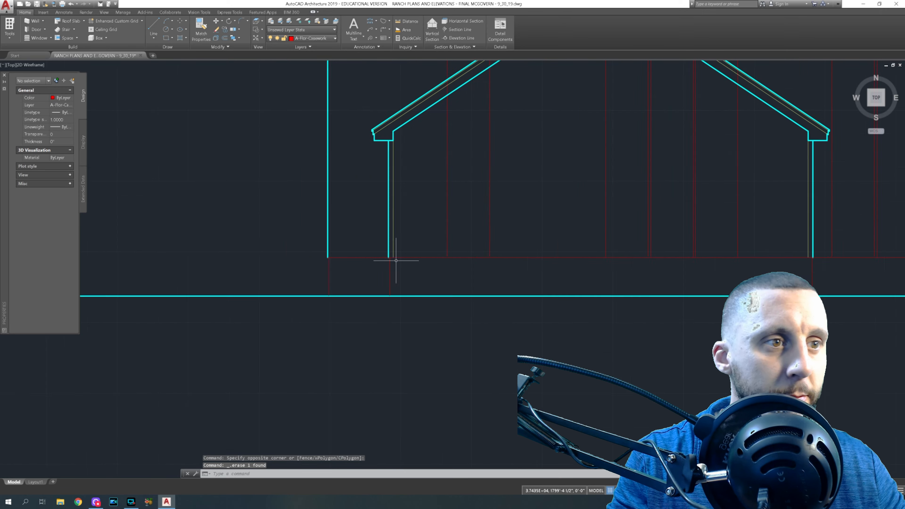
- Match the left outer vertical line's properties onto the four foundation lines and the horizontal siding-bottom line
left_click(201, 28)
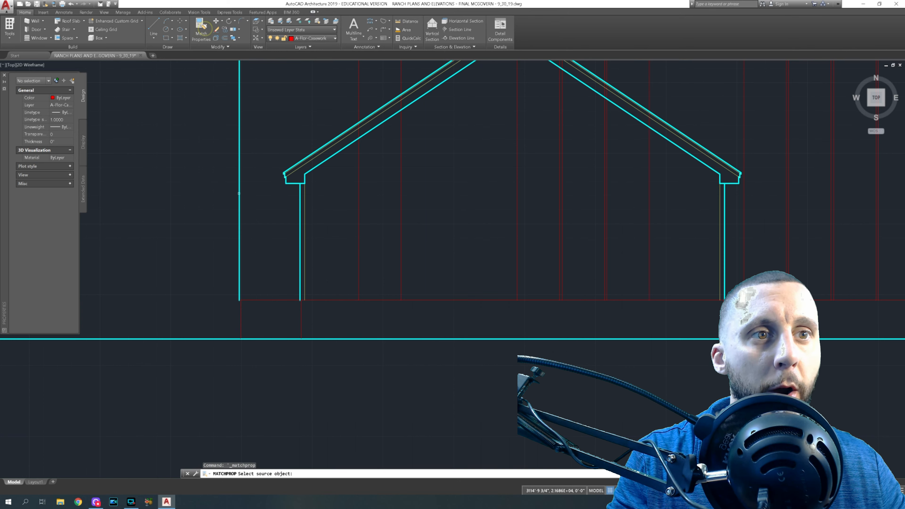
left_click(239, 193)
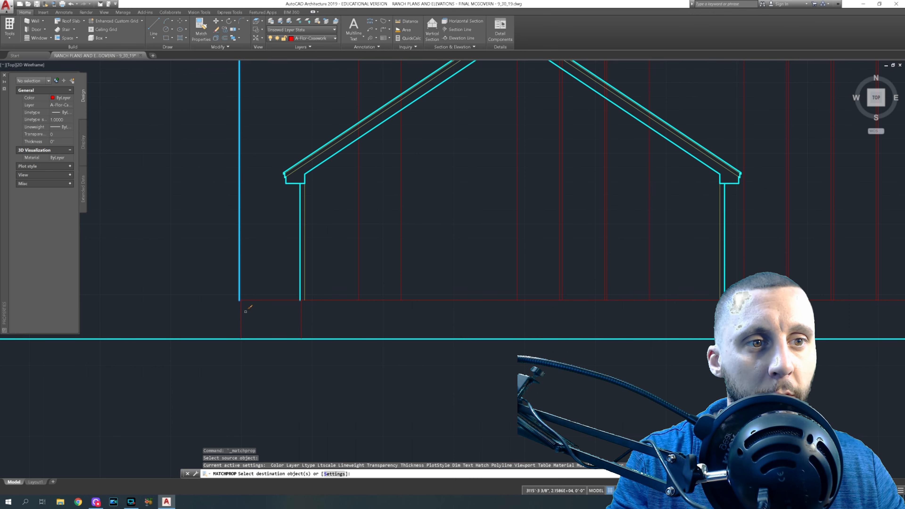
left_click(245, 312)
left_click(235, 317)
left_click(315, 311)
left_click(285, 323)
scroll(323, 322, "down", 2)
middle_click_drag(364, 320, 336, 322)
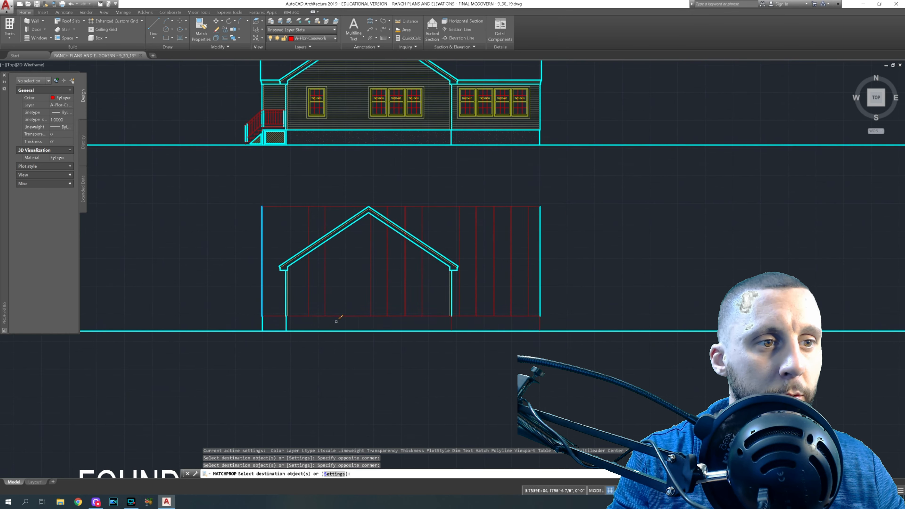
left_click(278, 313)
left_click(273, 322)
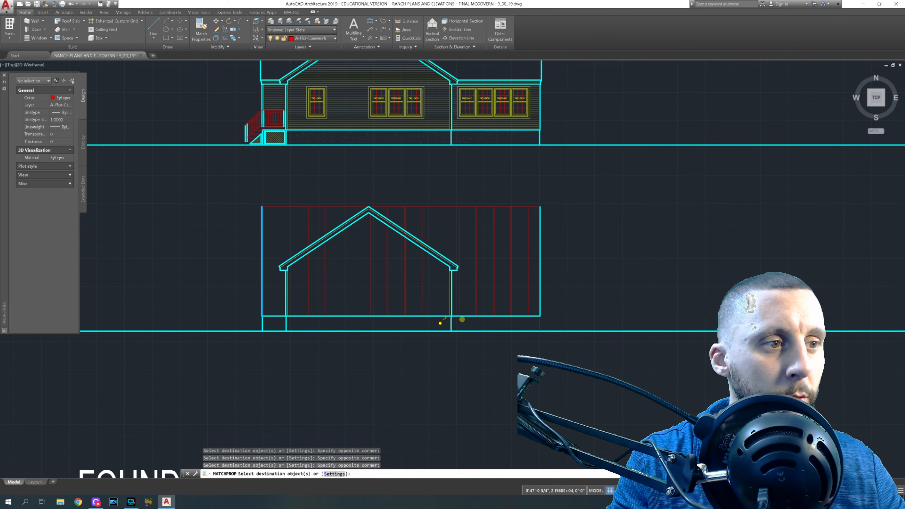
scroll(262, 316, "up", 6)
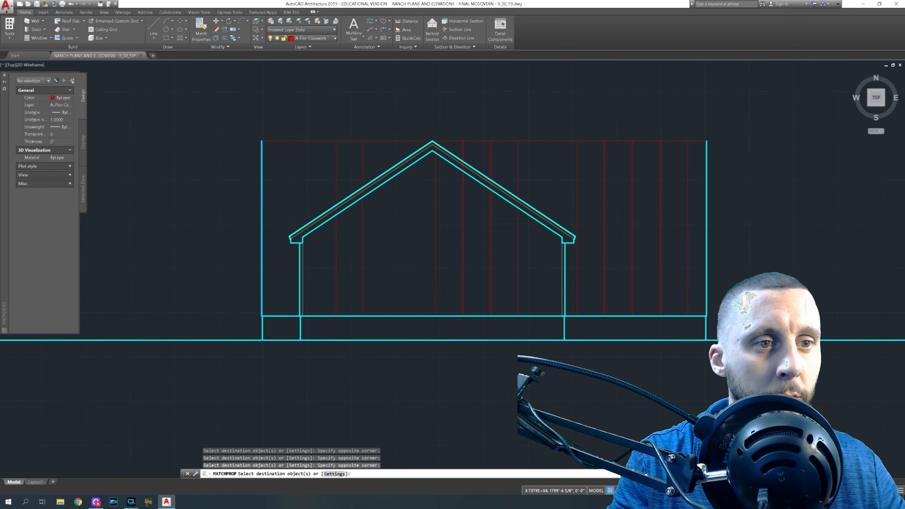
- Draw a horizontal construction line through the top of the gable window's frame in the lower front elevation
scroll(266, 313, "down", 8)
scroll(299, 319, "up", 5)
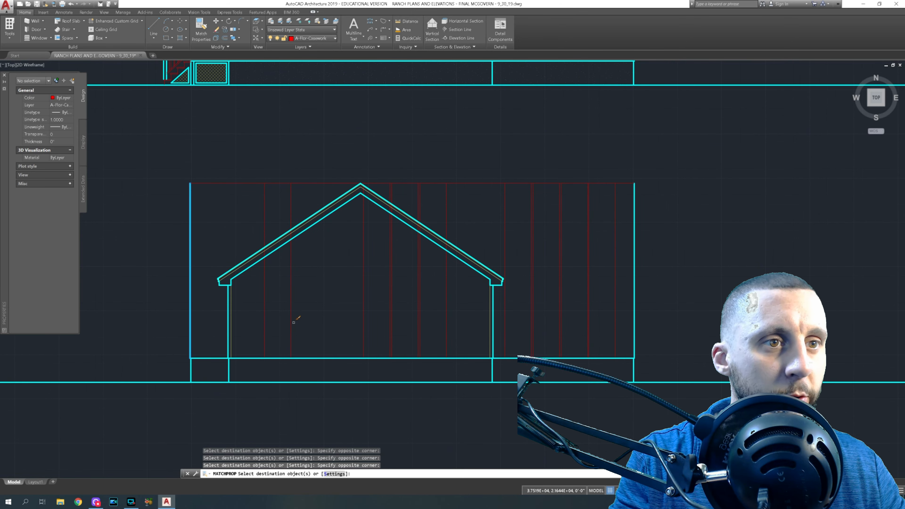
scroll(293, 322, "down", 4)
middle_click_drag(258, 336, 402, 299)
key("Escape")
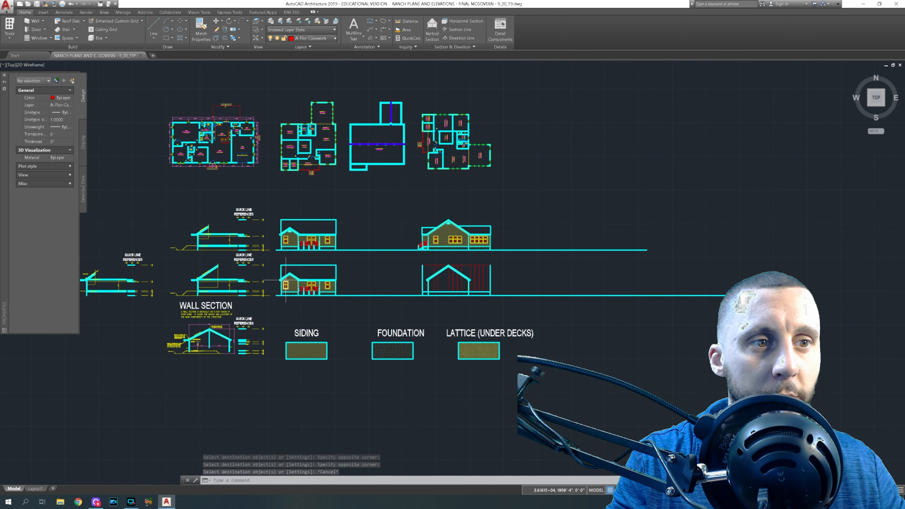
scroll(288, 282, "up", 10)
type("xline")
key("Return")
left_click(262, 264)
left_click(288, 263)
key("Escape")
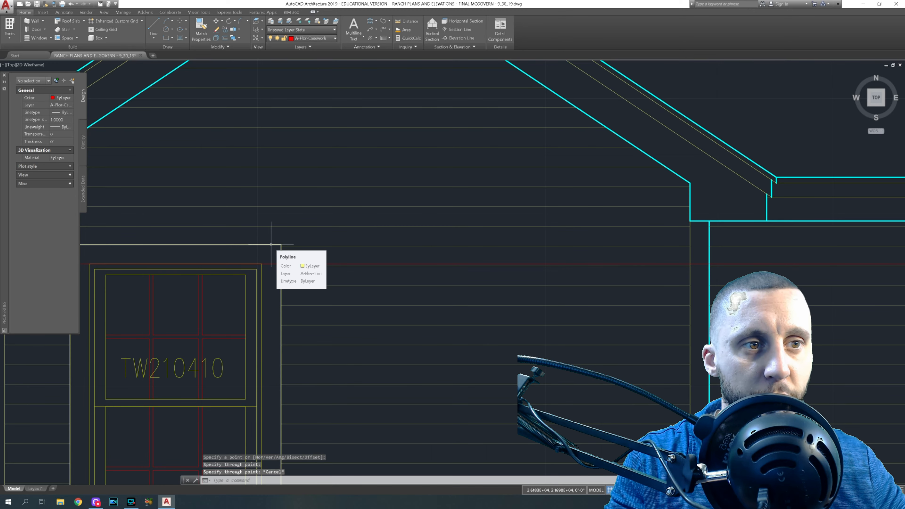
- Trim all vertical projection lines in the new side elevation above the horizontal window-head construction line
scroll(271, 245, "down", 8)
middle_click_drag(410, 271, 107, 284)
middle_click_drag(487, 297, 154, 289)
scroll(473, 275, "up", 3)
middle_click_drag(472, 276, 378, 277)
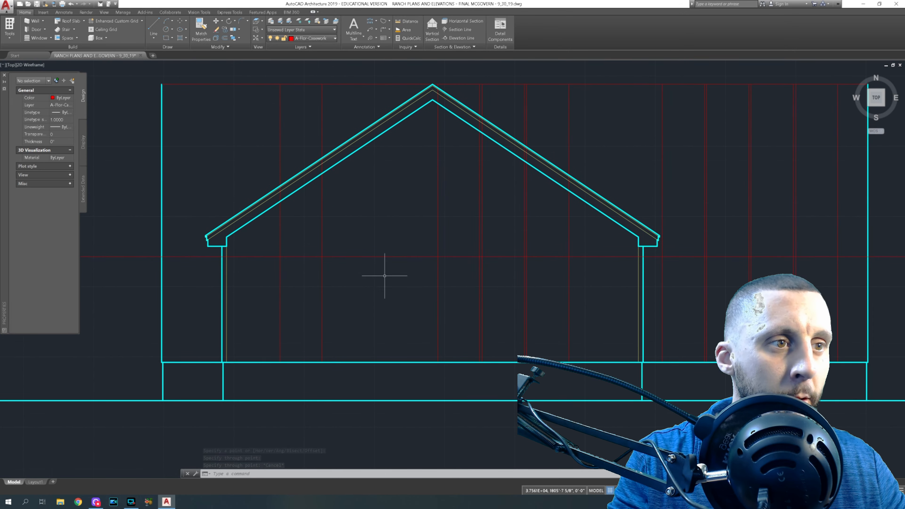
type("tr")
key("Return")
left_click(407, 257)
key("Return")
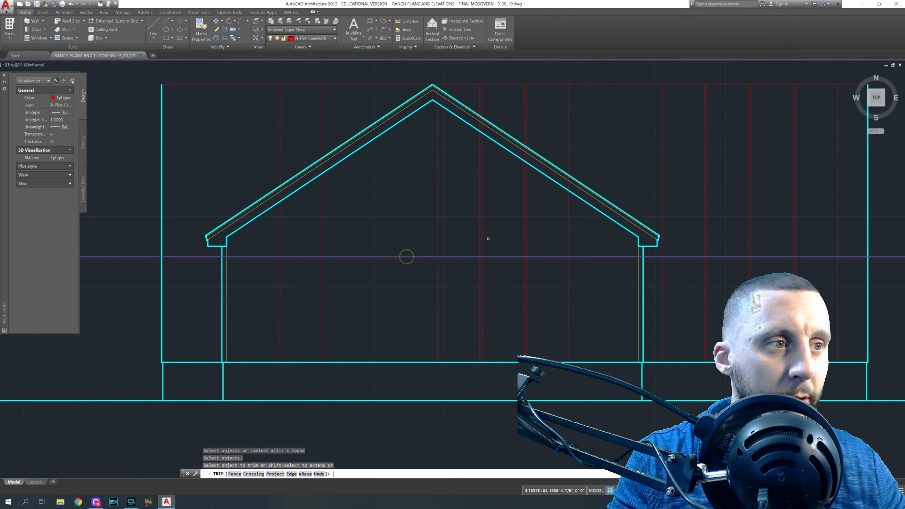
left_click(578, 228)
left_click(276, 230)
scroll(346, 258, "down", 2)
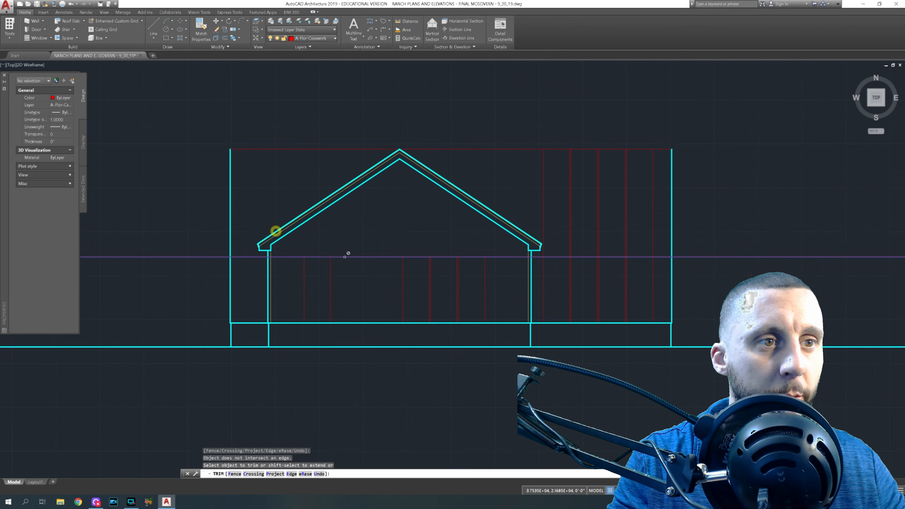
middle_click_drag(443, 260, 388, 265)
scroll(410, 258, "up", 2)
left_click(530, 183)
left_click(405, 195)
key("Escape")
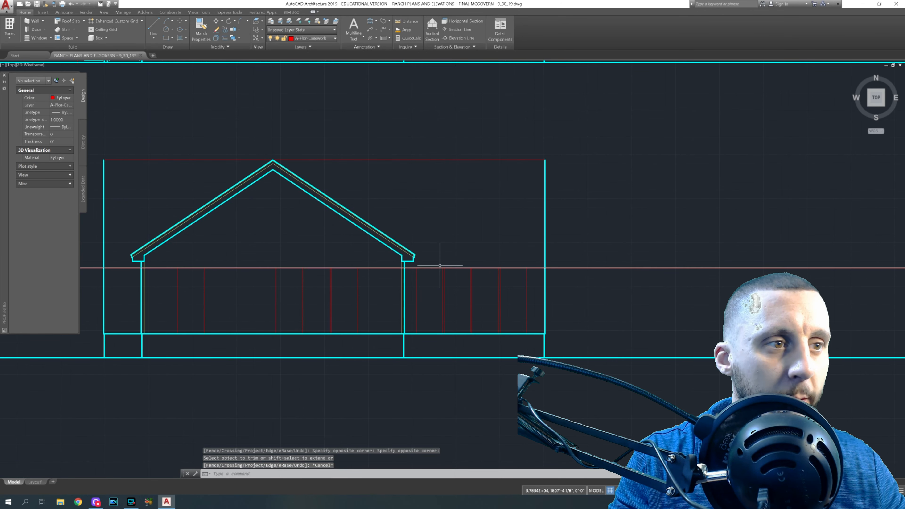
- Examine the finished side elevation and the rotated floor plan for the window layout on this side of the house
scroll(506, 263, "down", 5)
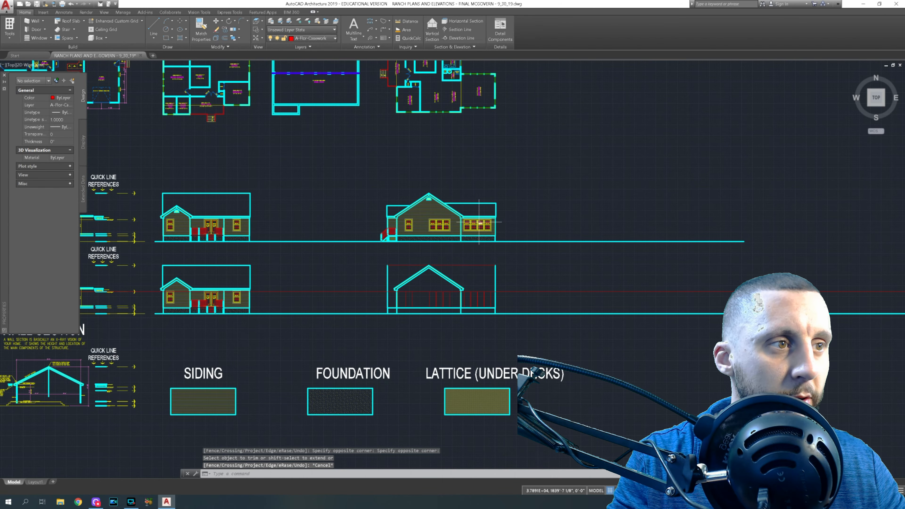
scroll(478, 224, "up", 5)
scroll(249, 233, "down", 5)
middle_click_drag(200, 299, 299, 253)
mouse_move(208, 263)
middle_mouse_down()
mouse_move(337, 232)
mouse_move(448, 275)
mouse_move(390, 297)
middle_mouse_up()
scroll(448, 275, "down", 2)
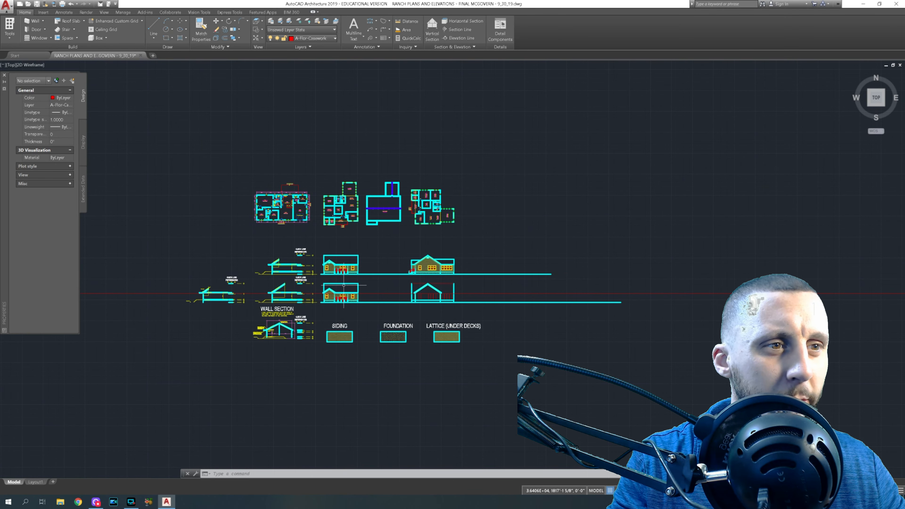
scroll(423, 201, "up", 8)
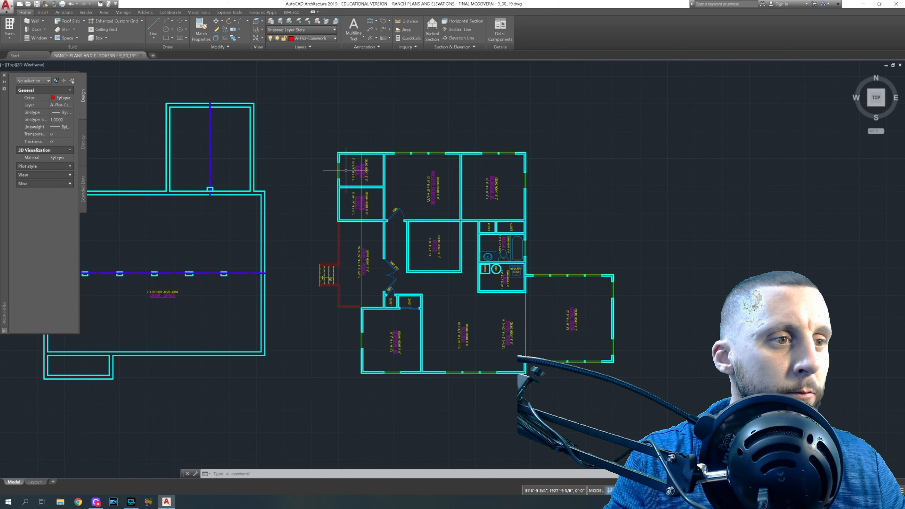
scroll(346, 170, "down", 6)
mouse_move(306, 215)
middle_mouse_down()
mouse_move(427, 205)
mouse_move(427, 188)
middle_mouse_up()
scroll(431, 246, "down", 4)
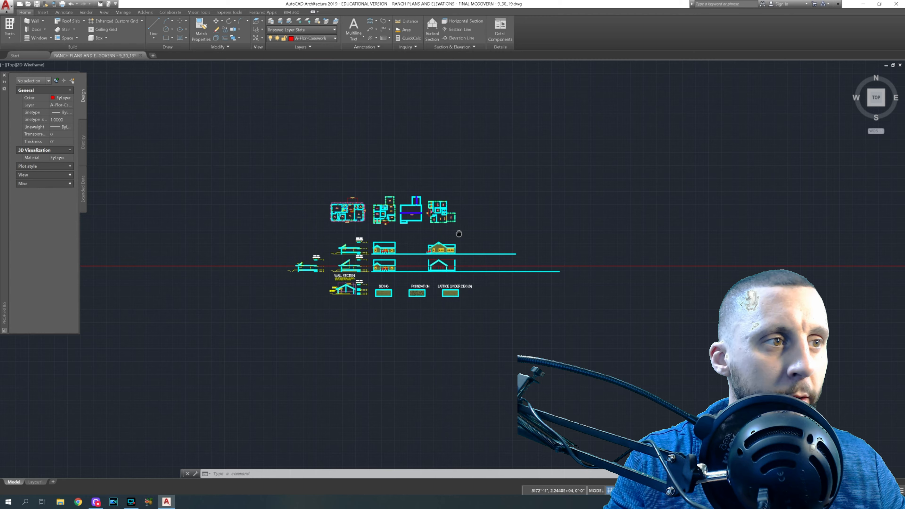
- Copy the TW210410 window with its trim from the front elevation's gable and paste it below the new side elevation
scroll(432, 242, "up", 10)
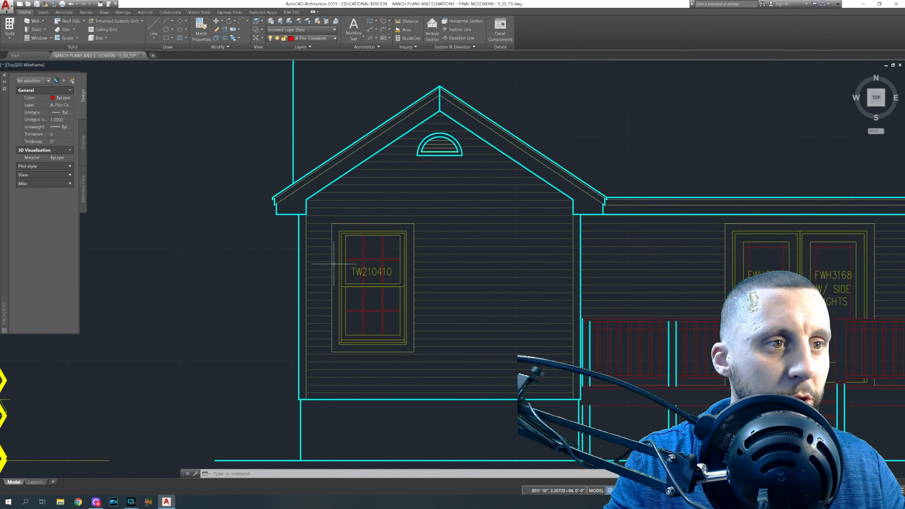
left_click(325, 196)
left_click(470, 409)
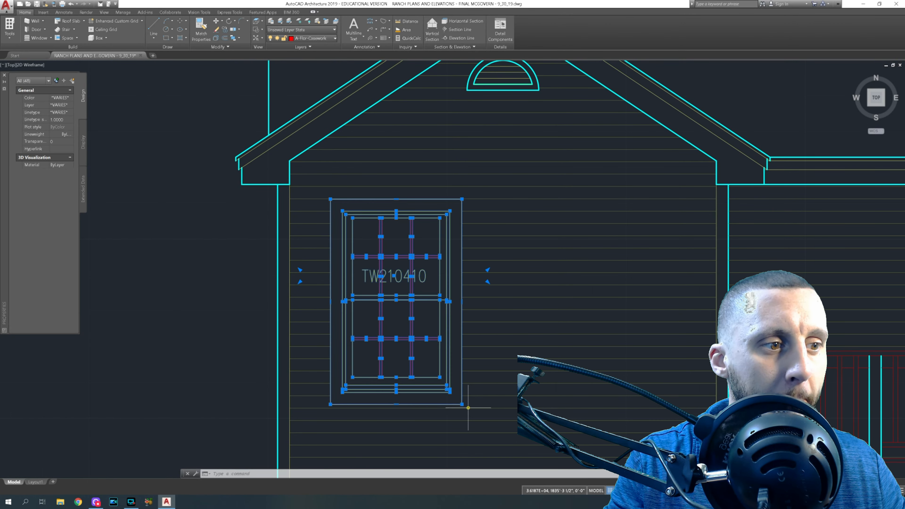
key("ctrl+c")
key("ctrl+v")
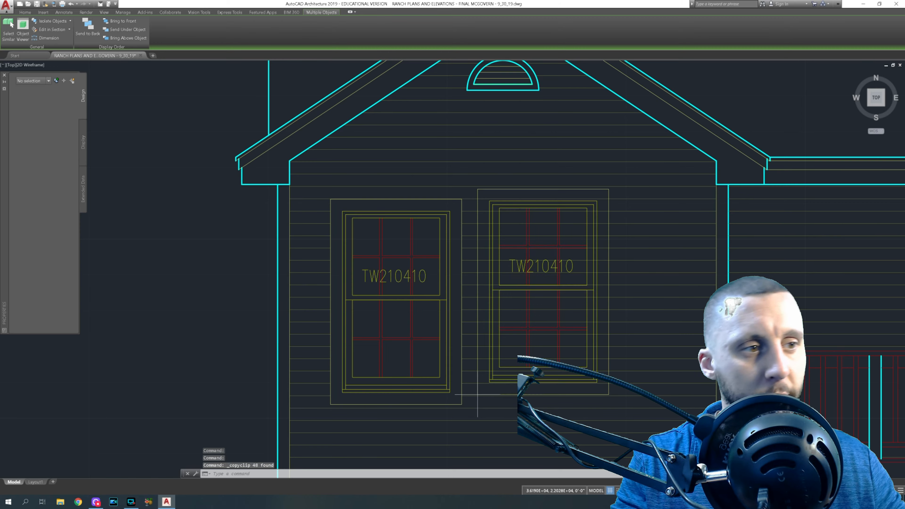
scroll(428, 286, "down", 10)
middle_click_drag(370, 342, 339, 250)
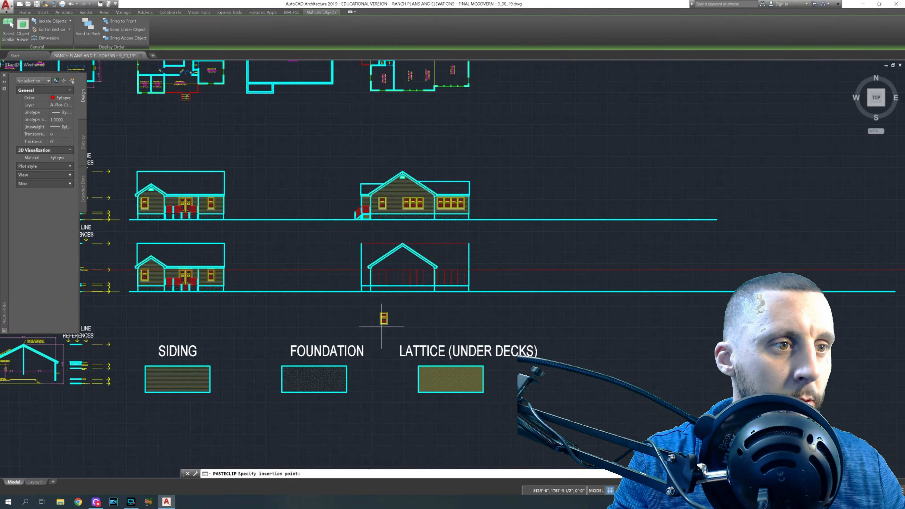
scroll(379, 307, "up", 4)
left_click(377, 307)
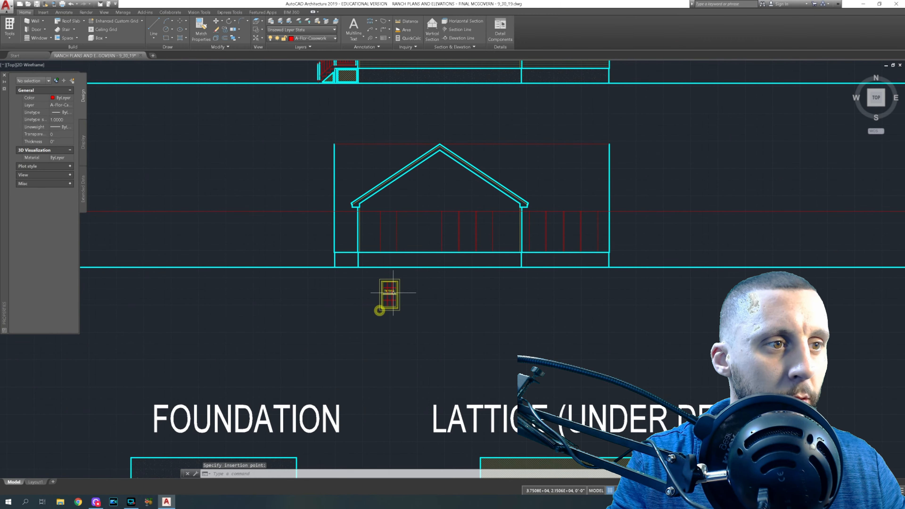
- Move the pasted window by its frame's upper-left corner to where the leftmost window projection line meets the window-head line
scroll(381, 293, "up", 10)
left_click(318, 210)
left_click(441, 388)
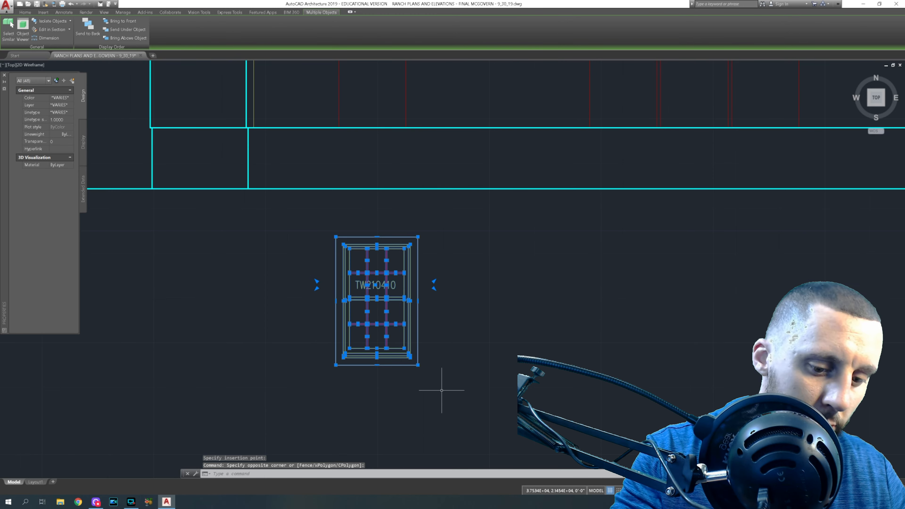
type("m")
key("Return")
left_click(344, 244)
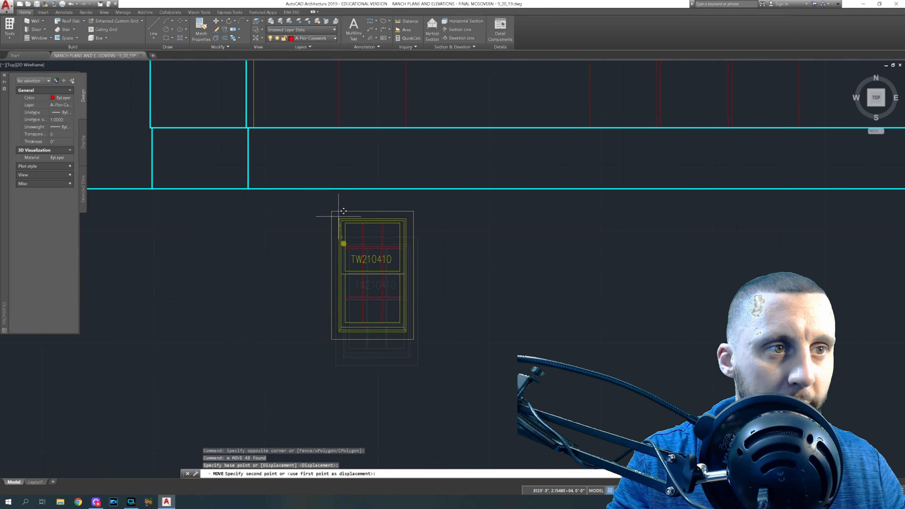
middle_click_drag(344, 245, 374, 426)
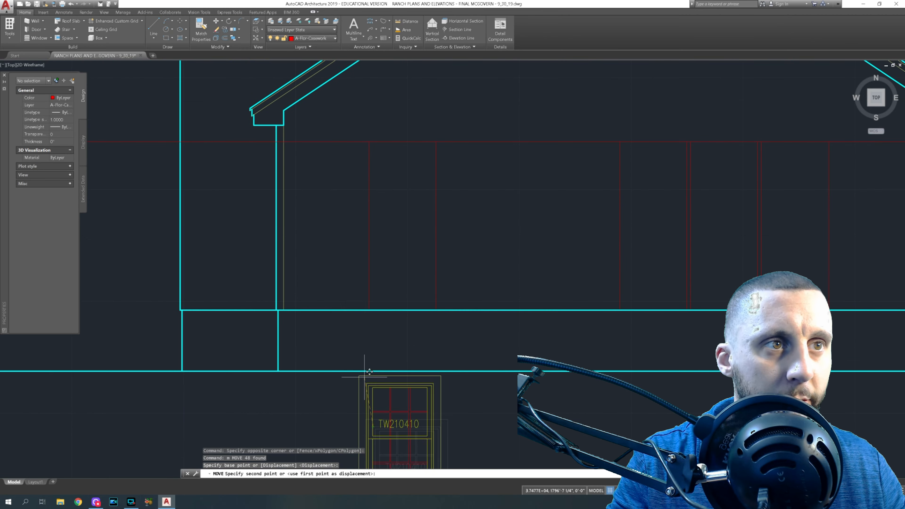
left_click(371, 140)
middle_click_drag(371, 140, 338, 187)
key("Escape")
- Copy the TW210410 window three times onto the projection lines under the gable to form the triple window
left_click(324, 162)
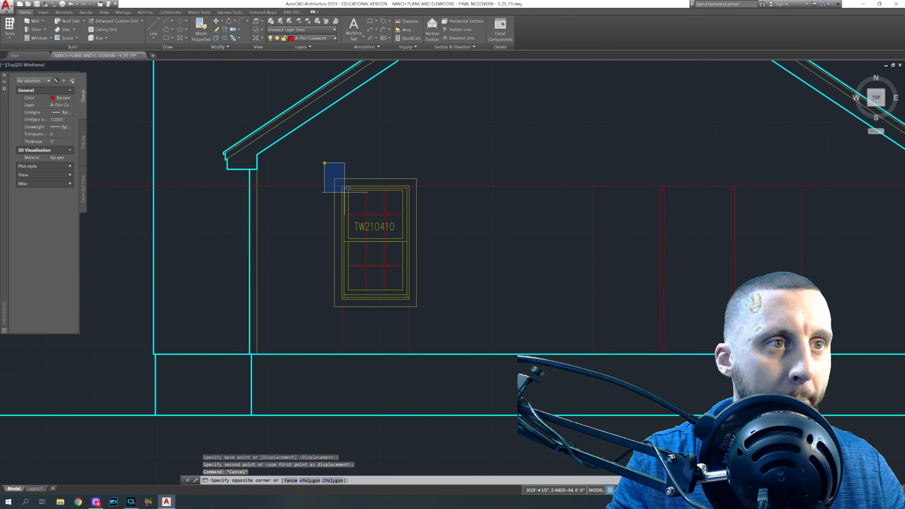
left_click(440, 314)
type("co")
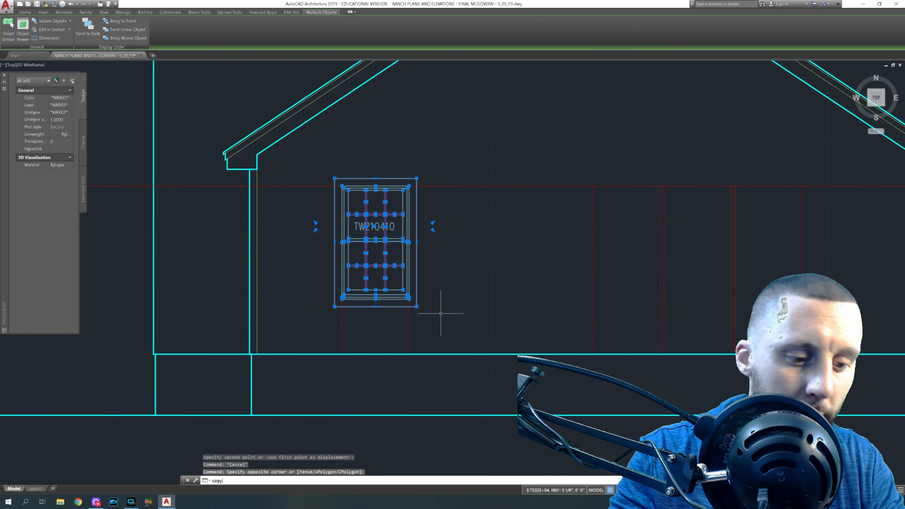
type("py")
key("Return")
scroll(360, 188, "up", 4)
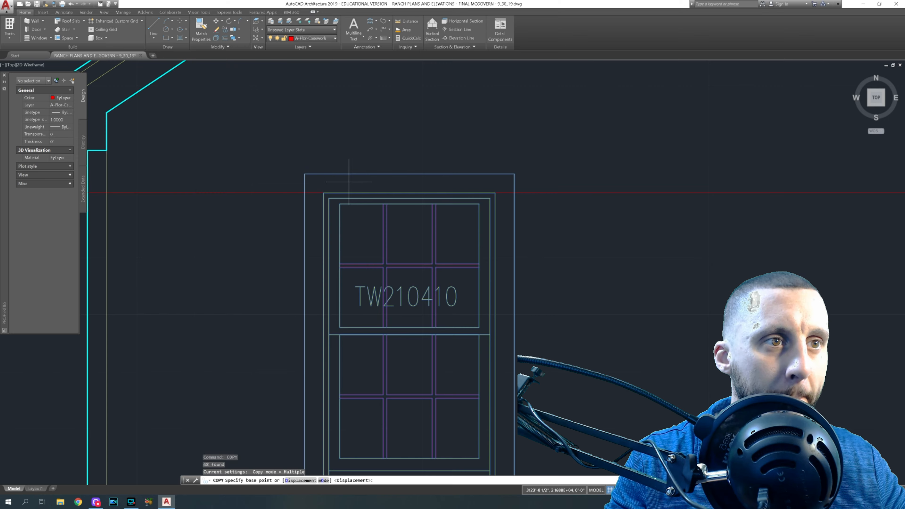
left_click(324, 193)
scroll(324, 193, "down", 4)
scroll(392, 208, "up", 5)
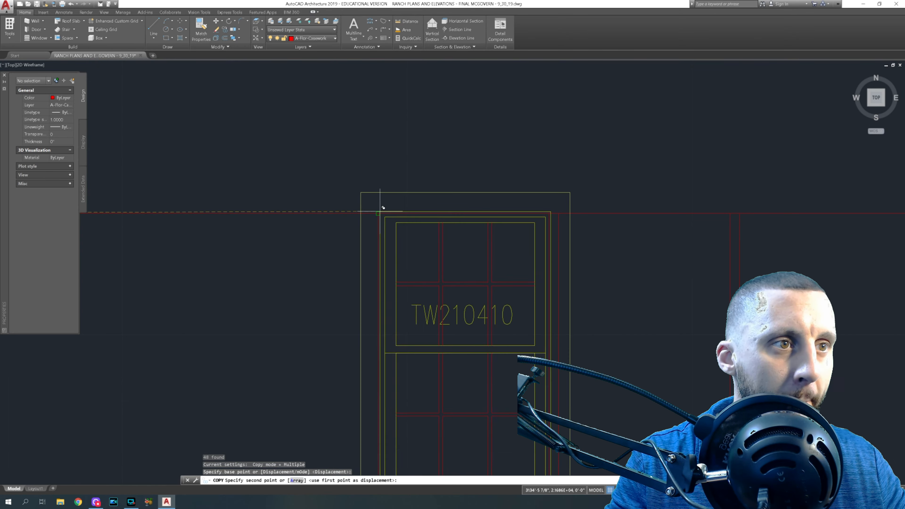
left_click(378, 214)
left_click(559, 213)
middle_click_drag(670, 226, 431, 236)
left_click(499, 223)
- Place four more window copies side by side on the projection lines right of the gable wall
scroll(515, 225, "down", 4)
middle_click_drag(533, 226, 441, 237)
scroll(441, 236, "up", 6)
left_click(378, 233)
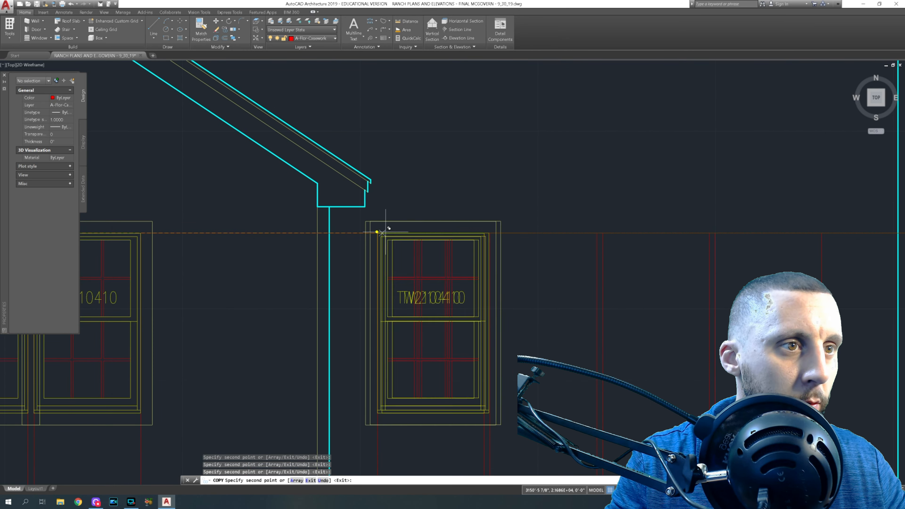
left_click(489, 232)
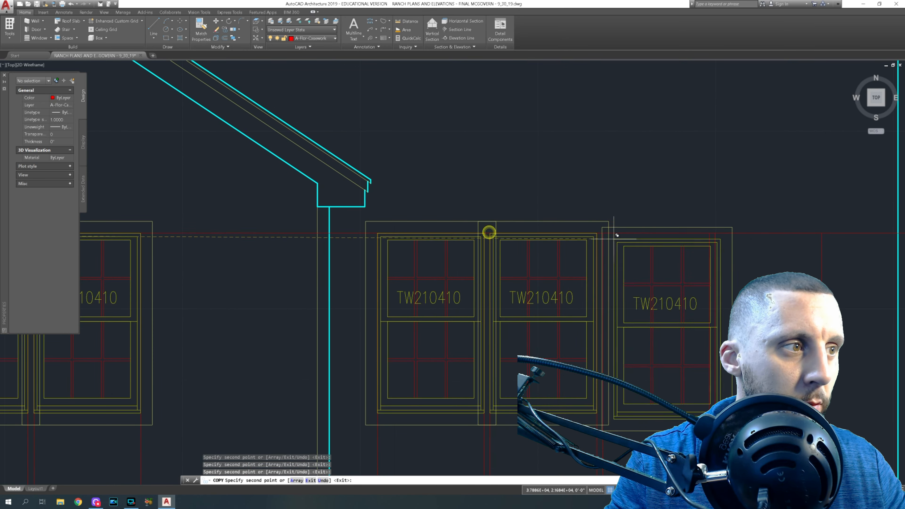
left_click(603, 233)
left_click(715, 233)
middle_click_drag(751, 257, 559, 243)
scroll(602, 246, "down", 3)
key("Escape")
middle_click_drag(606, 269, 584, 231)
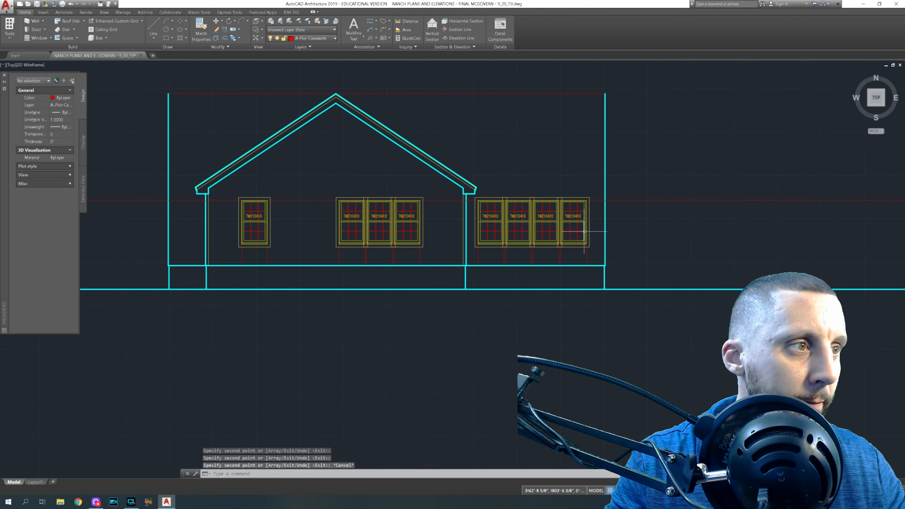
- Erase the horizontal window-head construction line and the leftover vertical projection lines below the windows
left_click(640, 218)
left_click(628, 174)
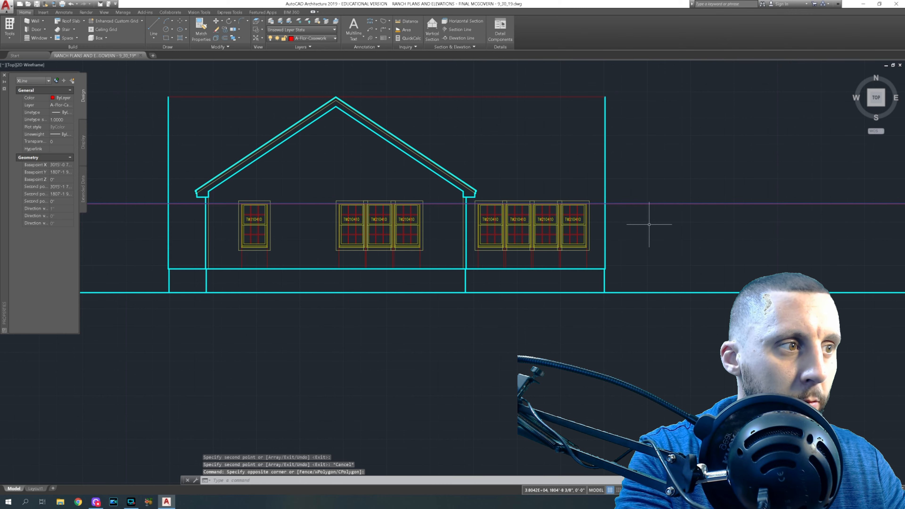
key("Delete")
left_click(592, 256)
left_click(451, 260)
key("Delete")
left_click(435, 257)
left_click(325, 263)
key("Delete")
left_click(281, 258)
left_click(240, 260)
key("Delete")
scroll(261, 223, "up", 5)
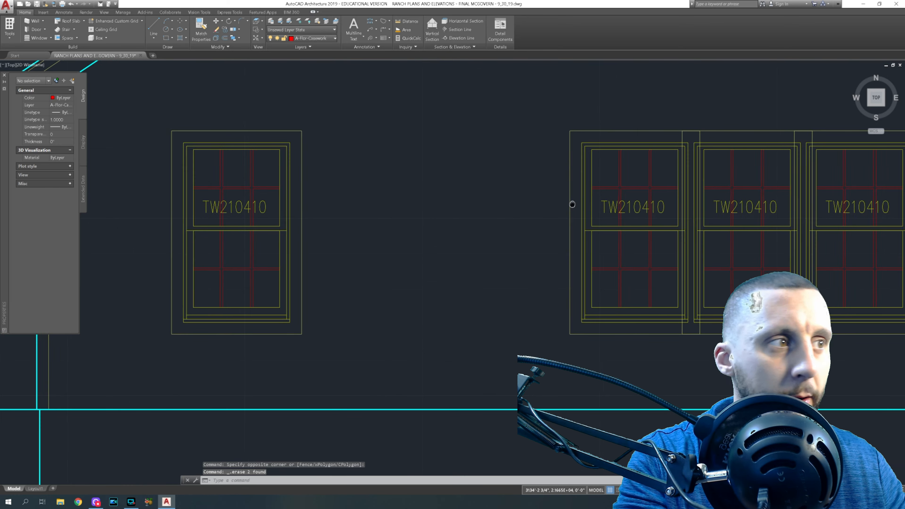
middle_click_drag(573, 204, 325, 232)
left_click(452, 162)
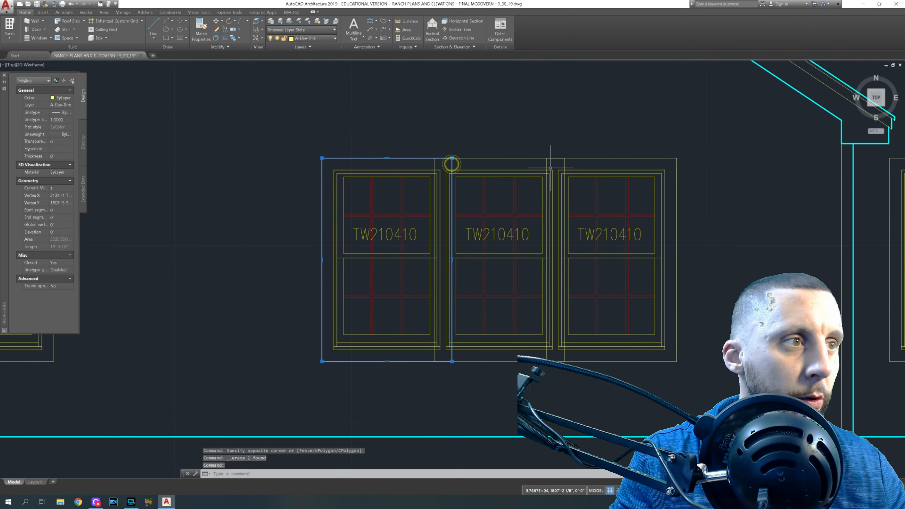
left_click(547, 165)
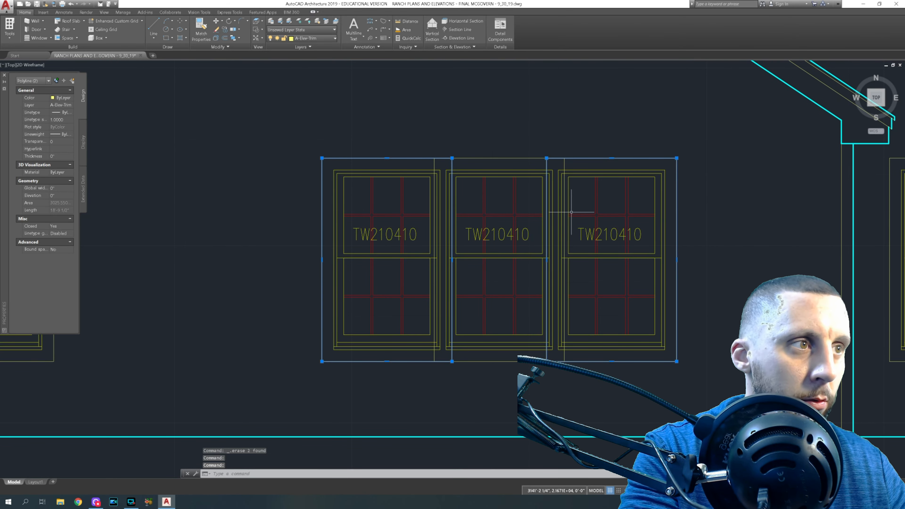
key("Escape")
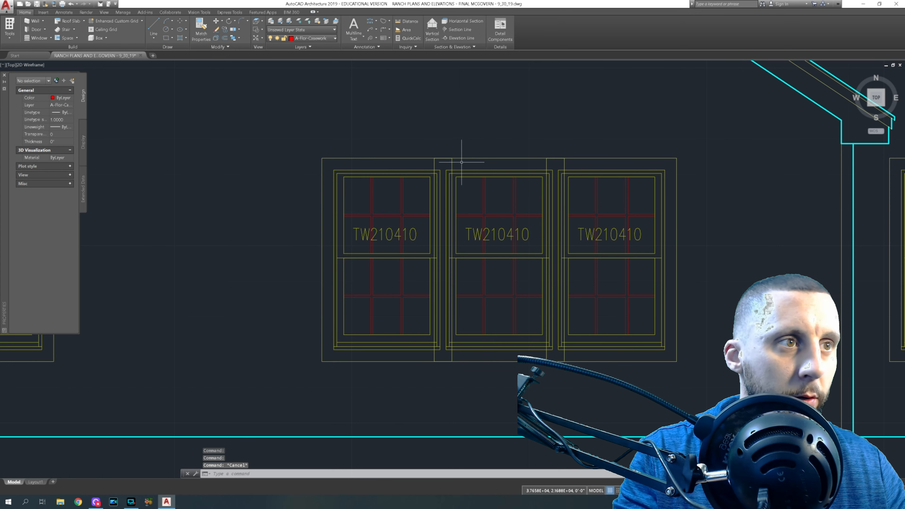
left_click(435, 162)
key("Escape")
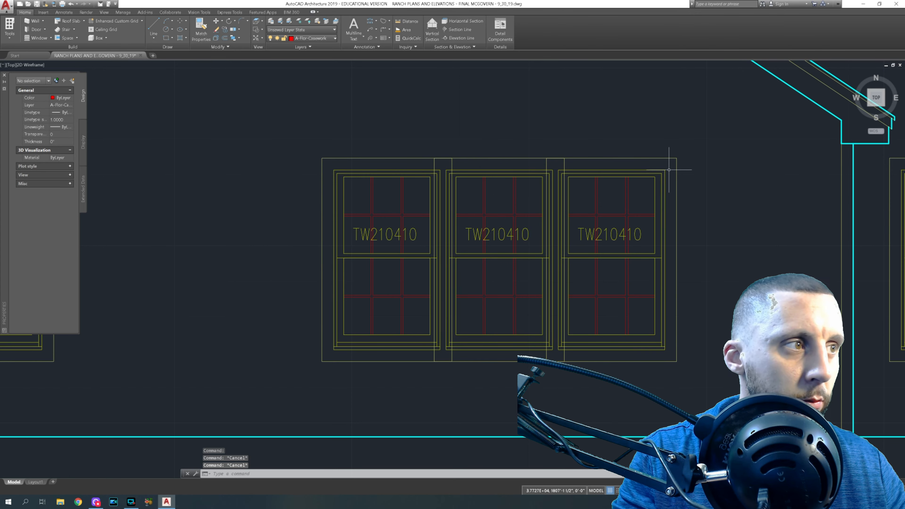
- Erase the trim outlines around the middle and right units of the triple window
left_click(674, 160)
left_click(548, 164)
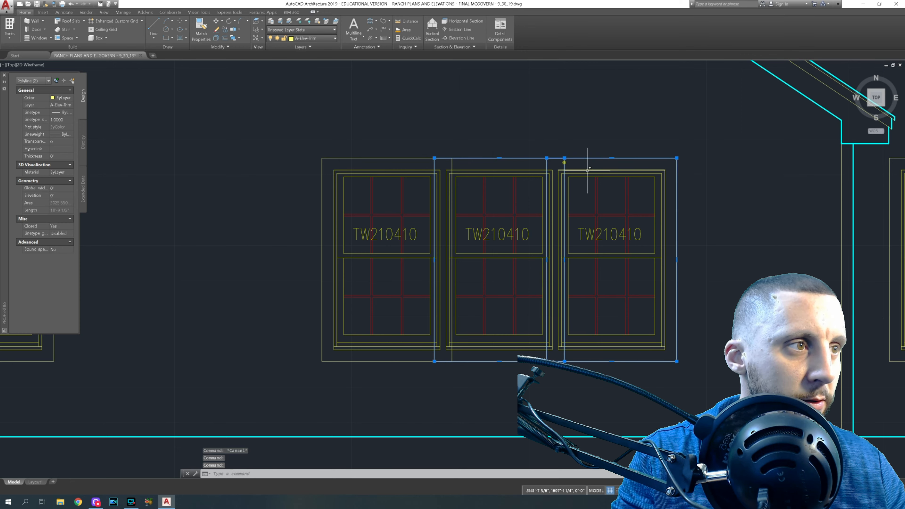
key("Delete")
- Stretch the remaining trim outline to the triple window's outer edge, then 4 inches beyond it so it frames all three units
left_click(468, 152)
left_click(450, 159)
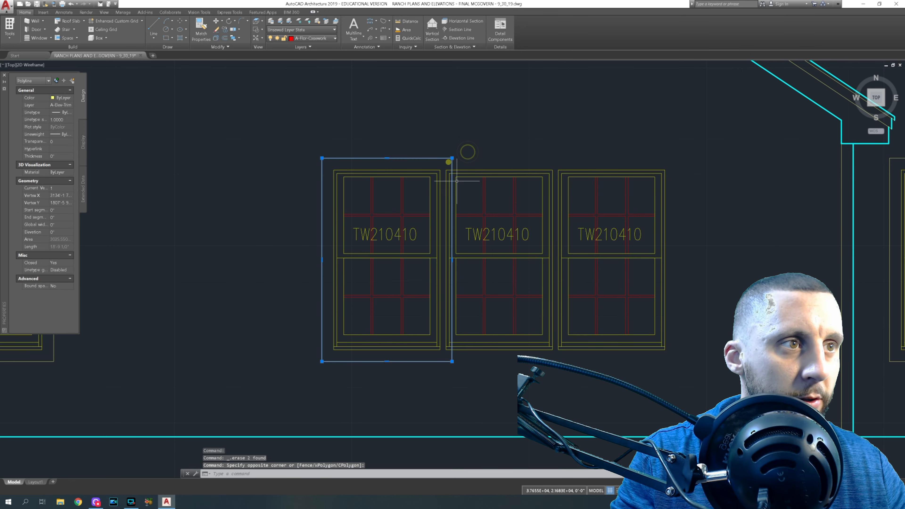
left_click(452, 259)
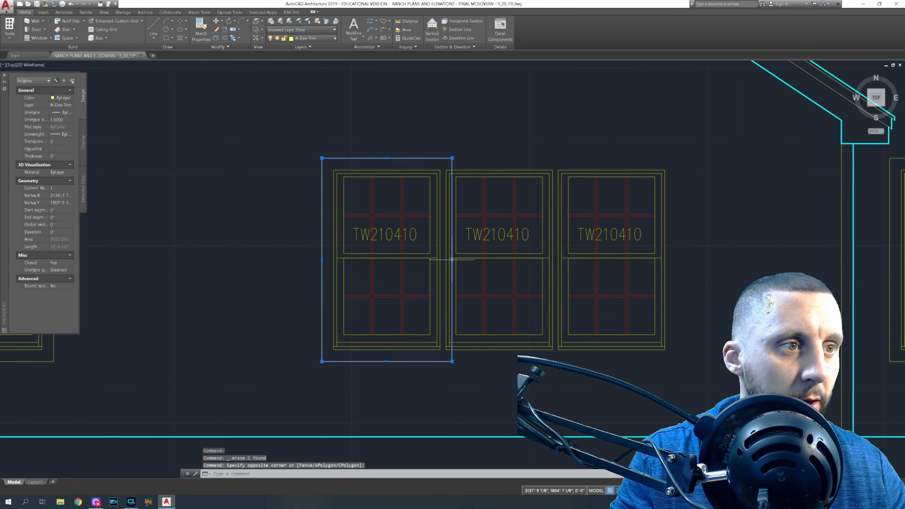
left_click(665, 260)
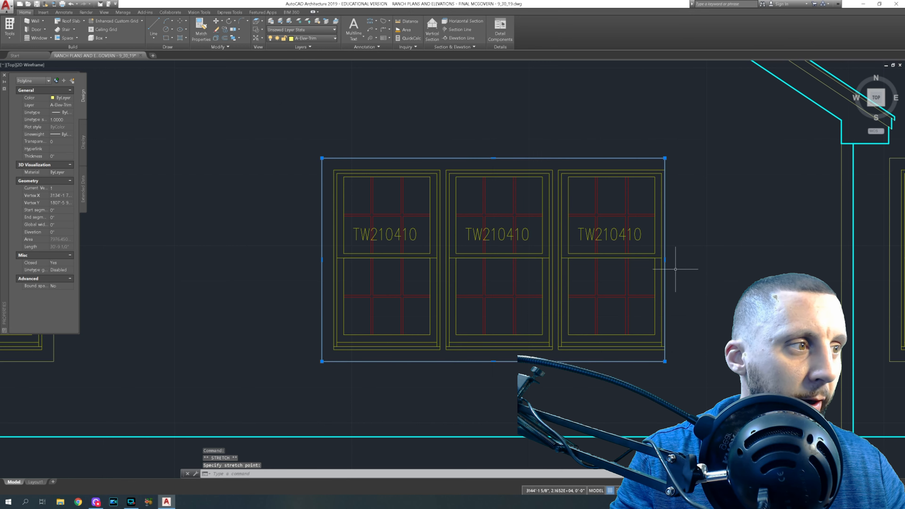
left_click(665, 259)
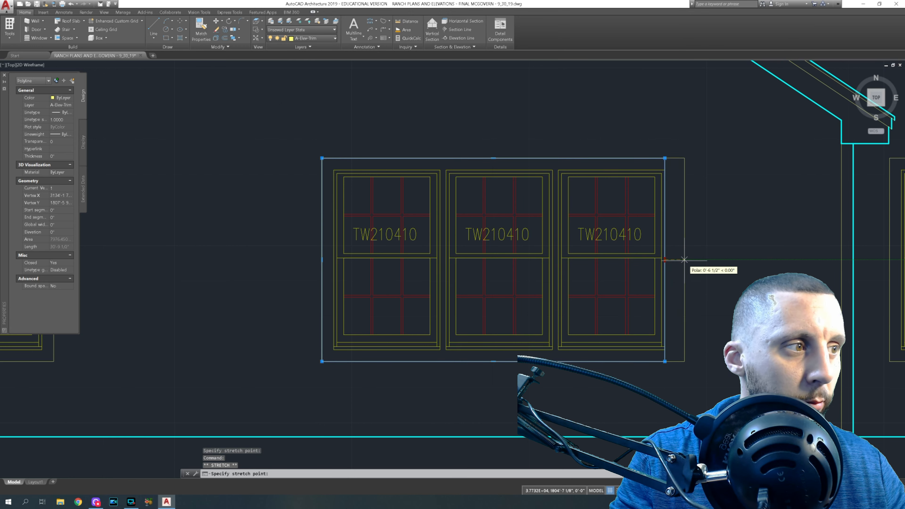
type("4")
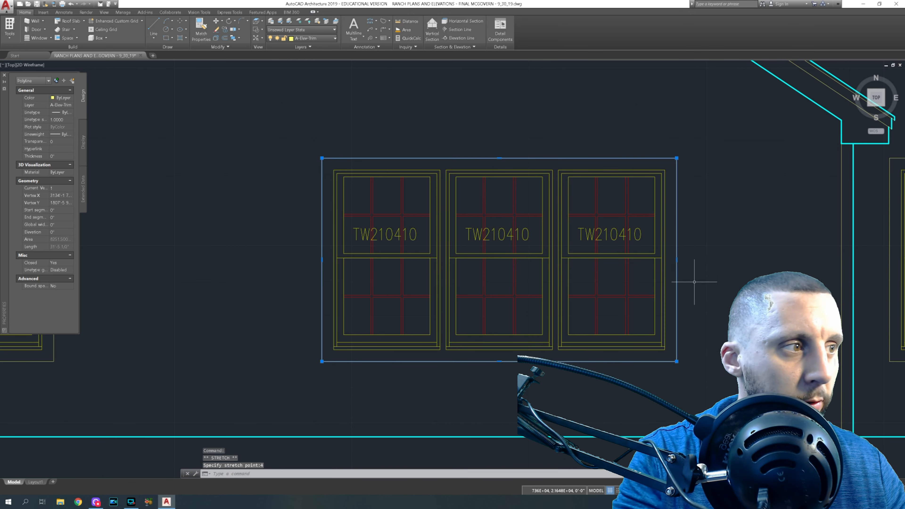
key("Escape")
- Erase the trim outlines around the second, third and fourth units of the four-window group
scroll(580, 253, "down", 4)
middle_click_drag(579, 254, 264, 241)
scroll(421, 221, "up", 4)
left_click(566, 163)
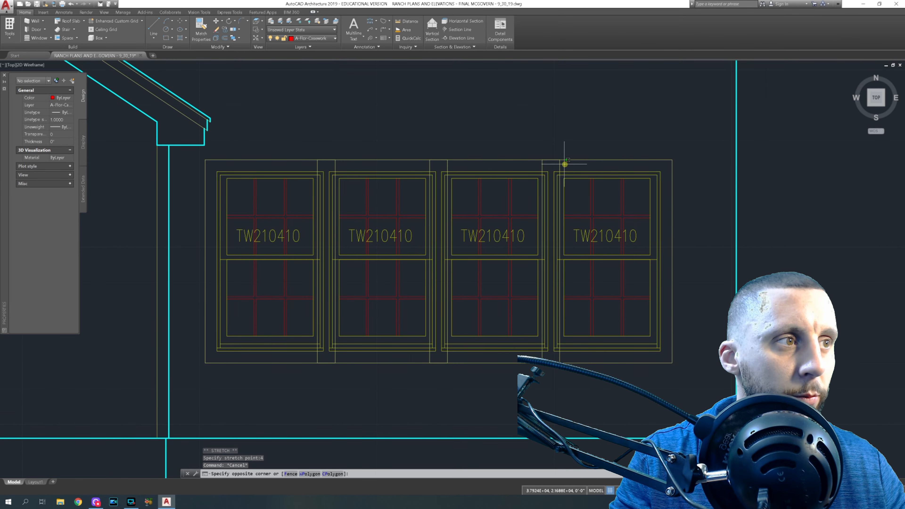
left_click(453, 163)
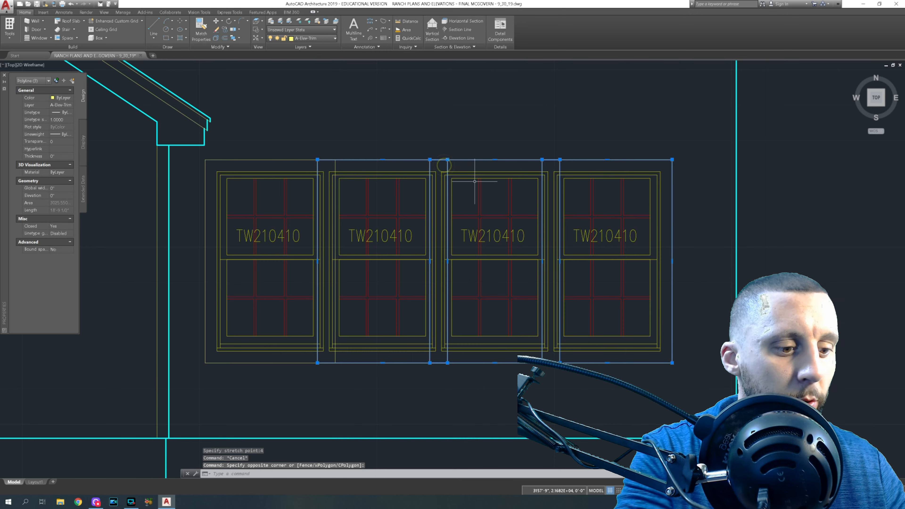
key("Delete")
- Stretch the first unit's trim outline to the four-window group's outer edge, then extend it 4 inches beyond
left_click(353, 157)
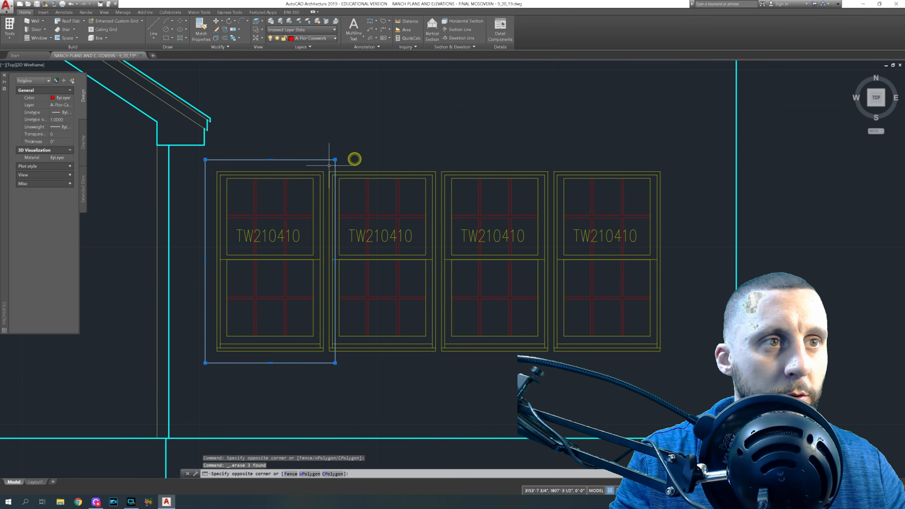
left_click(330, 165)
left_click(335, 261)
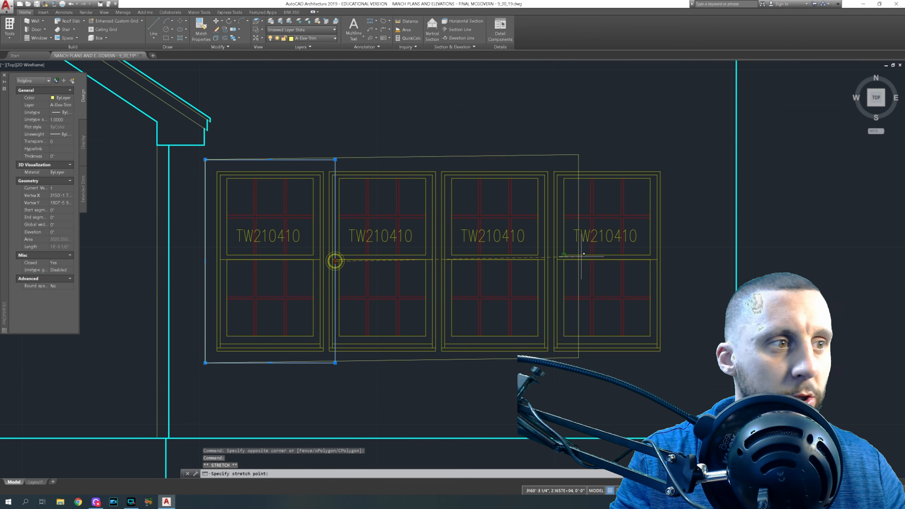
left_click(661, 260)
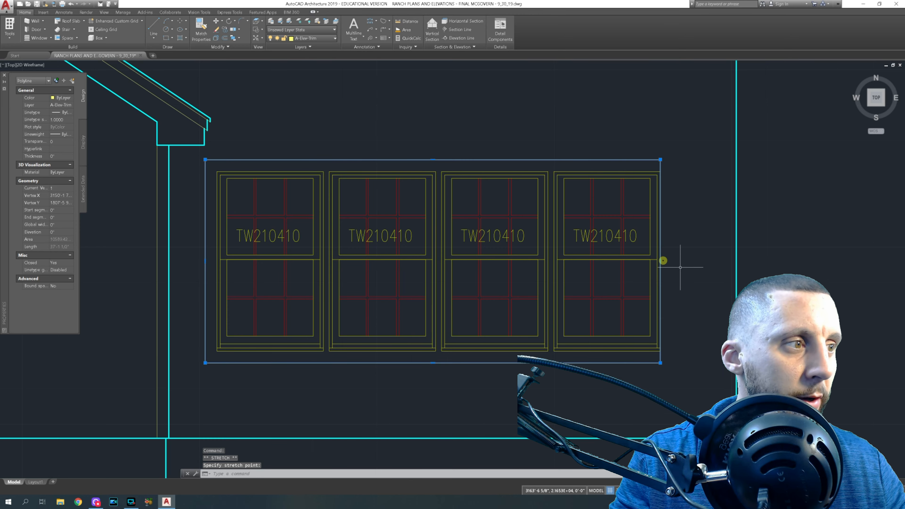
middle_click_drag(674, 259, 562, 244)
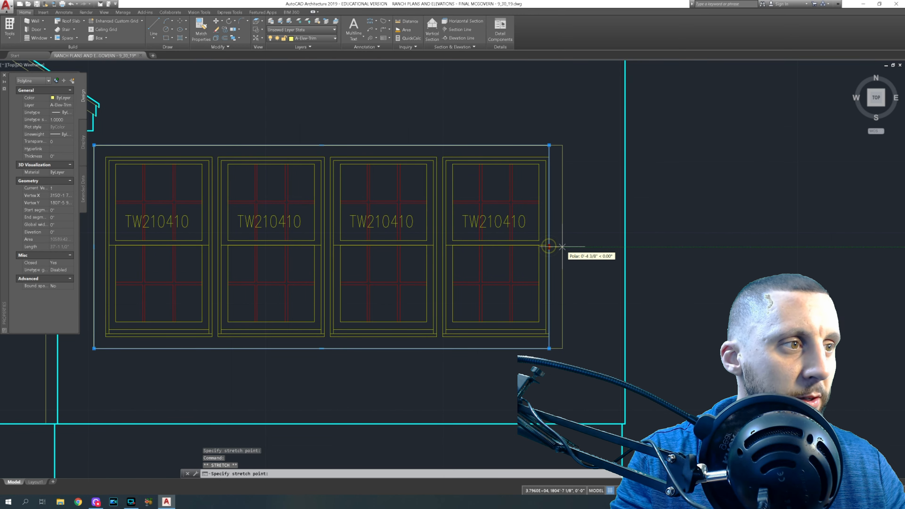
type("4")
key("Escape")
- Erase the red horizontal construction line at the gable peak of the new side elevation
scroll(570, 260, "down", 4)
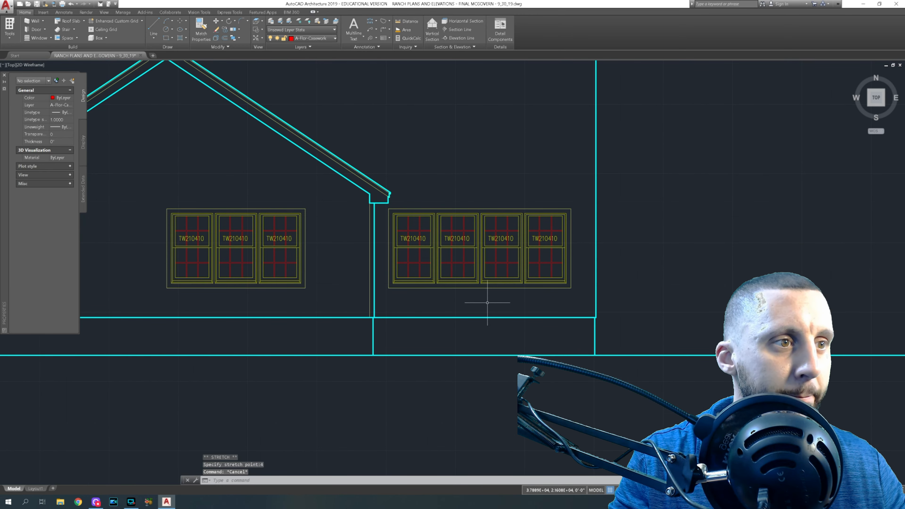
scroll(487, 303, "down", 4)
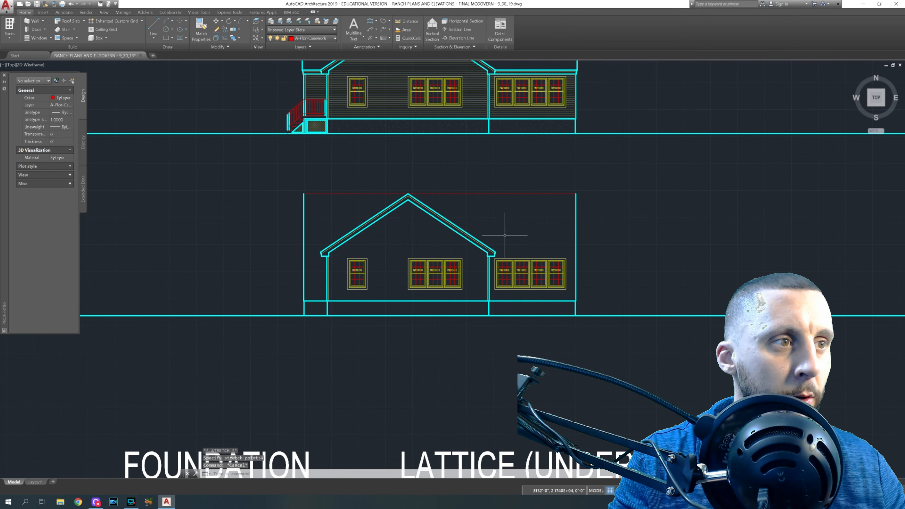
left_click(507, 205)
key("Delete")
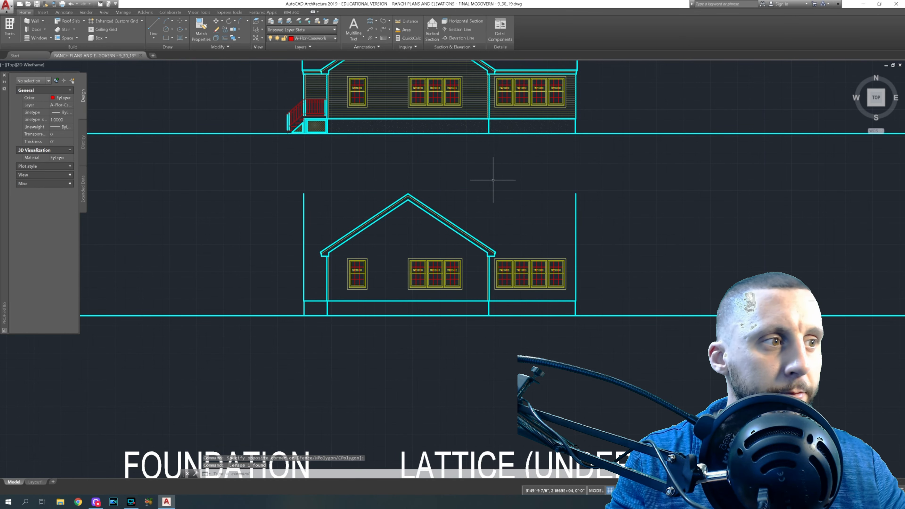
- Review the wall section's roof rafters and half-span line, and find the matching floor plan
scroll(534, 234, "down", 2)
middle_click_drag(134, 204, 405, 239)
scroll(264, 153, "up", 8)
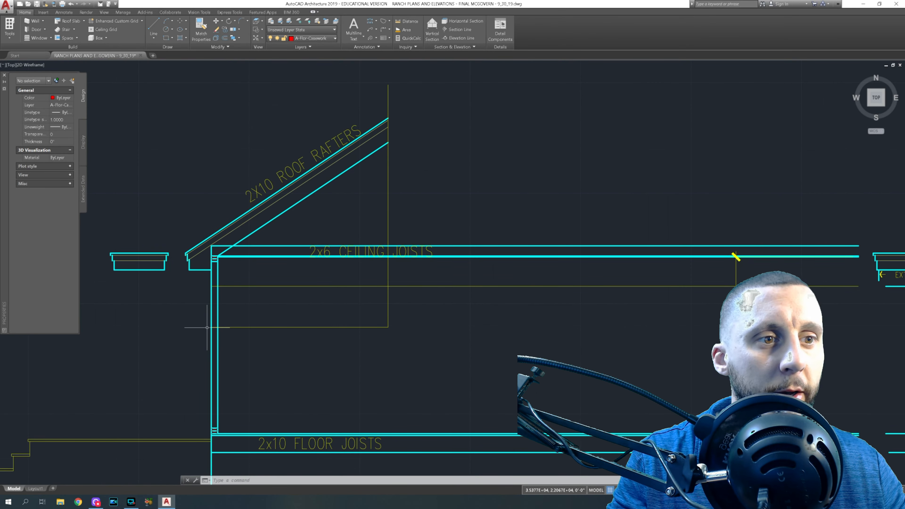
scroll(385, 315, "down", 15)
middle_click_drag(518, 329, 432, 308)
scroll(431, 308, "up", 5)
scroll(431, 311, "down", 1)
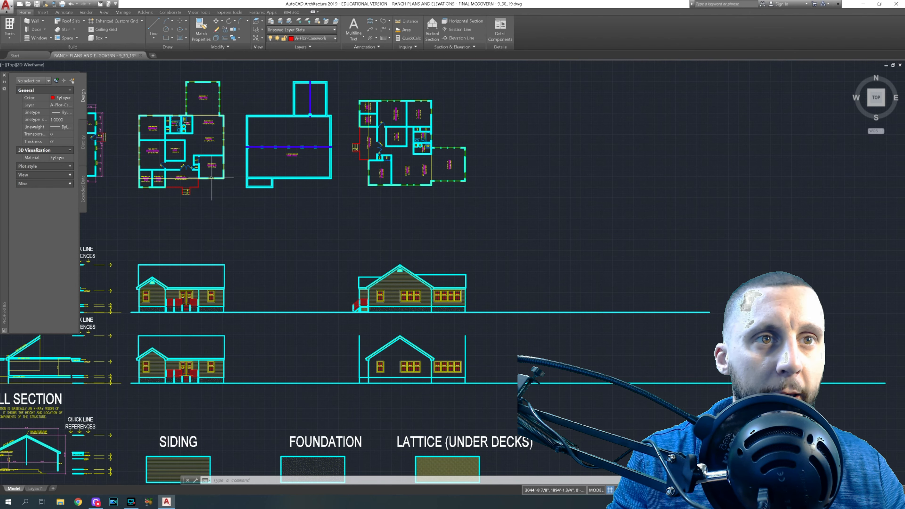
- Measure the living room's overall exterior width with a linear dimension, without placing it
scroll(192, 81, "up", 10)
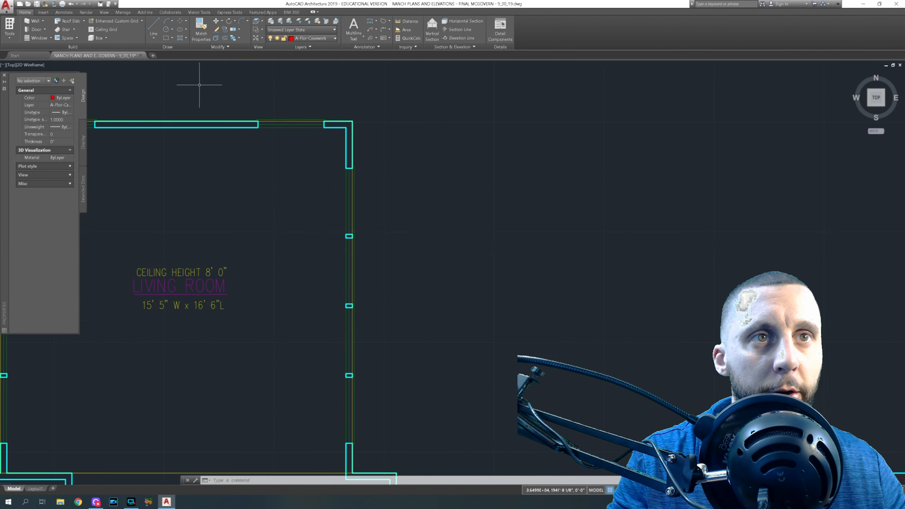
left_click(376, 21)
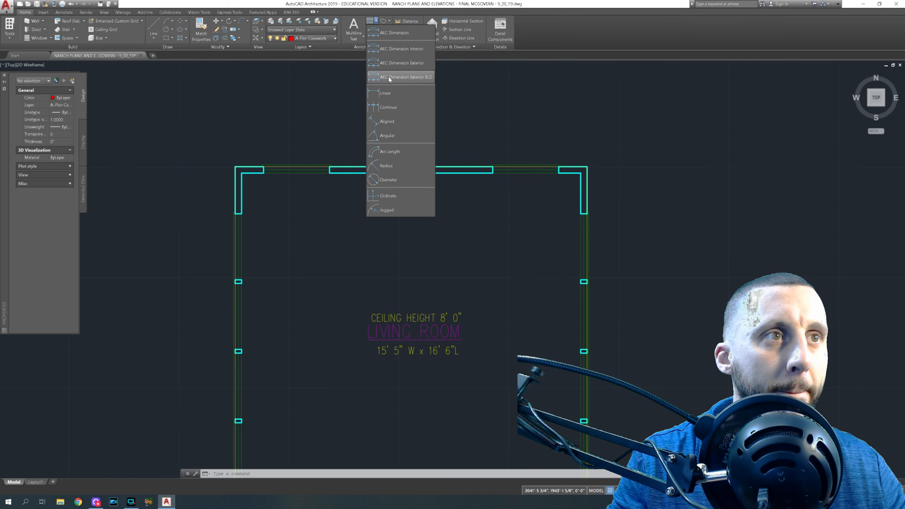
left_click(388, 64)
left_click(587, 166)
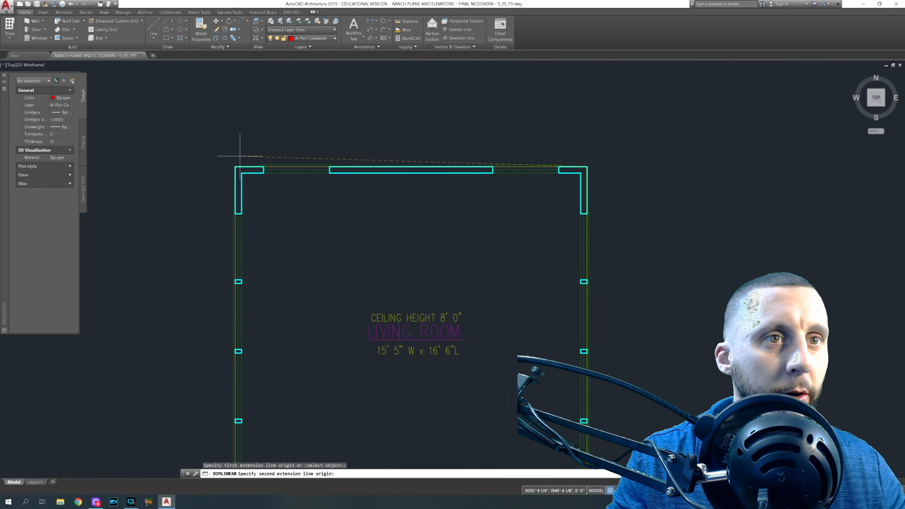
left_click(235, 166)
key("Escape")
- Inspect the horizontal half-span line below the roof rafters in the upper wall section
scroll(245, 141, "down", 8)
scroll(347, 234, "up", 5)
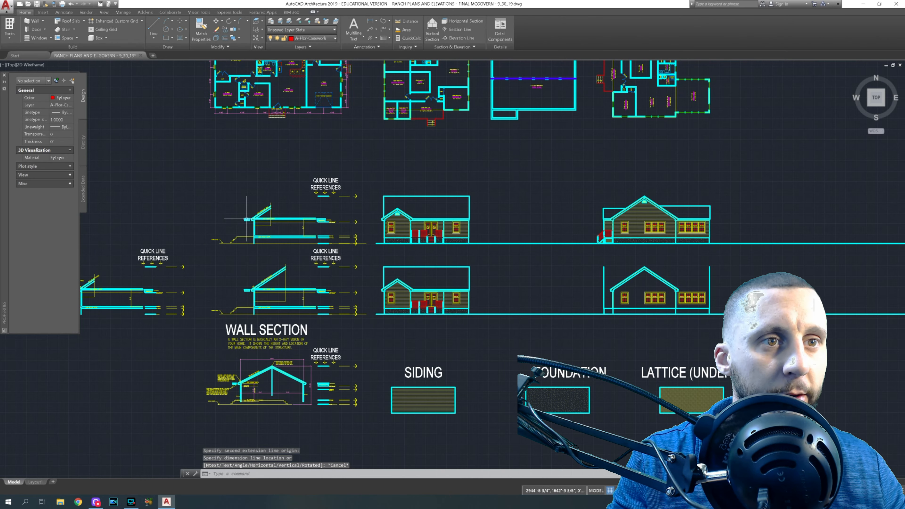
scroll(312, 225, "up", 5)
left_click(310, 242)
right_click(323, 261)
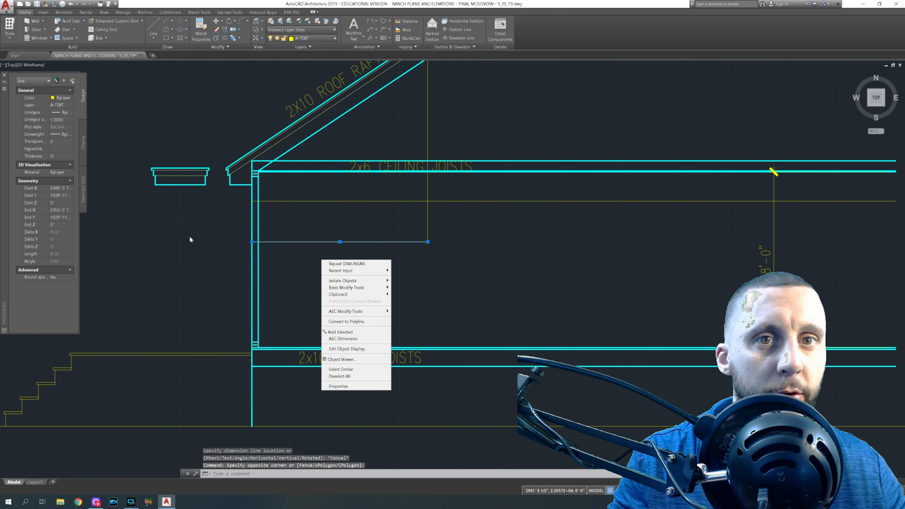
left_click(354, 259)
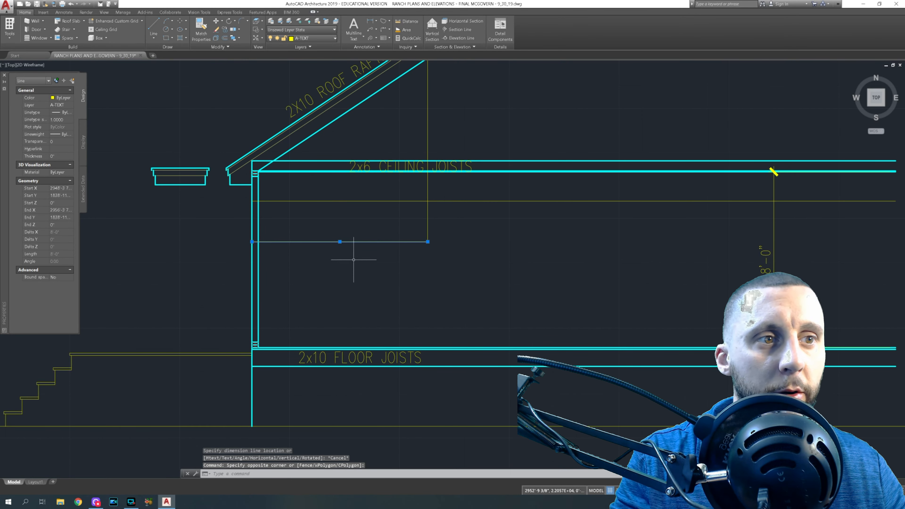
mouse_move(253, 242)
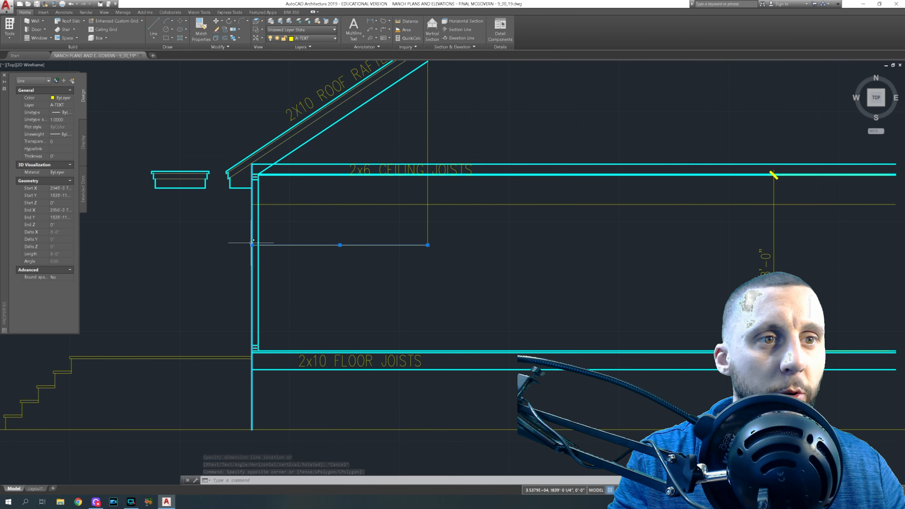
scroll(437, 120, "down", 8)
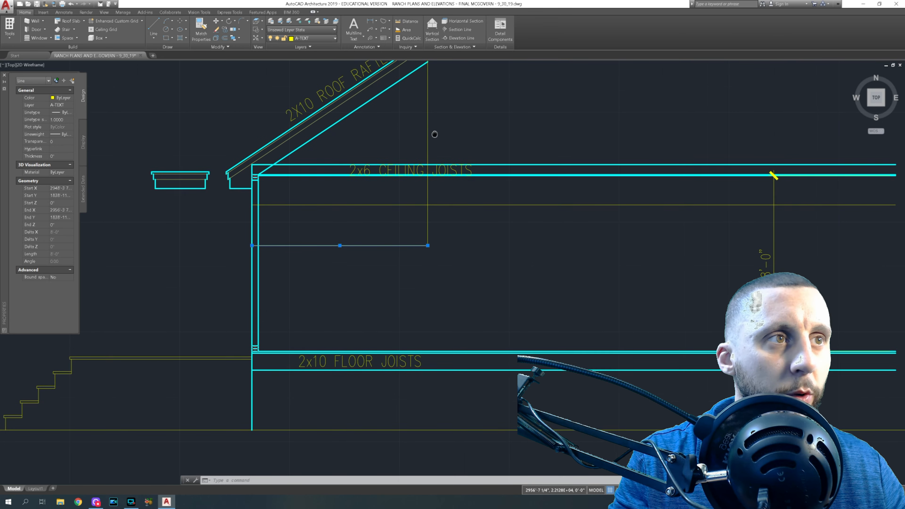
key("Escape")
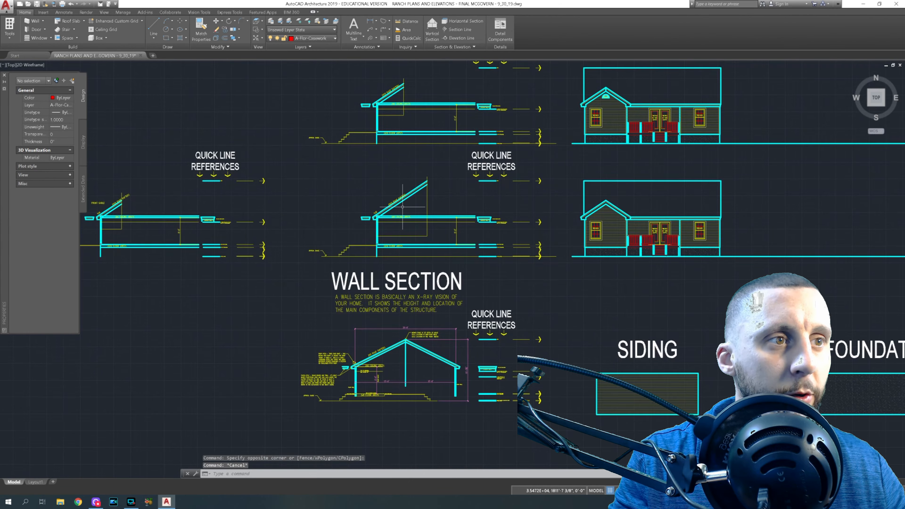
- Inspect the horizontal half-span line beneath the rafters in the front gable wall section
scroll(402, 208, "up", 5)
scroll(402, 208, "down", 8)
middle_click_drag(379, 221, 452, 208)
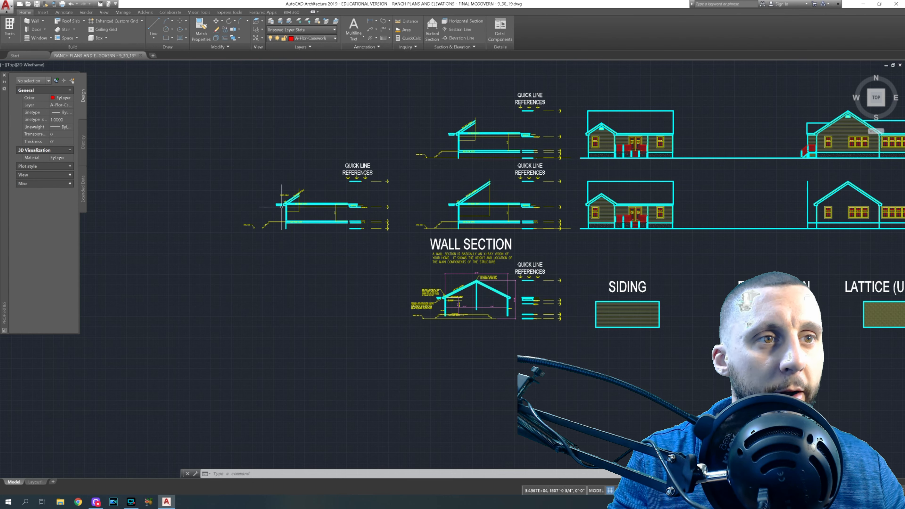
scroll(285, 205, "up", 8)
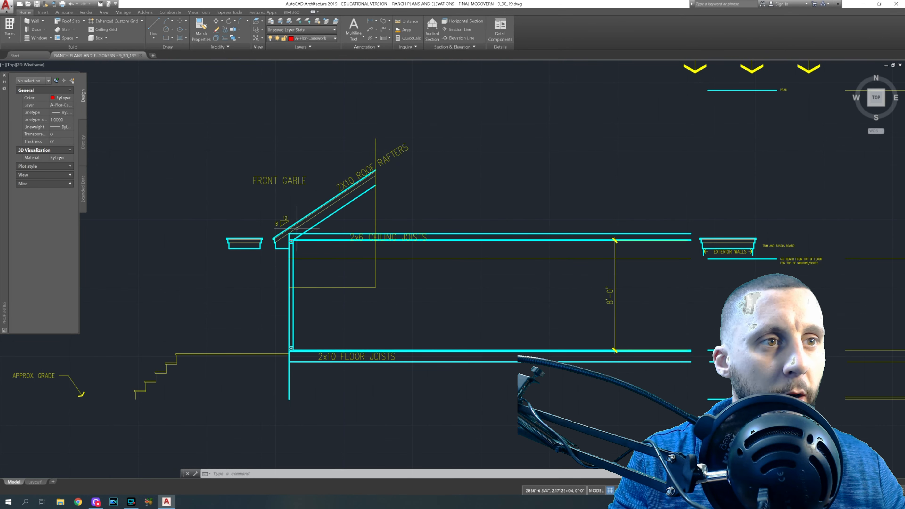
left_click(333, 288)
left_click(309, 302)
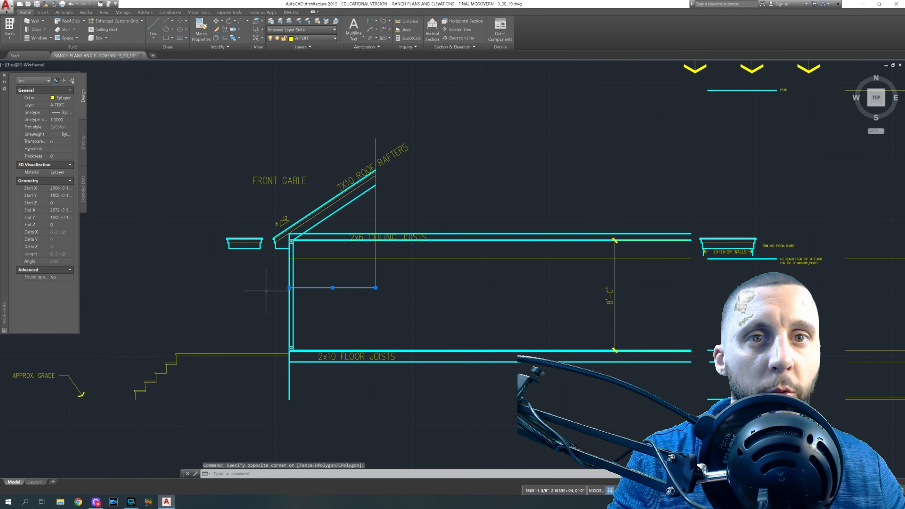
- Measure the front gable wall's exterior width across the master bath and master closet with a linear dimension, without placing it
scroll(170, 223, "down", 7)
middle_click_drag(323, 208, 193, 300)
middle_click_drag(467, 244, 291, 388)
scroll(411, 224, "up", 6)
key("Escape")
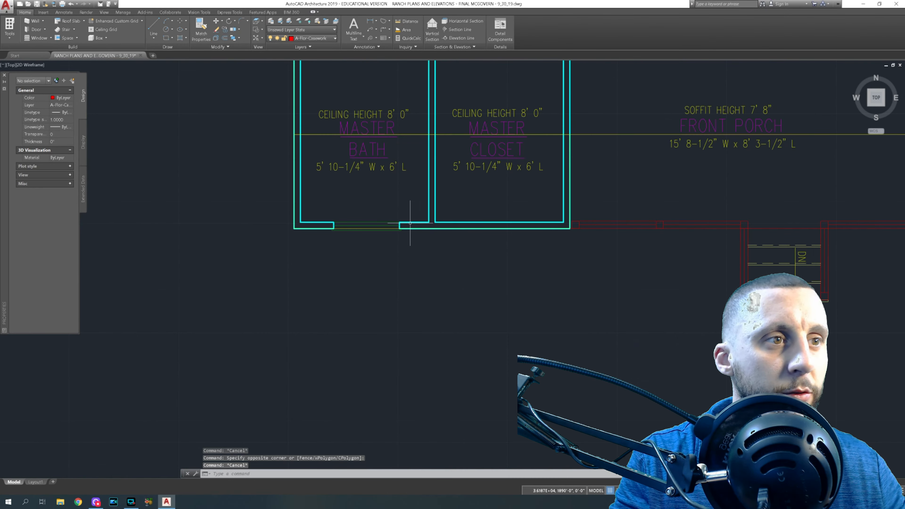
type("dimlinear")
key("Return")
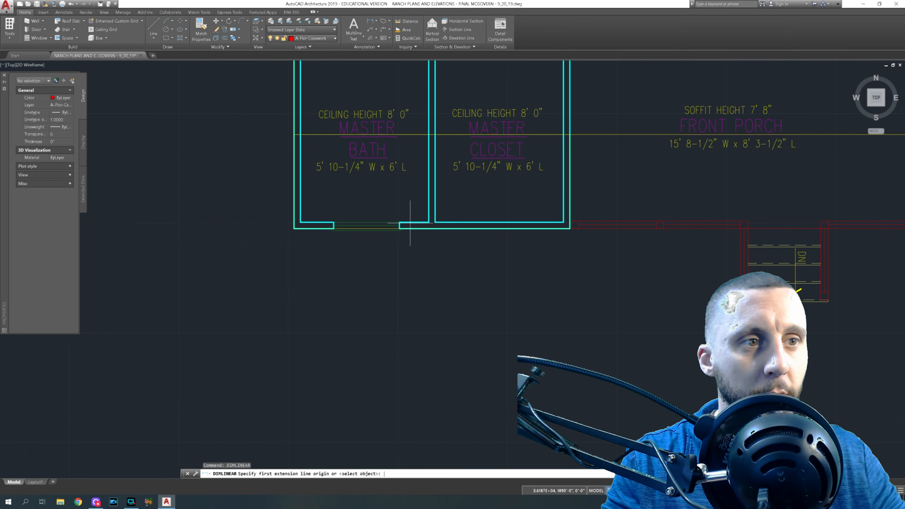
left_click(295, 229)
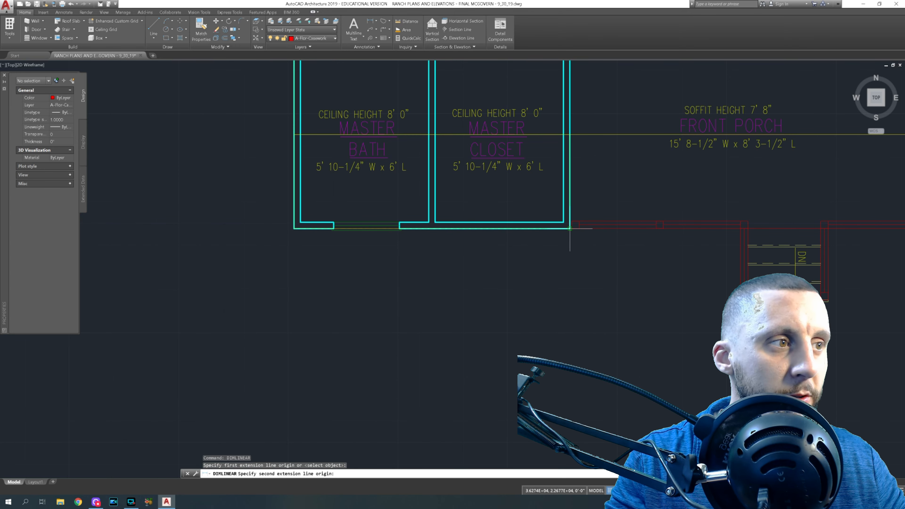
left_click(570, 229)
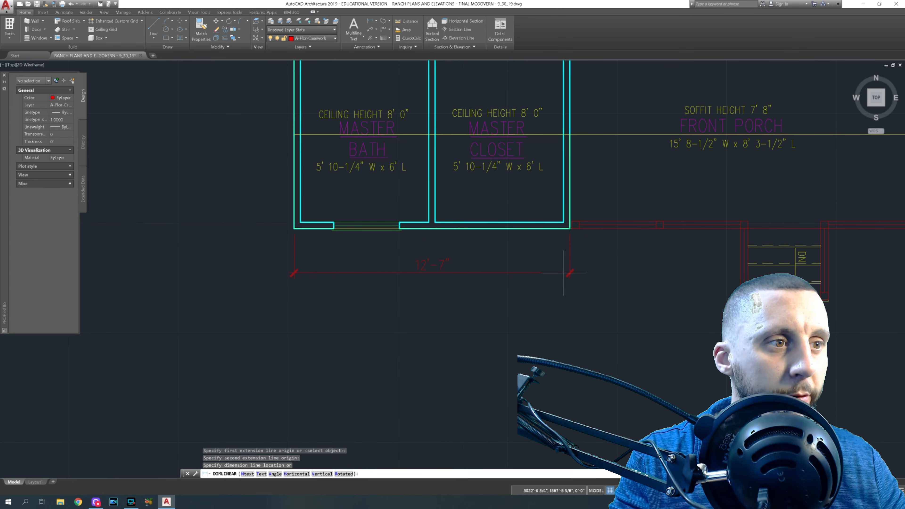
key("Escape")
- Examine the front gable wall section again, from the 8/12 roof slope to its half-span line
scroll(546, 307, "down", 5)
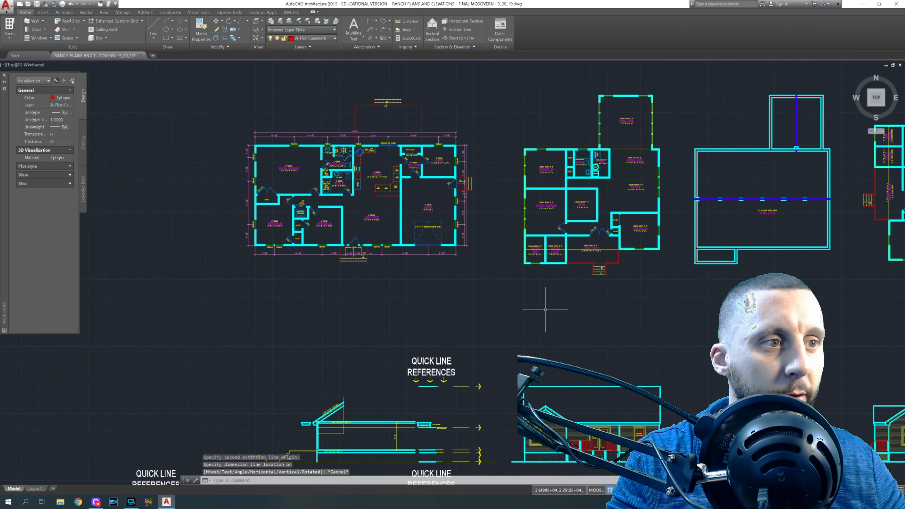
scroll(546, 308, "up", 5)
middle_click_drag(233, 313, 452, 198)
scroll(347, 225, "up", 6)
scroll(655, 234, "down", 5)
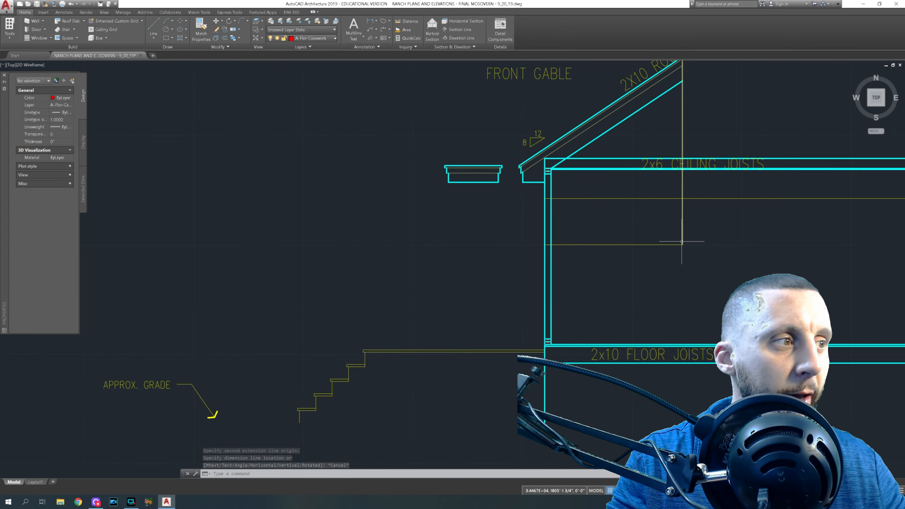
middle_click_drag(686, 239, 556, 299)
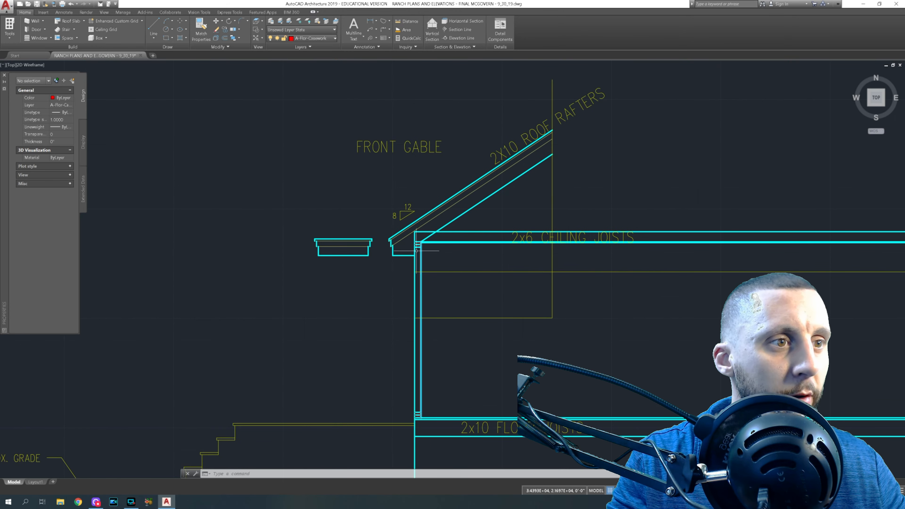
- Draw a horizontal construction line through the rafter peak of the front gable wall section with XLINE
type("xline")
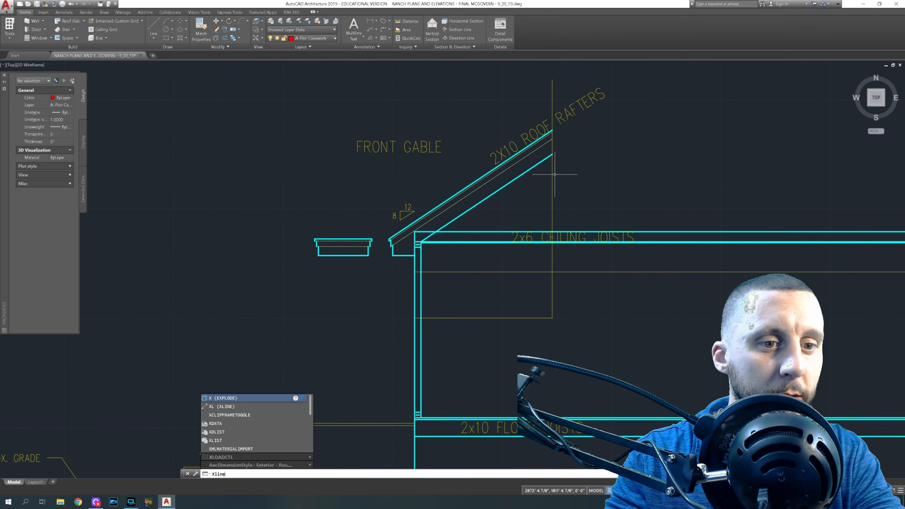
key("Return")
scroll(562, 140, "up", 2)
left_click(542, 119)
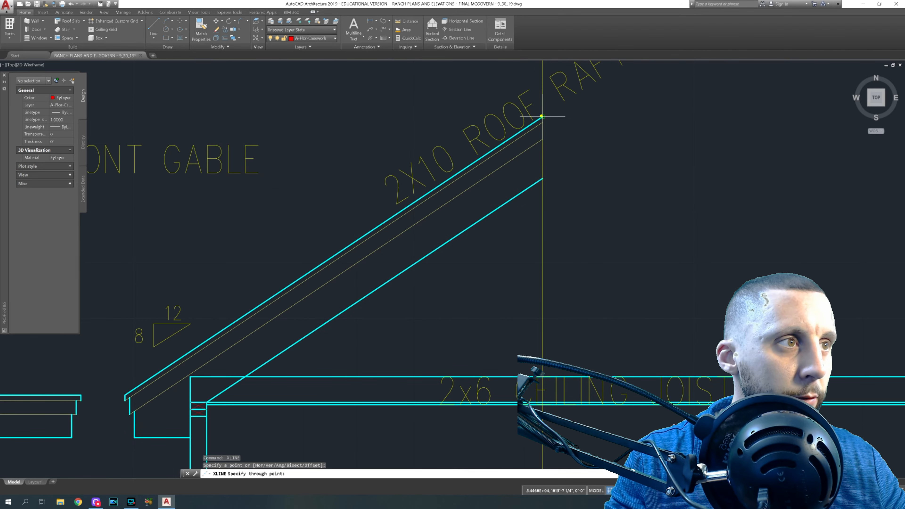
scroll(587, 146, "down", 6)
middle_click_drag(572, 118, 181, 142)
key("Escape")
- Trim the side elevation's far-left vertical wall line above the horizontal construction line
middle_click_drag(903, 192, 352, 210)
scroll(468, 190, "up", 2)
type("tr")
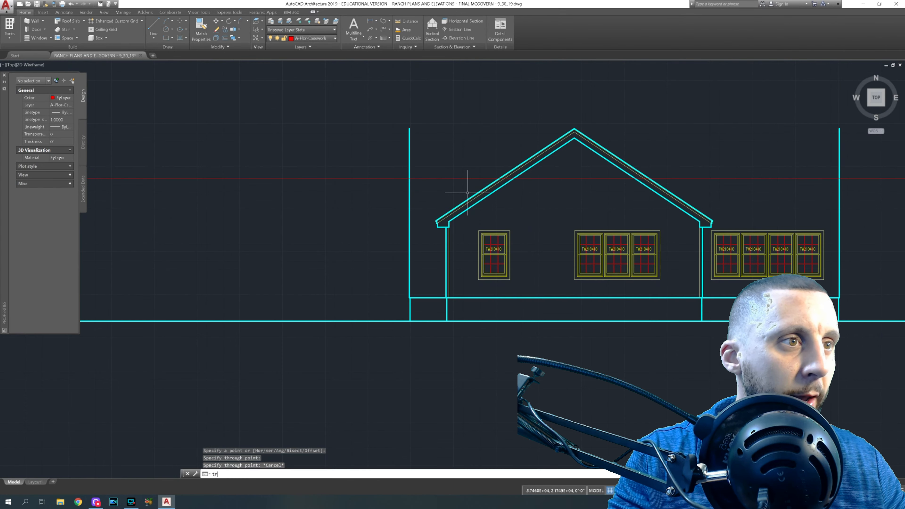
key("Return")
key("Return")
left_click(421, 135)
left_click(394, 143)
key("Escape")
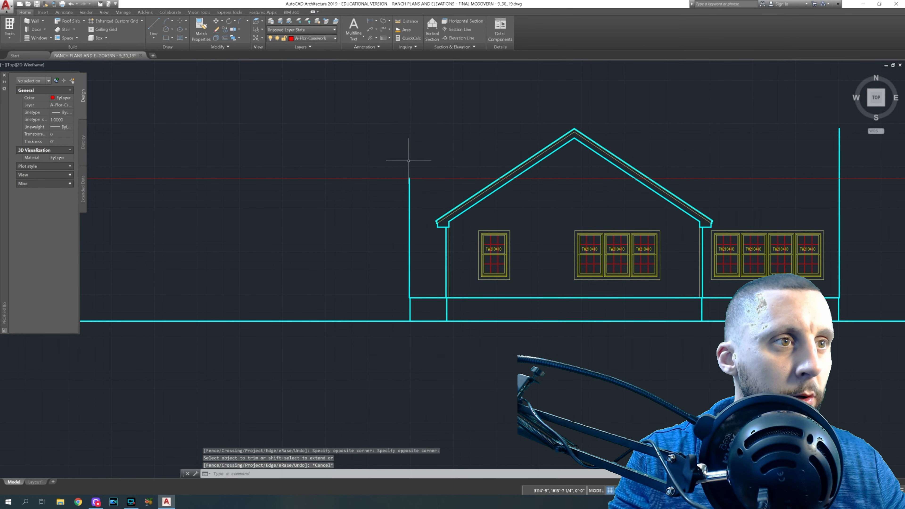
- Trim the construction line so it only spans from the left wall line to the main gable's outer roof slope
type("tr")
key("Return")
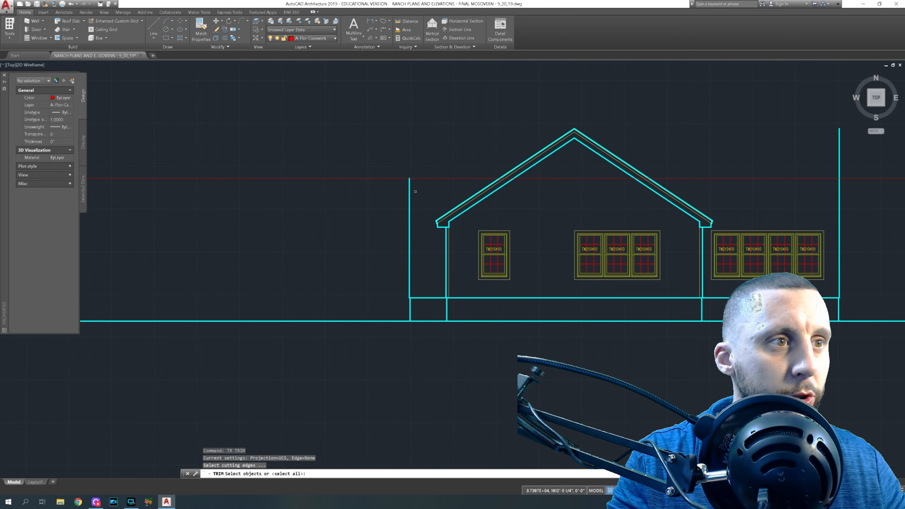
left_click(409, 195)
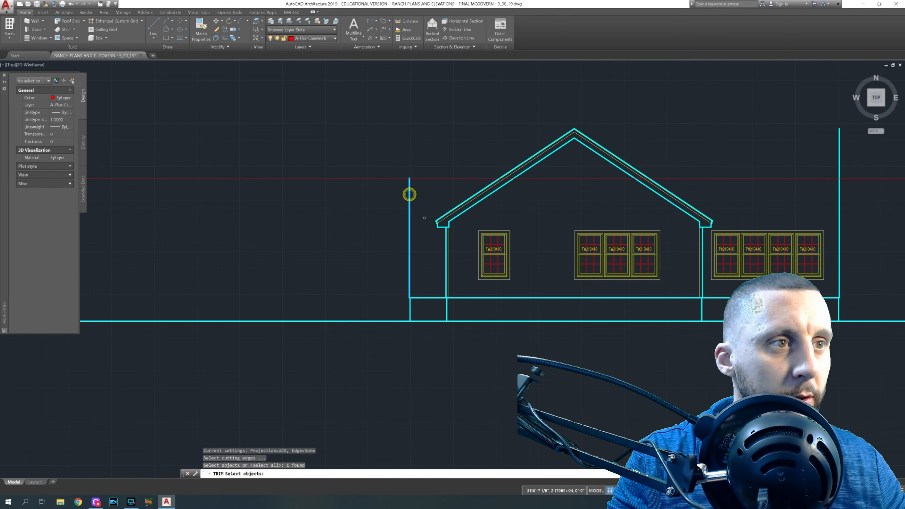
left_click(505, 174)
key("Return")
left_click(391, 168)
left_click(373, 190)
left_click(556, 177)
left_click(547, 203)
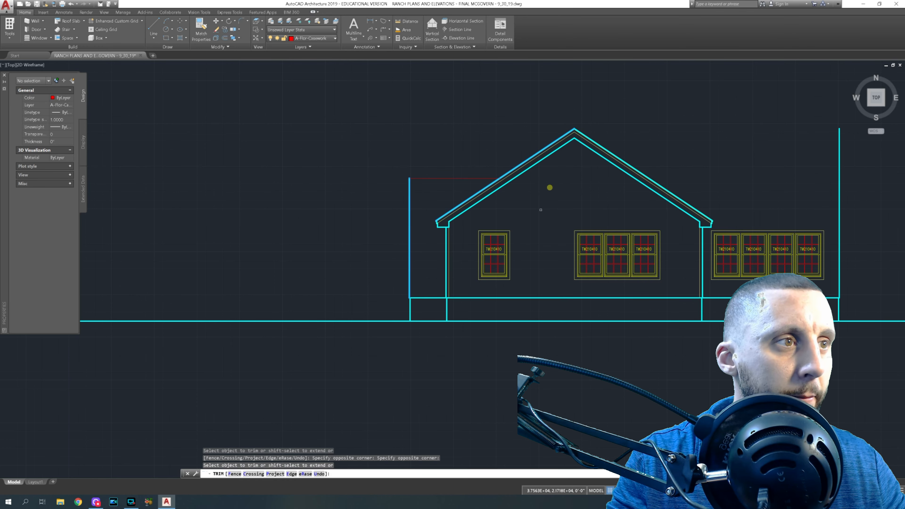
key("Escape")
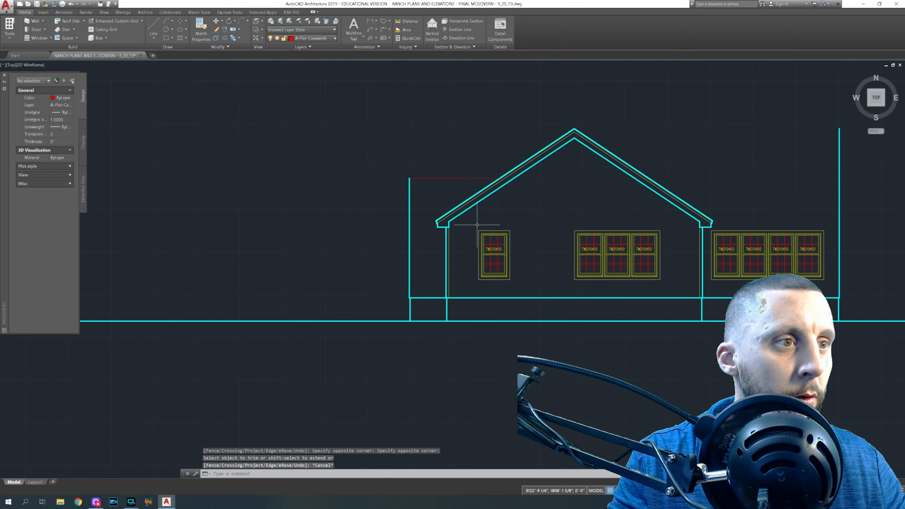
- Copy the trim and fascia board profile, without the exterior wall lines, from the quick line references onto the elevation's left wall line
scroll(477, 225, "down", 5)
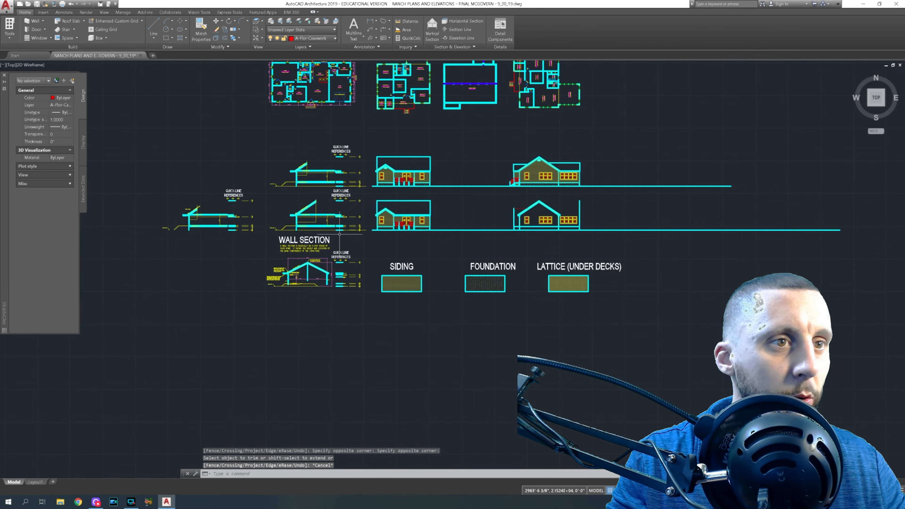
scroll(231, 214, "up", 8)
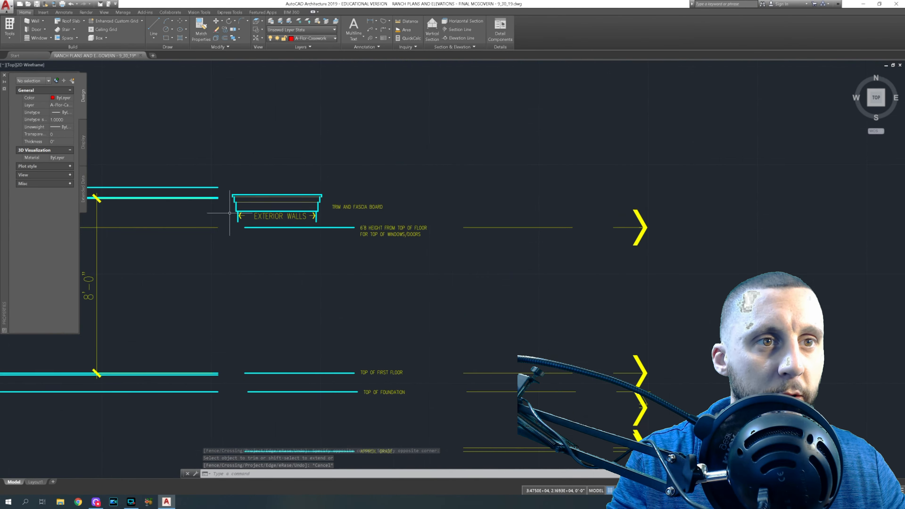
left_click(262, 157)
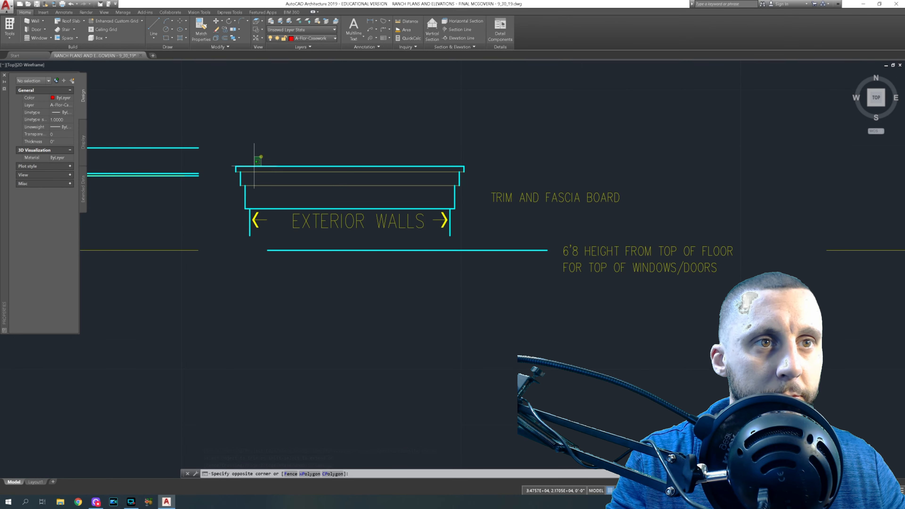
left_click(229, 209)
left_click(473, 159)
left_click(449, 211)
left_click(456, 228, "shift")
left_click(446, 242, "shift")
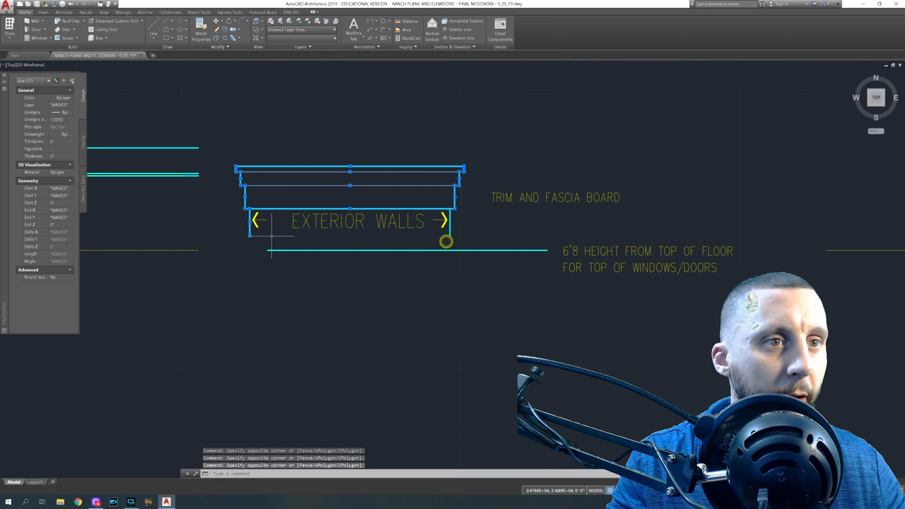
left_click(260, 231, "shift")
left_click(246, 236, "shift")
type("copy")
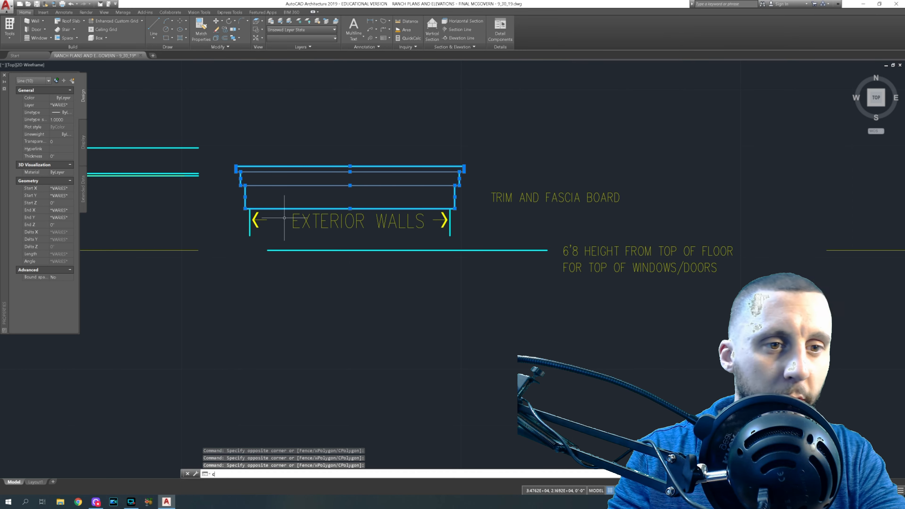
key("Return")
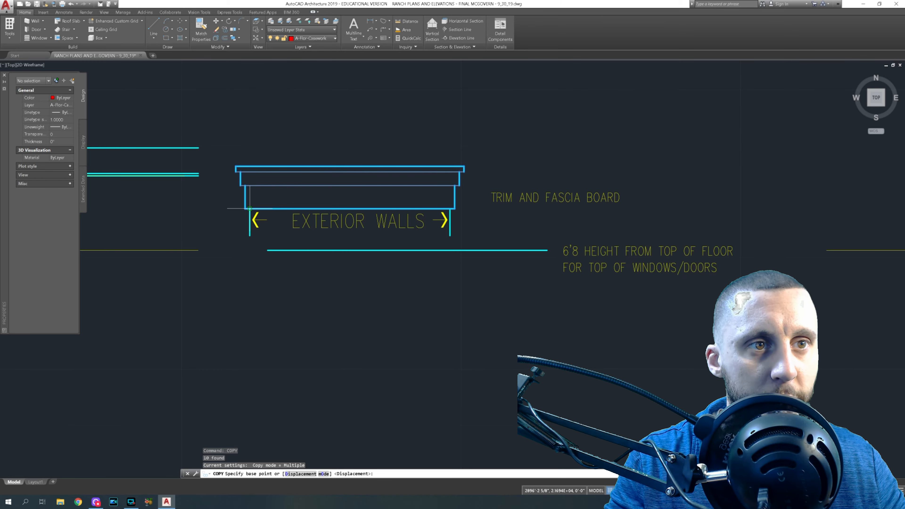
left_click(250, 209)
scroll(250, 209, "down", 8)
middle_click_drag(647, 209, 84, 199)
middle_click_drag(354, 188, 89, 188)
scroll(332, 198, "up", 7)
scroll(341, 203, "down", 7)
middle_click_drag(398, 212, 109, 215)
middle_click_drag(683, 213, 125, 206)
scroll(255, 199, "up", 5)
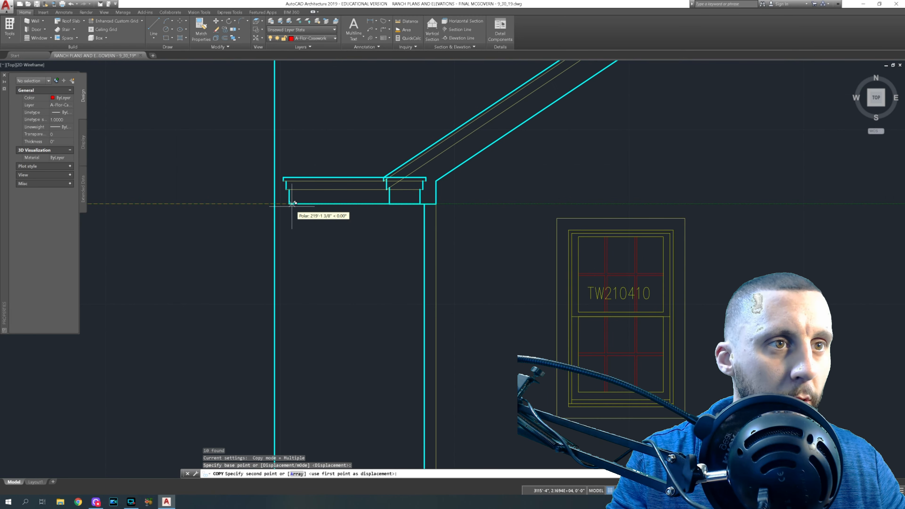
left_click(277, 202)
key("Escape")
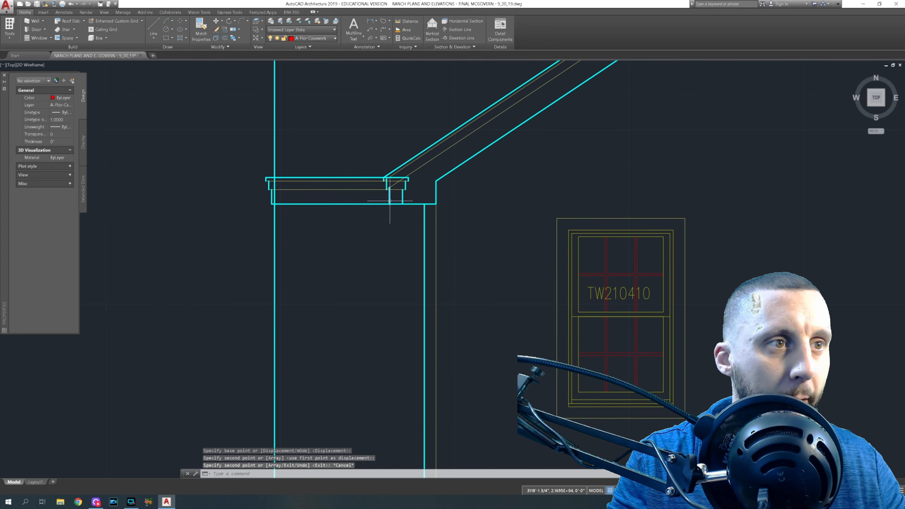
- Delete the three short vertical end lines of the copied fascia that overlap the main gable's eave
scroll(403, 192, "up", 4)
left_click(407, 158)
left_click(395, 177)
left_click(383, 214)
key("Delete")
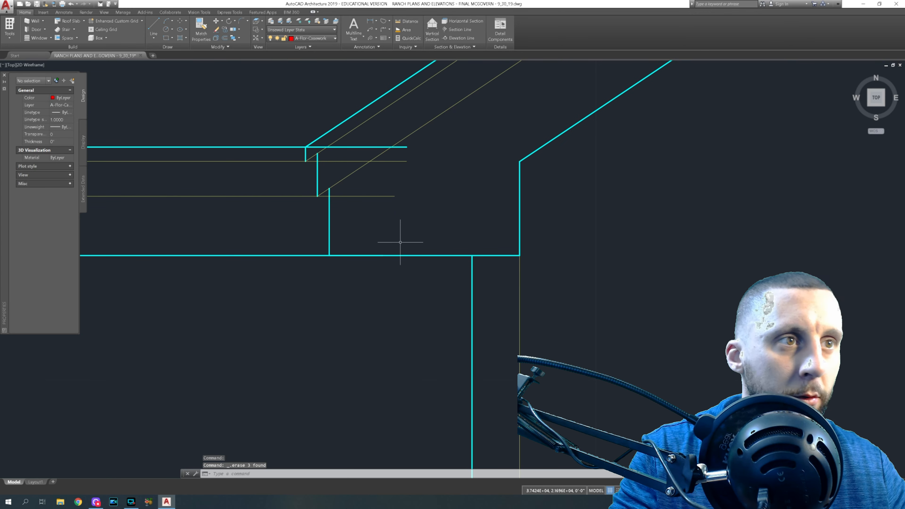
- Trim the copied fascia's horizontal lines back to the stepped end of the main gable's eave
type("tr")
key("Return")
key("Return")
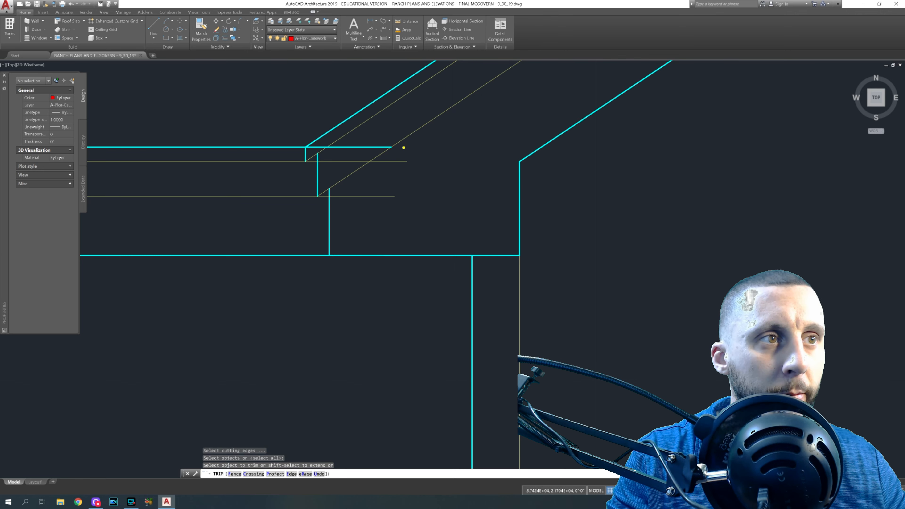
left_click(404, 147)
left_click(374, 146)
left_click(321, 146)
left_click(400, 162)
left_click(350, 161)
left_click(370, 196)
left_click(367, 205)
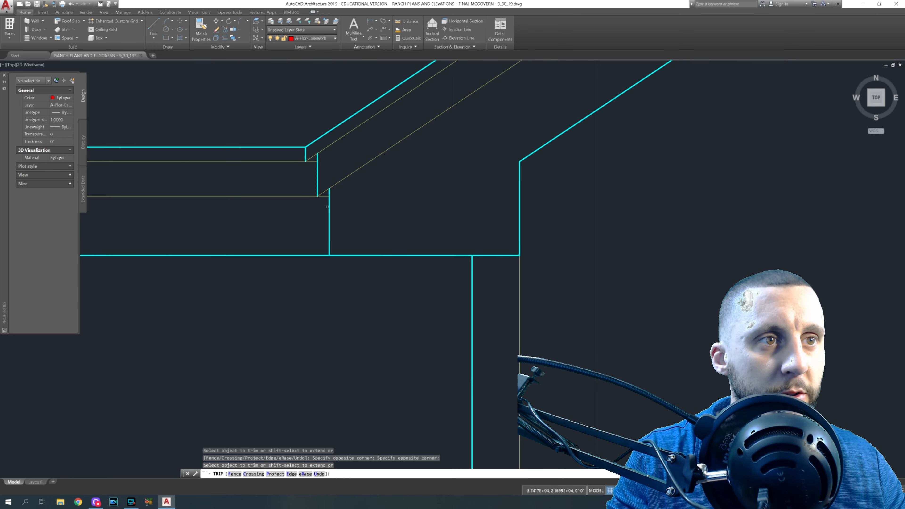
scroll(328, 205, "down", 4)
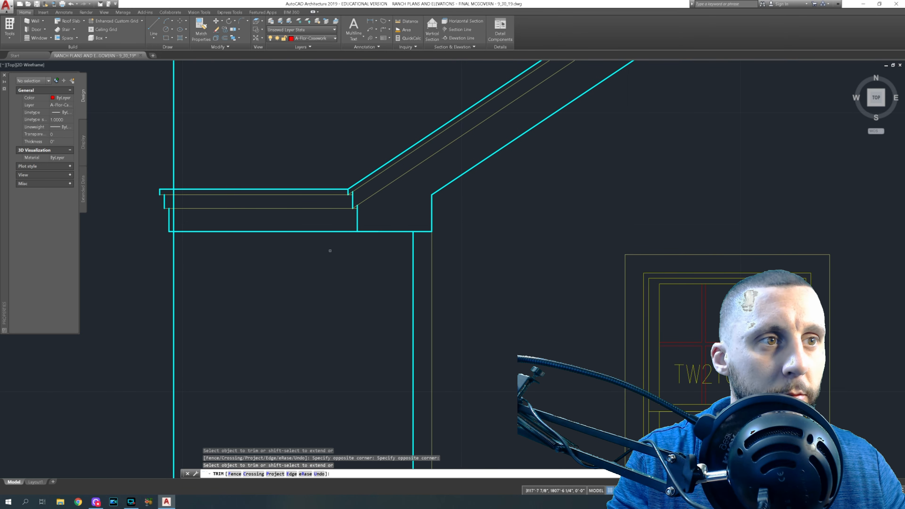
middle_click_drag(330, 251, 394, 276)
key("Escape")
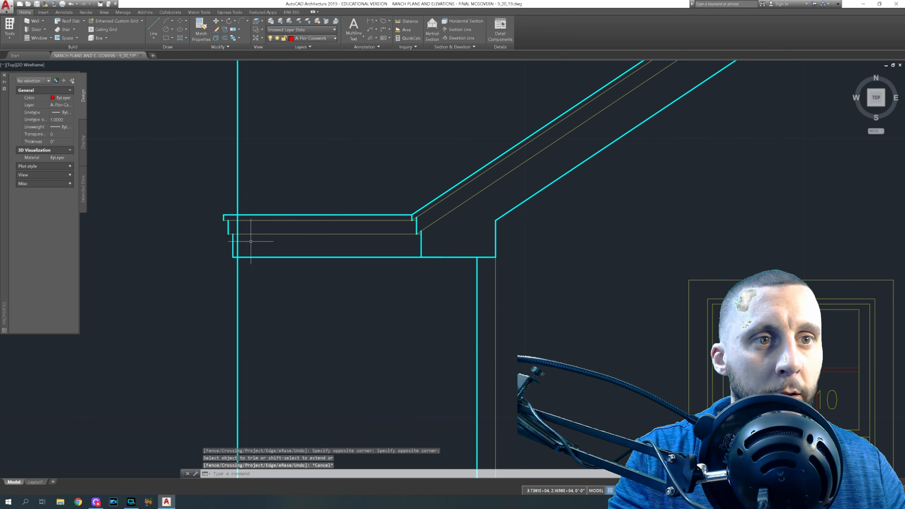
- Trim the left wall line above the bottom edge of the copied fascia board
type("tr")
key("Return")
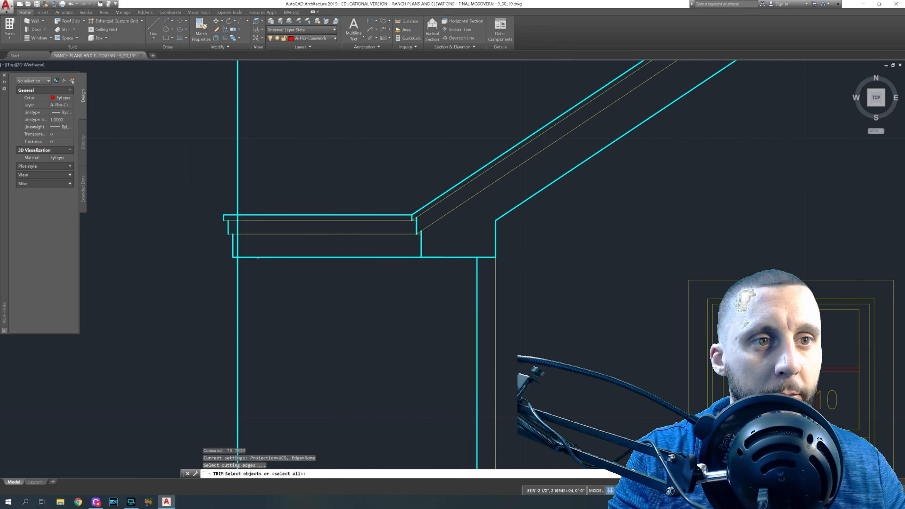
left_click(257, 257)
key("Return")
left_click(238, 159)
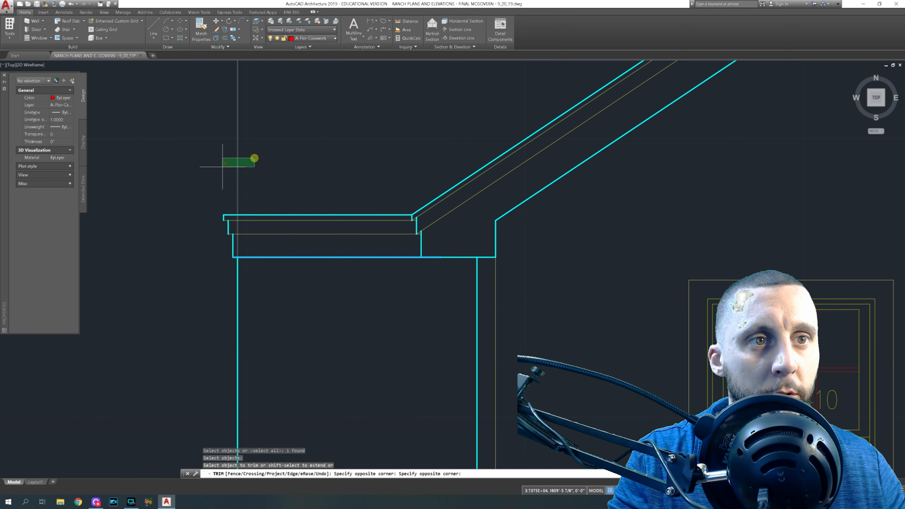
key("Escape")
- Offset the left wall line 4 inches inward to form the corner board
scroll(319, 307, "down", 4)
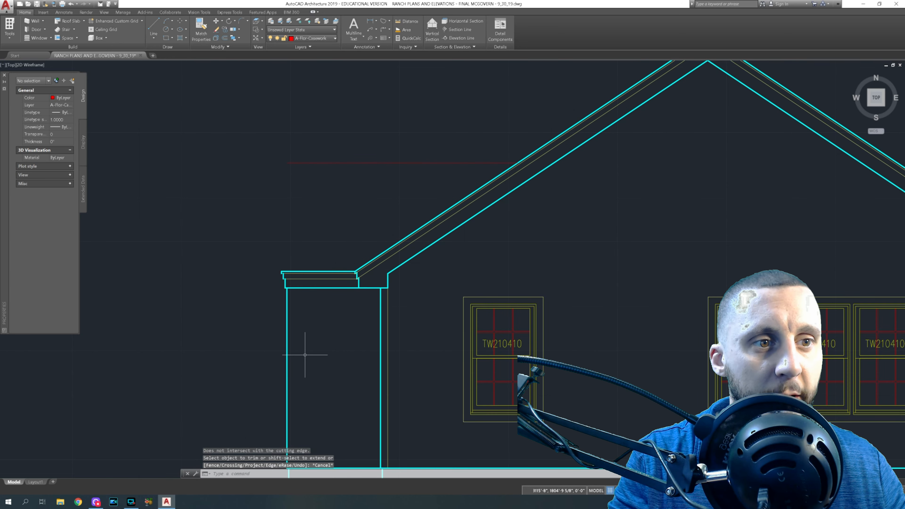
middle_click_drag(303, 354, 304, 272)
left_click(224, 38)
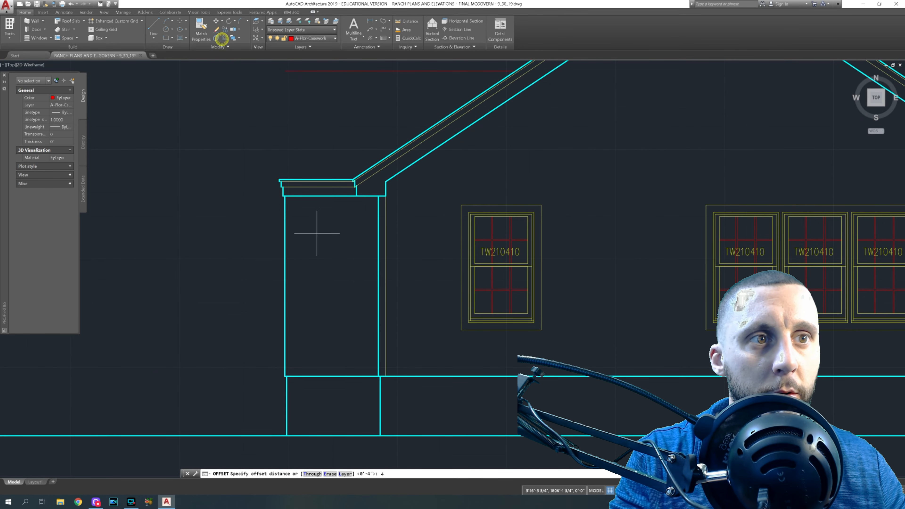
left_click(286, 259)
left_click(301, 261)
key("Escape")
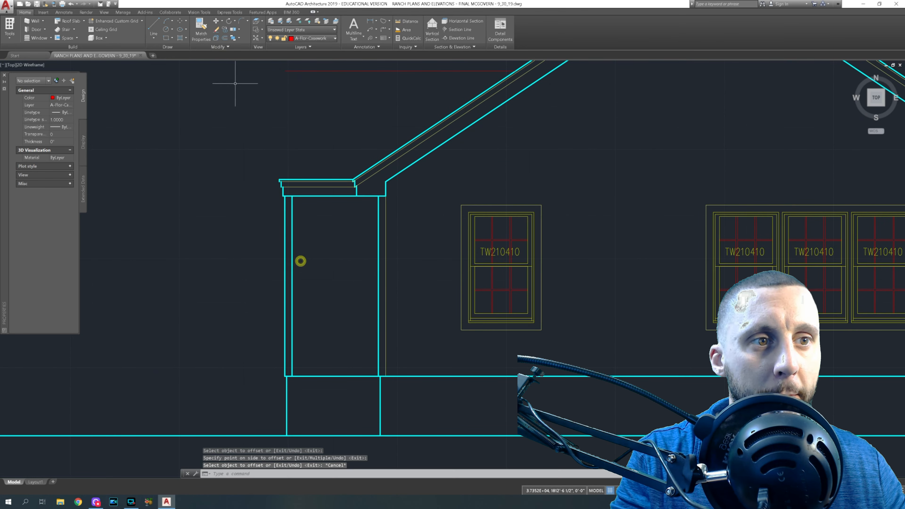
- Match the new corner board line's properties to the main gable's thin corner board line
left_click(201, 29)
left_click(384, 231)
left_click(296, 245)
left_click(290, 254)
key("Escape")
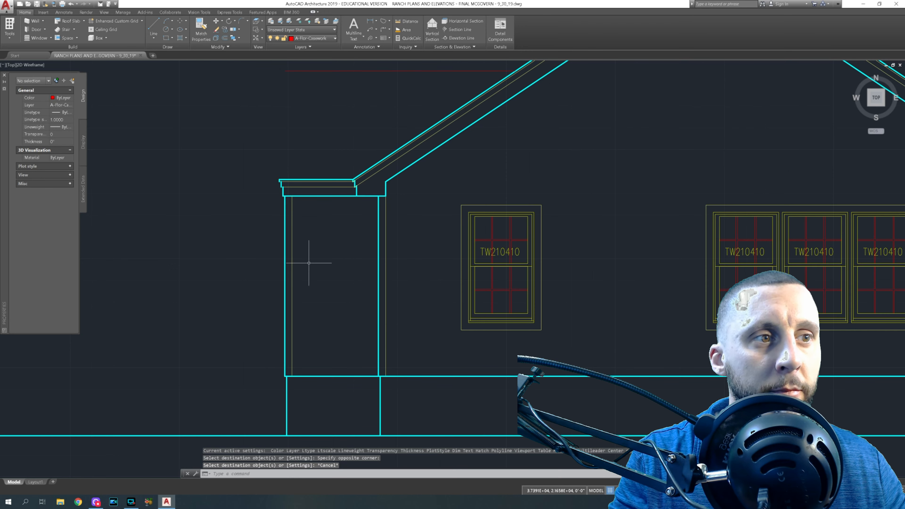
- Stretch the short outer end line at the top of the left fascia straight up past the height of the red roof line
middle_click_drag(310, 211, 321, 255)
scroll(295, 224, "up", 4)
left_click(284, 215)
left_click(261, 220)
scroll(266, 215, "down", 4)
left_click(267, 214)
middle_click_drag(265, 125, 273, 236)
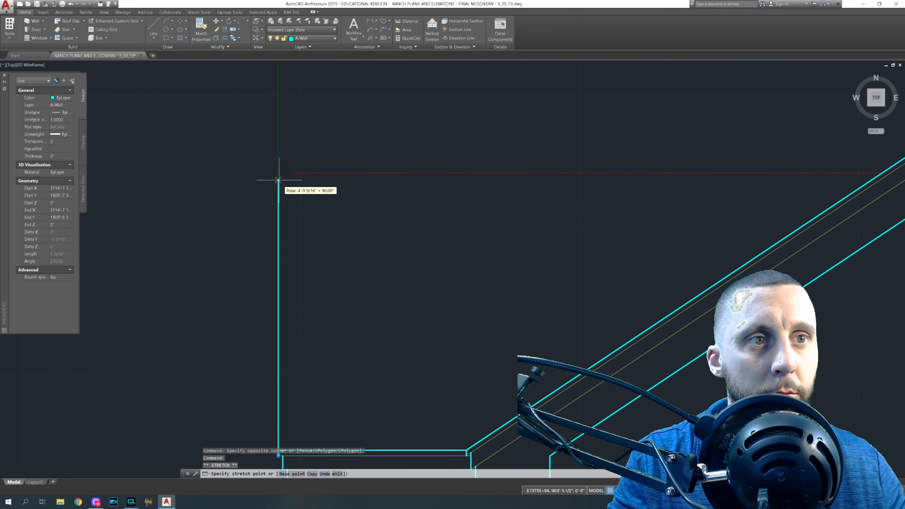
left_click(278, 157)
key("Escape")
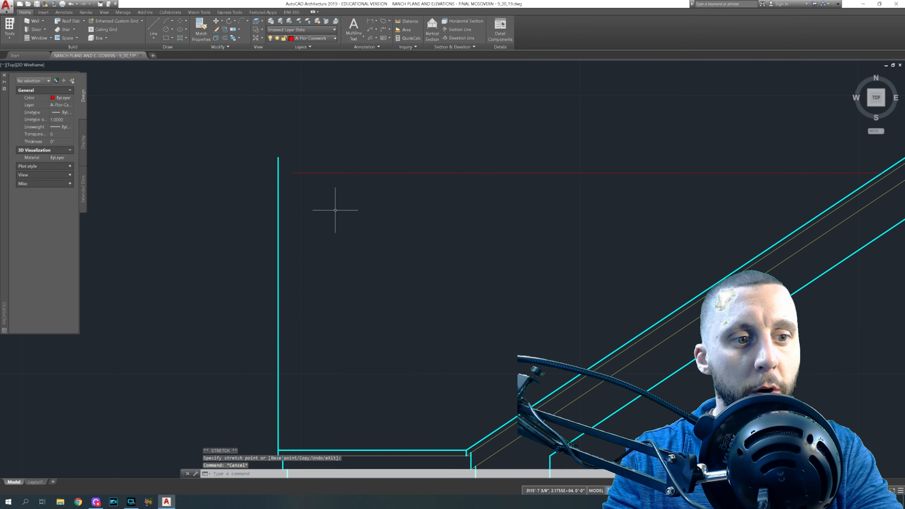
- Join the stretched vertical line and the red horizontal roof line into a square corner with a radius 0 fillet
type("fill")
key("Return")
type("r")
key("Return")
type("0")
key("Return")
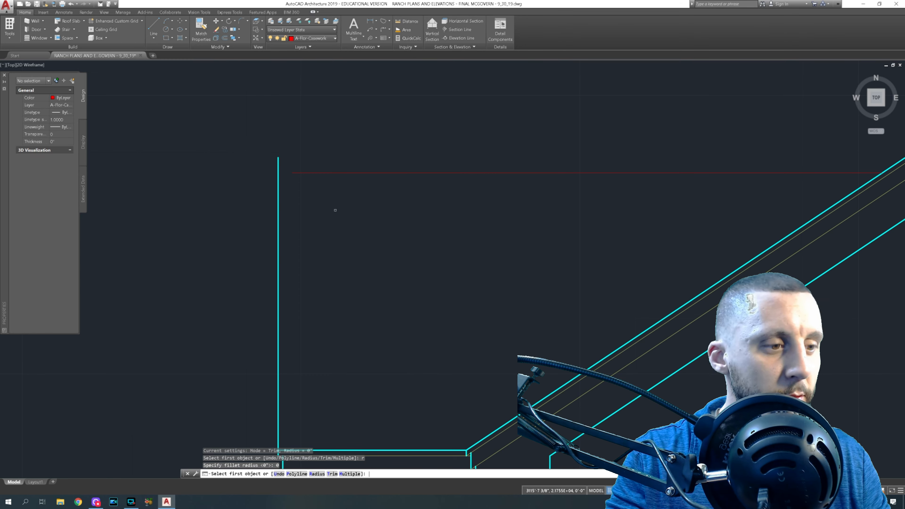
left_click(278, 222)
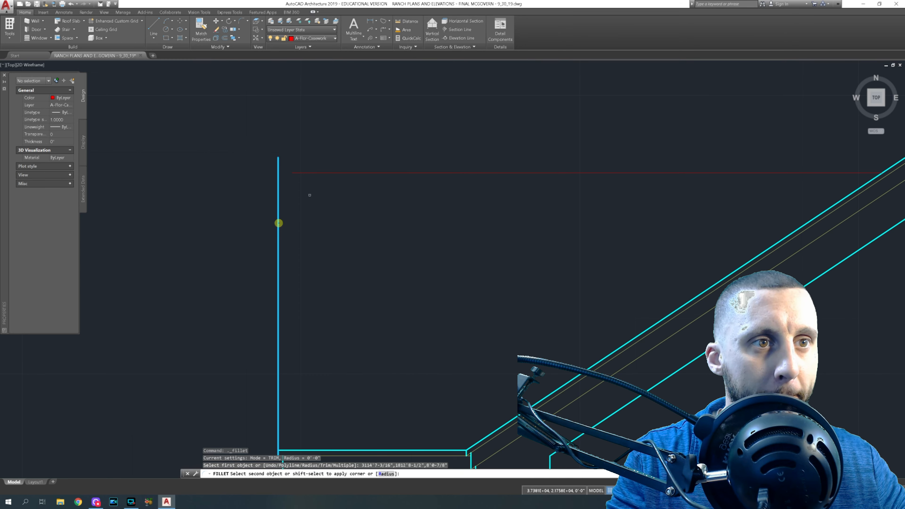
- Match the red horizontal roof line's properties to the cyan vertical roof edge line
left_click(201, 29)
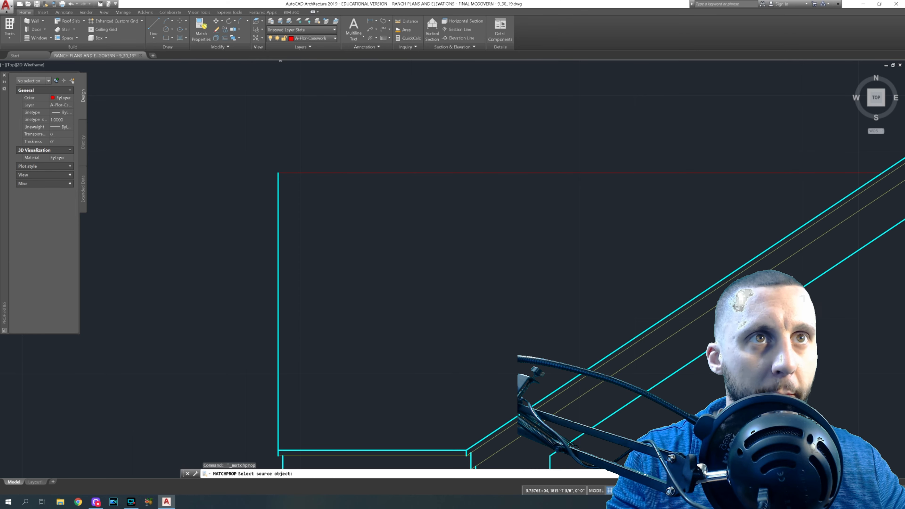
left_click(280, 187)
left_click(326, 182)
left_click(325, 164)
scroll(342, 178, "down", 6)
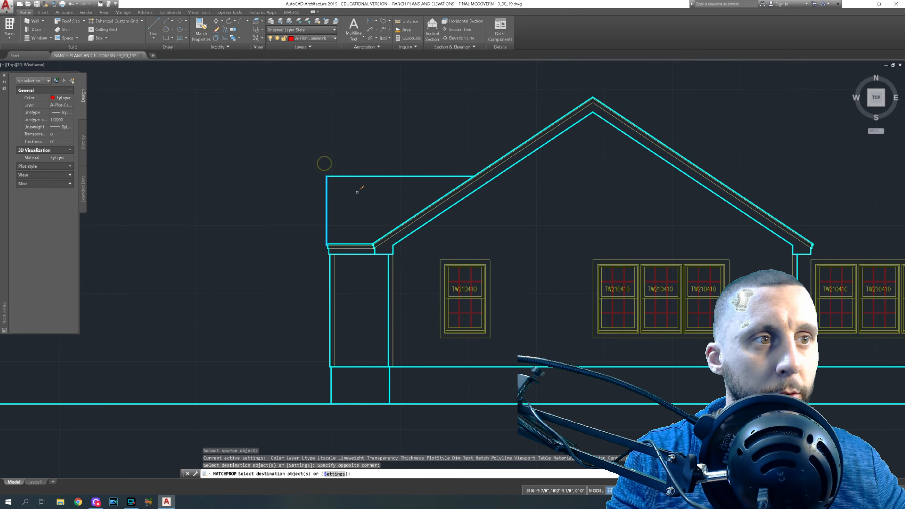
middle_click_drag(363, 216, 339, 208)
key("Escape")
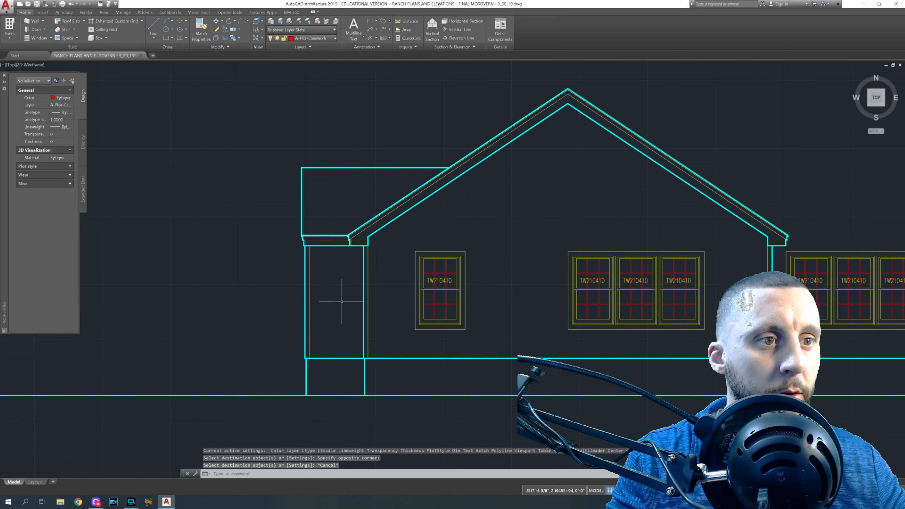
middle_click_drag(346, 295, 285, 261)
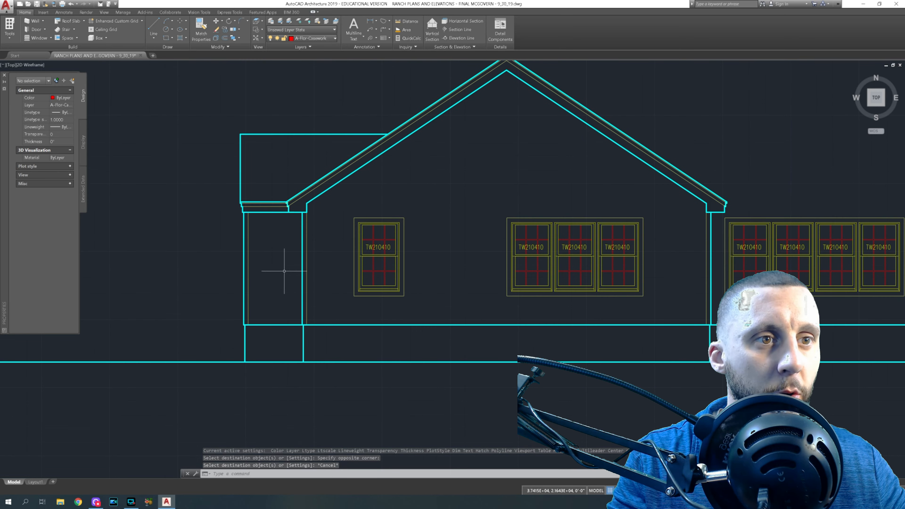
- Copy the whole front gable wall section with its quick line references into the empty space left of the original
mouse_move(372, 264)
middle_mouse_down()
mouse_move(292, 288)
mouse_move(592, 241)
middle_mouse_up()
scroll(296, 284, "down", 5)
middle_click_drag(341, 254, 685, 245)
middle_click_drag(231, 232, 598, 252)
middle_click_drag(265, 249, 523, 244)
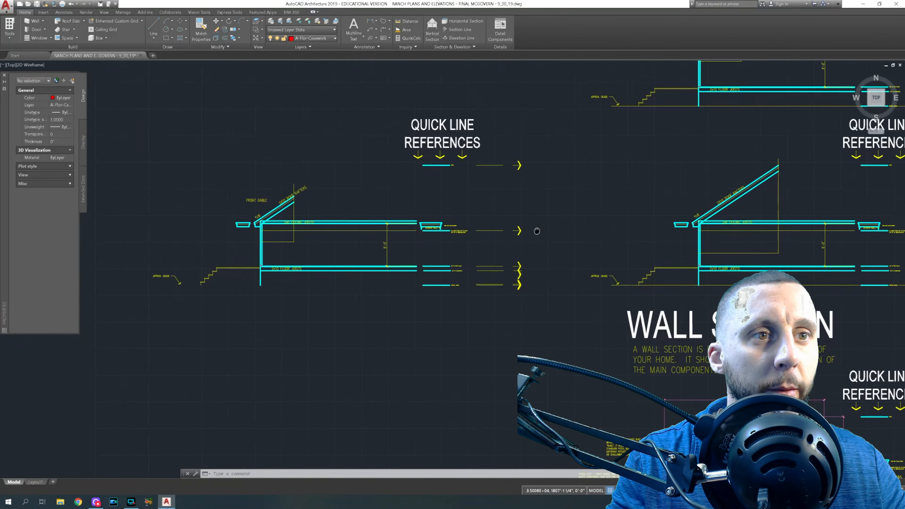
scroll(522, 234, "down", 4)
left_click(331, 158)
left_click(522, 292)
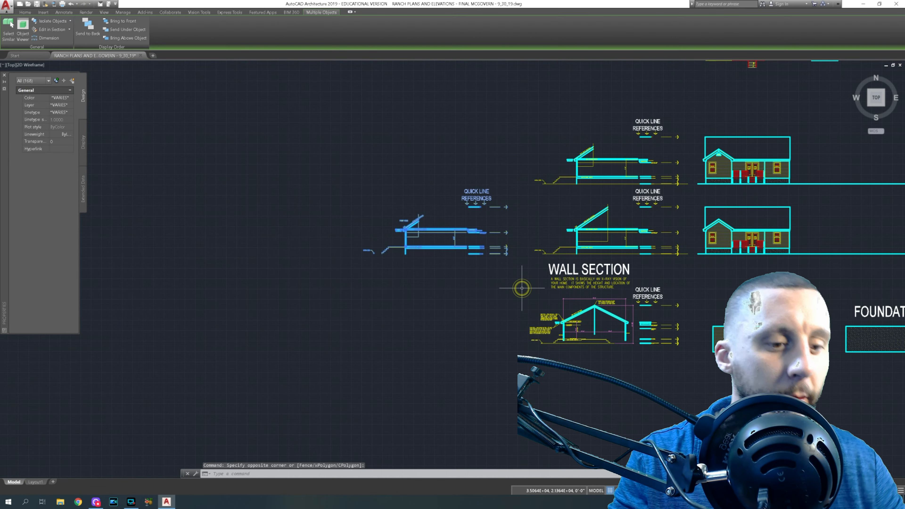
type("copy")
key("Return")
left_click(474, 274)
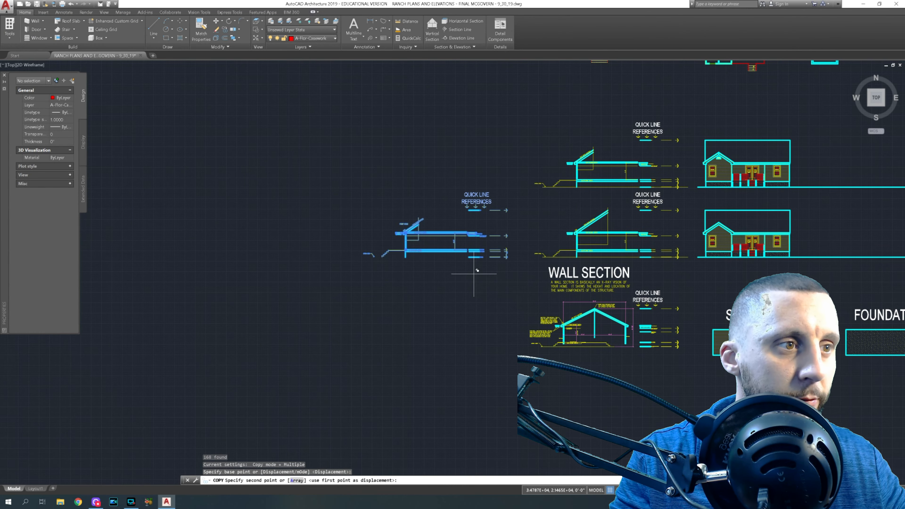
left_click(290, 274)
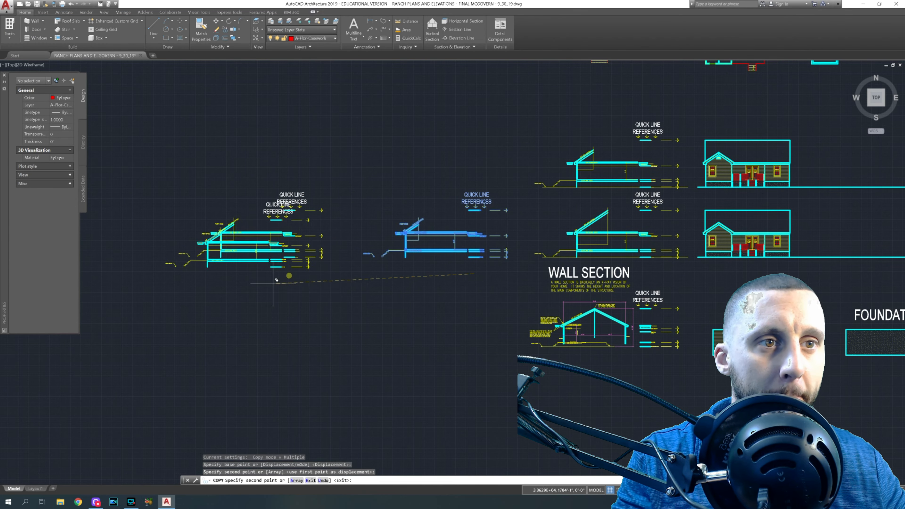
key("Escape")
- Delete the horizontal and vertical yellow span guide lines under the rafters in the copied front gable section
scroll(286, 280, "up", 5)
scroll(301, 240, "down", 4)
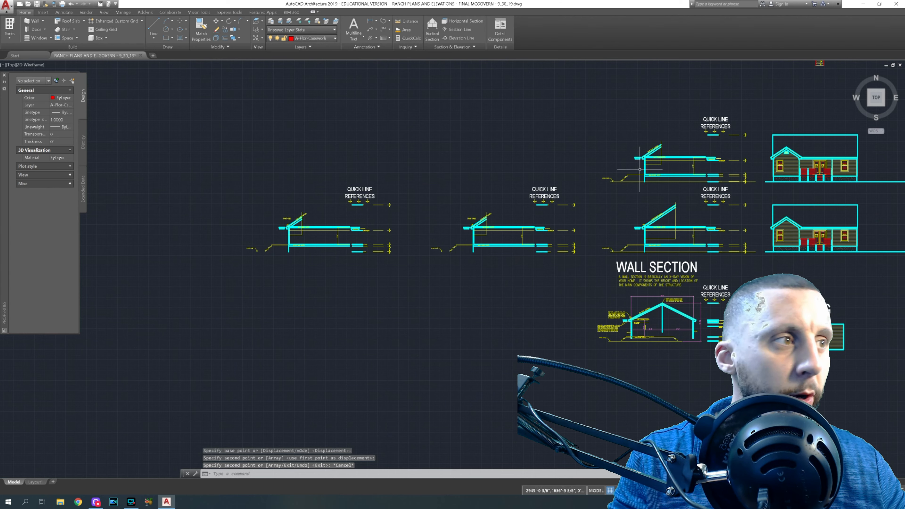
scroll(305, 234, "up", 5)
left_click(303, 228)
left_click(289, 246)
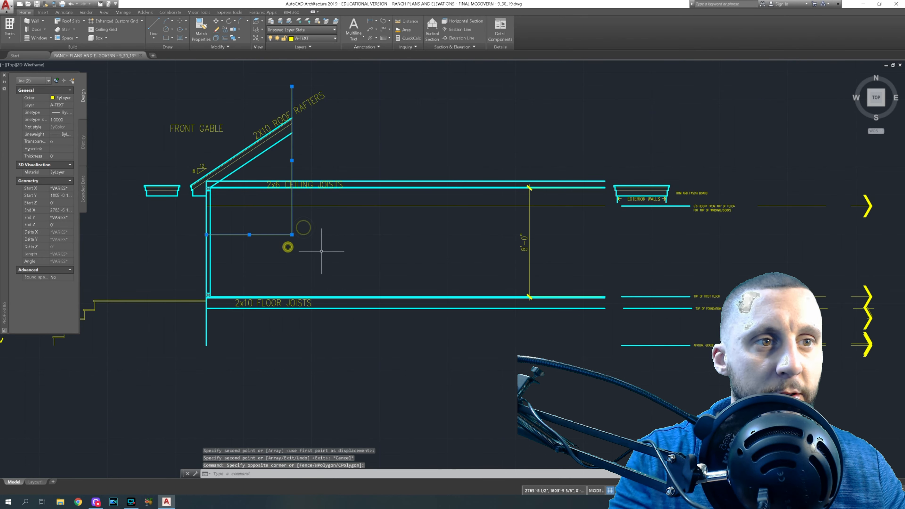
key("Delete")
- Draw an 8' horizontal line inward from the copied section's outer wall face, continuing vertically up past the rafters
left_click(154, 26)
scroll(204, 203, "up", 4)
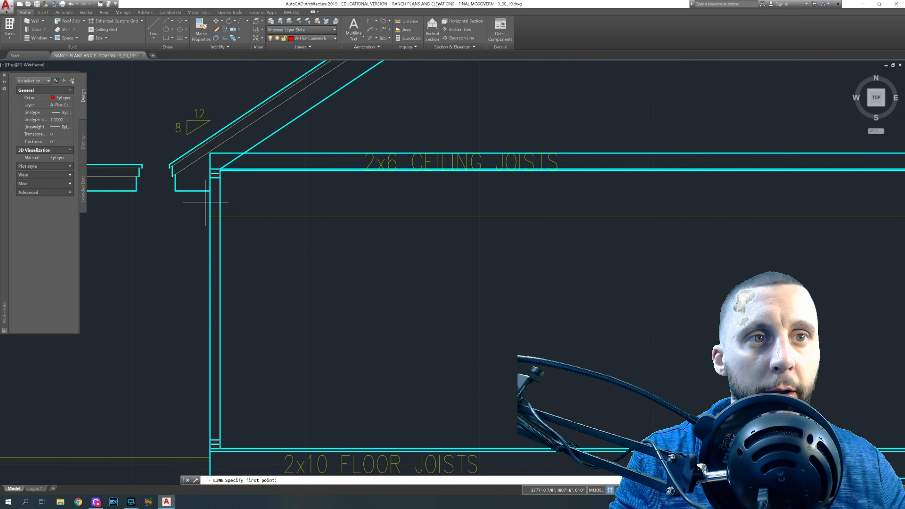
left_click(210, 286)
type("8'")
key("Return")
scroll(462, 286, "down", 4)
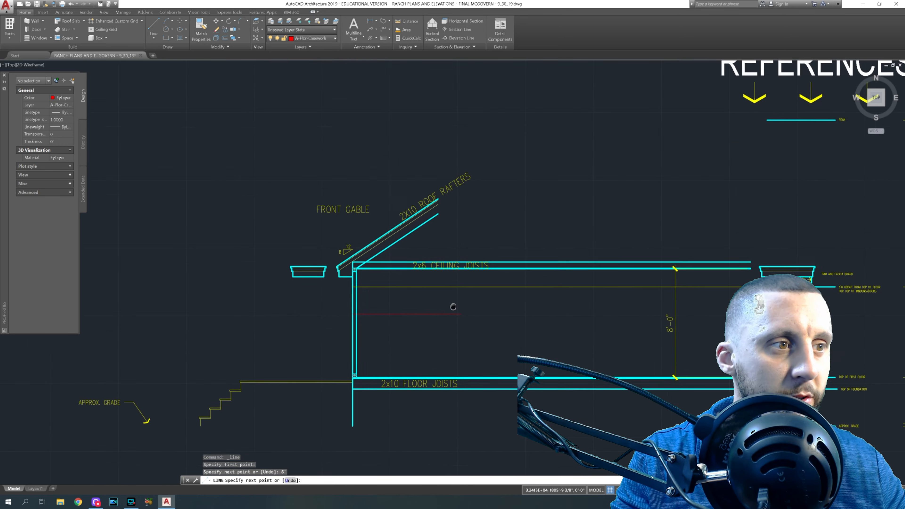
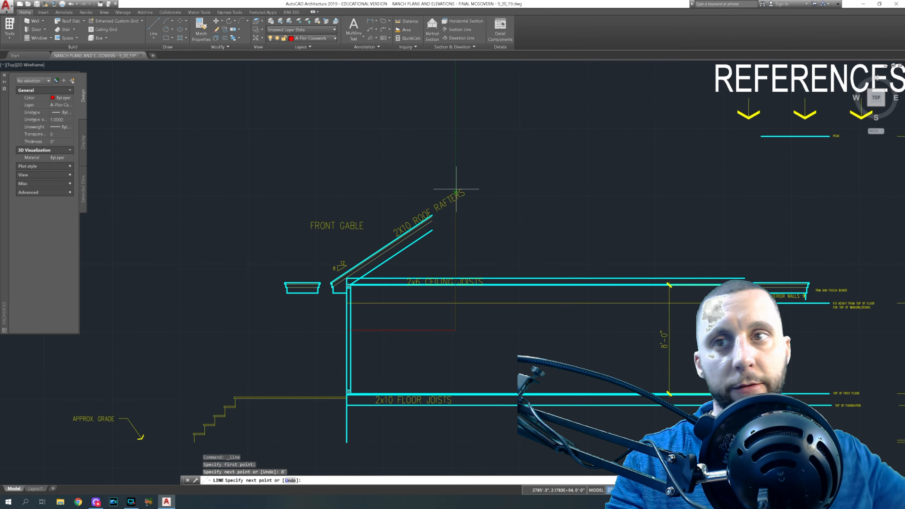
key("Escape")
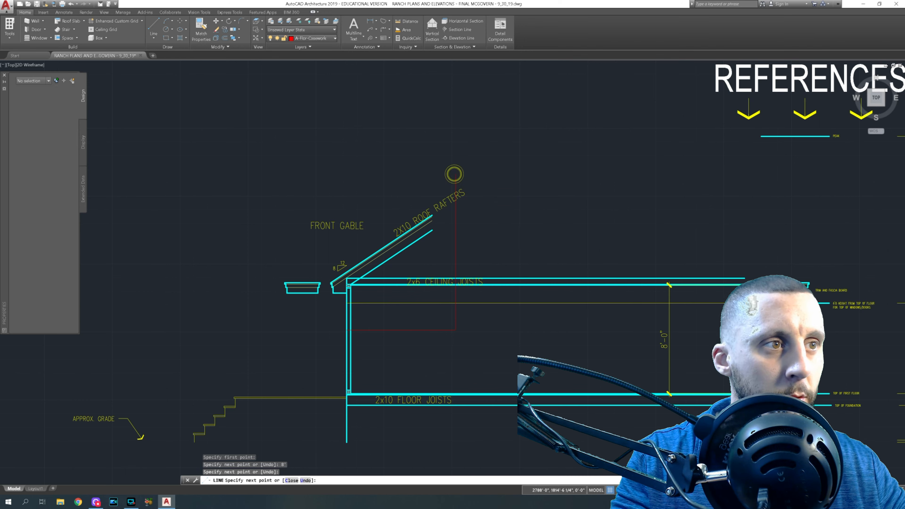
- Extend the copied section's sloping rafter and roof lines to the new vertical line
type("ex")
key("Return")
key("Return")
scroll(439, 232, "up", 4)
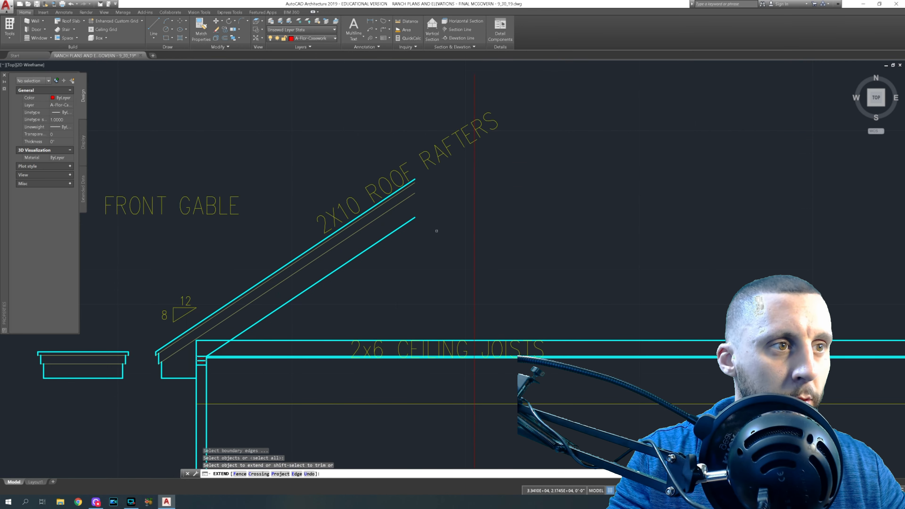
left_click(418, 231)
left_click(412, 181)
left_click(413, 181)
key("Escape")
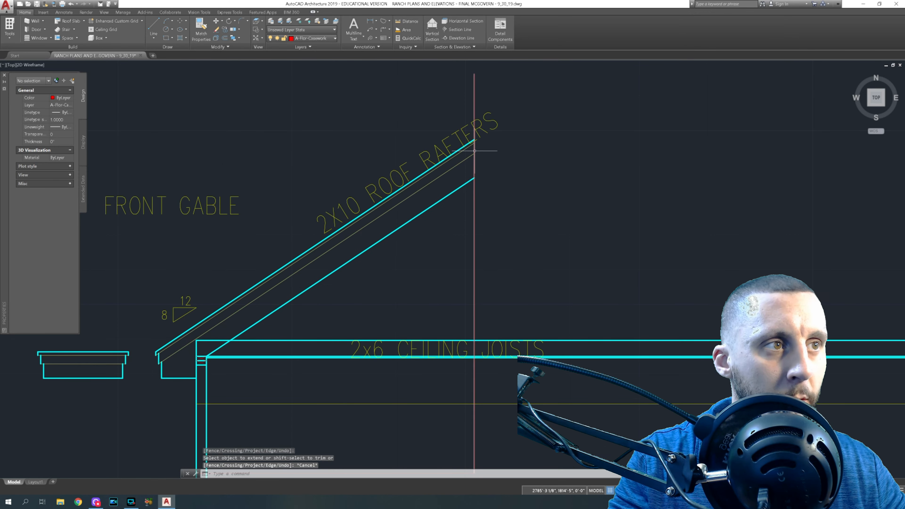
scroll(473, 132, "up", 4)
type("x")
key("BackSpace")
type("j")
key("space")
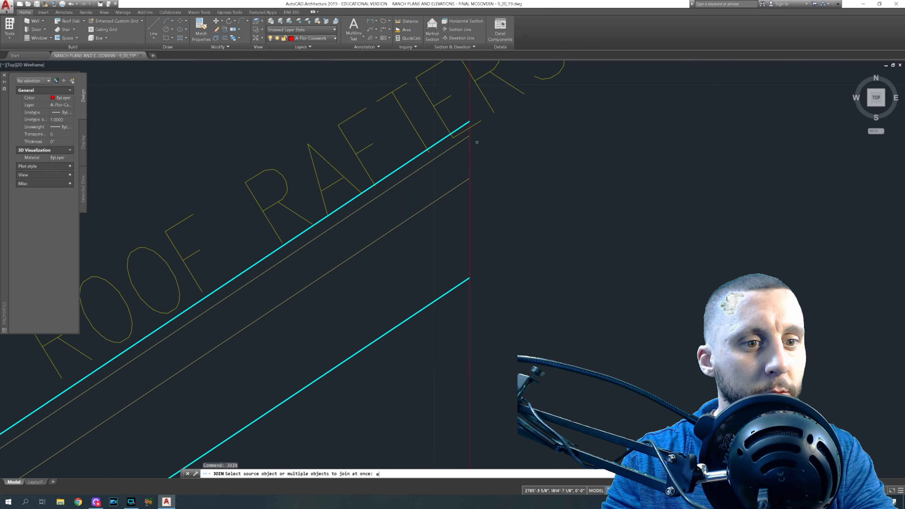
key("Escape")
- Place a horizontal construction line through the upper end of the copied section's top roof line
type("xl")
key("space")
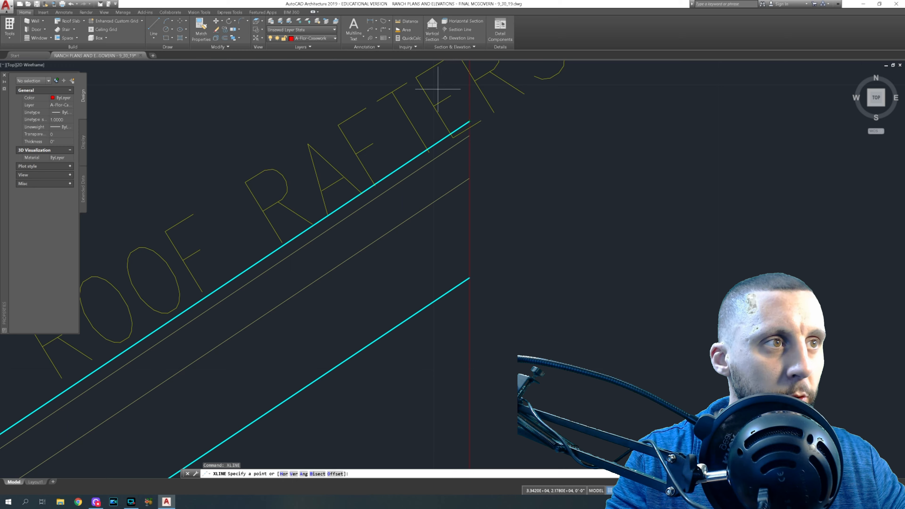
left_click(469, 121)
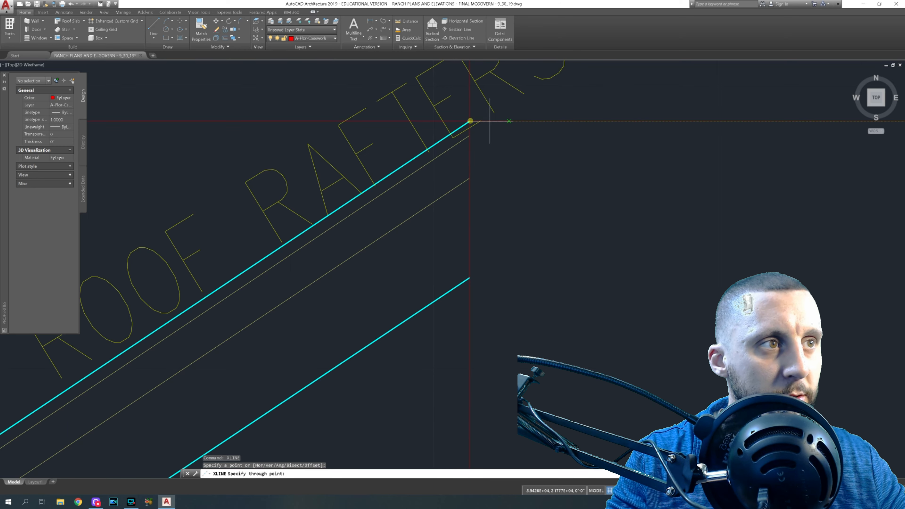
left_click(526, 121)
key("Escape")
- Trim the horizontal construction line at the side elevation so it only spans from the main gable's right slope to the far right vertical line
scroll(588, 153, "down", 8)
middle_click_drag(655, 173, 452, 162)
middle_click_drag(611, 158, 429, 166)
mouse_move(803, 180)
middle_mouse_down()
mouse_move(597, 201)
mouse_move(204, 200)
middle_mouse_up()
middle_click_drag(540, 208, 216, 208)
middle_click_drag(498, 207, 303, 206)
middle_click_drag(439, 207, 187, 206)
middle_click_drag(519, 201, 509, 202)
middle_click_drag(202, 197, 392, 198)
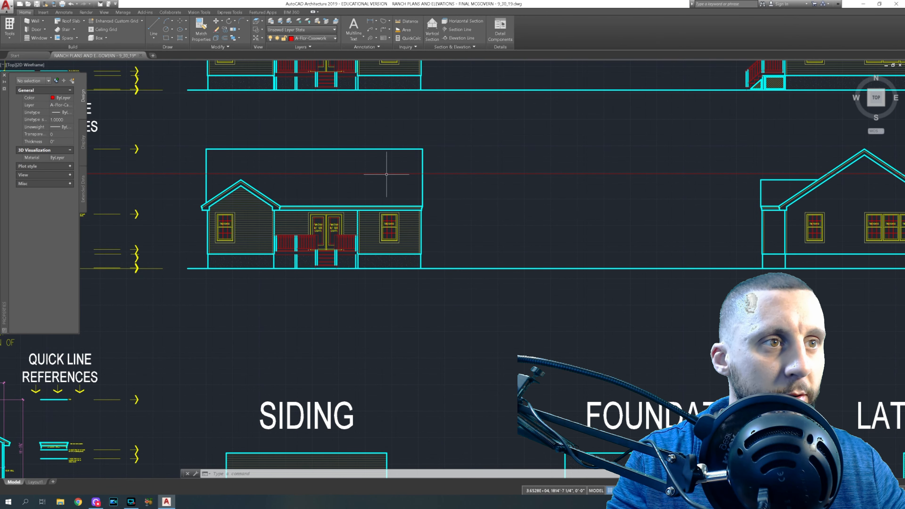
scroll(386, 173, "down", 3)
middle_click_drag(522, 193, 356, 202)
scroll(507, 176, "up", 4)
type("t")
key("Return")
scroll(410, 173, "up", 6)
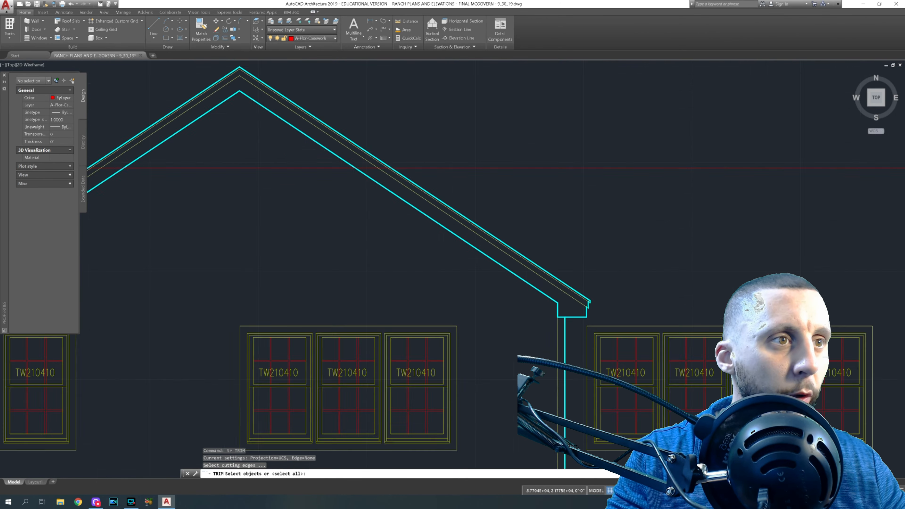
left_click(397, 176)
scroll(397, 176, "down", 5)
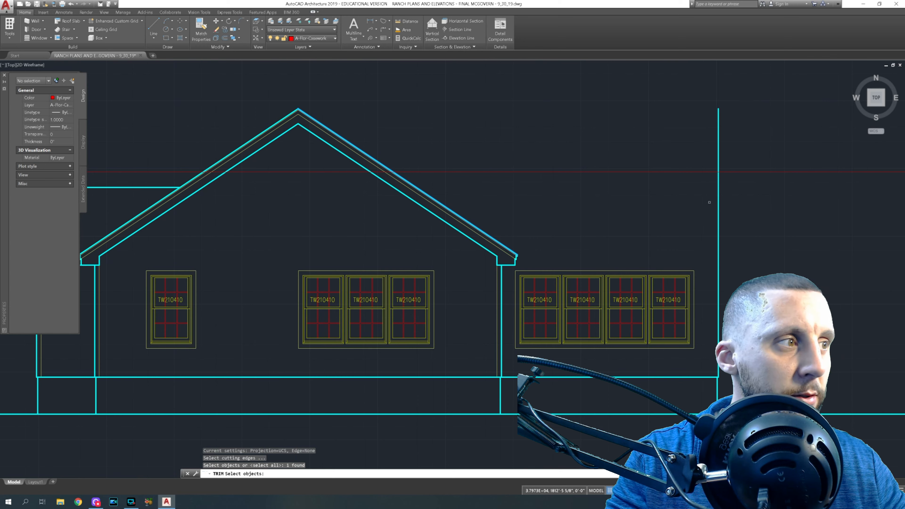
key("Return")
left_click(766, 160)
left_click(774, 185)
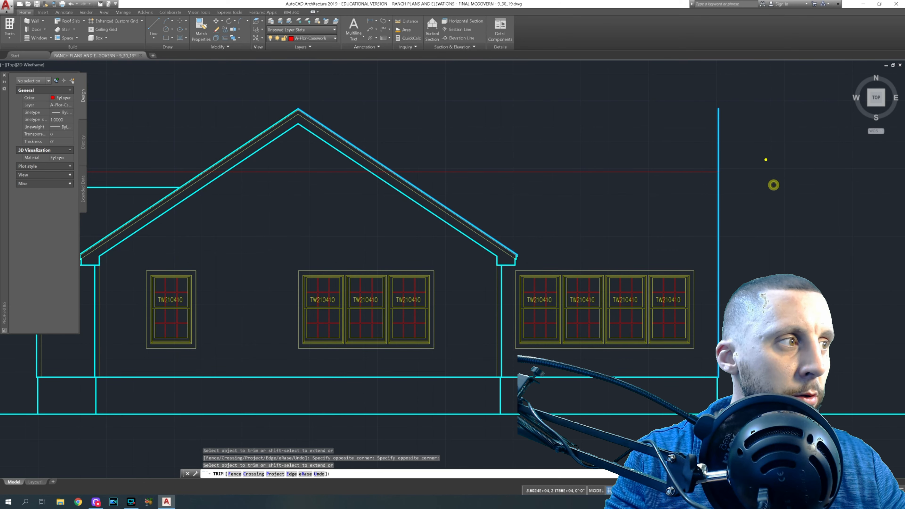
left_click(326, 164)
left_click(316, 182)
key("Escape")
- Trim off the part of the far right vertical line that rises above the red horizontal roof line
type("tr")
key("Return")
key("Return")
left_click(730, 143)
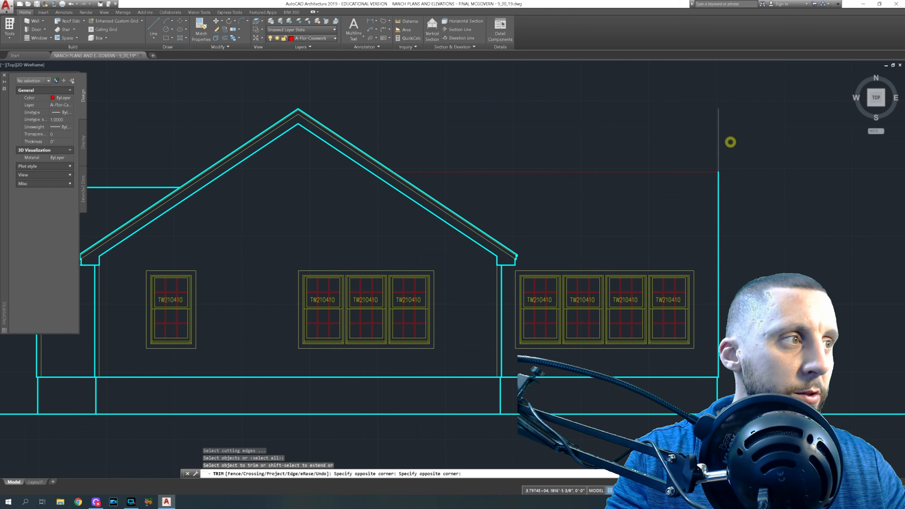
left_click(709, 149)
key("Escape")
- Copy the trim and fascia board profile from the section's quick line references to the side elevation's far right wall line
scroll(689, 202, "down", 2)
middle_click_drag(519, 216, 550, 196)
middle_click_drag(406, 215, 770, 232)
middle_click_drag(406, 212, 737, 210)
scroll(468, 220, "up", 8)
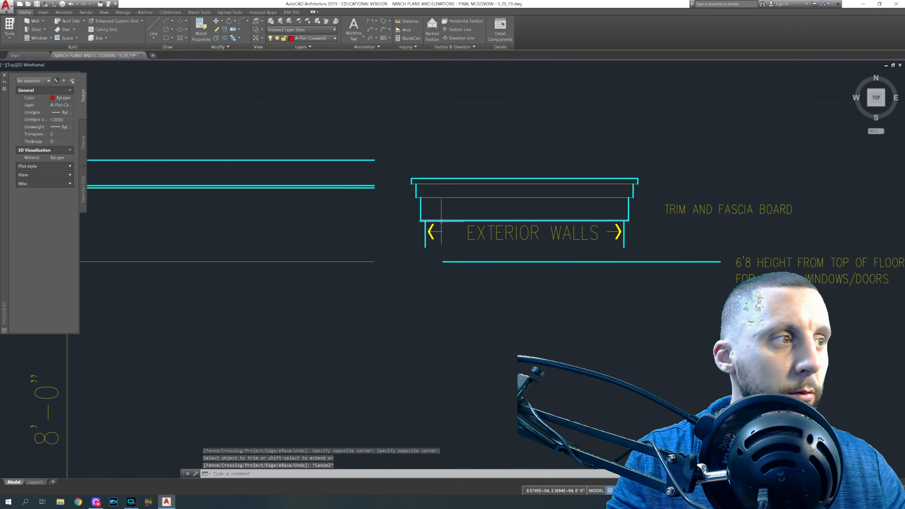
left_click(402, 169)
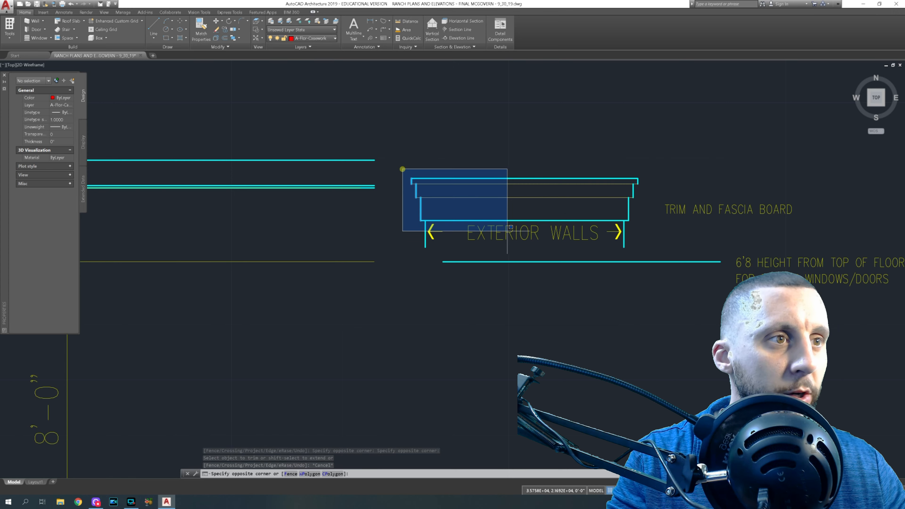
left_click(646, 220)
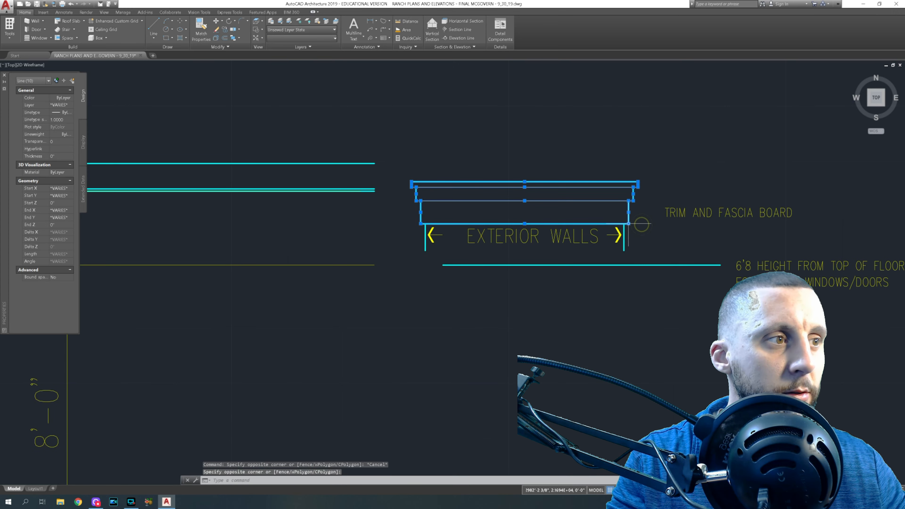
type("copy")
key("Return")
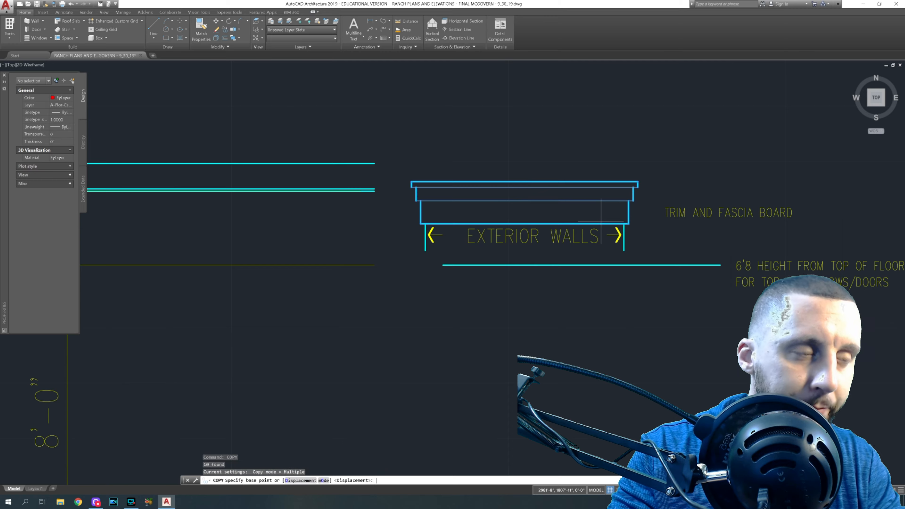
scroll(444, 226, "up", 2)
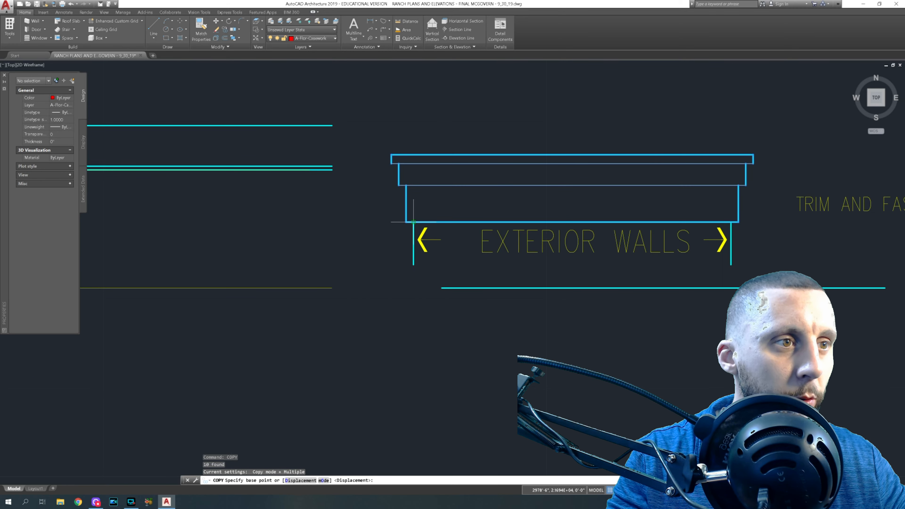
left_click(739, 222)
scroll(216, 204, "down", 12)
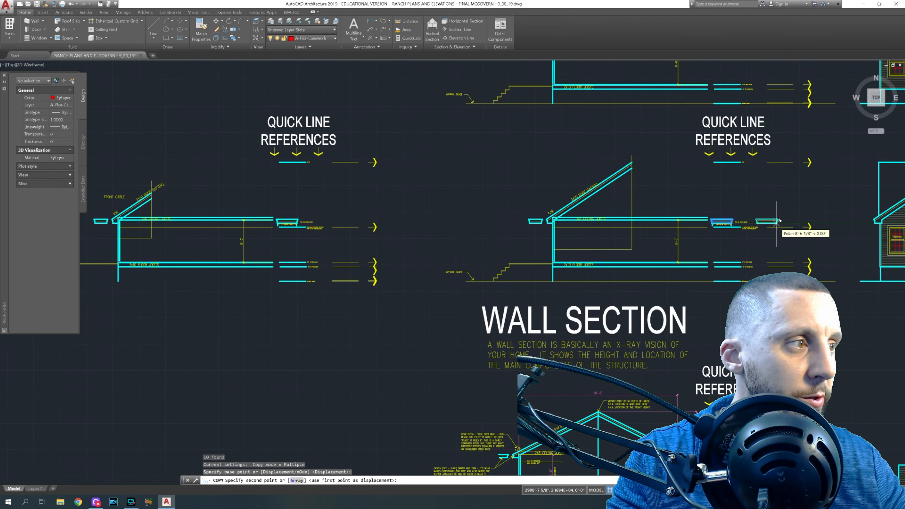
middle_click_drag(642, 198, 212, 178)
middle_click_drag(561, 181, 227, 184)
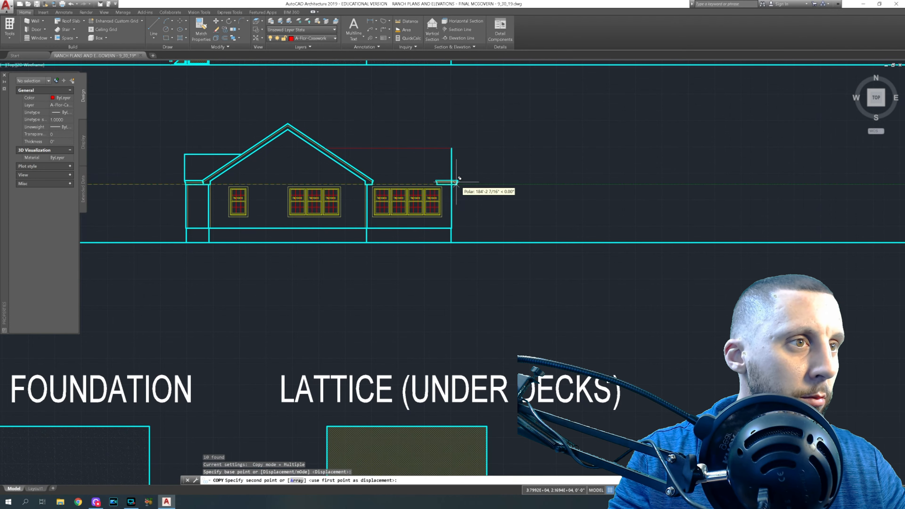
scroll(440, 179, "up", 6)
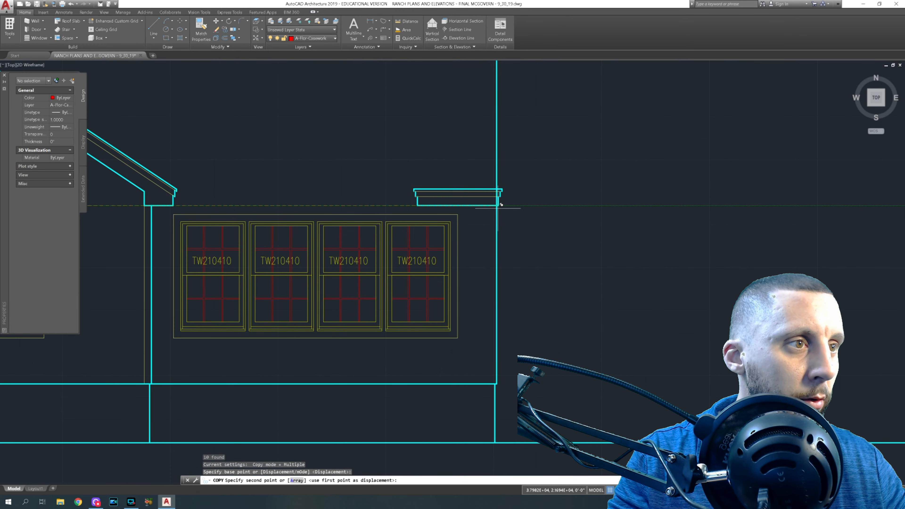
left_click(499, 202)
key("Escape")
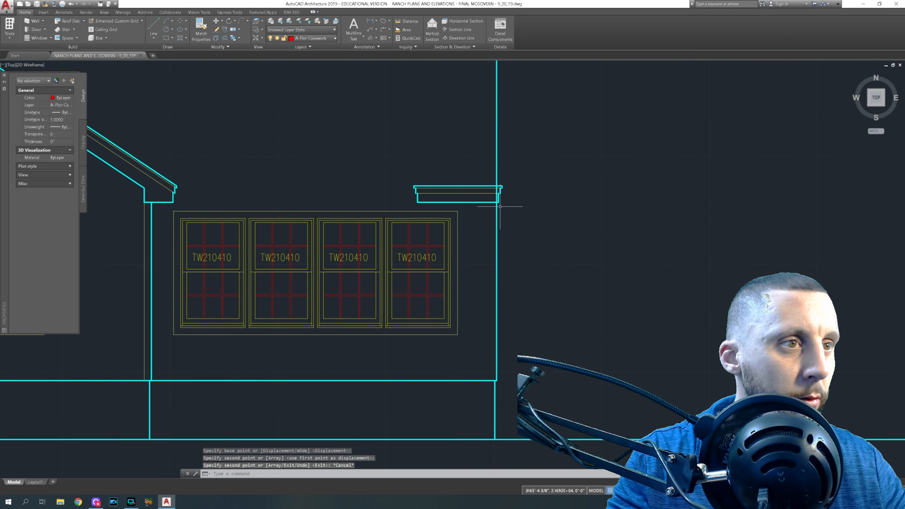
- Erase the three short vertical end lines at the left end of the copied fascia profile
left_click(410, 178)
left_click(431, 205)
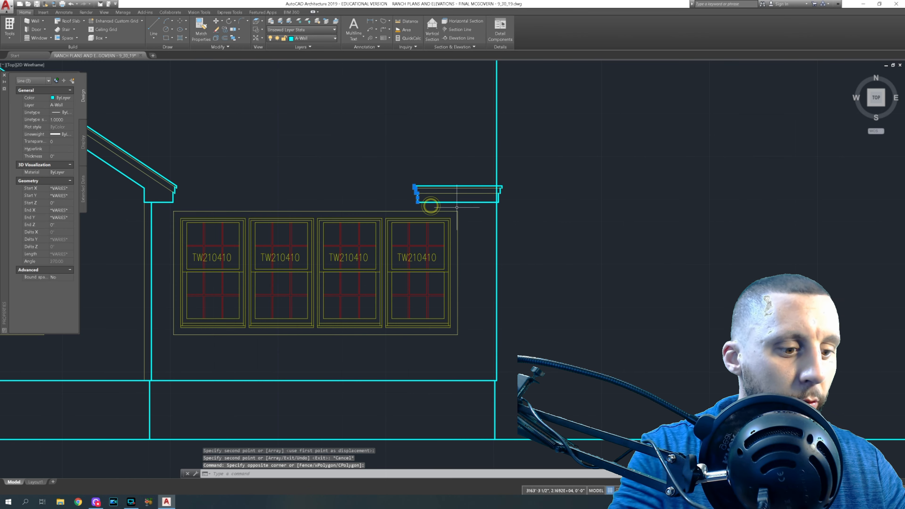
key("Delete")
- Extend the copied fascia's horizontal lines left above the four-window group to meet the main gable's eave
type("e")
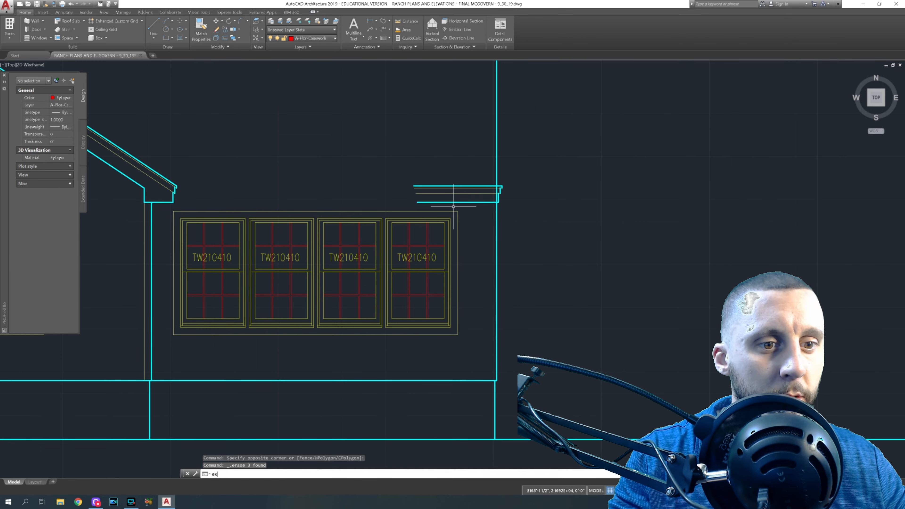
type("x")
key("Return")
key("Return")
middle_click_drag(367, 209, 479, 208)
left_click(526, 185)
left_click(530, 193)
left_click(532, 202)
- Extend the two thin fascia lines farther left to the inner stepped edges of the main gable's eave end
scroll(283, 190, "up", 5)
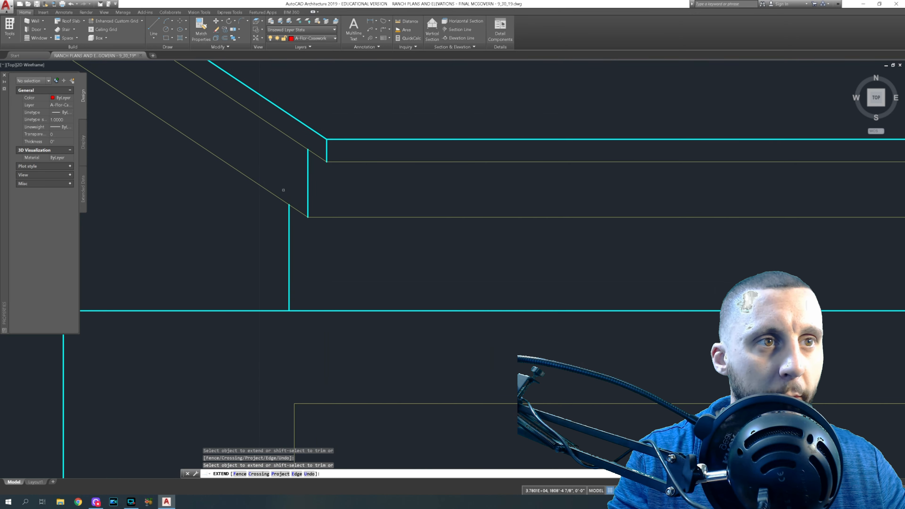
left_click(356, 161)
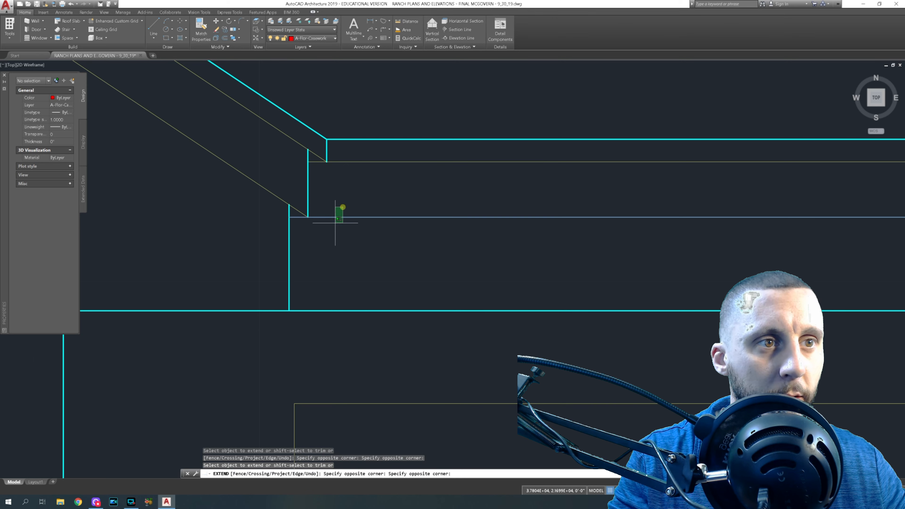
left_click(319, 218)
left_click(309, 216)
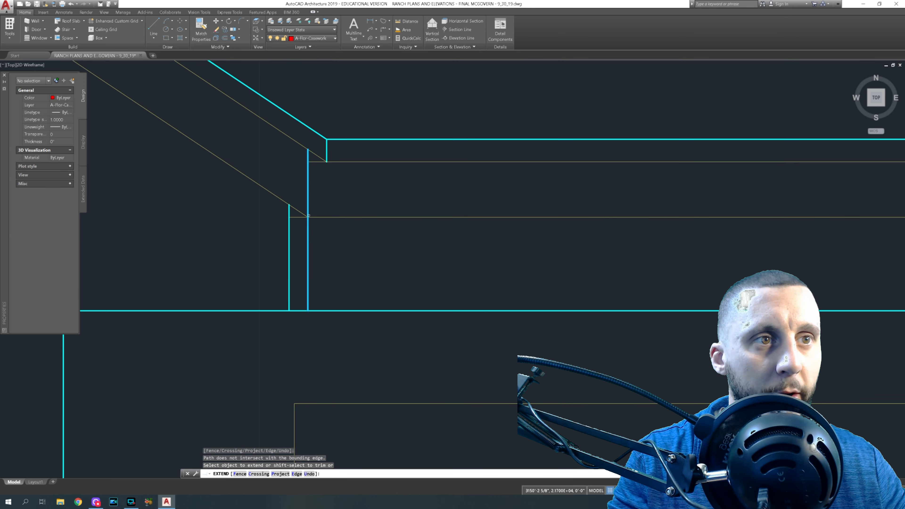
scroll(330, 137, "down", 4)
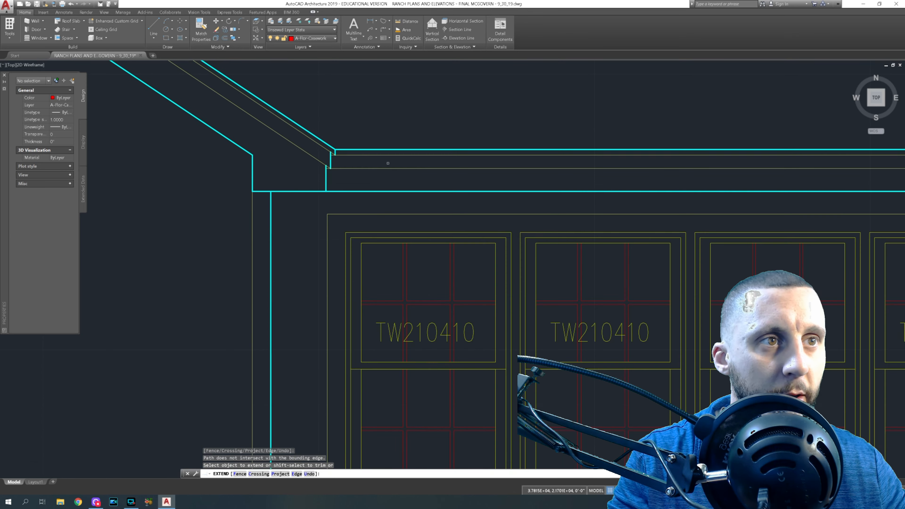
- Trim the far right wall line back to the bottom line of the right section's fascia
scroll(497, 209, "up", 8)
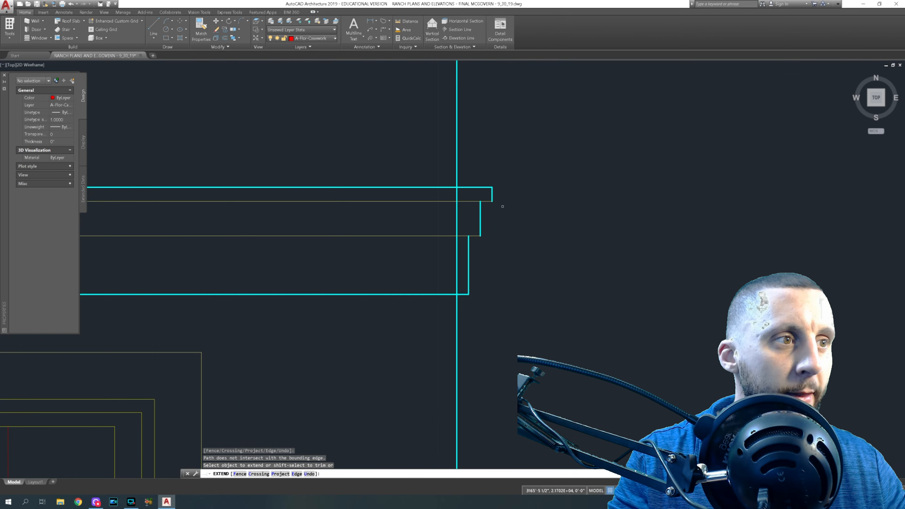
key("Escape")
scroll(491, 208, "down", 6)
type("tr")
key("Return")
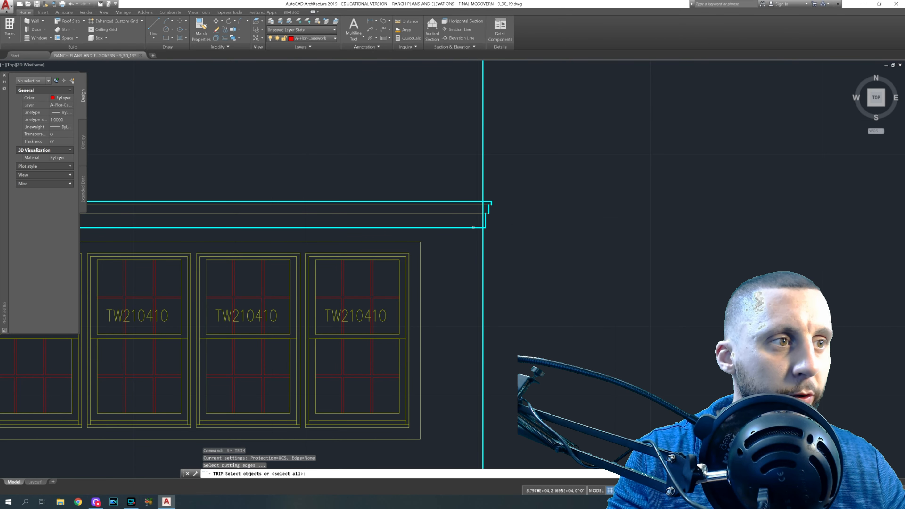
left_click(473, 228)
key("Return")
left_click(483, 196)
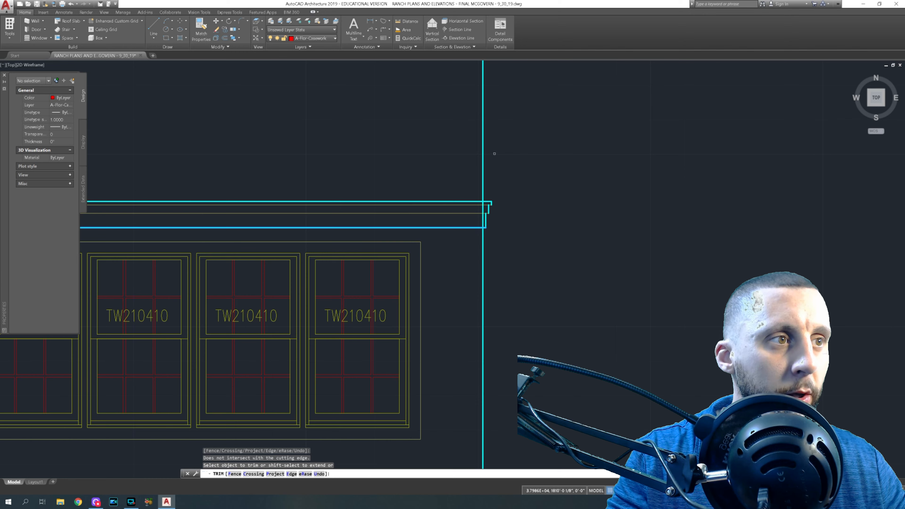
left_click_drag(496, 136, 464, 147)
key("Escape")
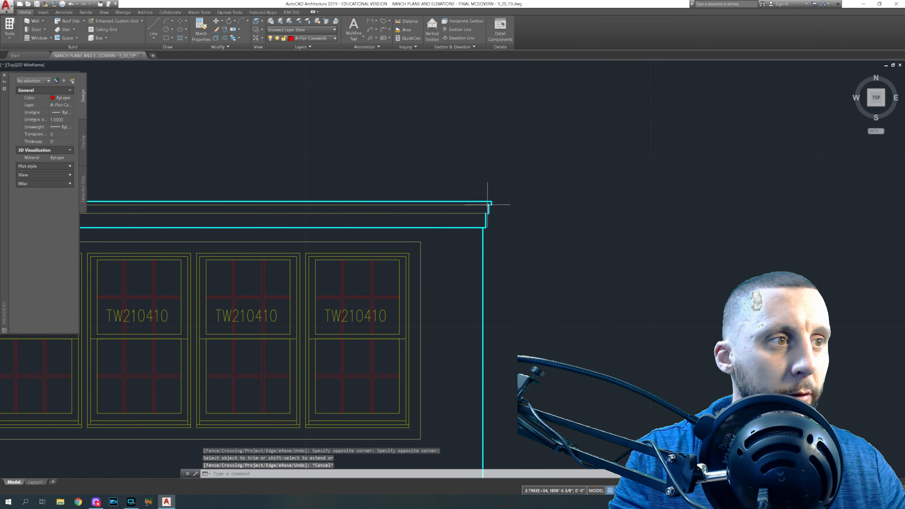
- Stretch the short vertical line at the fascia's upper right end upward past the right section's ridge line
left_click(491, 204)
left_click(491, 203)
scroll(487, 176, "down", 3)
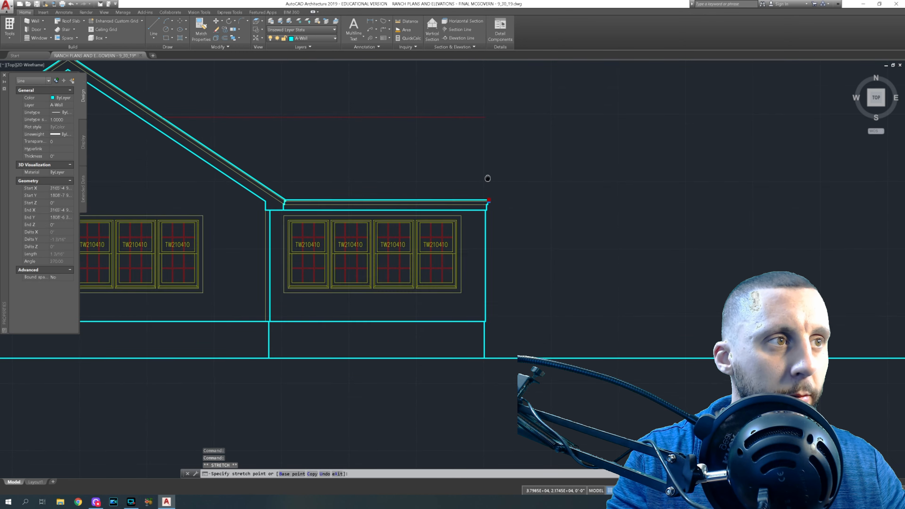
left_click(491, 171)
key("Escape")
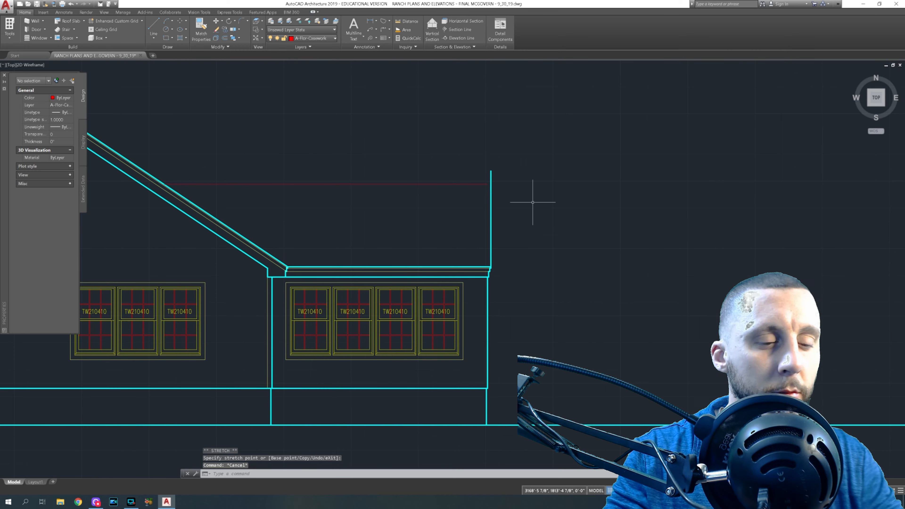
- Fillet the right section's ridge line and the vertical roof edge into a corner with radius 0
type("f")
key("Return")
type("r")
key("Return")
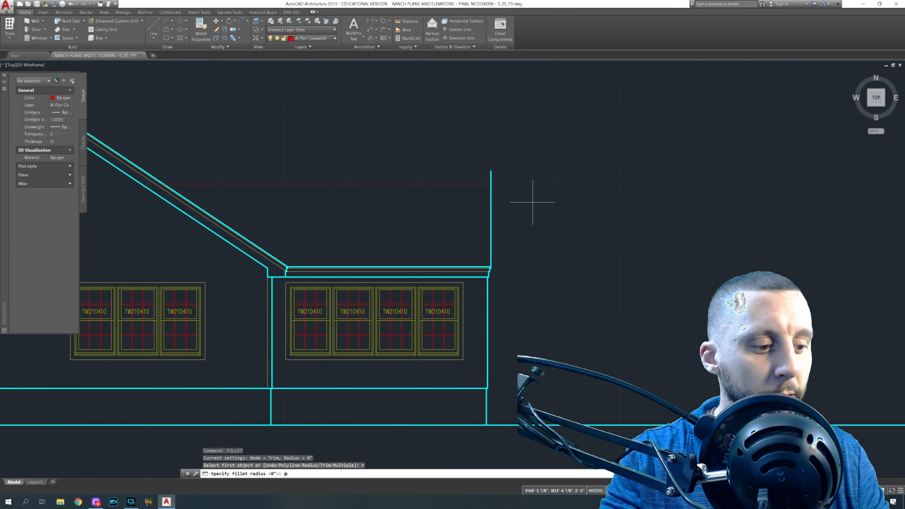
type("0")
key("Return")
left_click(482, 184)
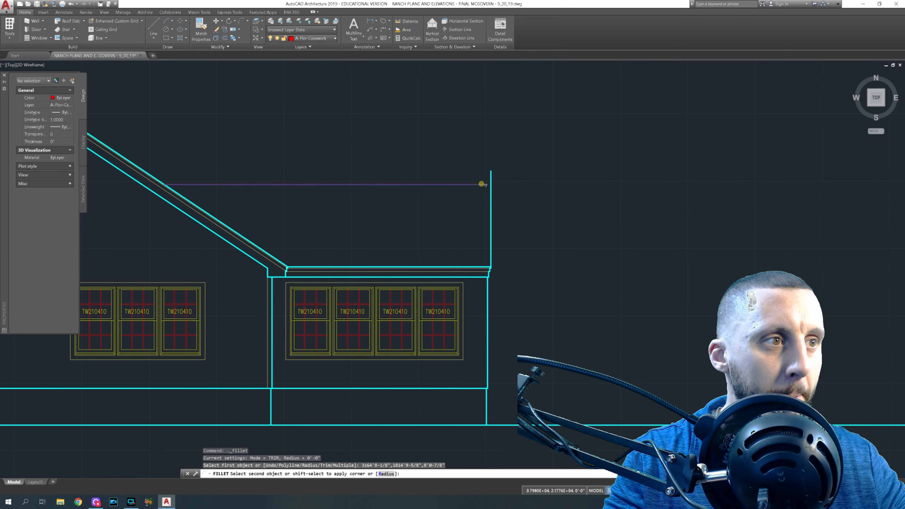
left_click(492, 194)
scroll(515, 198, "down", 2)
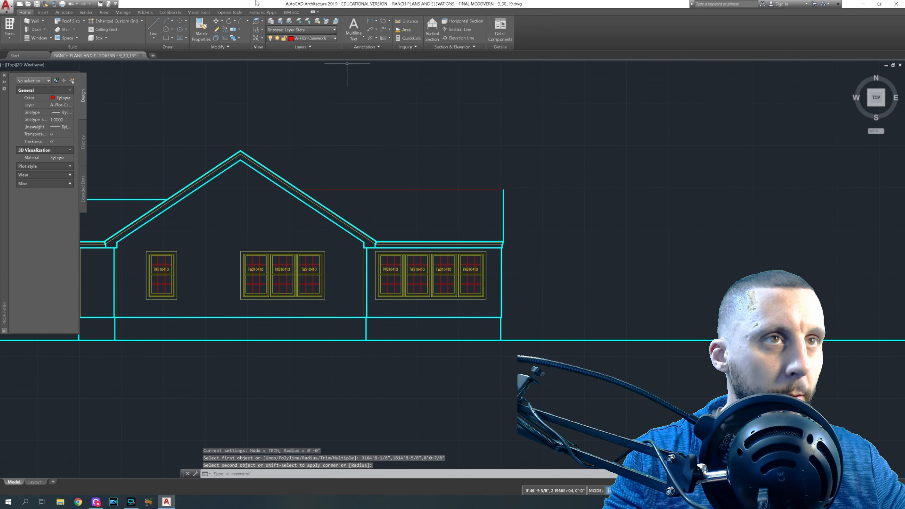
- Match the properties of the vertical roof edge onto the right section's red ridge line
left_click(202, 24)
left_click(503, 204)
left_click(482, 199)
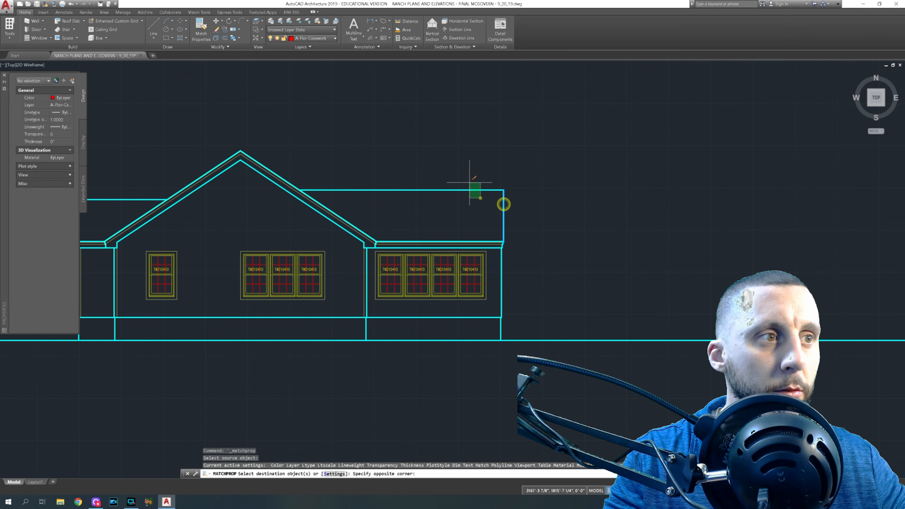
left_click(469, 182)
key("Escape")
- Draw vertical construction lines through the two outermost riser lines of the porch stairs in the floor plan
scroll(480, 198, "down", 2)
middle_click_drag(476, 203, 552, 186)
middle_click_drag(584, 218, 543, 313)
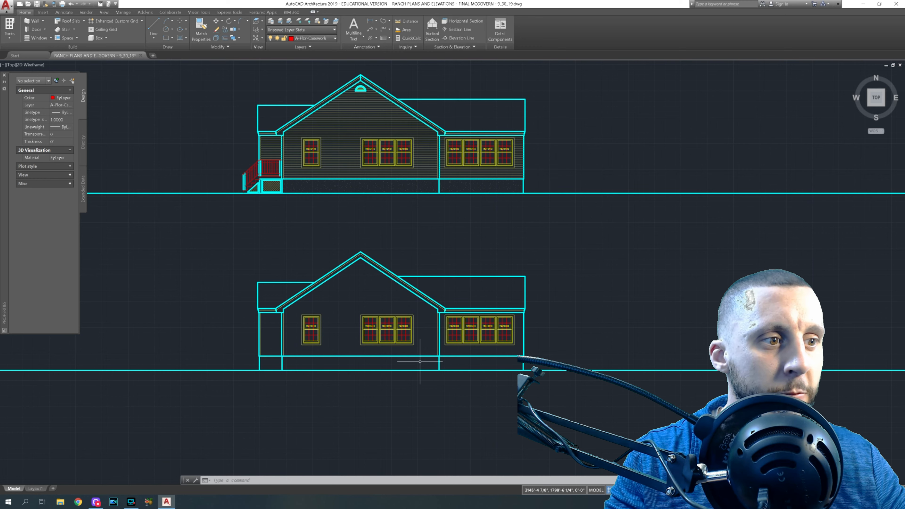
middle_click_drag(422, 356, 458, 330)
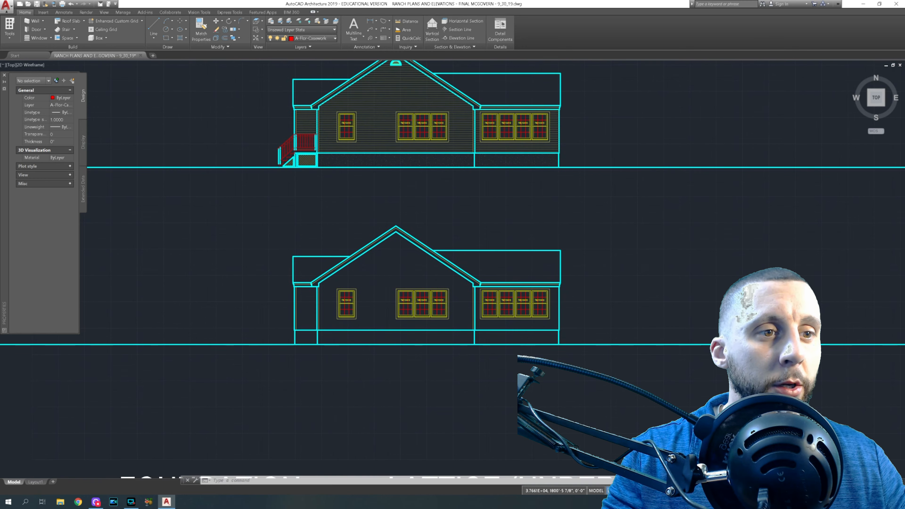
middle_click_drag(318, 258, 367, 222)
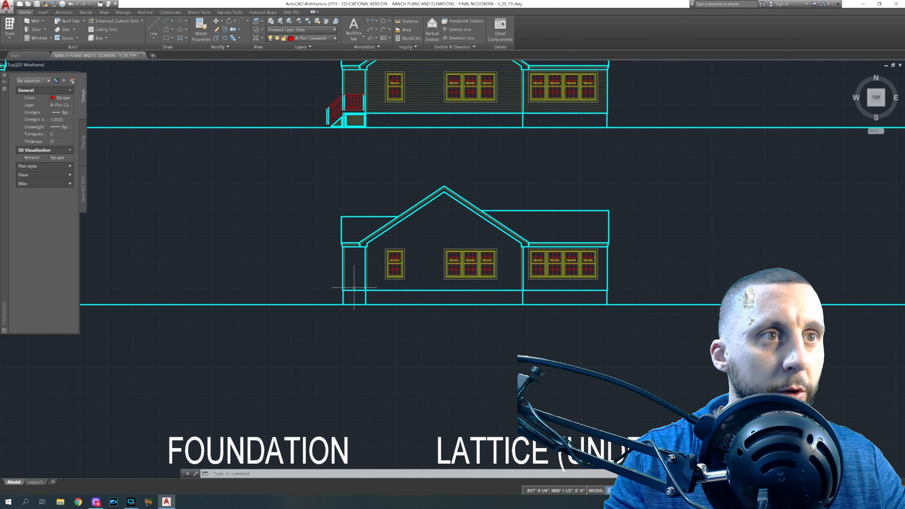
middle_click_drag(351, 268, 351, 320)
scroll(351, 306, "down", 2)
middle_click_drag(353, 256, 357, 333)
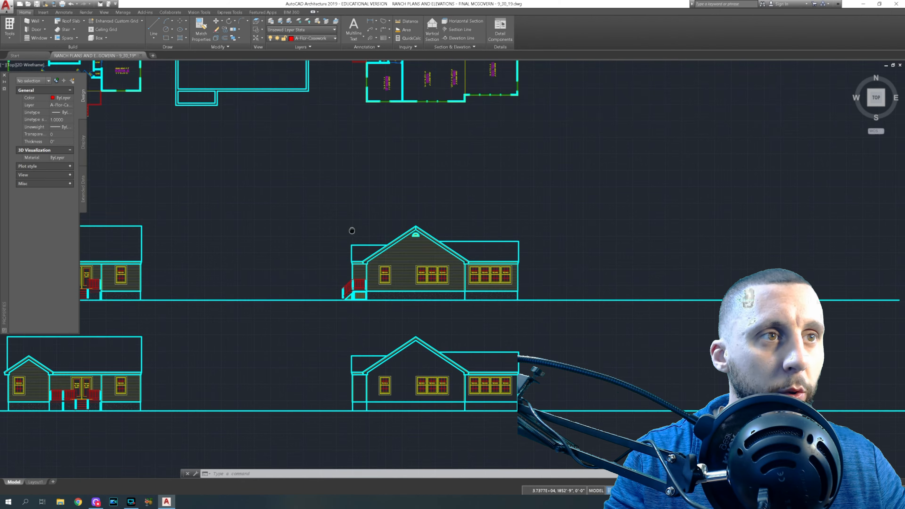
middle_click_drag(352, 219, 353, 303)
scroll(349, 123, "up", 6)
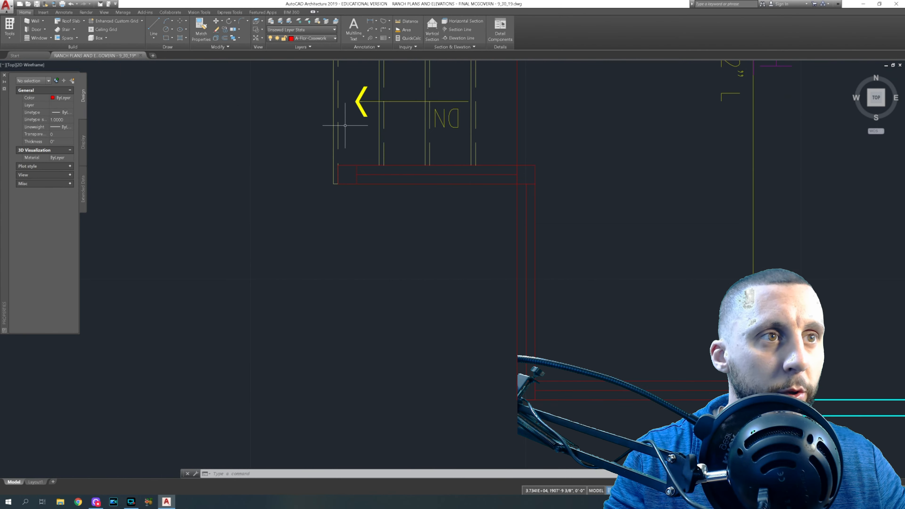
type("xl")
key("Return")
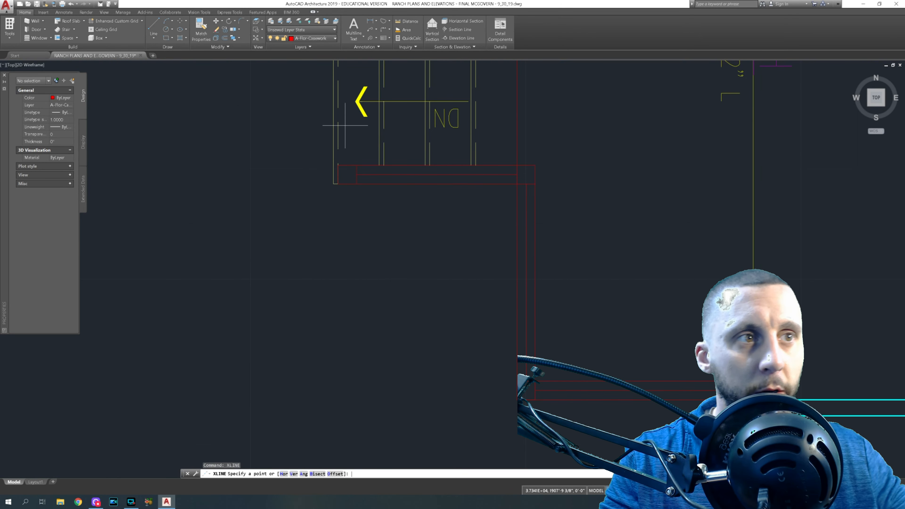
left_click(334, 183)
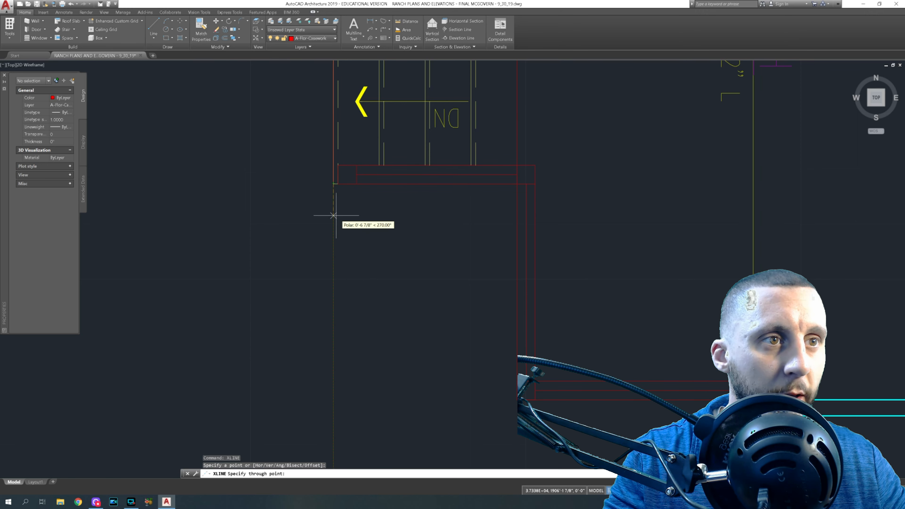
left_click(333, 217)
key("Return")
key("Return")
left_click(338, 184)
left_click(339, 199)
key("Return")
- Draw vertical construction lines through the second pair of riser lines of the porch stairs
key("Return")
left_click(379, 166)
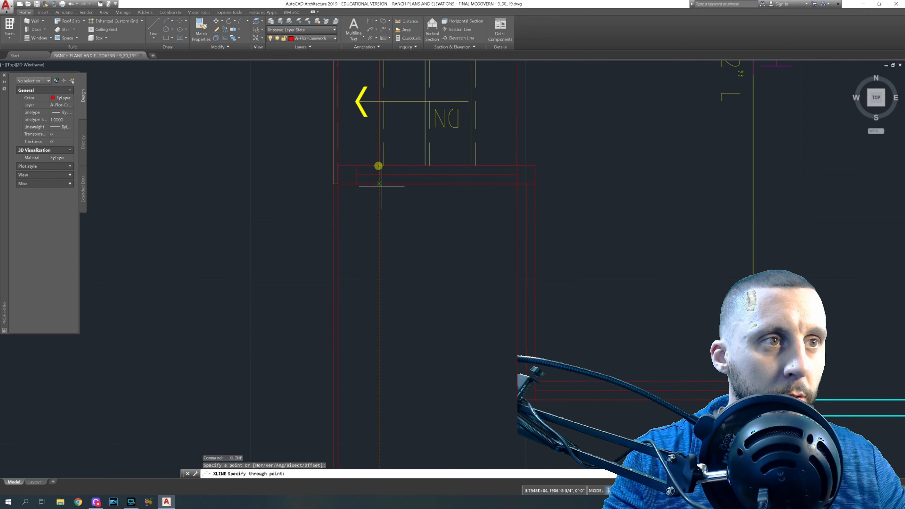
left_click(380, 203)
key("Return")
key("Return")
left_click(383, 165)
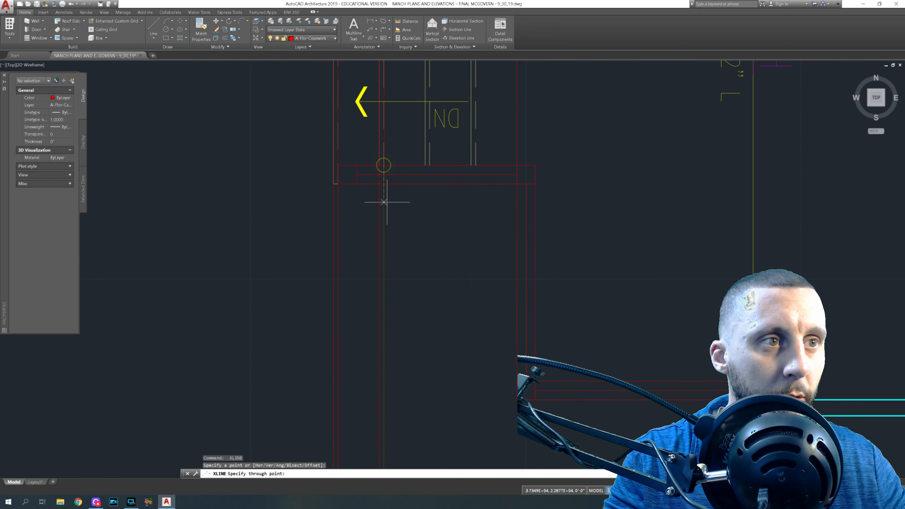
left_click(384, 201)
key("Return")
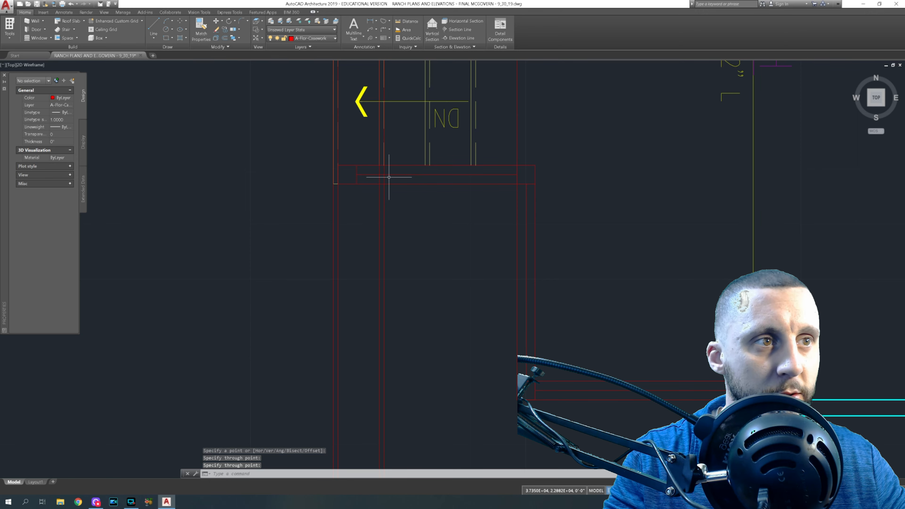
- Draw vertical construction lines through the remaining two riser positions of the porch stairs, nearest the porch deck
key("Return")
left_click(425, 164)
left_click(427, 201)
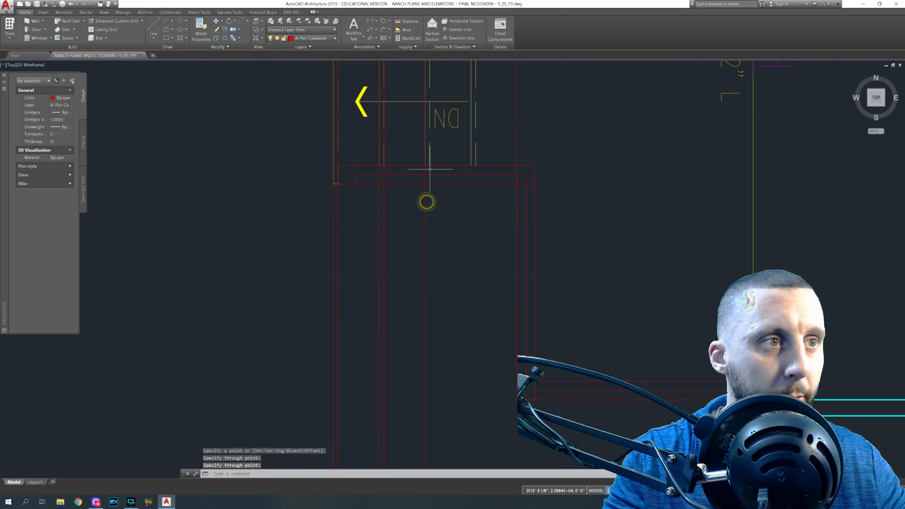
key("Return")
key("Return")
left_click(471, 165)
left_click(472, 195)
key("Return")
key("Return")
left_click(476, 166)
left_click(476, 198)
key("Return")
- Draw a vertical construction line through the outer corner of the porch deck, beside the stairs
scroll(488, 227, "down", 2)
middle_click_drag(497, 254, 460, 192)
key("Return")
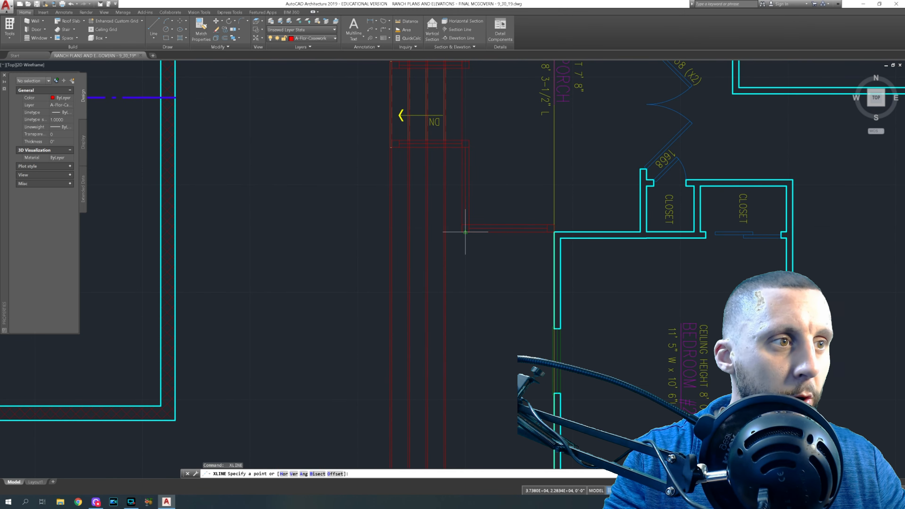
scroll(458, 230, "up", 3)
left_click(458, 231)
scroll(458, 230, "down", 3)
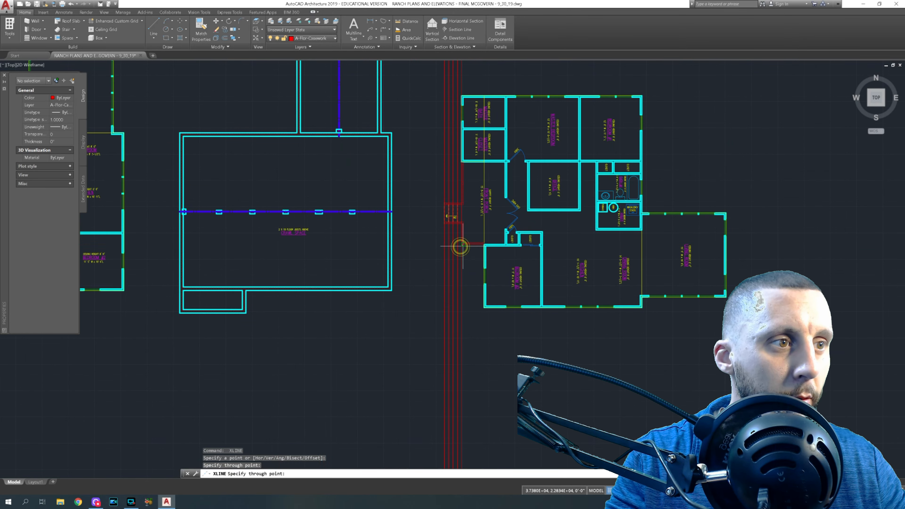
key("Escape")
- Trim the stair and porch construction lines below the new side elevation's ground line
mouse_move(474, 453)
middle_mouse_down()
mouse_move(475, 313)
mouse_move(455, 150)
middle_mouse_up()
middle_click_drag(458, 248, 447, 157)
middle_click_drag(441, 235, 428, 127)
middle_click_drag(376, 266, 483, 222)
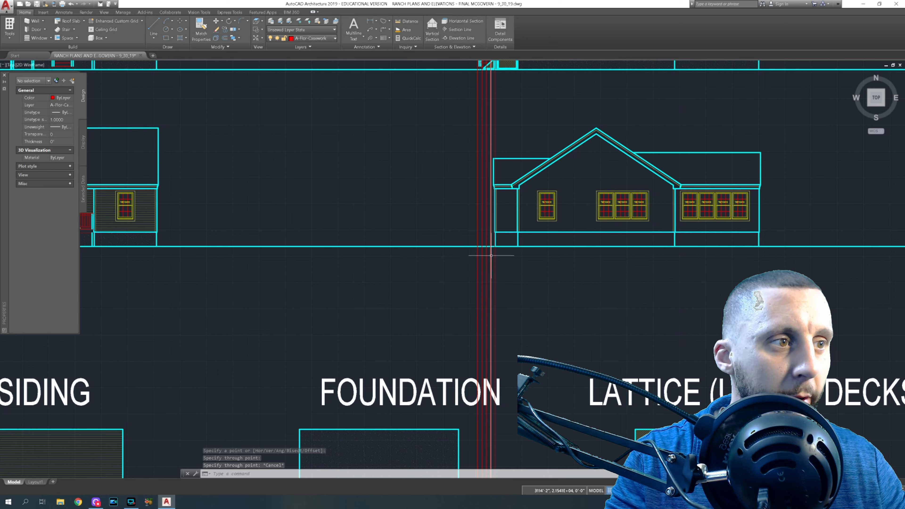
scroll(486, 253, "up", 4)
type("tr")
key("Return")
left_click(439, 234)
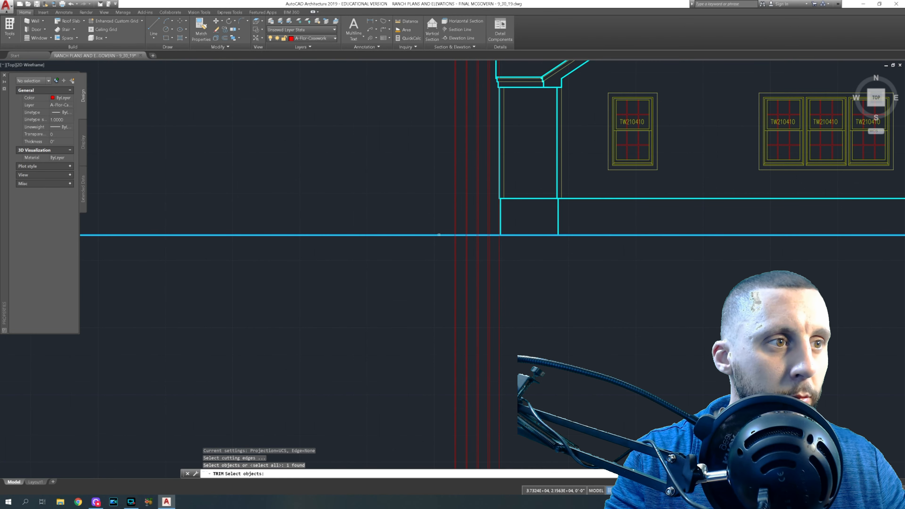
key("Return")
left_click(518, 273)
left_click(438, 297)
middle_click_drag(450, 248, 417, 335)
middle_click_drag(428, 272, 424, 319)
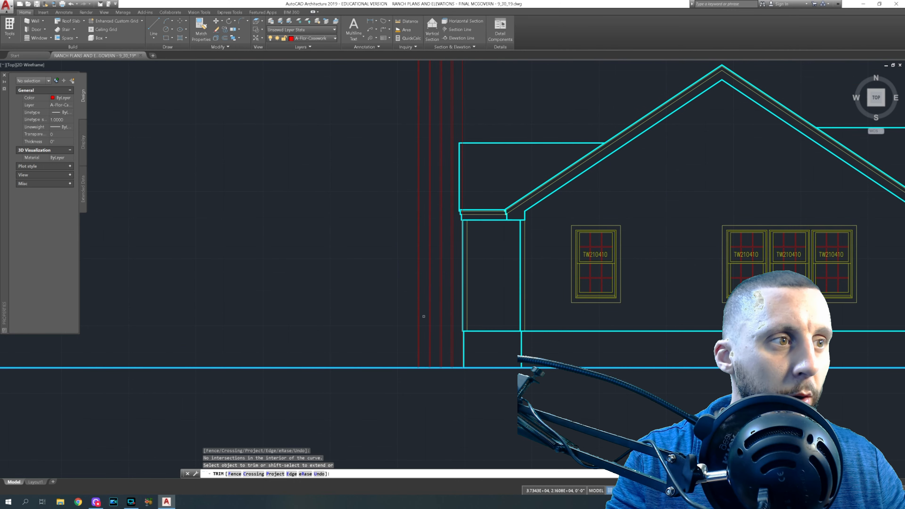
key("Escape")
- Draw a line across the stair construction lines above the side elevation's left roof section
left_click(154, 28)
left_click(365, 100)
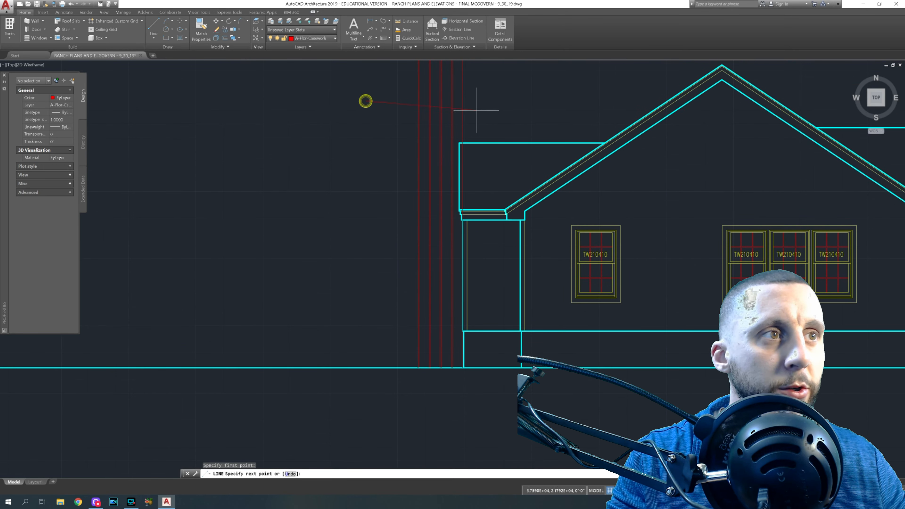
- Draw a horizontal cutting line across the red vertical stair lines, above the porch roof of the side elevation
left_click(491, 101)
key("Escape")
middle_click_drag(487, 114, 490, 145)
- Trim the red vertical stair lines above the horizontal cutting line, and erase the cutting line
type("tr")
key("Return")
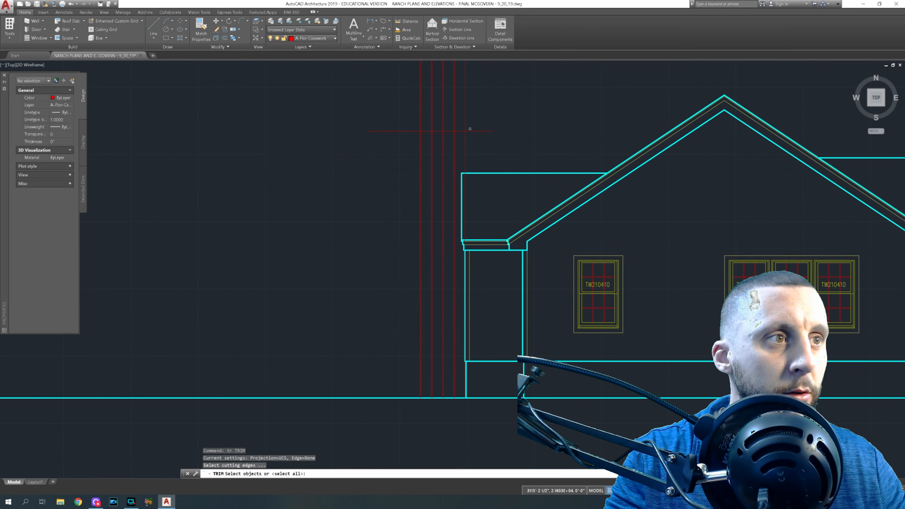
left_click(472, 131)
key("Return")
left_click(475, 140)
left_click(483, 145)
left_click(482, 106)
left_click(401, 102)
key("Escape")
left_click(395, 109)
left_click(375, 143)
key("Delete")
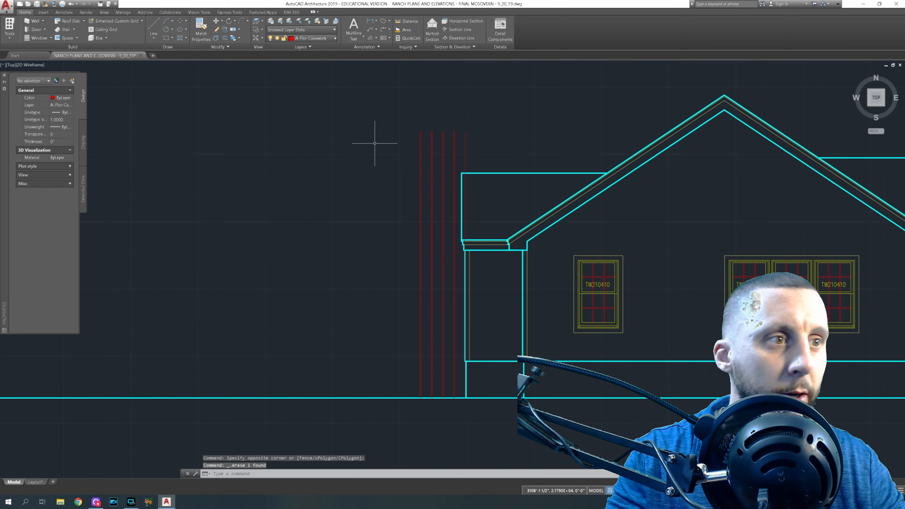
- Place a horizontal construction line (XLINE) at the underside of the lowest stair tread in the front elevation
scroll(384, 147, "down", 1)
scroll(384, 147, "down", 3)
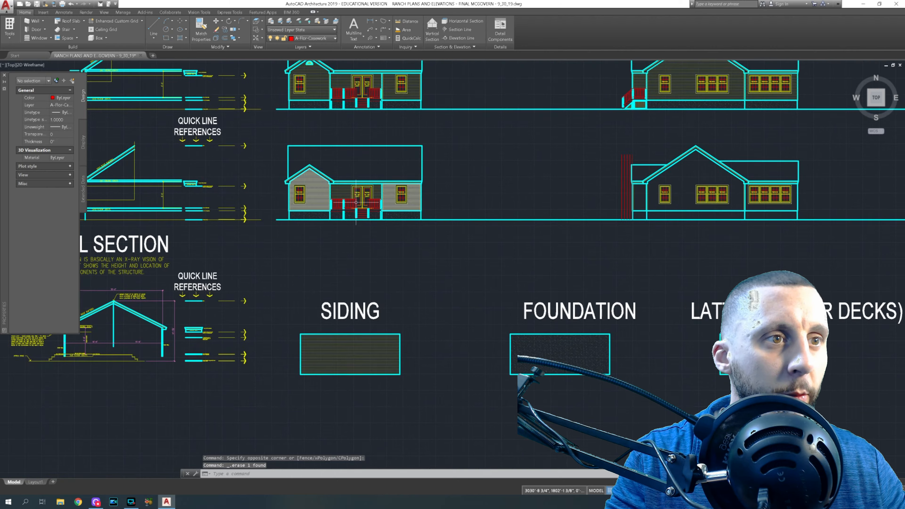
scroll(357, 206, "up", 10)
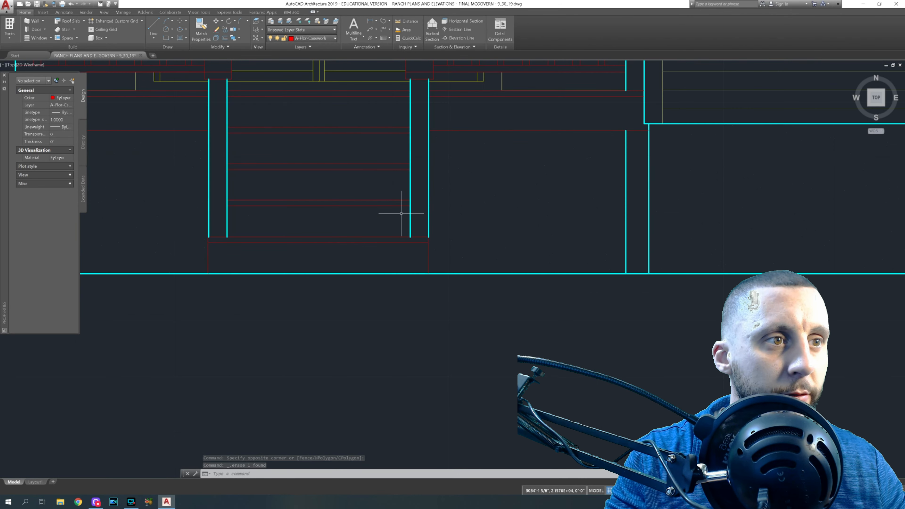
type("xl")
key("Return")
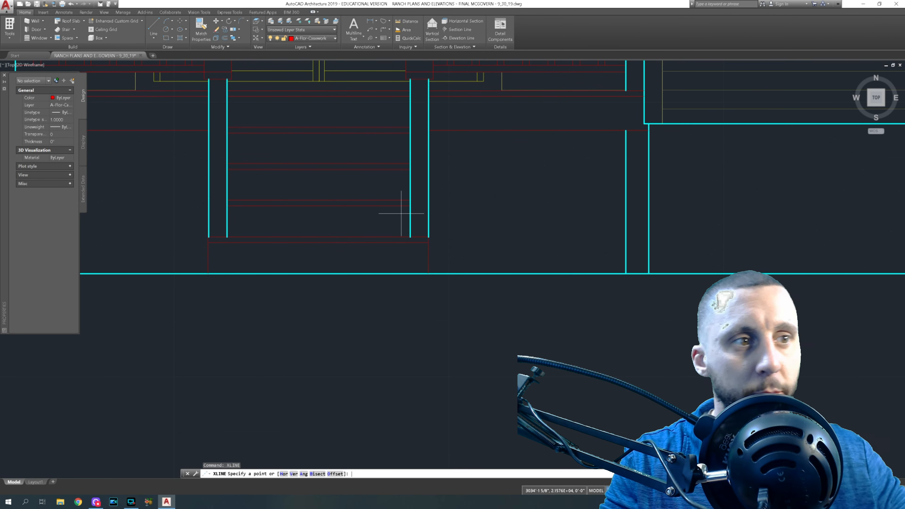
left_click(429, 243)
left_click(446, 247)
key("Return")
- Copy the horizontal construction line to the other tread edges of the front elevation stairs
left_click(460, 239)
left_click(453, 245)
type("copy")
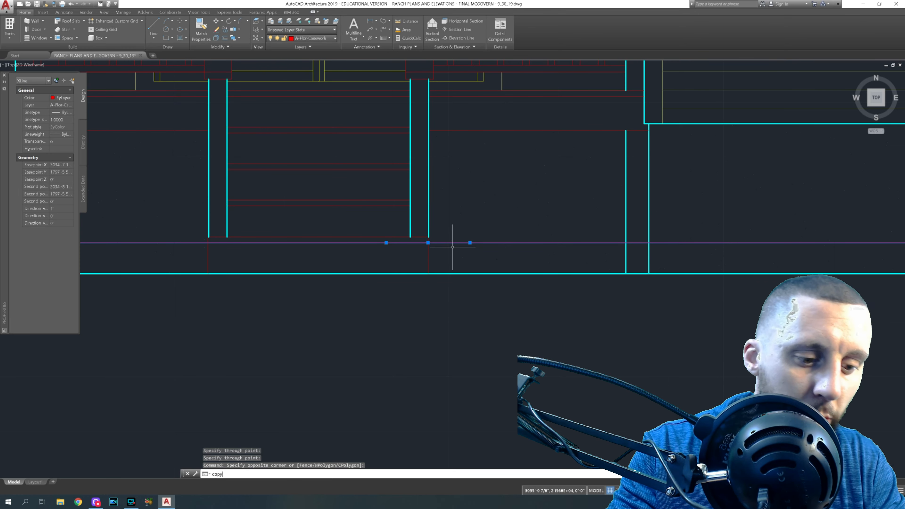
key("Return")
left_click(428, 243)
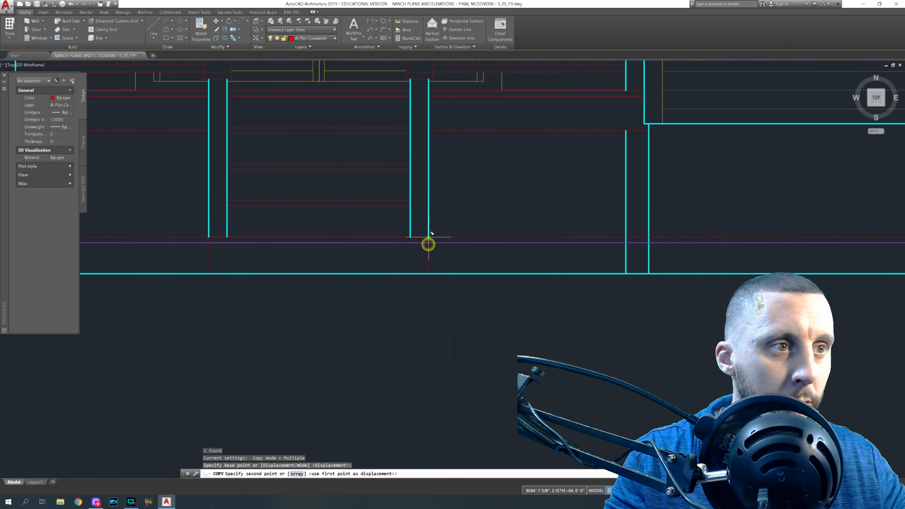
left_click(428, 237)
left_click(410, 206)
left_click(410, 169)
left_click(410, 164)
middle_click_drag(409, 145, 406, 179)
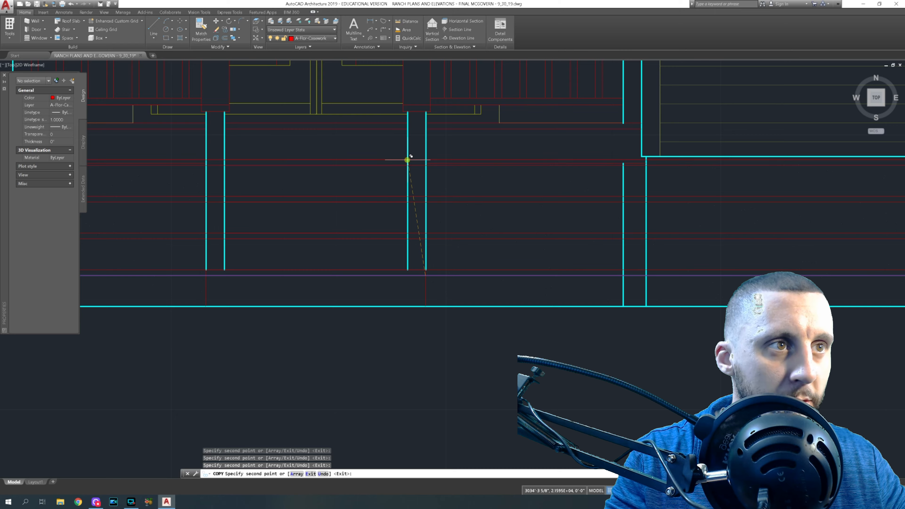
middle_click_drag(411, 156, 406, 180)
scroll(406, 144, "down", 5)
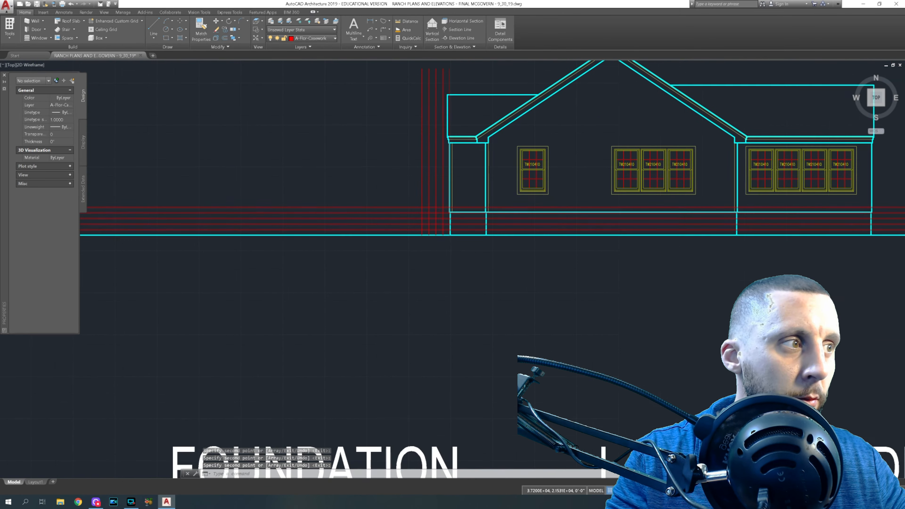
- Trim the horizontal construction lines beyond the outermost vertical stair line, using that line and the house's near wall and foundation edges as boundaries
scroll(444, 210, "up", 6)
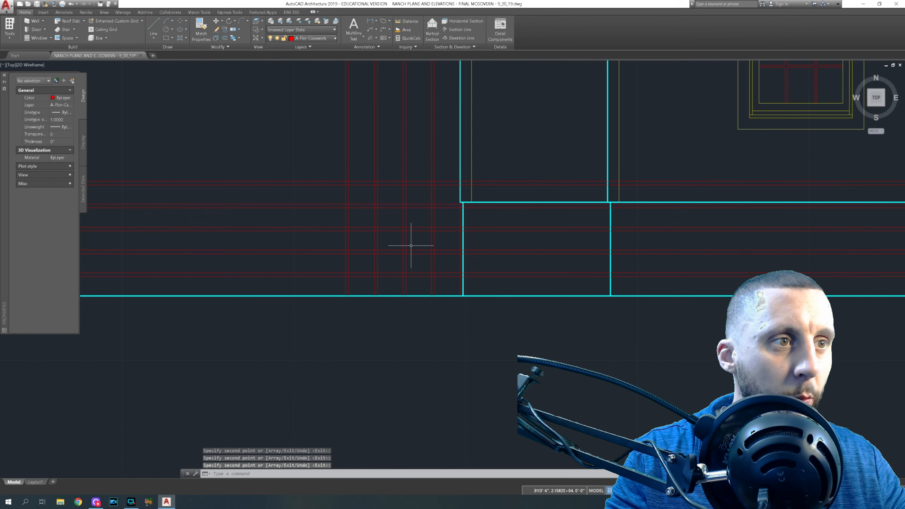
scroll(377, 322, "down", 5)
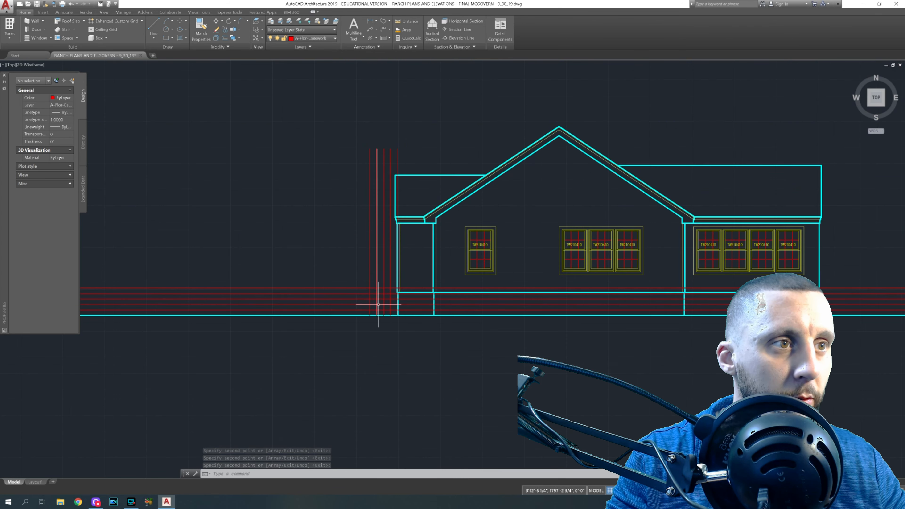
scroll(383, 353, "up", 5)
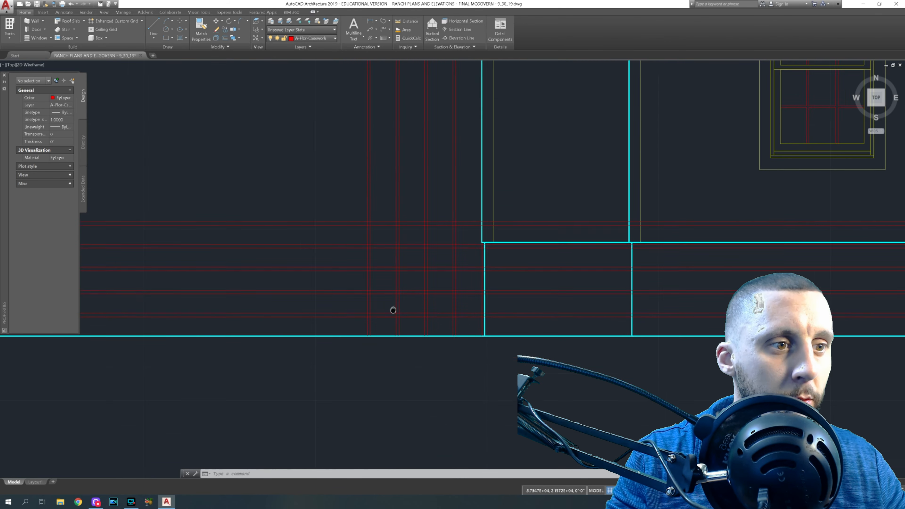
type("tr")
key("Return")
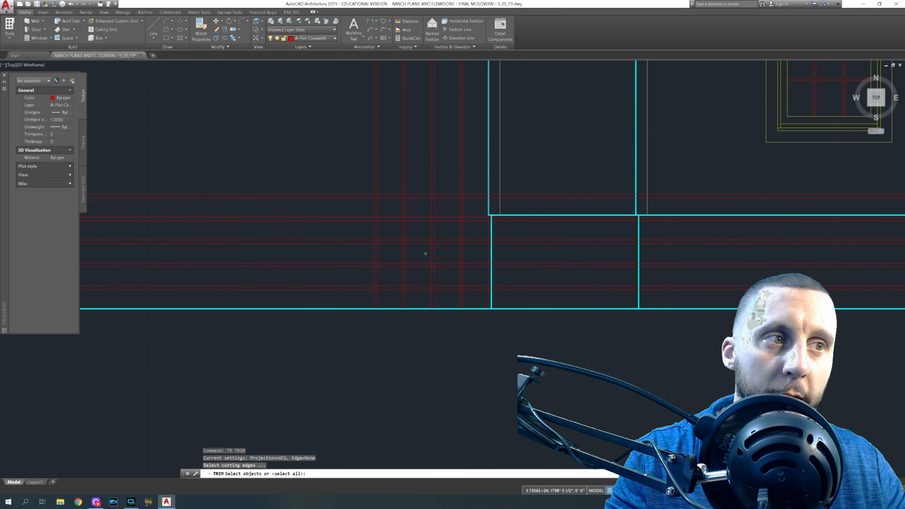
left_click(374, 183)
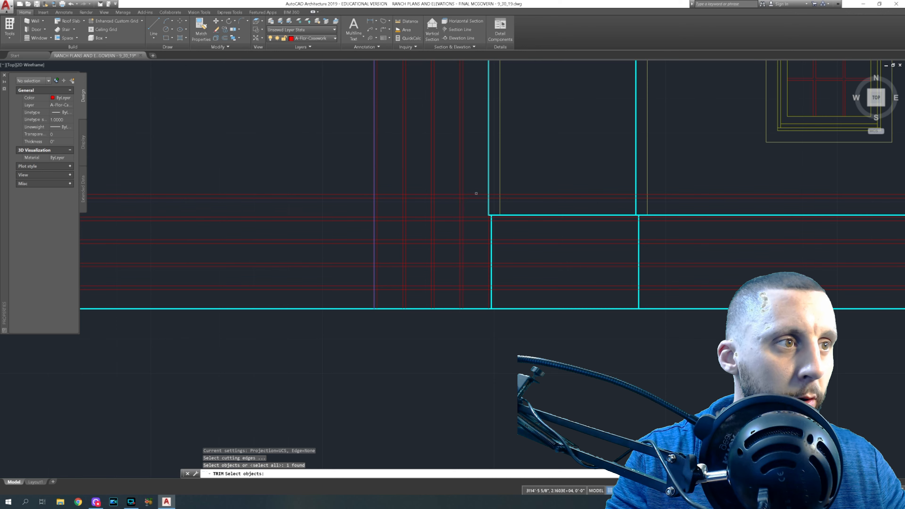
left_click(492, 228)
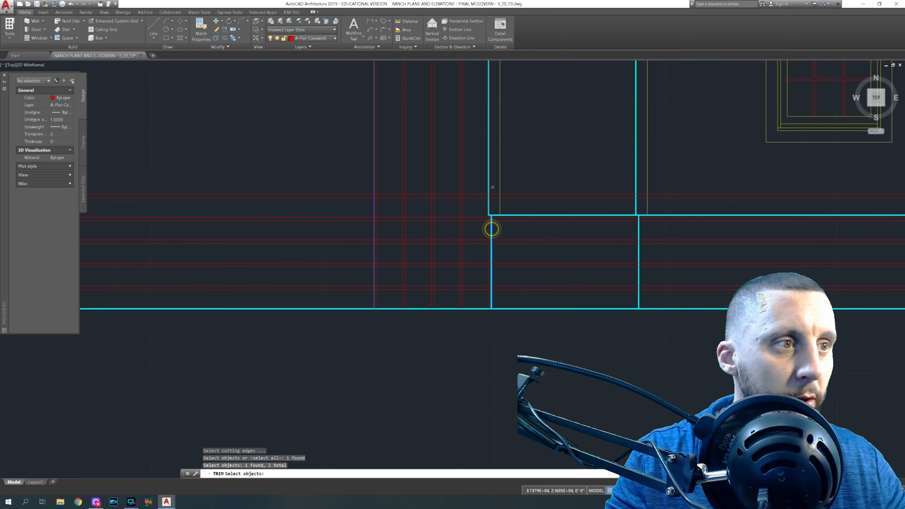
left_click(488, 176)
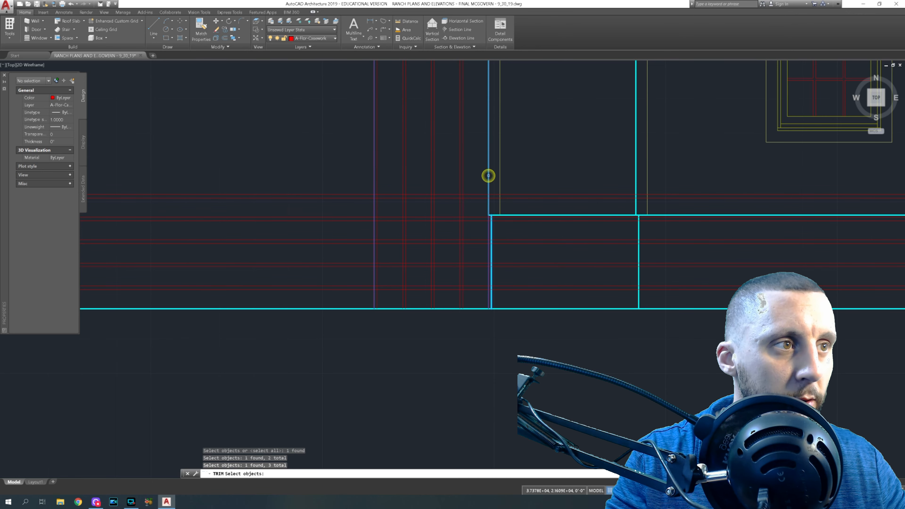
key("Return")
left_click(492, 173)
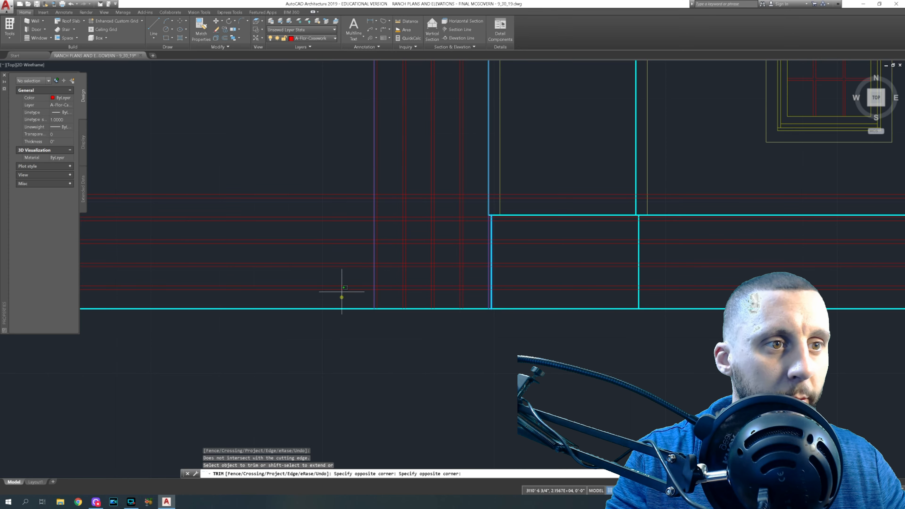
- Trim the horizontal construction lines that run across and past the house, keeping only the stair grid
scroll(328, 180, "down", 6)
middle_click_drag(307, 232, 273, 241)
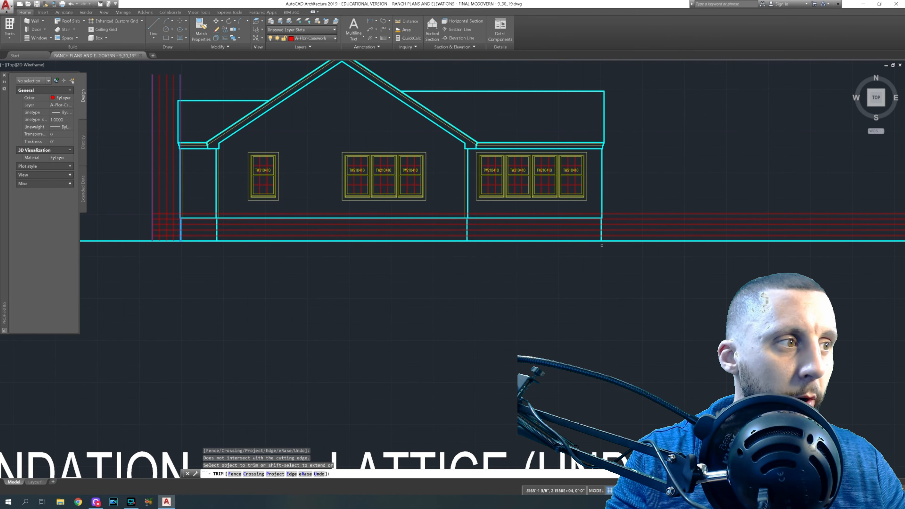
left_click(619, 239)
left_click(610, 200)
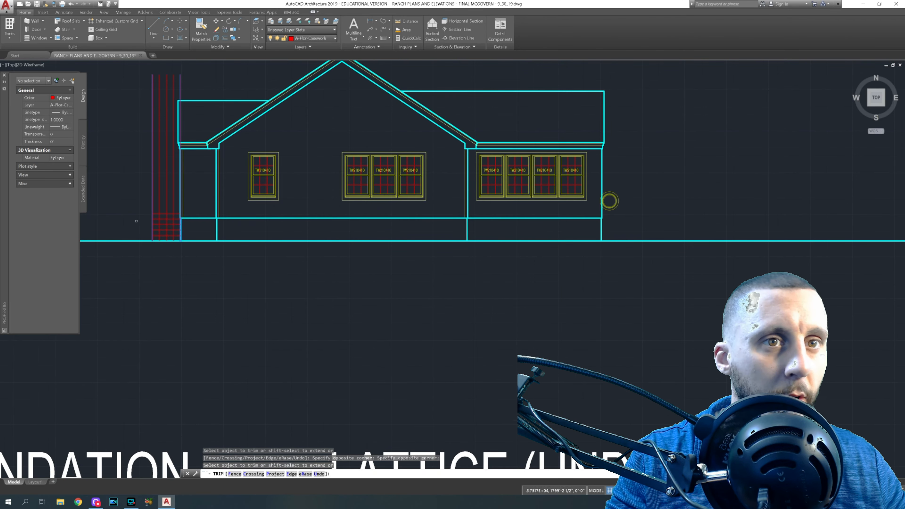
scroll(136, 221, "up", 4)
middle_click_drag(138, 219, 347, 291)
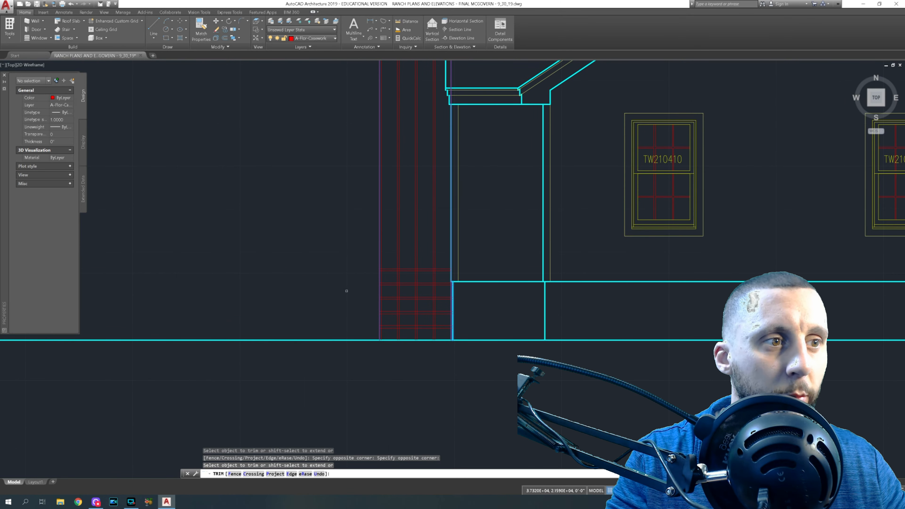
key("Escape")
- Trim the vertical stair lines above the top horizontal line of the stair grid, using all objects as cutting edges
type("tr")
key("Return")
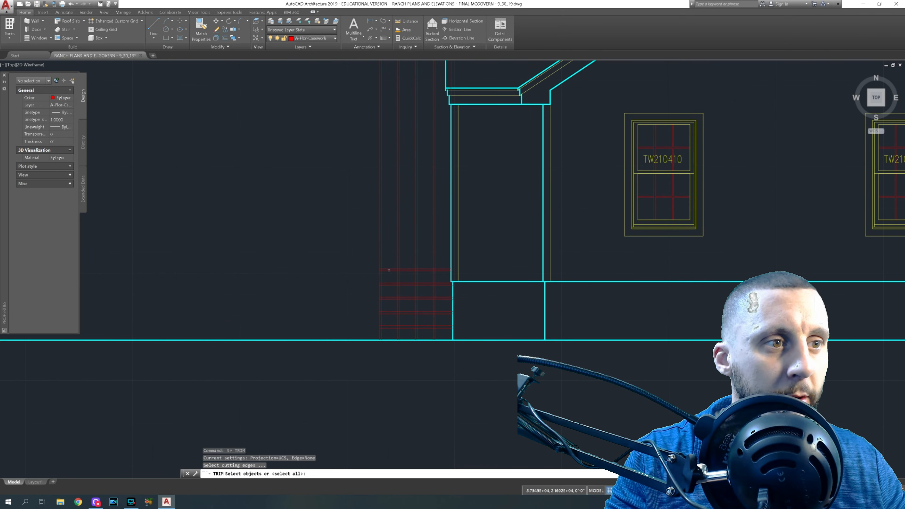
key("Return")
left_click(426, 233)
left_click(359, 232)
scroll(359, 237, "down", 2)
left_click(372, 280)
key("Escape")
- Shorten the remaining tall vertical line at the house wall by stretching its upper end down to the stair grid's top line
left_click(409, 120)
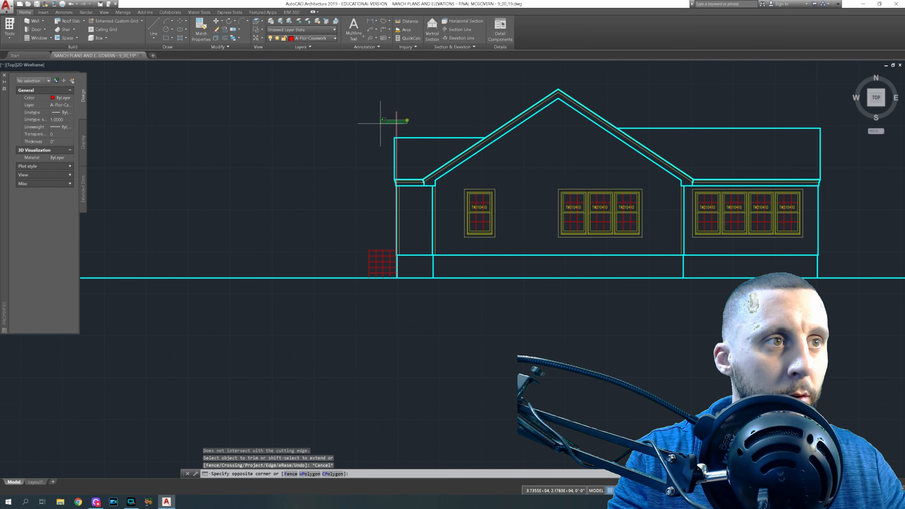
left_click(379, 124)
left_click(397, 111)
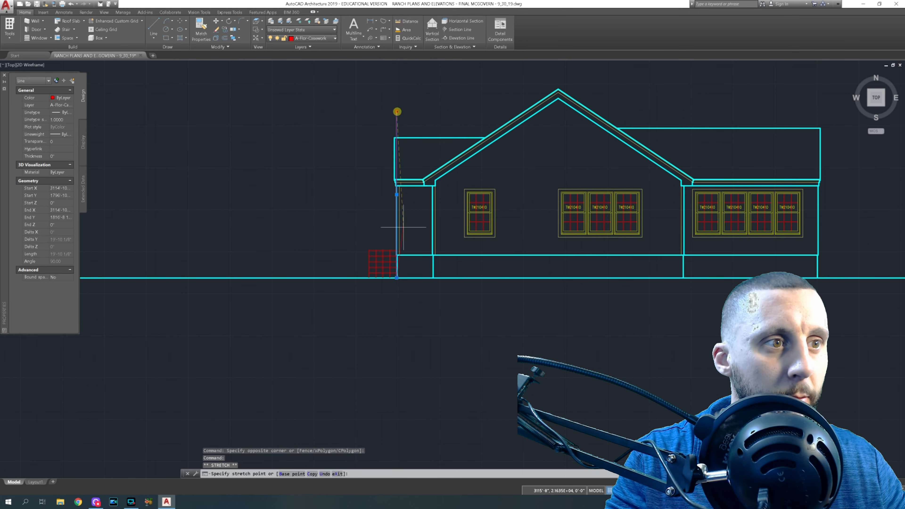
scroll(397, 251, "up", 10)
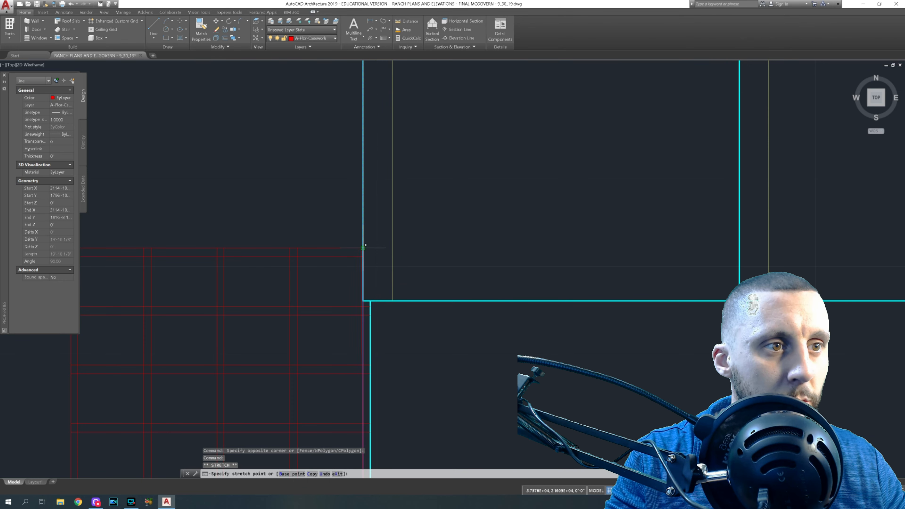
key("Escape")
scroll(363, 250, "down", 8)
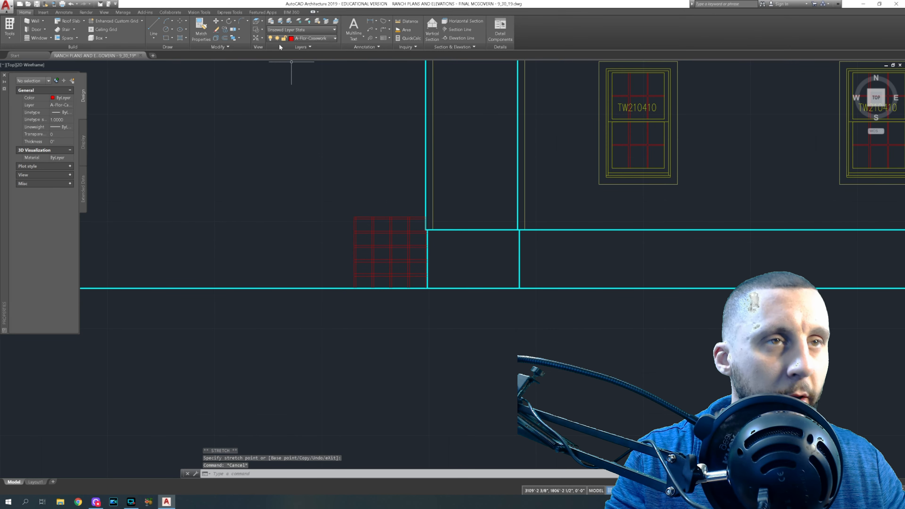
- Trace the bottom riser, nosing and tread top of the stairs with a polyline starting at the ground line
left_click(154, 38)
left_click(166, 62)
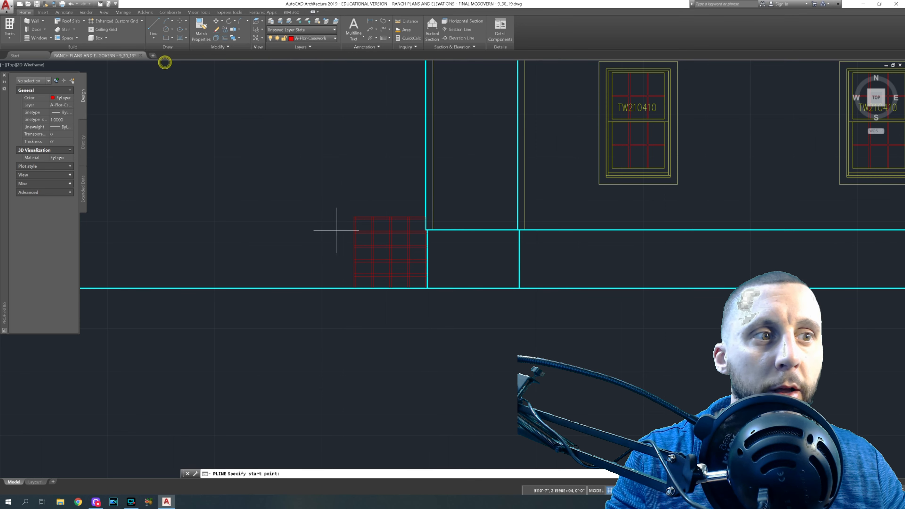
scroll(356, 287, "up", 5)
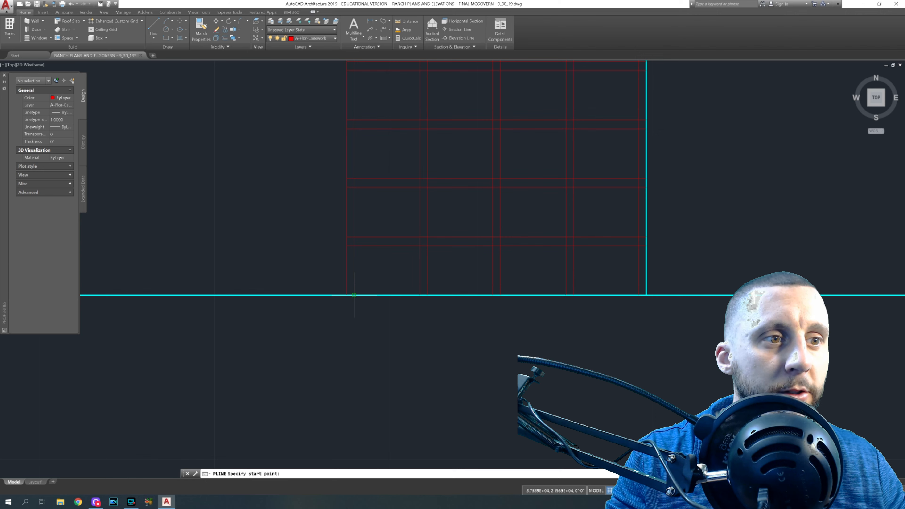
left_click(354, 295)
left_click(354, 245)
left_click(345, 246)
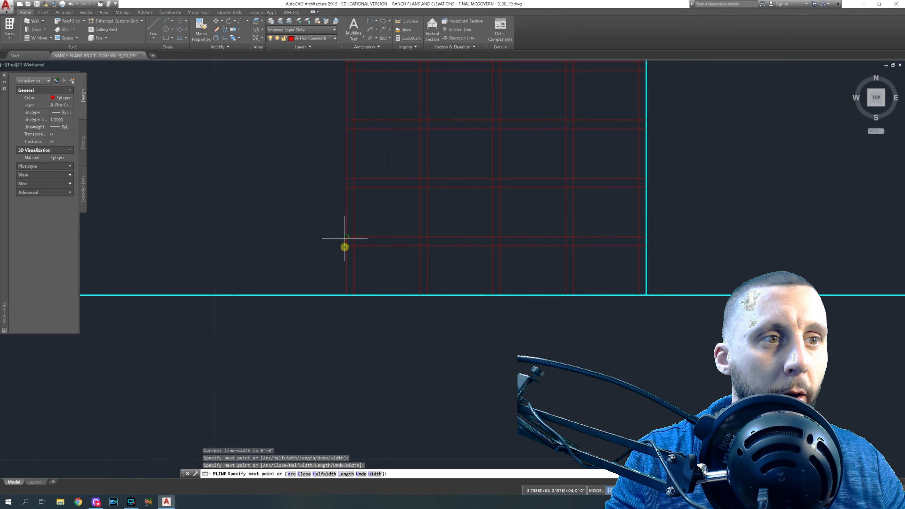
left_click(346, 236)
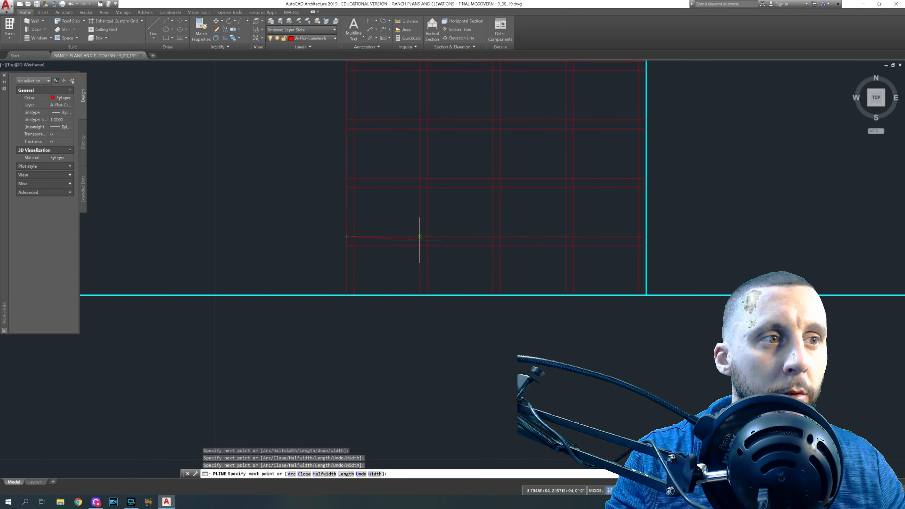
key("Escape")
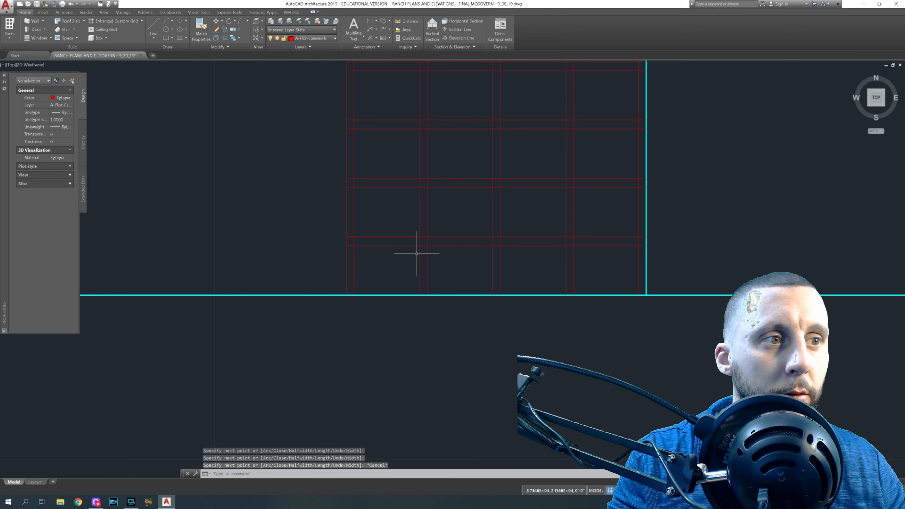
- Erase the stair construction grid, including the vertical line at the house wall, keeping only the traced polyline
scroll(416, 255, "down", 5)
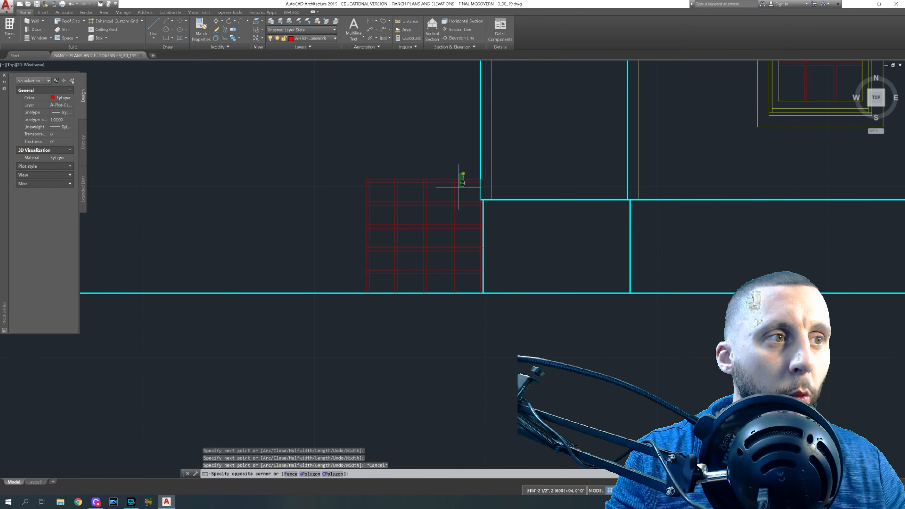
left_click(464, 174)
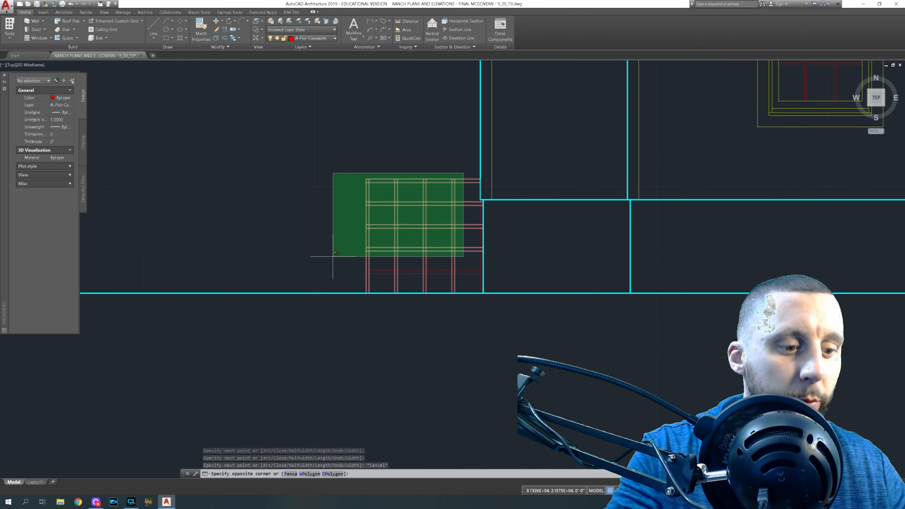
left_click(332, 257)
key("Delete")
left_click(459, 277)
left_click(455, 267)
key("Delete")
left_click(480, 259)
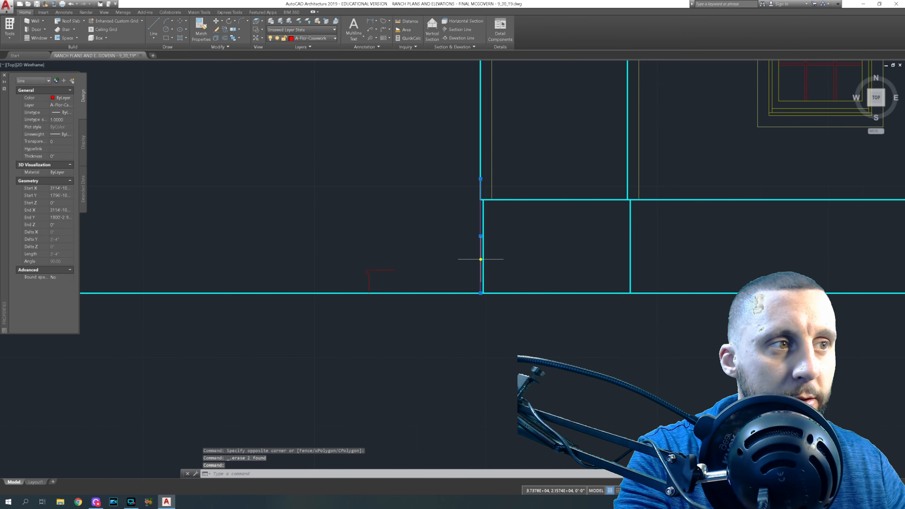
key("Delete")
- Explode the traced step polyline at the ground line into separate lines
scroll(375, 280, "up", 3)
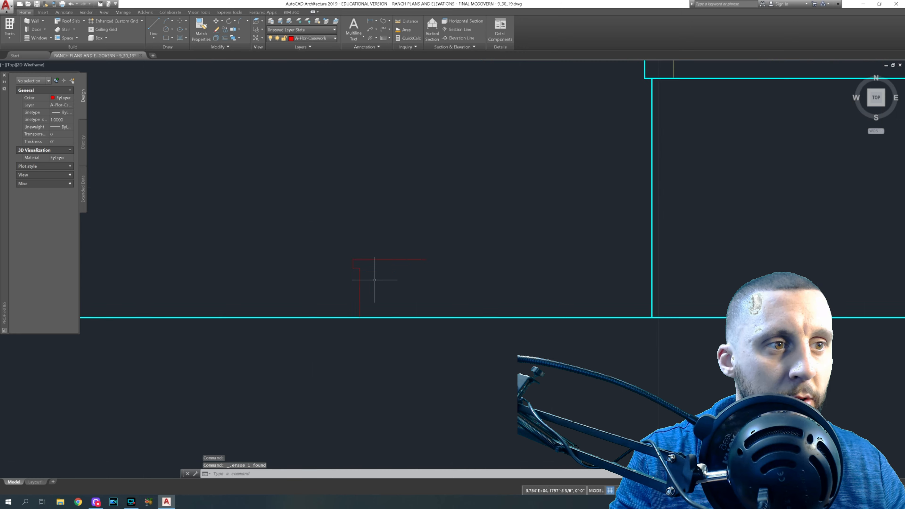
left_click(356, 267)
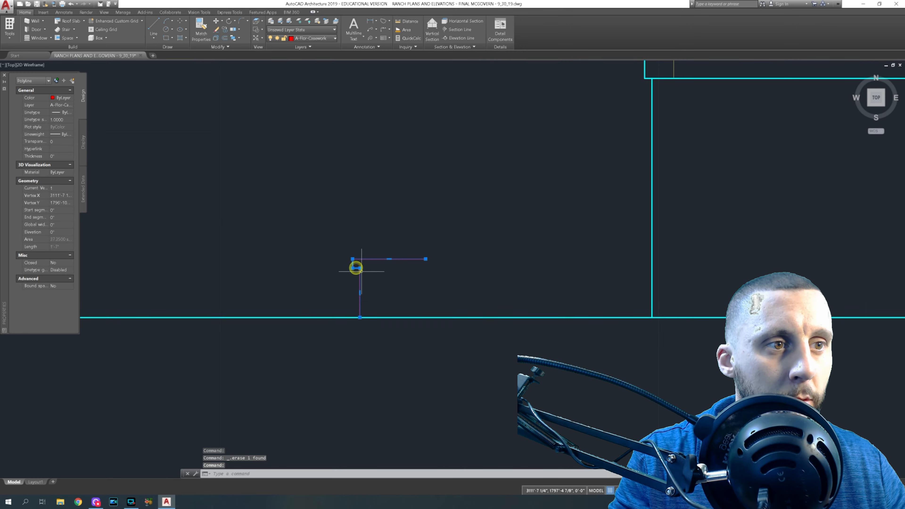
type("ex")
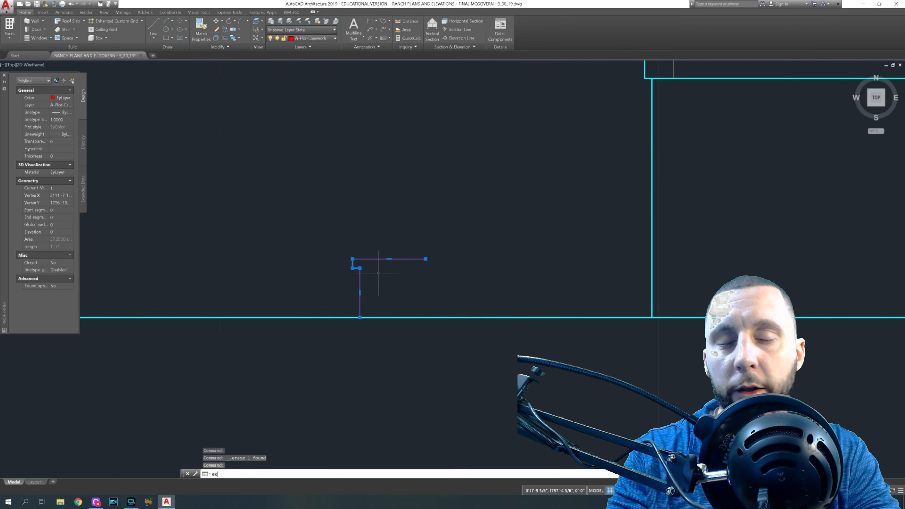
type("plode")
key("Return")
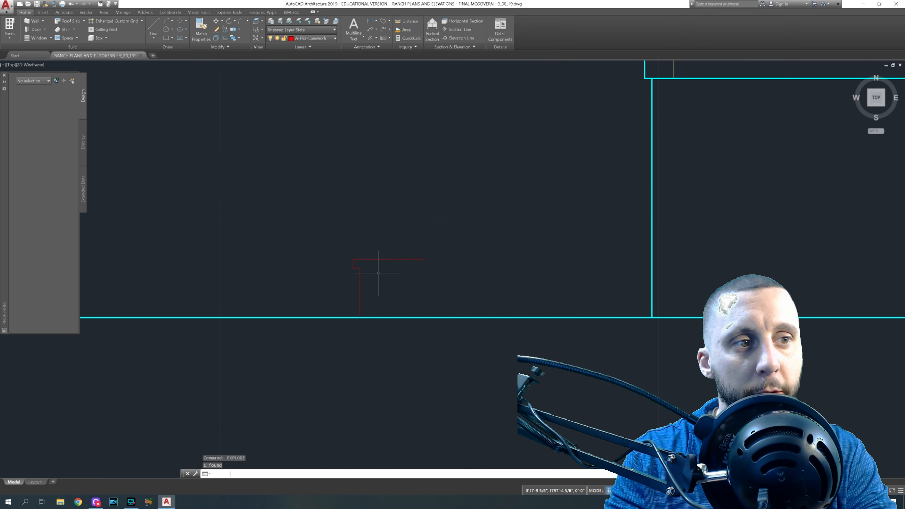
- Stretch the short nosing underside line horizontally until it aligns with the inner end of the tread top
left_click(360, 267)
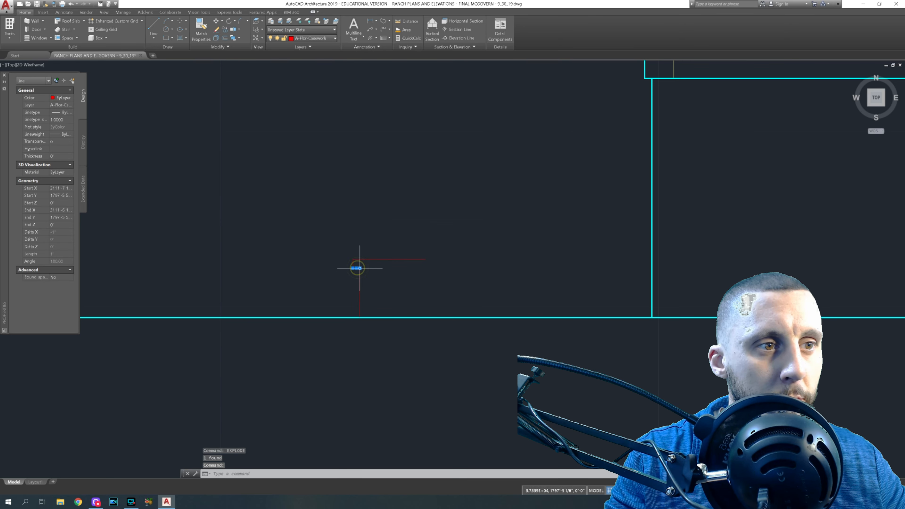
left_click(357, 268)
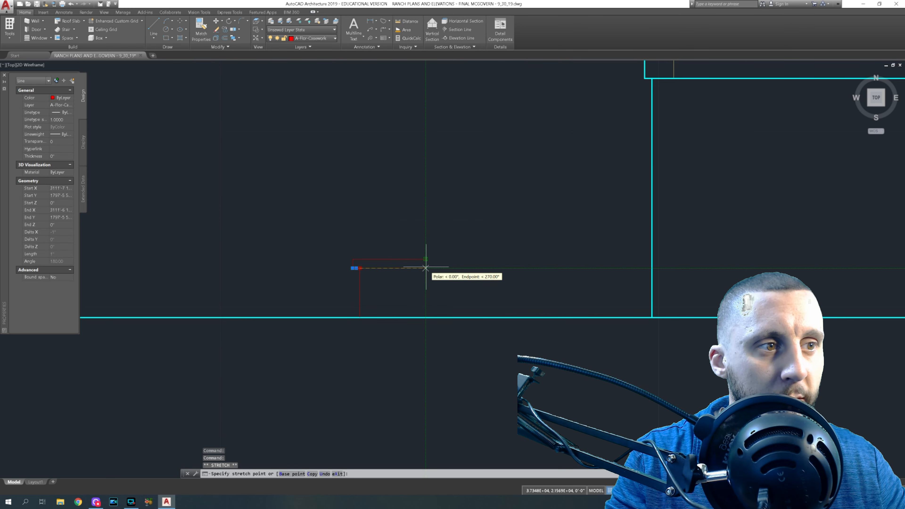
key("Escape")
- Copy the complete bottom step four times from its riser base, placing each copy at the preceding tread's inner end
left_click(425, 237)
left_click(333, 271)
type("co")
key("Return")
left_click(360, 317)
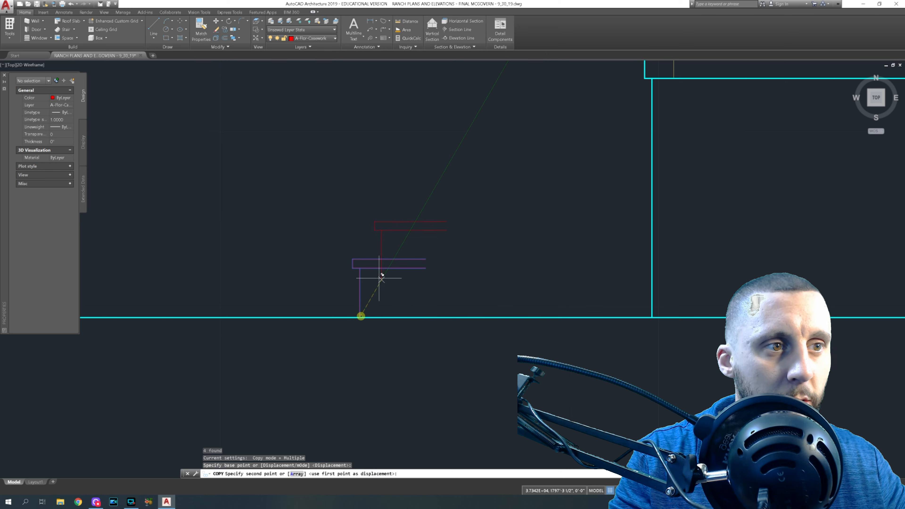
left_click(426, 258)
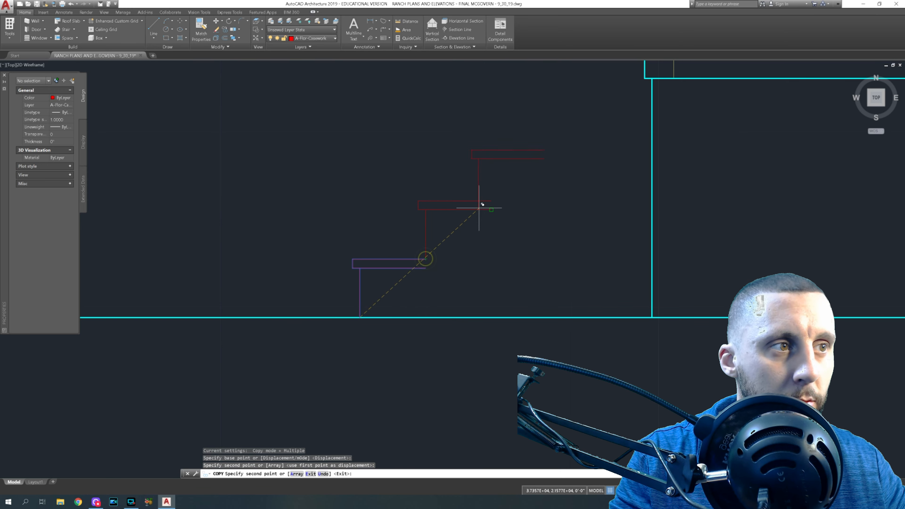
left_click(492, 201)
left_click(557, 142)
scroll(584, 166, "down", 3)
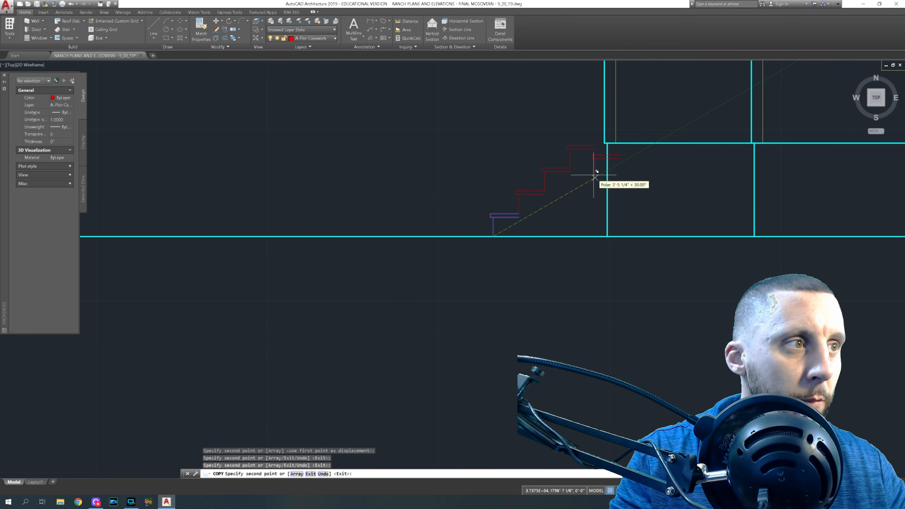
scroll(602, 157, "up", 2)
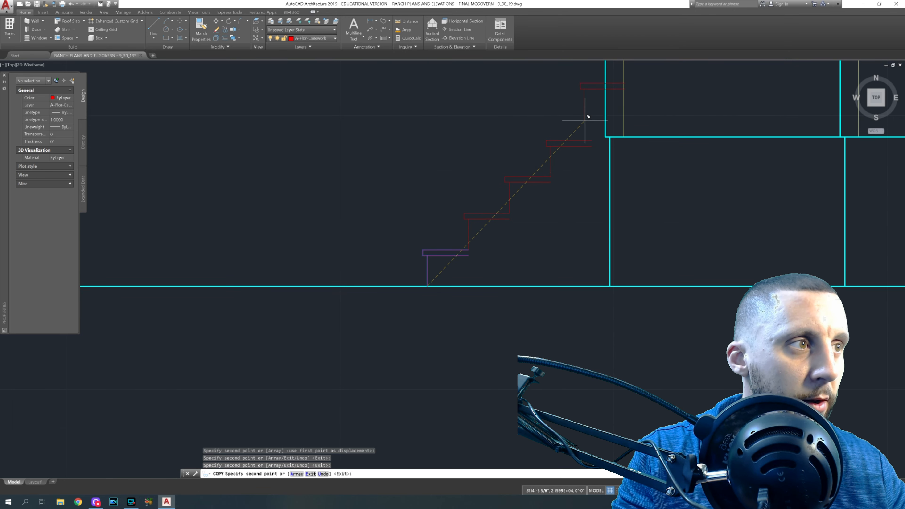
key("Escape")
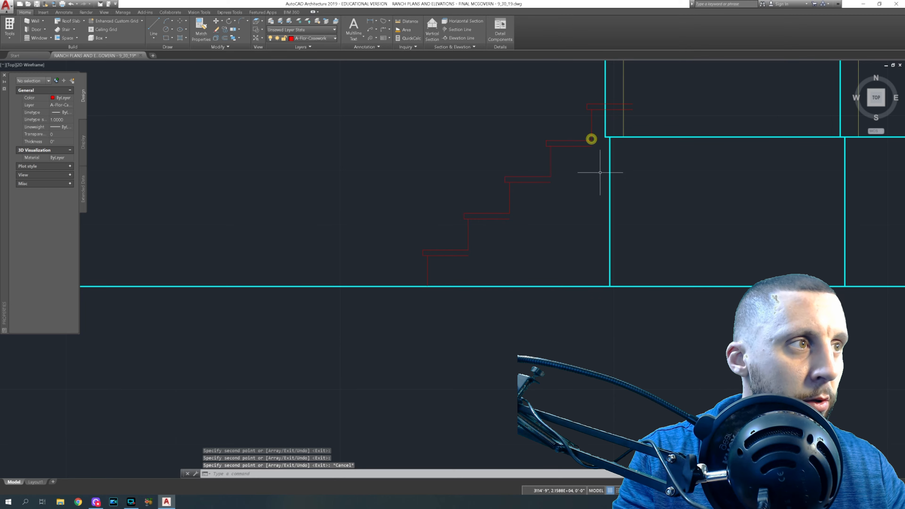
- Compare the new stair run with the stairs in the finished side elevation above, including where they meet the deck
scroll(591, 139, "down", 8)
scroll(556, 156, "up", 3)
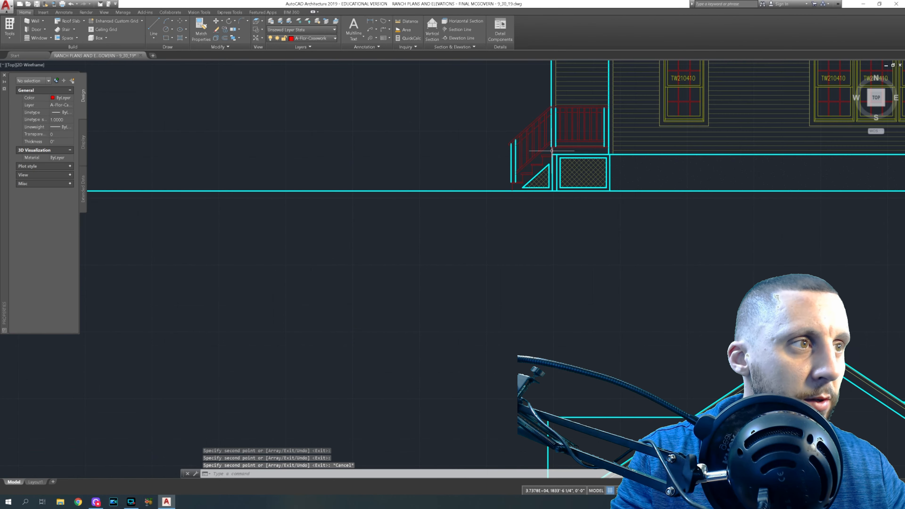
scroll(557, 159, "down", 3)
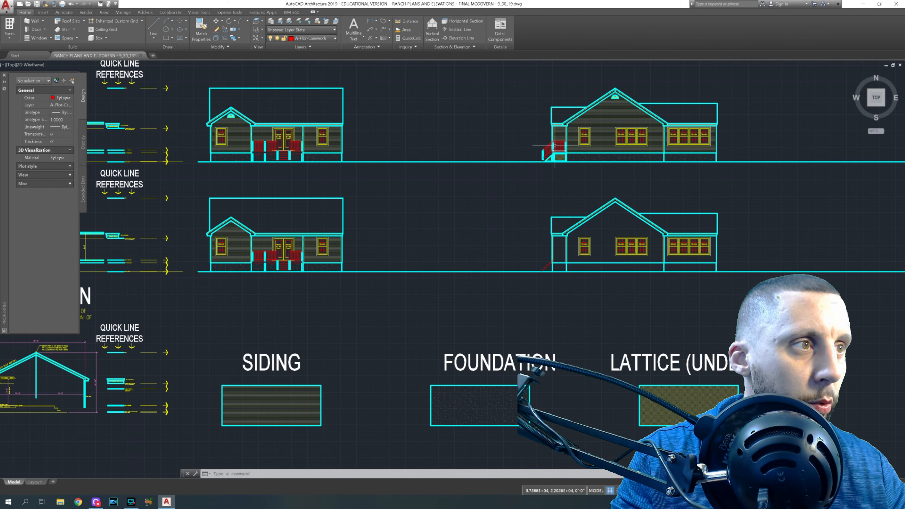
scroll(556, 145, "up", 5)
scroll(556, 166, "up", 4)
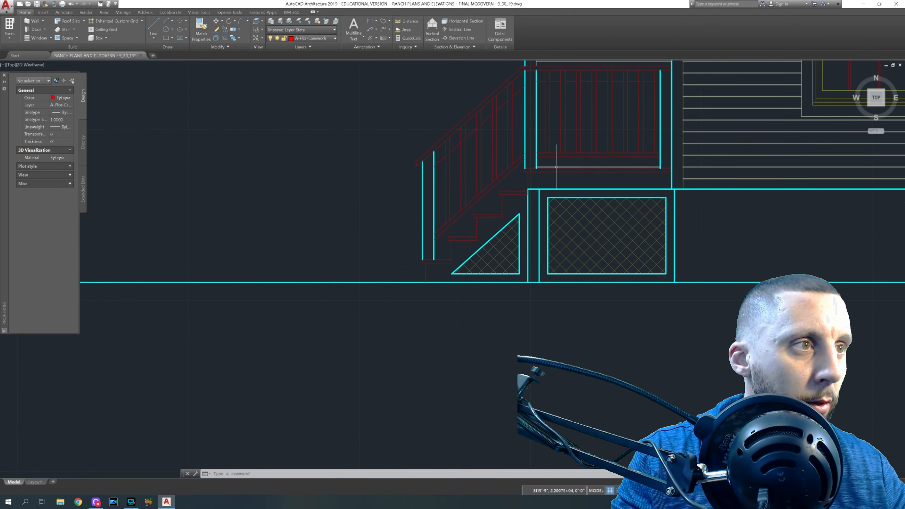
scroll(556, 167, "down", 6)
scroll(556, 167, "down", 2)
scroll(555, 281, "up", 3)
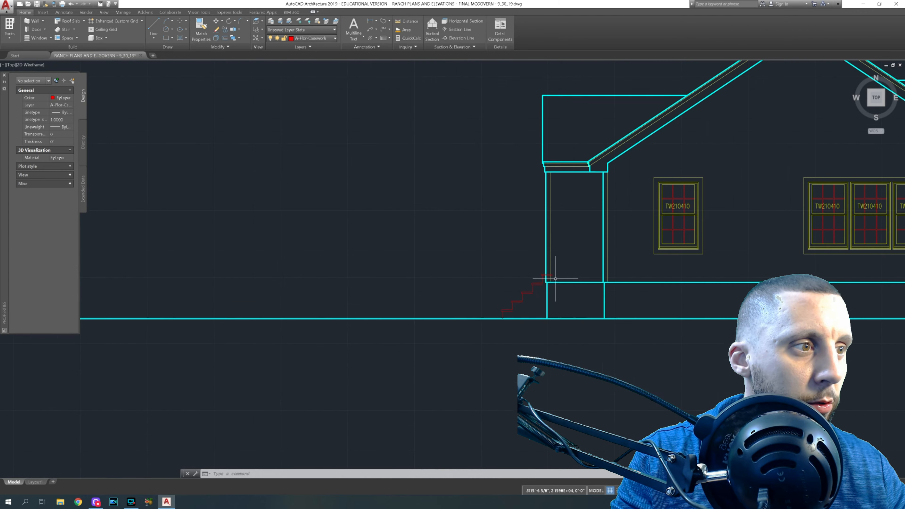
scroll(555, 280, "down", 4)
middle_click_drag(490, 277, 547, 257)
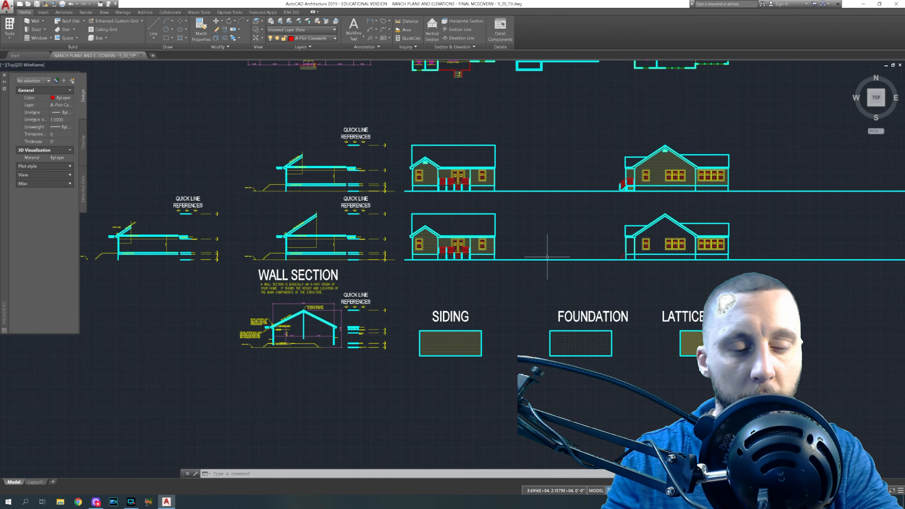
- Project a horizontal construction line from the third tread in the front elevation across to the new side stairs
type("xl")
key("Return")
scroll(470, 253, "up", 10)
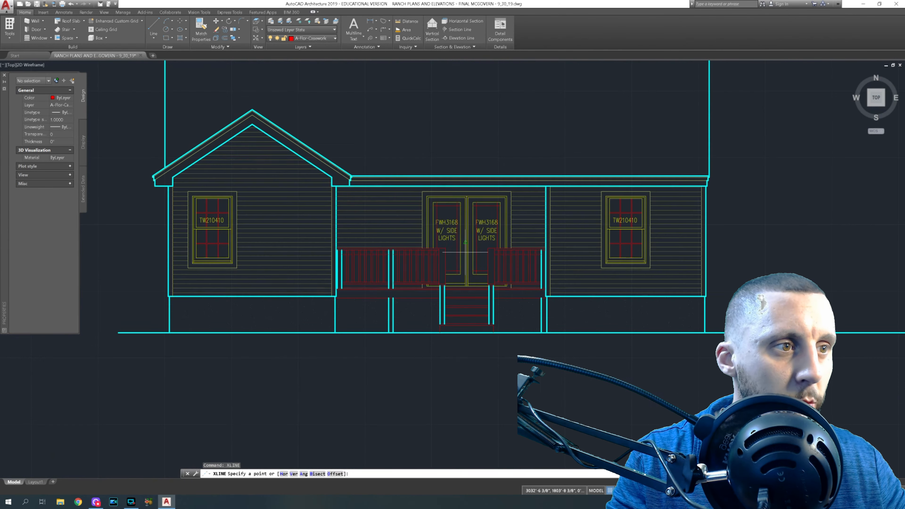
left_click(440, 248)
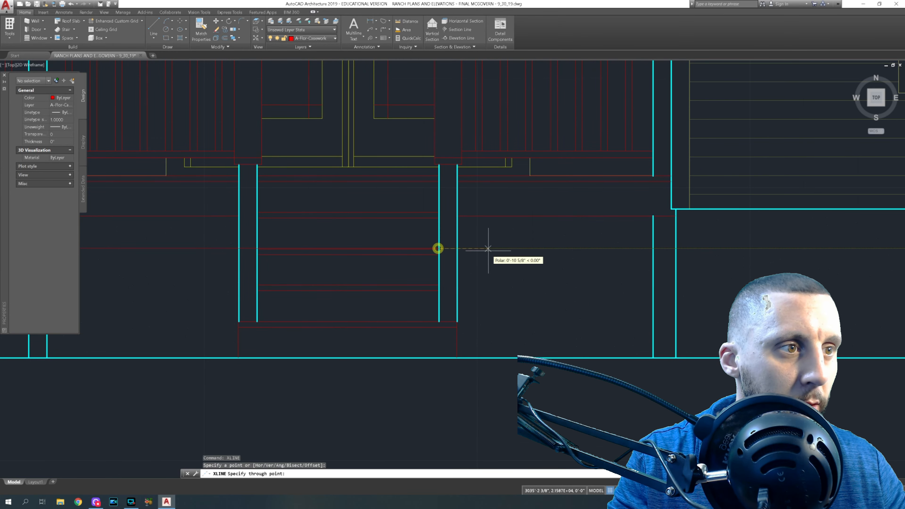
left_click(488, 249)
key("Return")
scroll(489, 251, "down", 10)
middle_click_drag(548, 256, 159, 230)
middle_click_drag(464, 228, 455, 230)
scroll(455, 229, "up", 8)
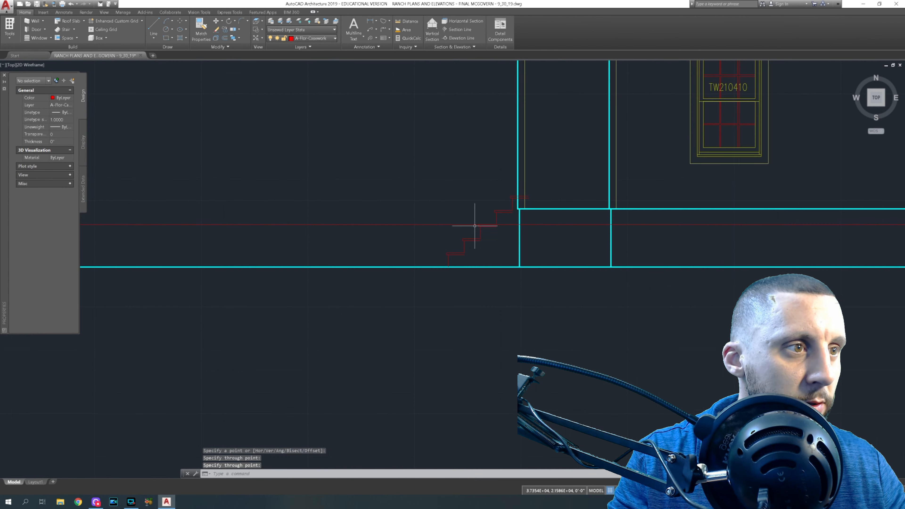
- Erase the horizontal construction line crossing the side stairs
left_click(576, 200)
left_click(586, 222)
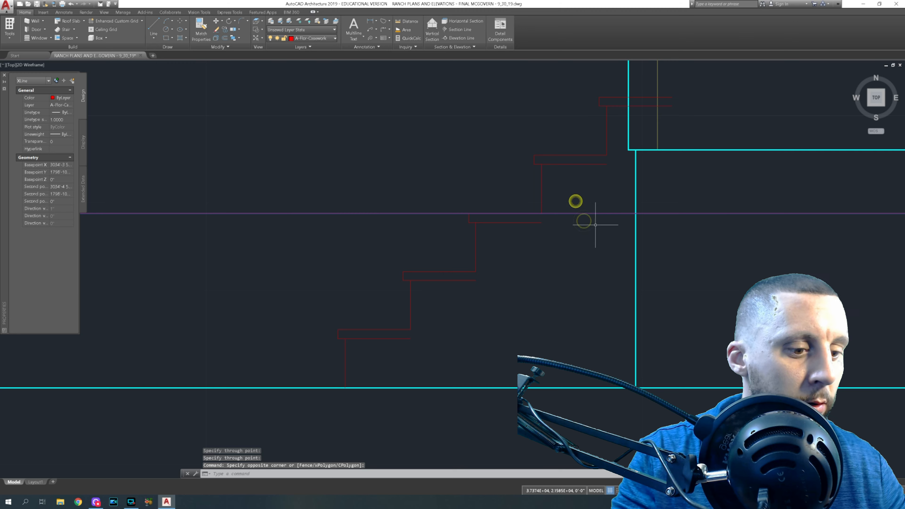
key("Delete")
- Extend the upper risers down to the underside of the treads below, using all objects as boundary edges
type("ex")
key("Return")
key("Return")
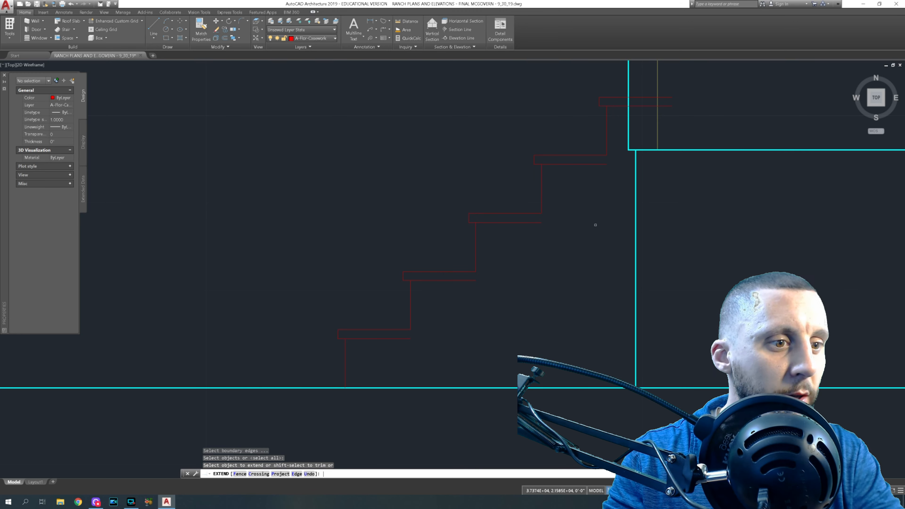
left_click(540, 207)
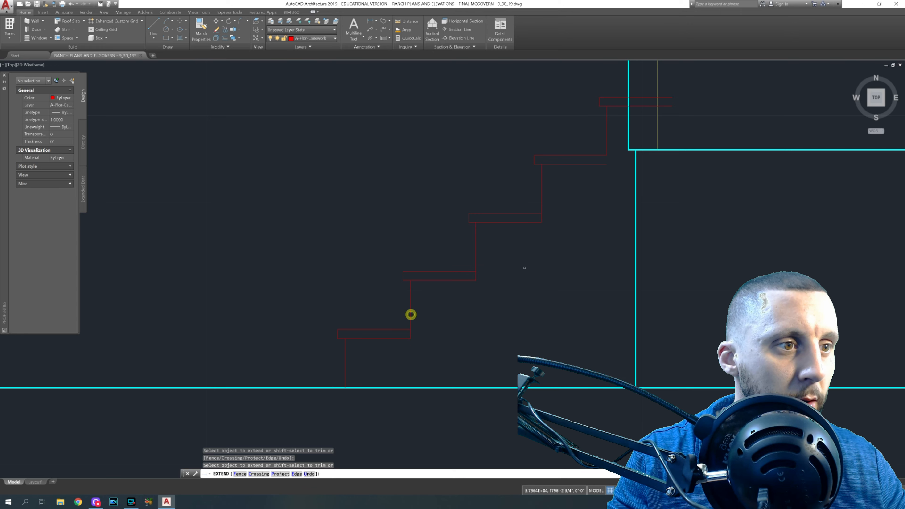
left_click(607, 150)
scroll(607, 150, "down", 3)
middle_click_drag(606, 158, 512, 206)
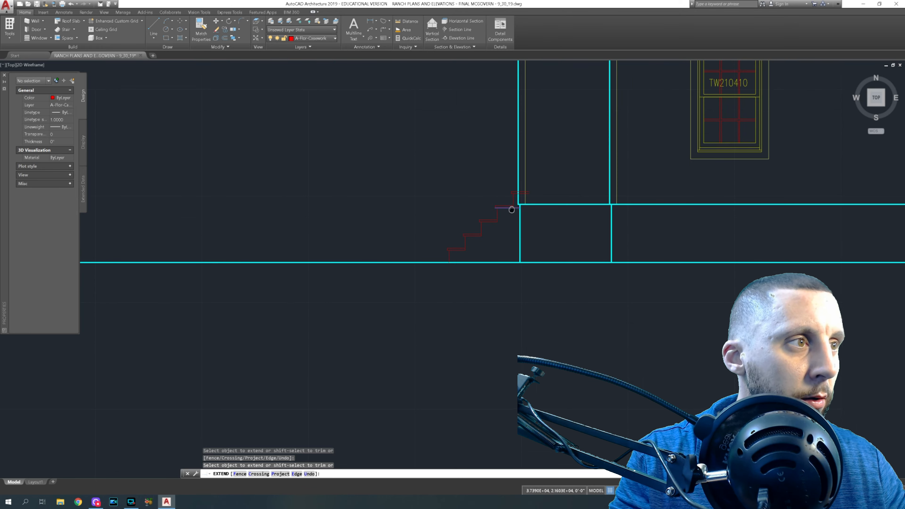
key("Escape")
- Draw a vertical construction line through the top step's nosing and erase the stray slanted one
scroll(511, 192, "up", 2)
type("xl")
key("Return")
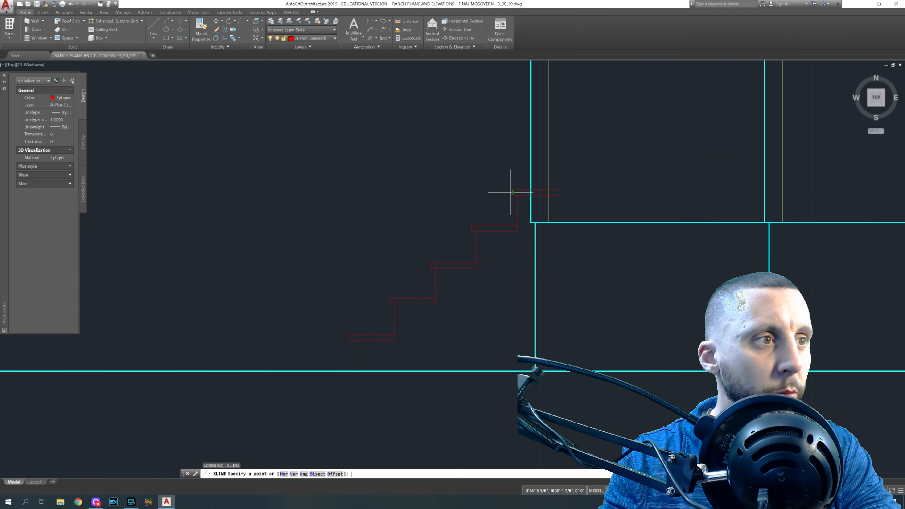
left_click(513, 189)
left_click(509, 172)
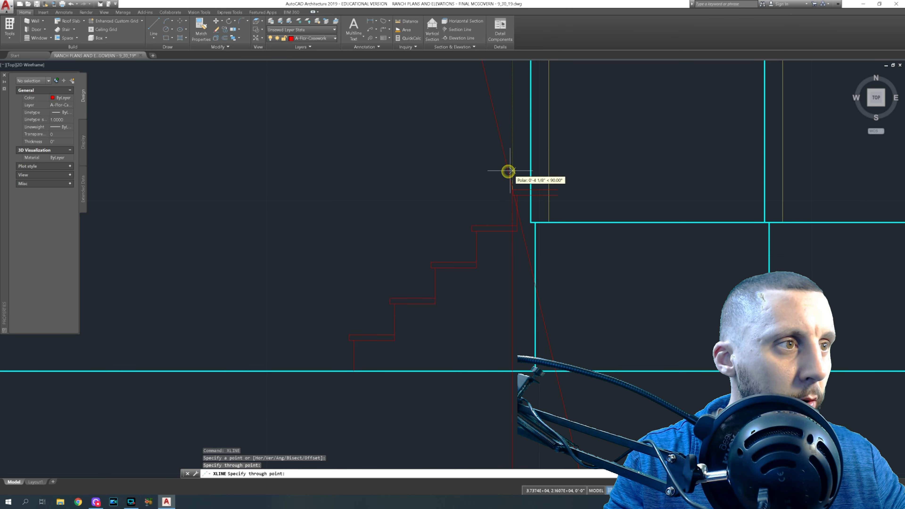
key("Escape")
left_click(503, 148)
left_click(479, 168)
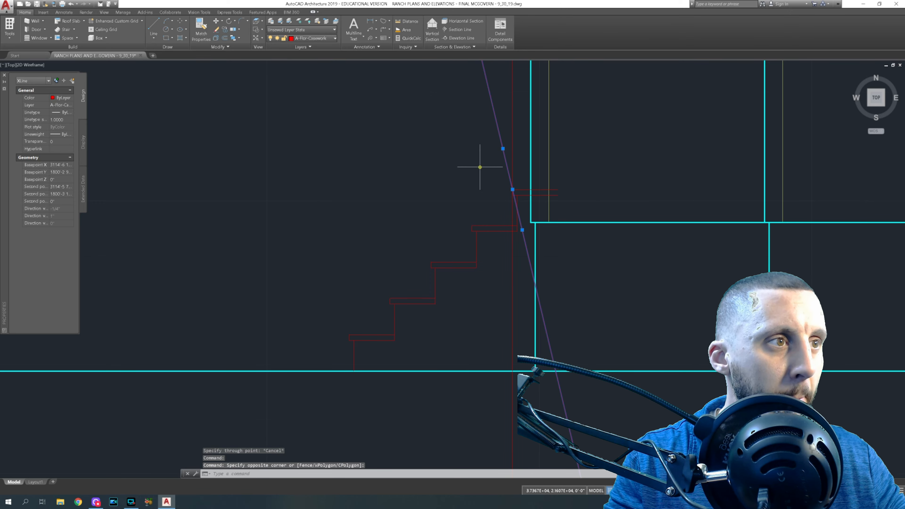
key("Delete")
- Compare the vertical construction line with the stairs in the finished side elevation above, and erase the line
scroll(479, 168, "down", 3)
middle_click_drag(479, 168, 445, 371)
mouse_move(440, 227)
middle_mouse_down()
mouse_move(424, 263)
mouse_move(416, 371)
middle_mouse_up()
middle_click_drag(424, 242, 415, 316)
middle_click_drag(412, 214, 412, 228)
scroll(424, 176, "up", 5)
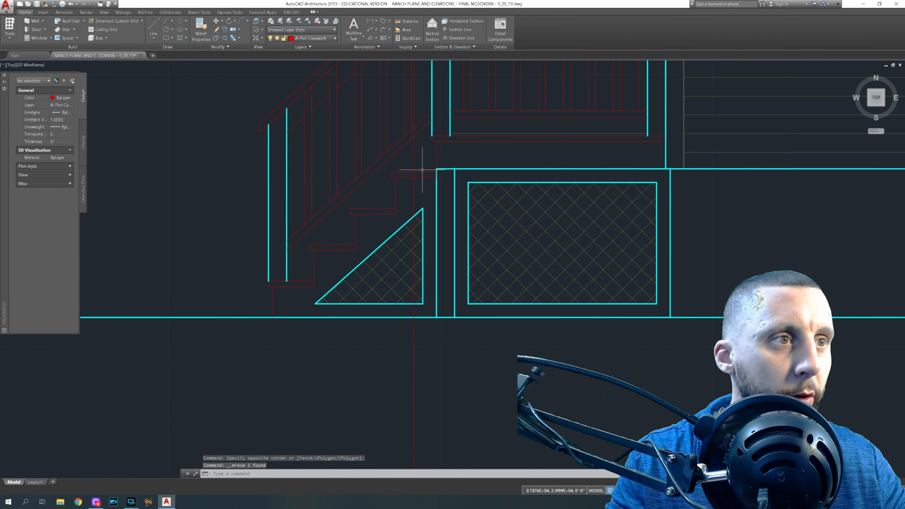
left_click(419, 185)
left_click(408, 190)
key("Delete")
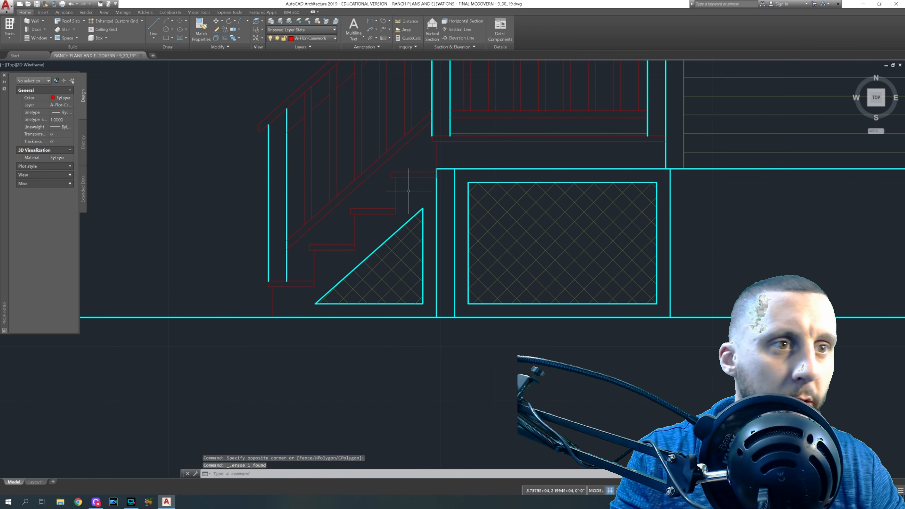
- Project vertical construction lines from the finished elevation's top stair nosing and riser down to the new stairs to compare positions
type("xline")
key("Return")
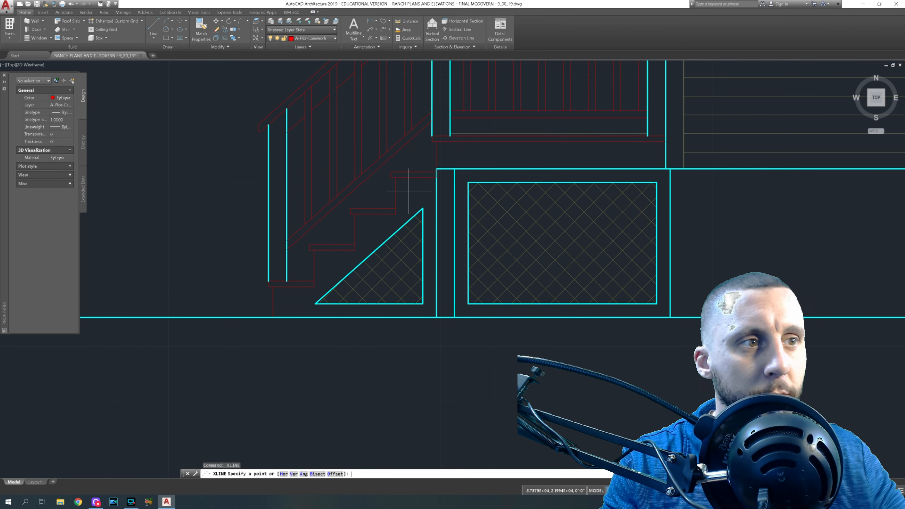
left_click(390, 177)
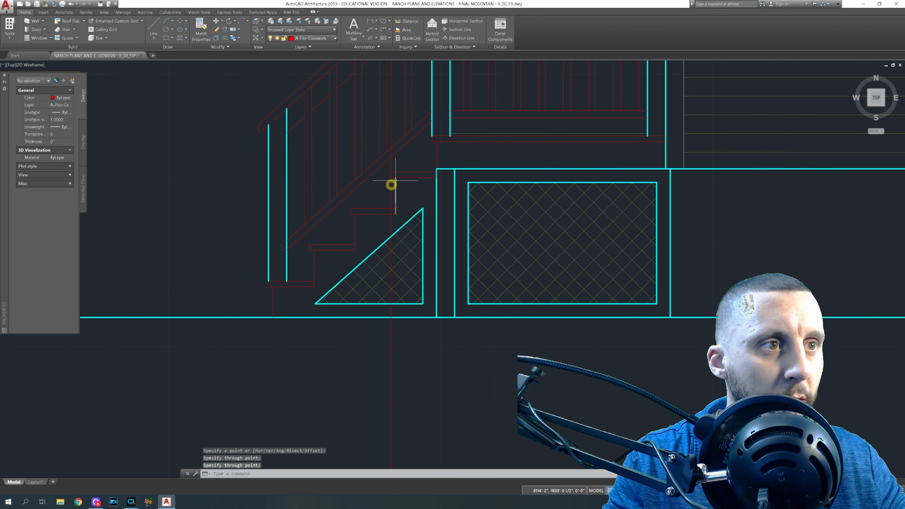
key("Return")
scroll(397, 187, "down", 10)
mouse_move(413, 339)
middle_mouse_down()
mouse_move(408, 264)
mouse_move(400, 267)
middle_mouse_up()
scroll(392, 291, "up", 10)
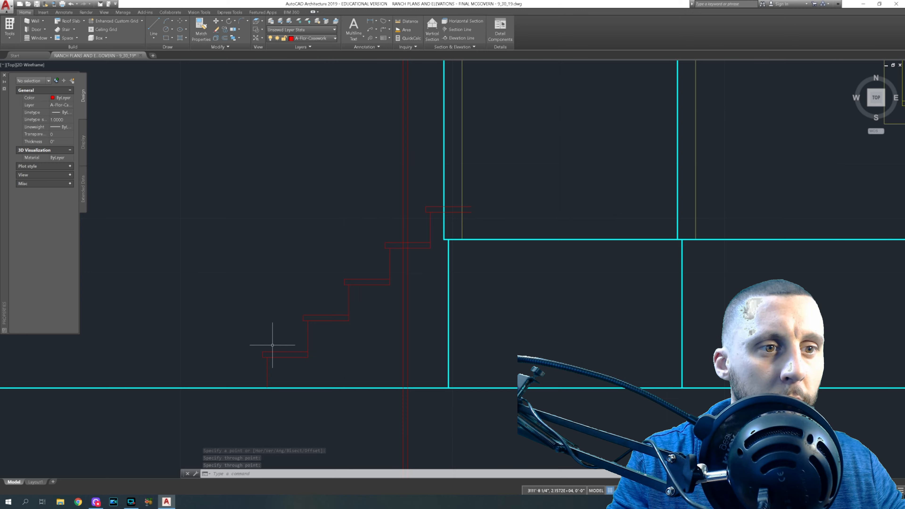
scroll(329, 265, "down", 5)
scroll(334, 285, "up", 6)
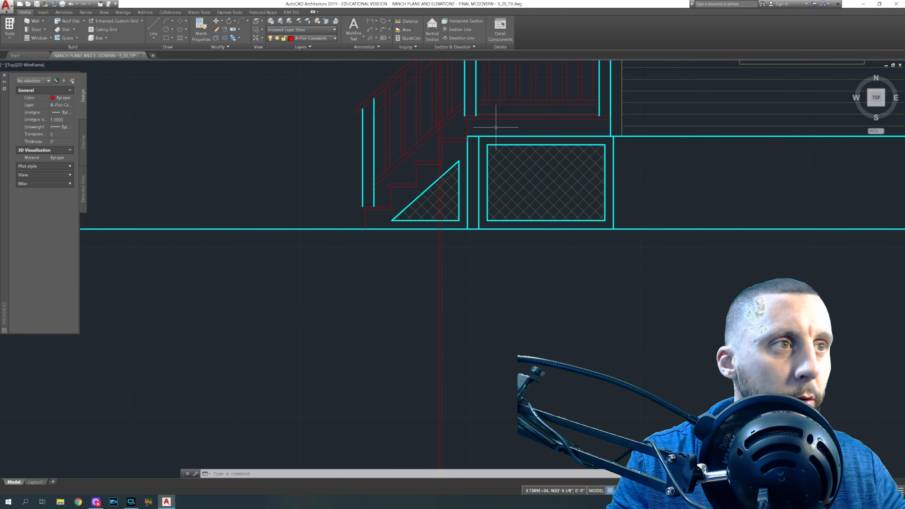
scroll(496, 126, "down", 5)
scroll(457, 234, "up", 6)
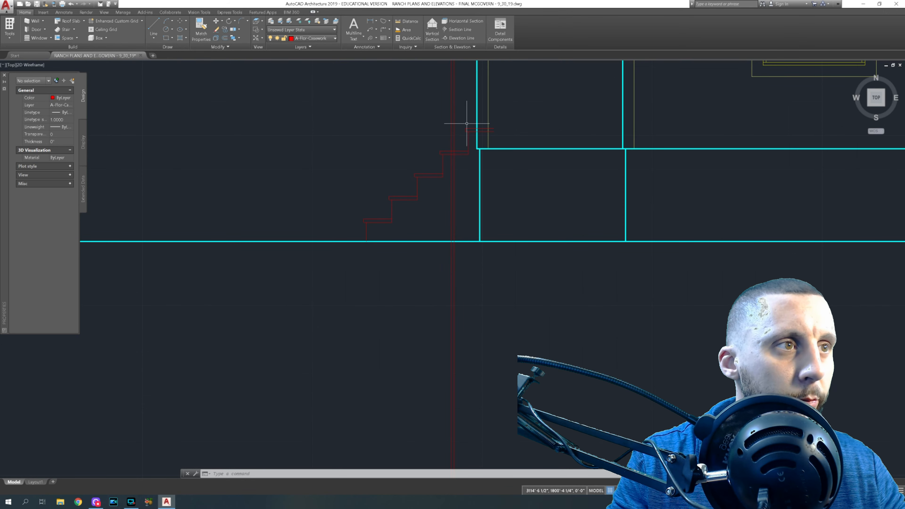
middle_click_drag(404, 215, 399, 202)
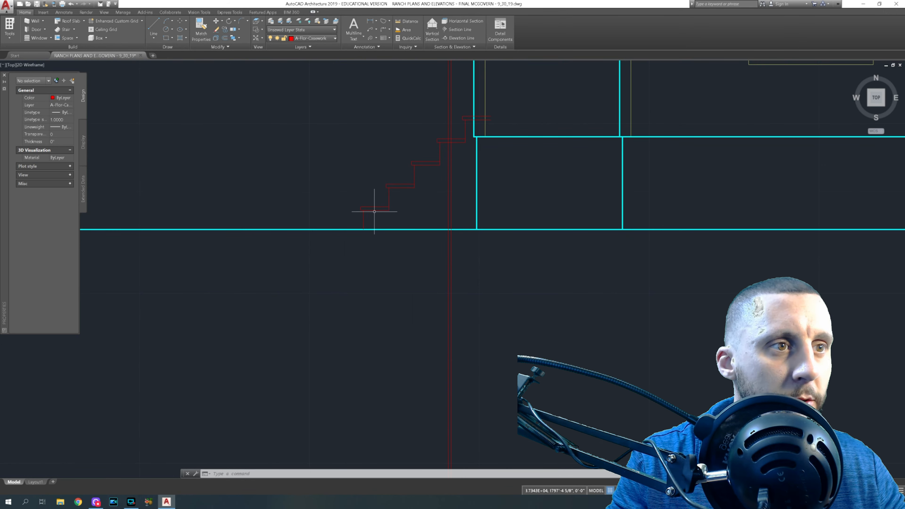
- Erase the two vertical construction lines running through the new stairs
left_click(456, 195)
left_click(444, 205)
key("Delete")
- Erase the four copied upper steps, keeping only the bottom step on the ground line
left_click(431, 211)
left_click(399, 172)
key("Delete")
left_click(386, 173)
left_click(397, 193)
key("Delete")
left_click(381, 175)
left_click(405, 220)
key("Delete")
left_click(439, 174)
left_click(428, 160)
key("Delete")
left_click(444, 157)
left_click(434, 165)
left_click(414, 162)
left_click(417, 156)
key("Delete")
left_click(449, 148)
left_click(427, 130)
key("Delete")
left_click(467, 133)
left_click(462, 138)
key("Delete")
left_click(469, 123)
left_click(457, 132)
key("Delete")
scroll(425, 154, "down", 3)
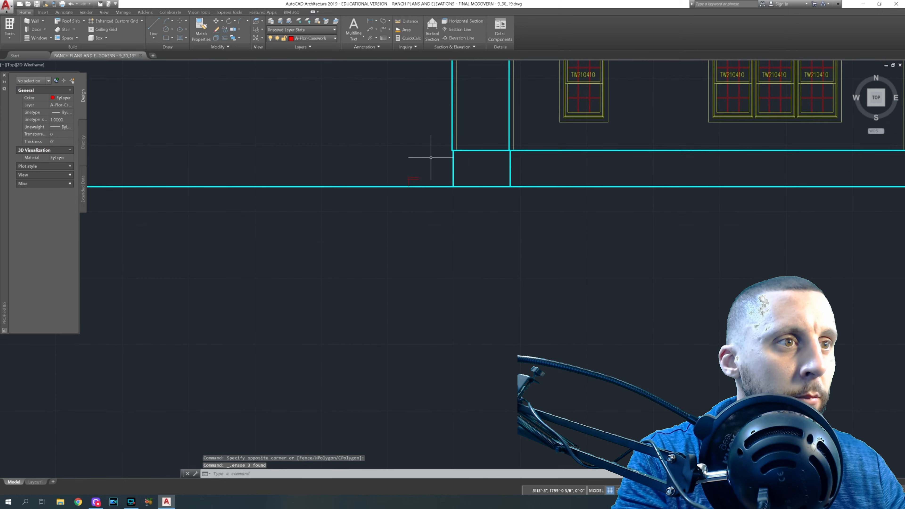
- Project vertical construction lines from the finished elevation's bottom tread end and second-tread nosing down to the new bottom step
mouse_move(425, 154)
middle_mouse_down()
mouse_move(432, 250)
mouse_move(424, 273)
middle_mouse_up()
scroll(433, 251, "down", 2)
scroll(418, 125, "up", 6)
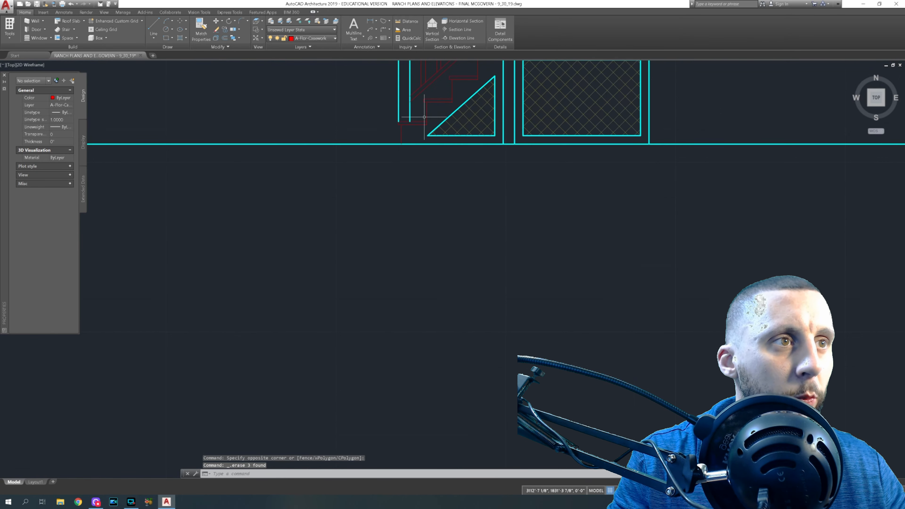
type("xline")
key("Return")
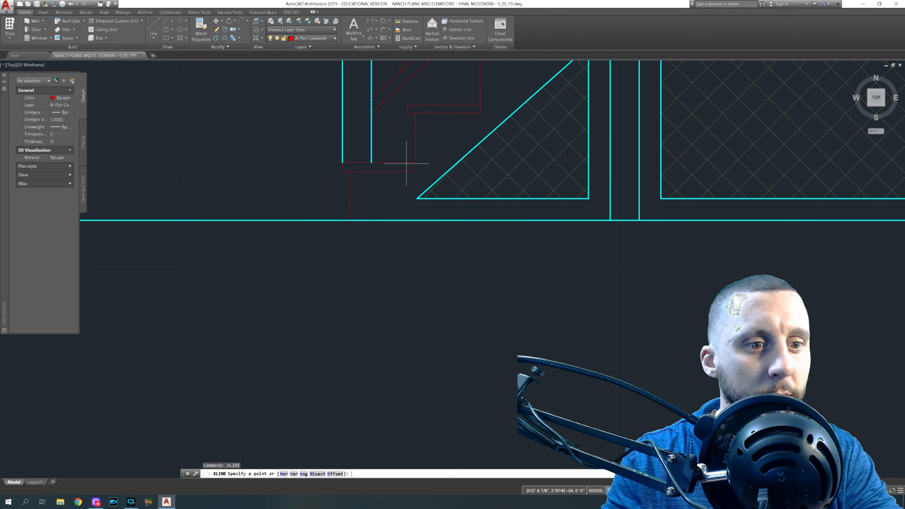
left_click(415, 171)
left_click(415, 184)
key("space")
key("space")
left_click(408, 114)
left_click(408, 126)
key("space")
scroll(408, 128, "down", 5)
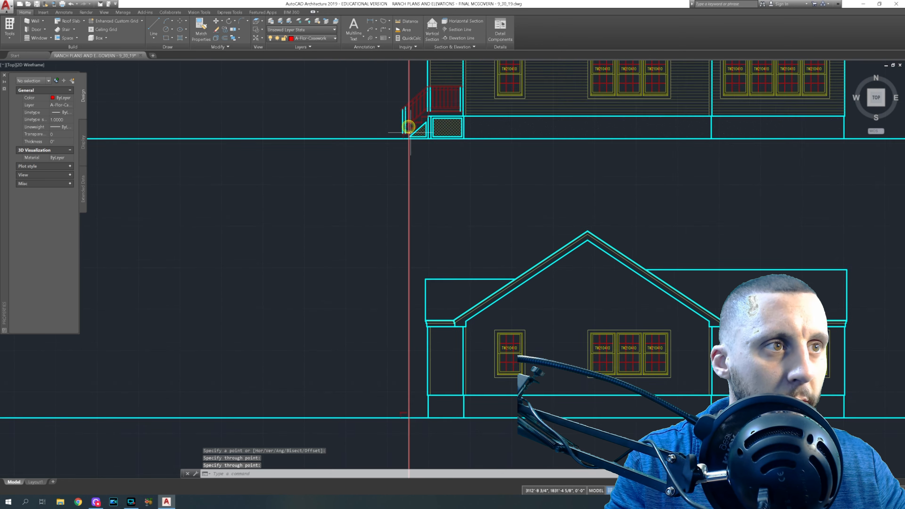
middle_click_drag(423, 273, 434, 129)
scroll(421, 272, "up", 10)
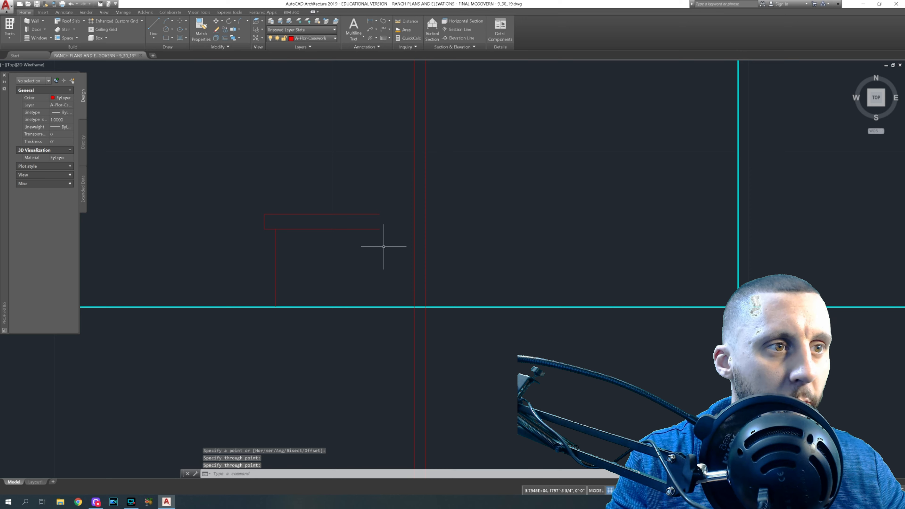
- Extend the new step's two tread lines to the nearer vertical construction line
key("Return")
left_click_drag(380, 212, 372, 238)
key("Escape")
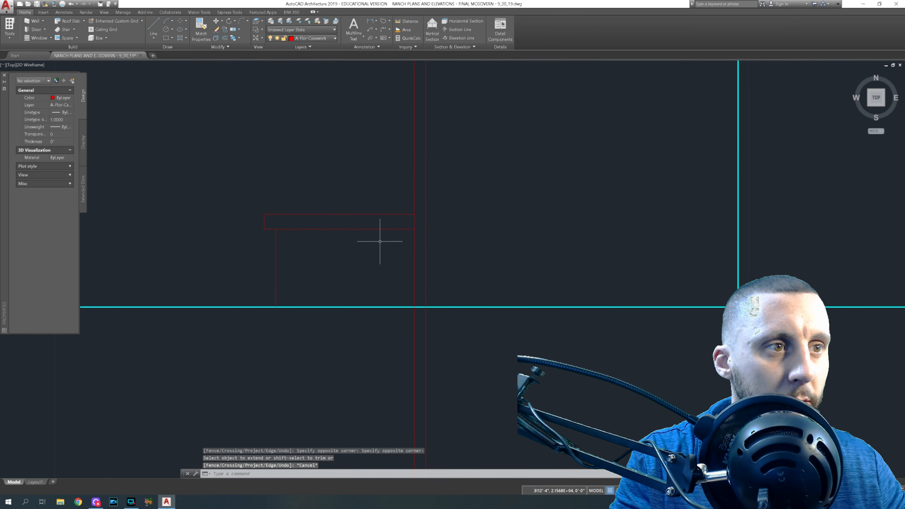
- Extend the tread's underside line to the farther vertical construction line
type("ex")
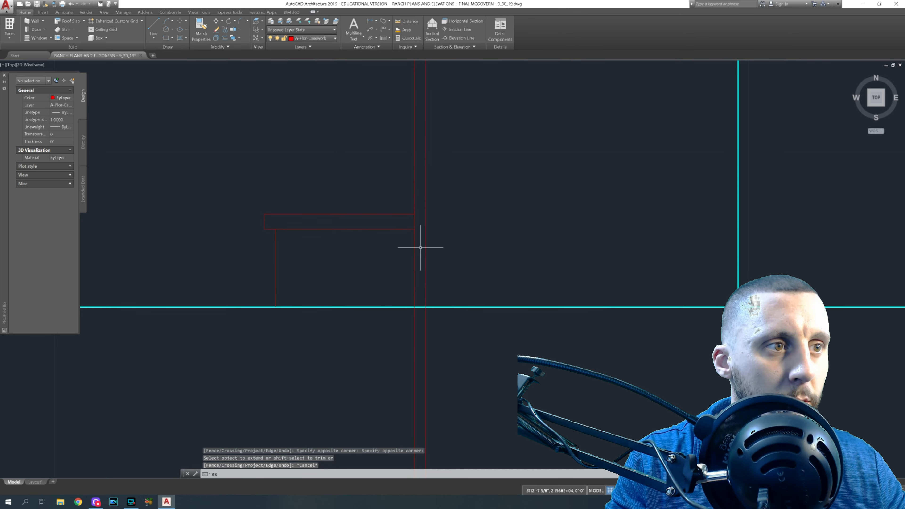
key("Escape")
key("Escape")
left_click(440, 251)
left_click(394, 256)
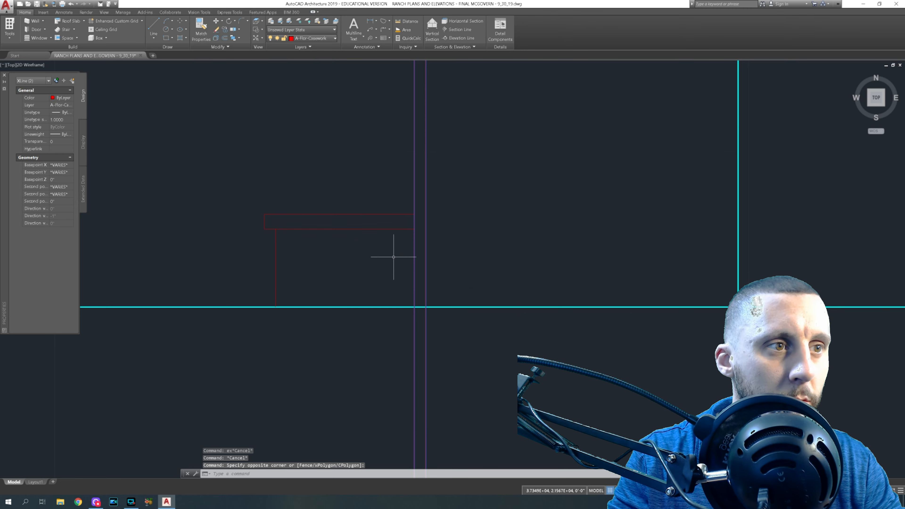
key("Escape")
type("ex")
key("Return")
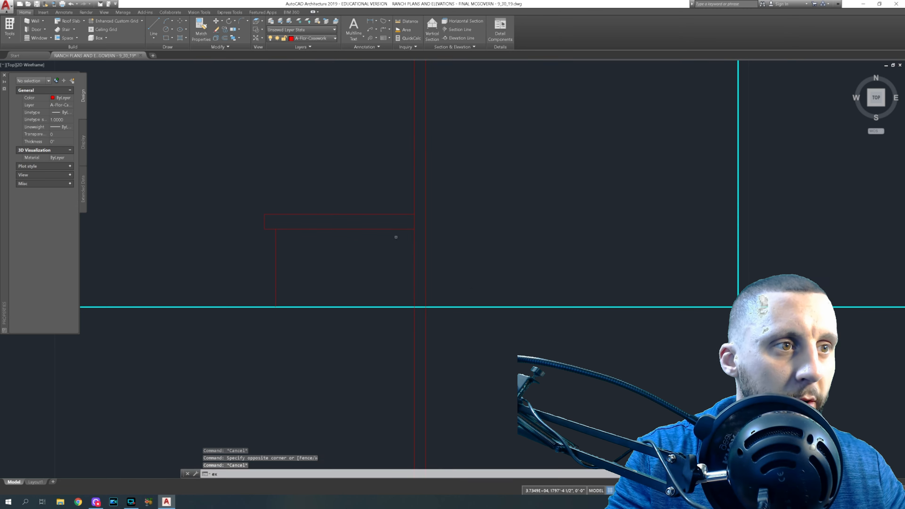
key("Return")
left_click(400, 230)
key("Escape")
- Erase the two vertical construction lines beside the extended bottom step
left_click(431, 247)
left_click(406, 255)
key("Delete")
- Measure the tread's top length with a linear dimension, without placing the dimension
left_click(316, 247)
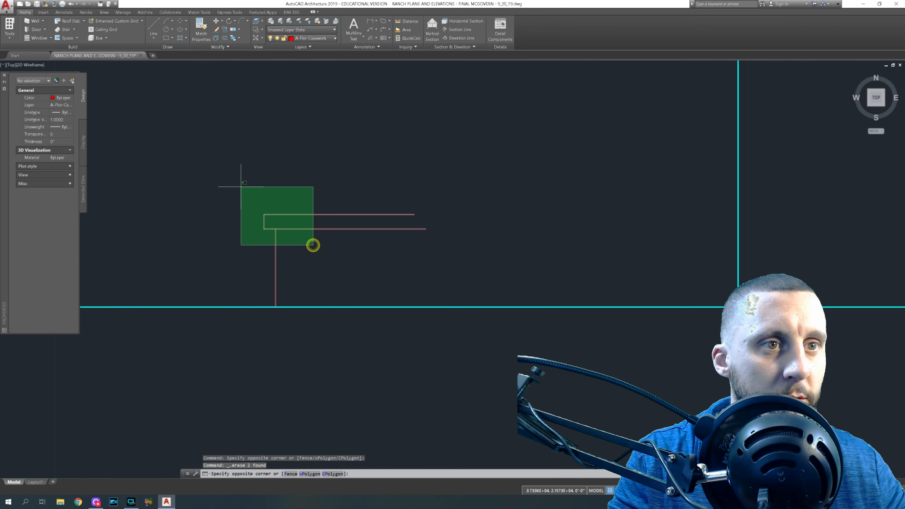
left_click(242, 187)
left_click(371, 23)
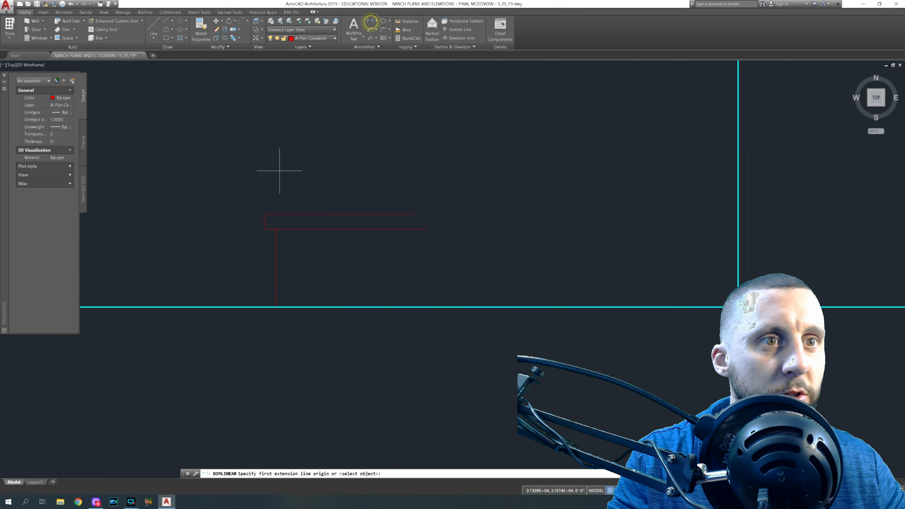
left_click(264, 213)
left_click(414, 215)
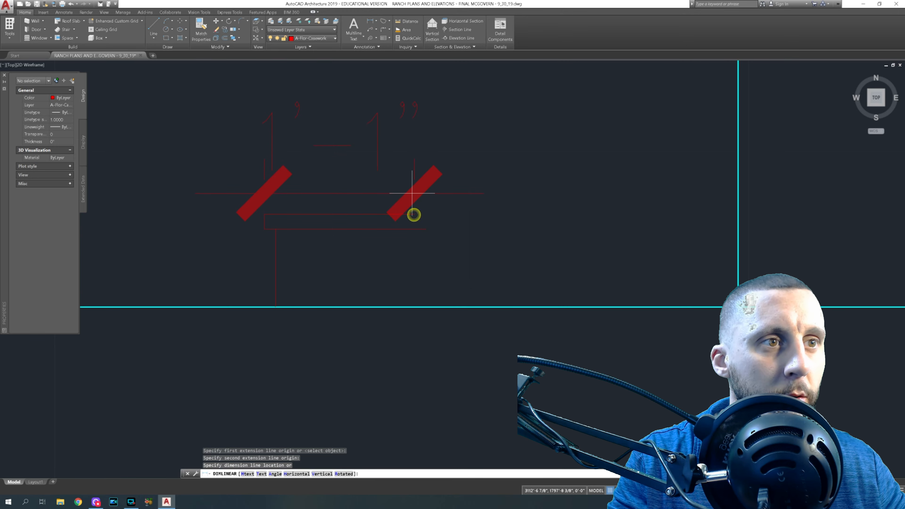
key("Escape")
- Project a vertical construction line from the outer edge of the finished elevation's lower stair post and compare it with the floor plan stairs
scroll(410, 192, "down", 5)
middle_click_drag(408, 186, 398, 299)
middle_click_drag(375, 171, 364, 288)
scroll(365, 198, "down", 1)
scroll(377, 155, "up", 6)
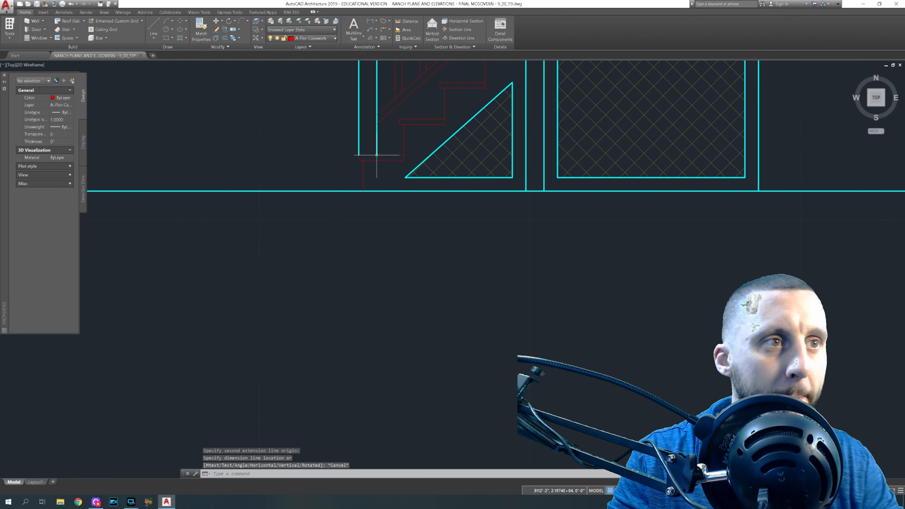
type("xline")
key("Return")
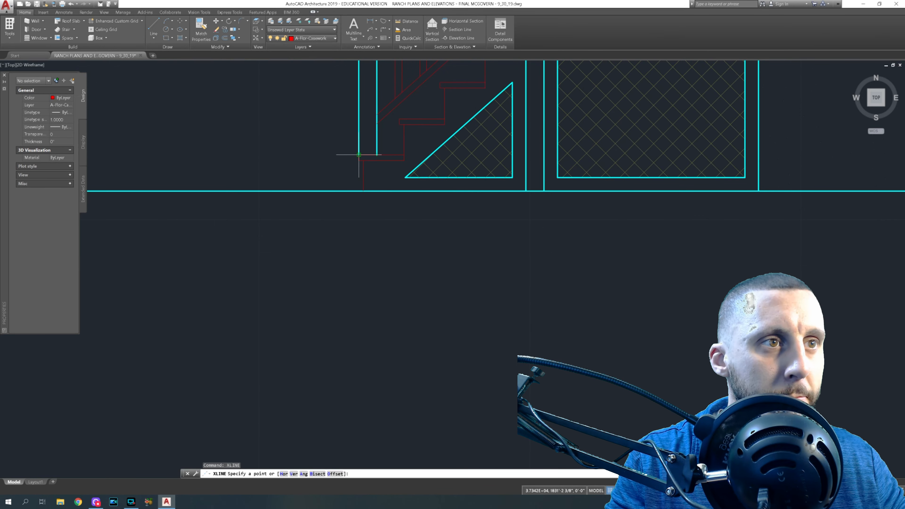
left_click(358, 154)
left_click(360, 239)
scroll(359, 239, "down", 4)
middle_click_drag(371, 295, 385, 151)
mouse_move(390, 257)
middle_mouse_down()
mouse_move(386, 194)
mouse_move(376, 202)
mouse_move(377, 260)
middle_mouse_up()
scroll(377, 211, "down", 5)
scroll(378, 153, "up", 10)
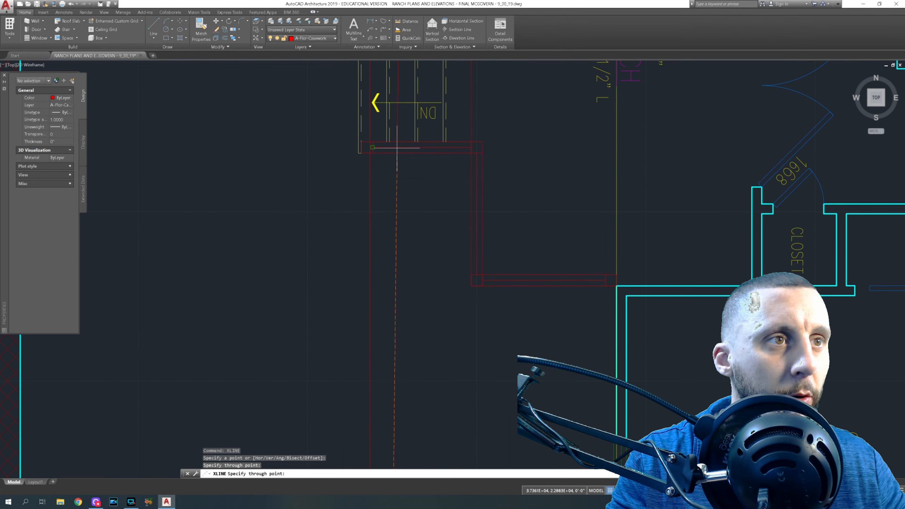
key("Escape")
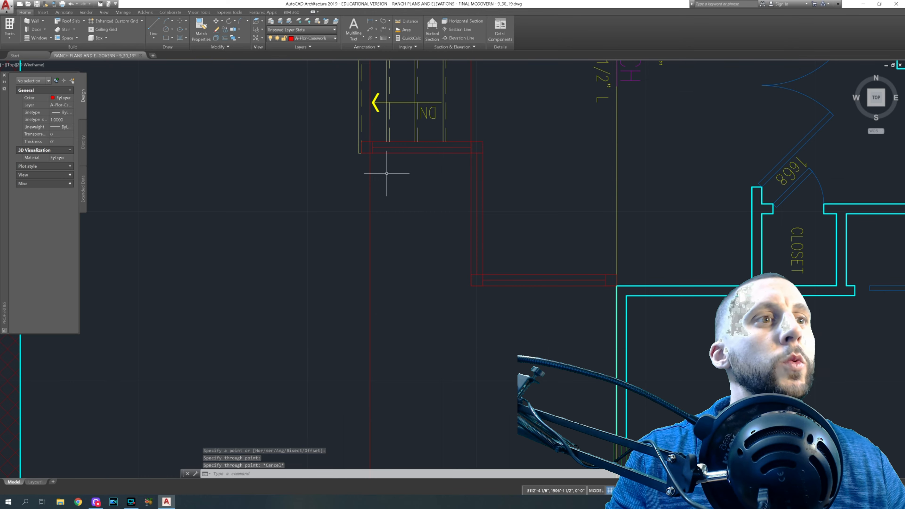
- Project a vertical construction line from the porch's outer edge just below the eave in the finished side elevation
scroll(387, 173, "down", 8)
middle_click_drag(390, 196, 410, 122)
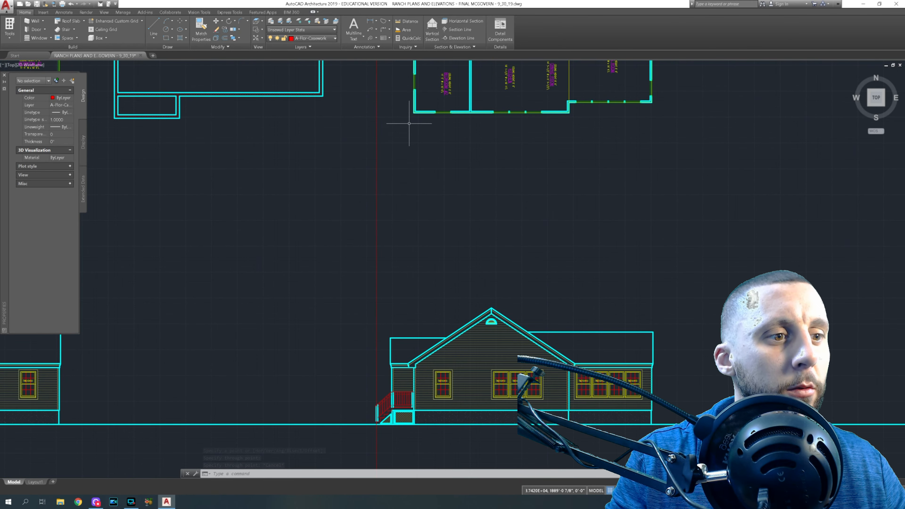
type("xl")
key("Return")
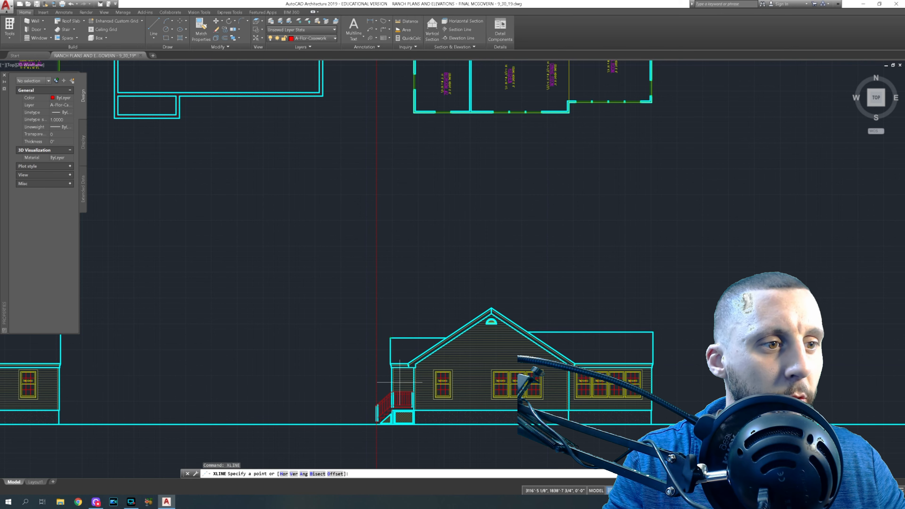
scroll(389, 375, "up", 9)
left_click(402, 296)
left_click(404, 222)
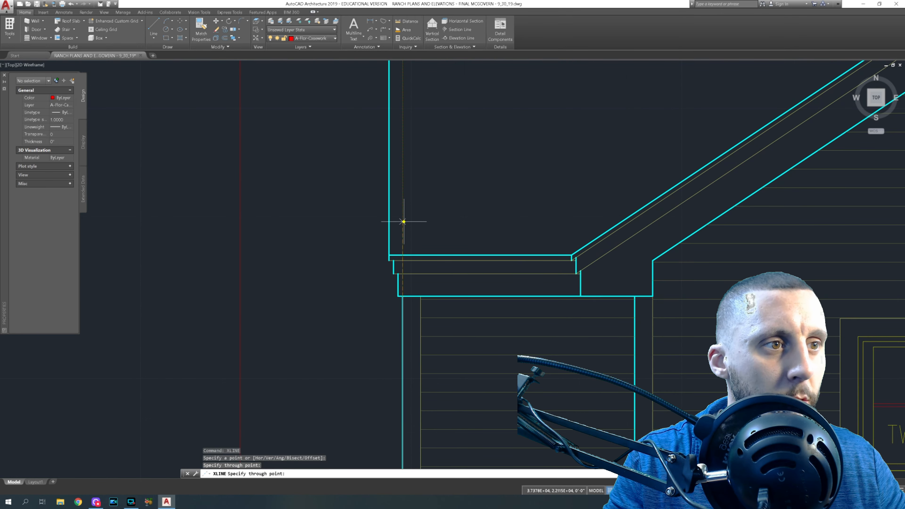
key("Return")
- Compare the two vertical construction lines with the rotated floor plan above, and erase both lines
scroll(415, 246, "down", 9)
middle_click_drag(427, 159, 422, 292)
scroll(413, 195, "up", 5)
left_click(441, 180)
left_click(406, 189)
left_click(396, 177)
left_click(355, 190)
key("Delete")
- Project vertical construction lines down from the nosing and riser lines of the first two steps in the rotated floor plan
scroll(354, 189, "down", 10)
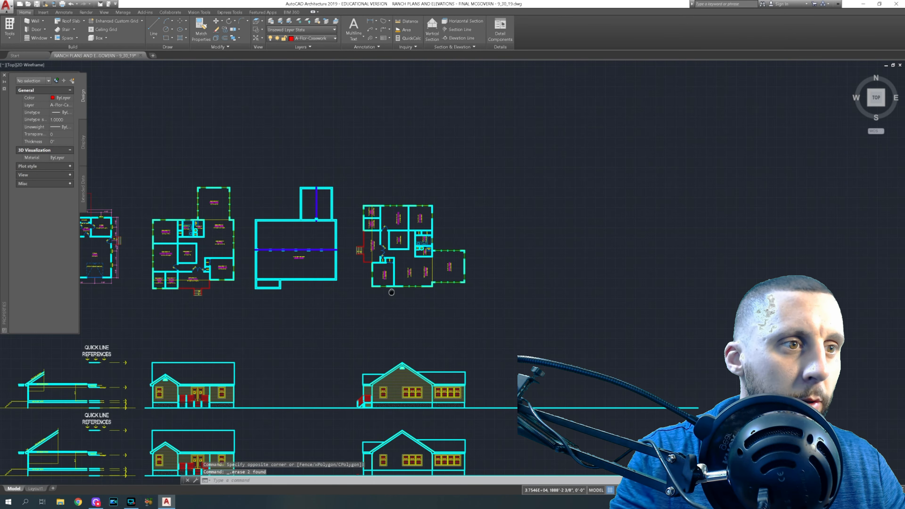
scroll(344, 190, "up", 6)
scroll(345, 190, "up", 4)
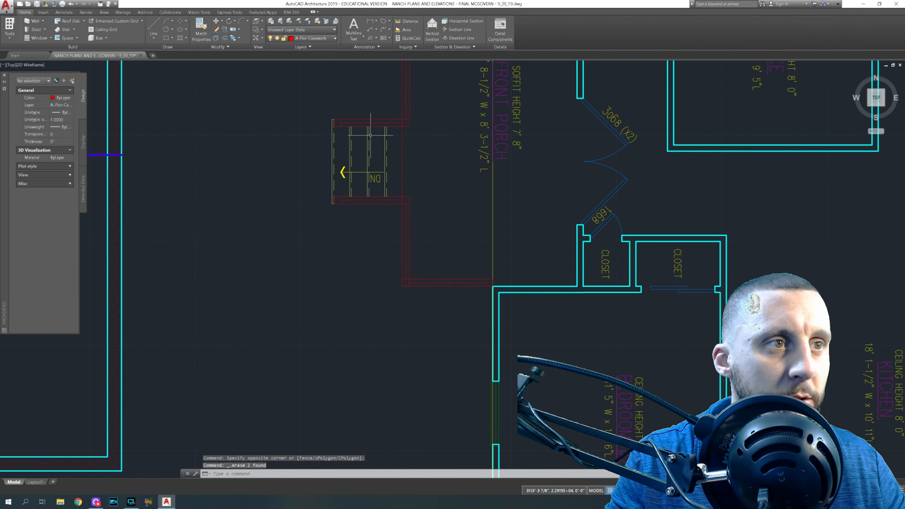
type("xline")
key("Return")
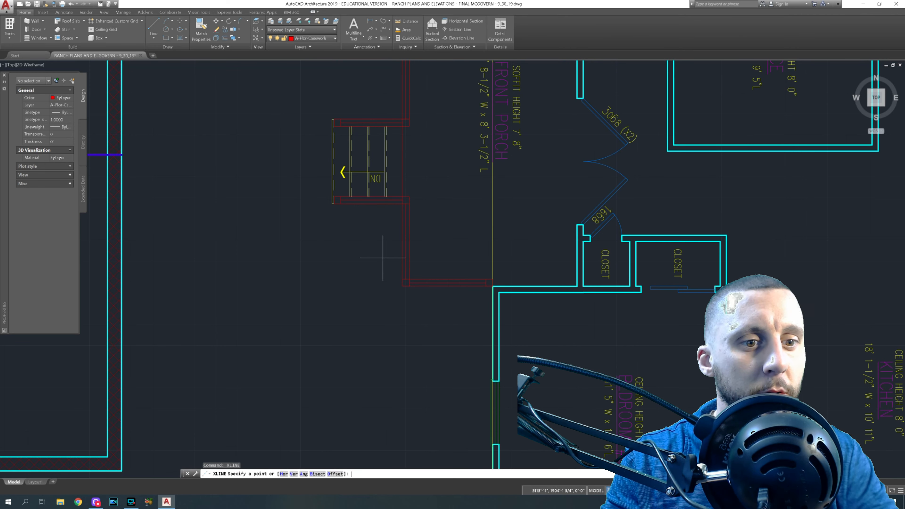
scroll(334, 203, "up", 4)
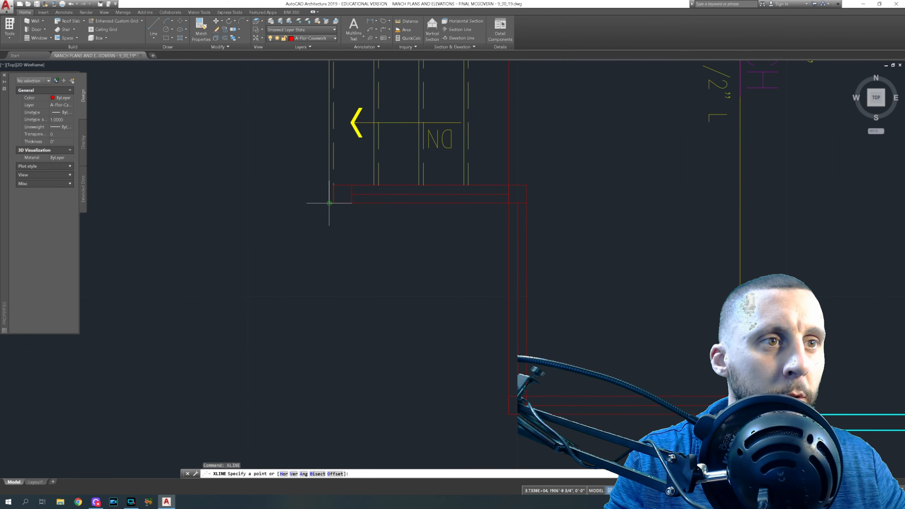
left_click(332, 203)
key("Return")
key("Return")
left_click(374, 186)
left_click(376, 222)
key("Return")
key("Return")
left_click(378, 186)
key("Return")
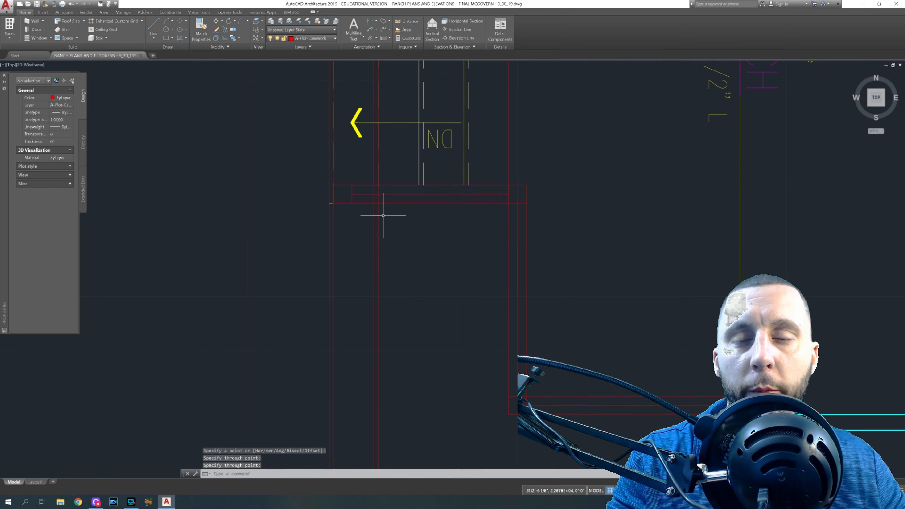
- Project vertical construction lines down from the nosing and riser lines of the third and fourth steps in the floor plan
key("Return")
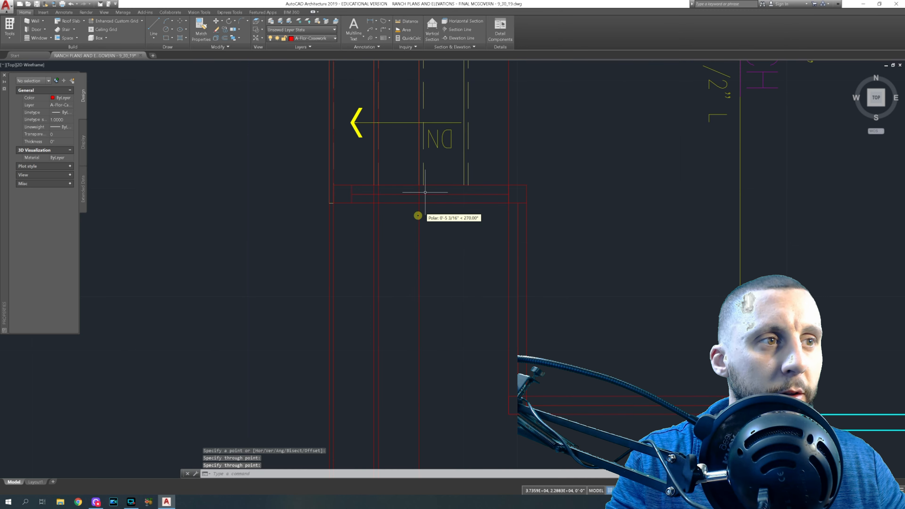
left_click(424, 185)
left_click(424, 216)
key("Return")
key("Return")
left_click(464, 185)
left_click(464, 221)
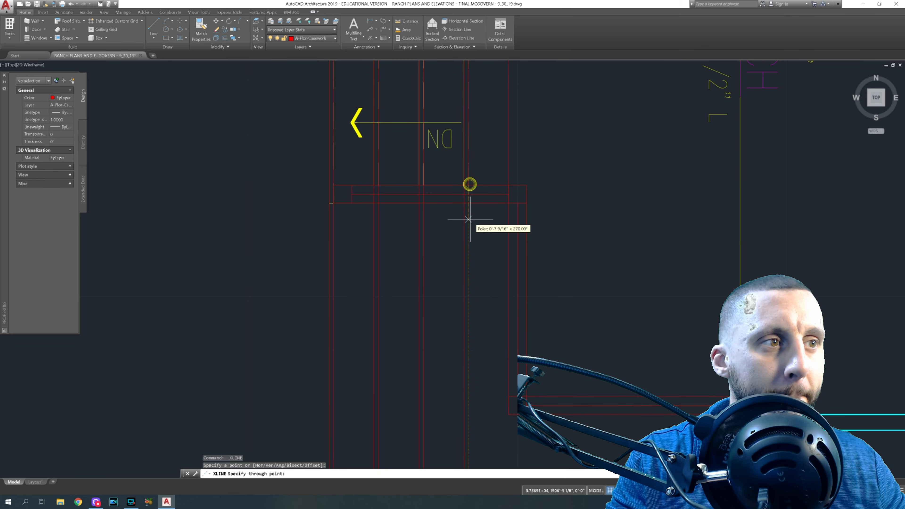
key("Return")
- Compare the projected construction lines with the stairs in the finished side elevation and with the new bottom step below
scroll(471, 220, "down", 5)
scroll(471, 220, "down", 2)
middle_click_drag(487, 425, 419, 163)
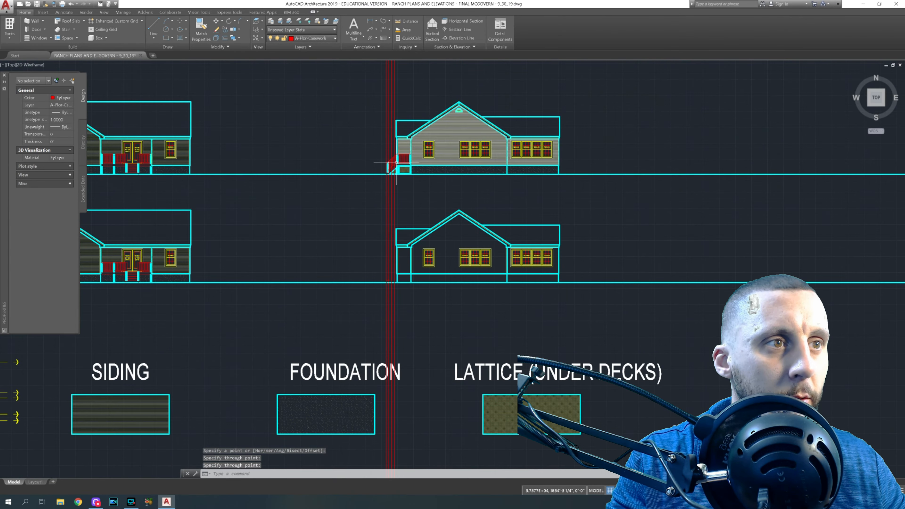
scroll(392, 163, "up", 4)
scroll(391, 174, "up", 3)
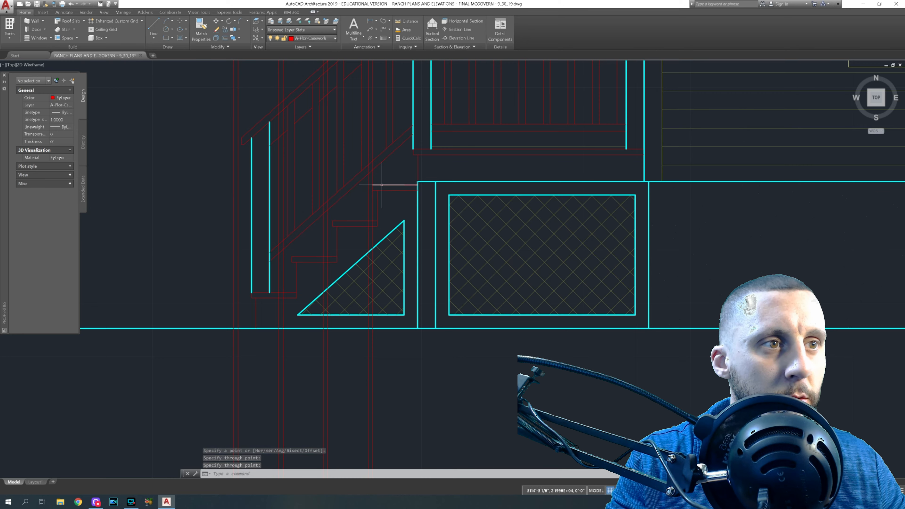
scroll(382, 185, "down", 2)
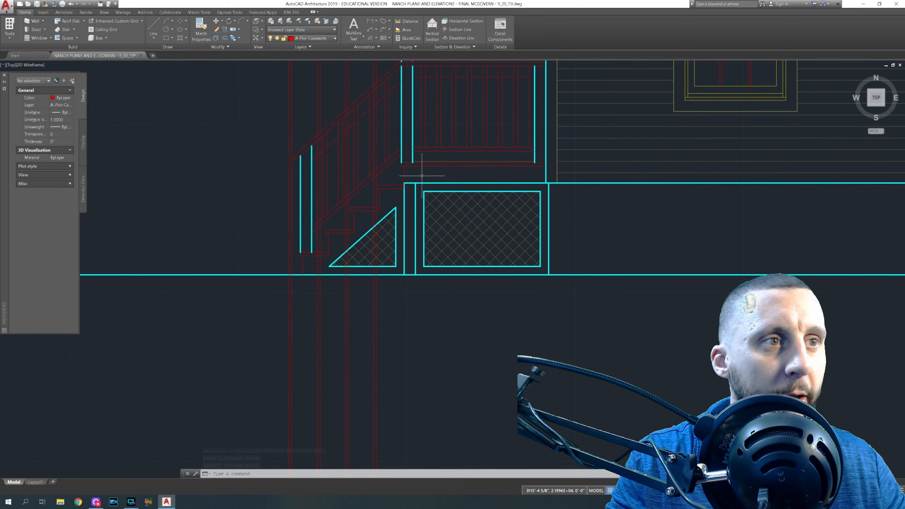
scroll(581, 158, "down", 4)
middle_click_drag(606, 158, 504, 192)
middle_click_drag(502, 259, 469, 119)
scroll(412, 240, "up", 6)
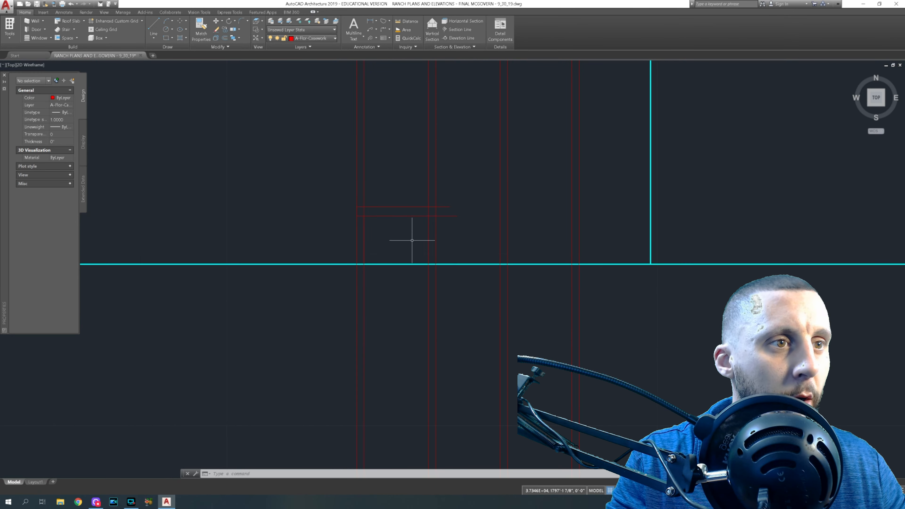
- Trim the new step's two tread lines back to the second step's projected riser line
type("tr")
key("space")
key("space")
left_click(453, 197)
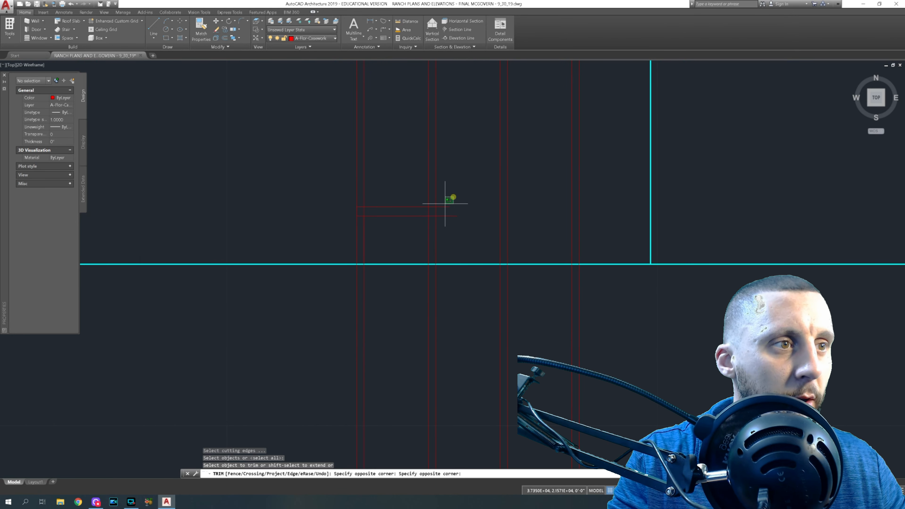
left_click(441, 207)
left_click_drag(453, 209, 450, 223)
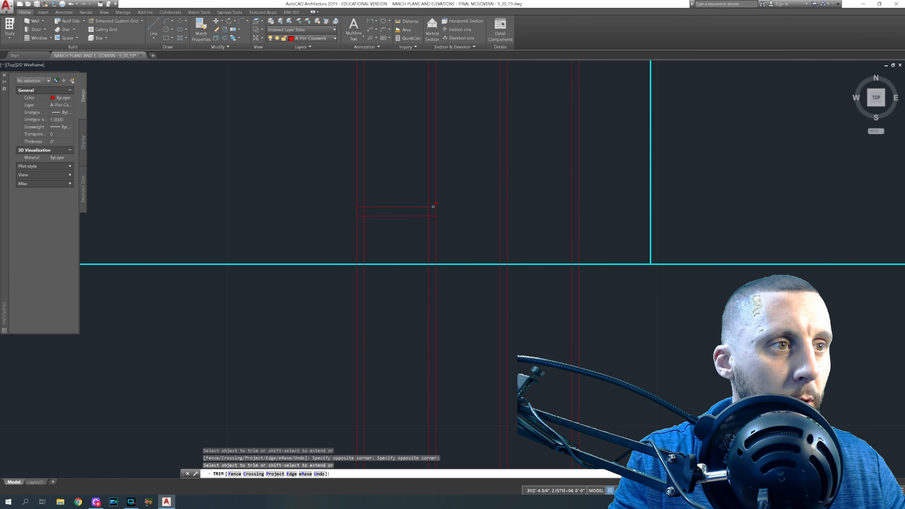
key("Escape")
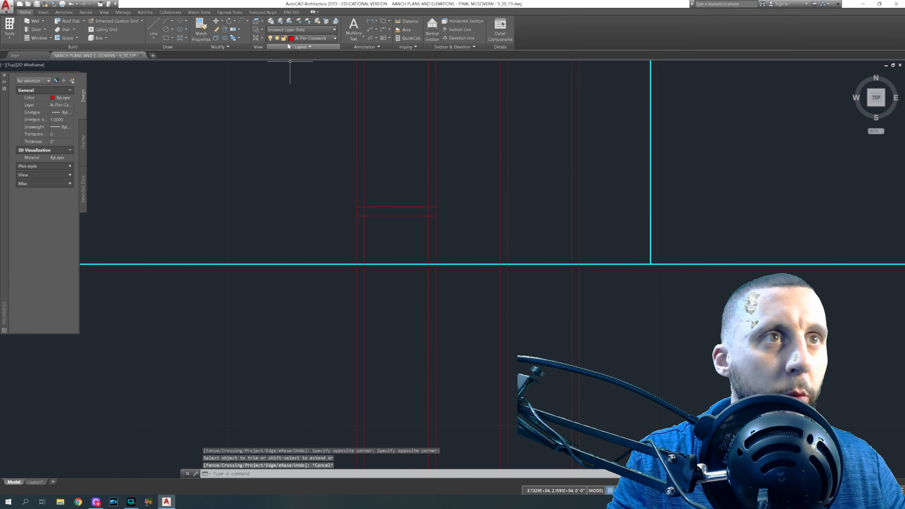
- Move the complete bottom step 12 inches to the left along the ground line, clear of the projected construction lines
left_click(298, 128)
left_click(473, 297)
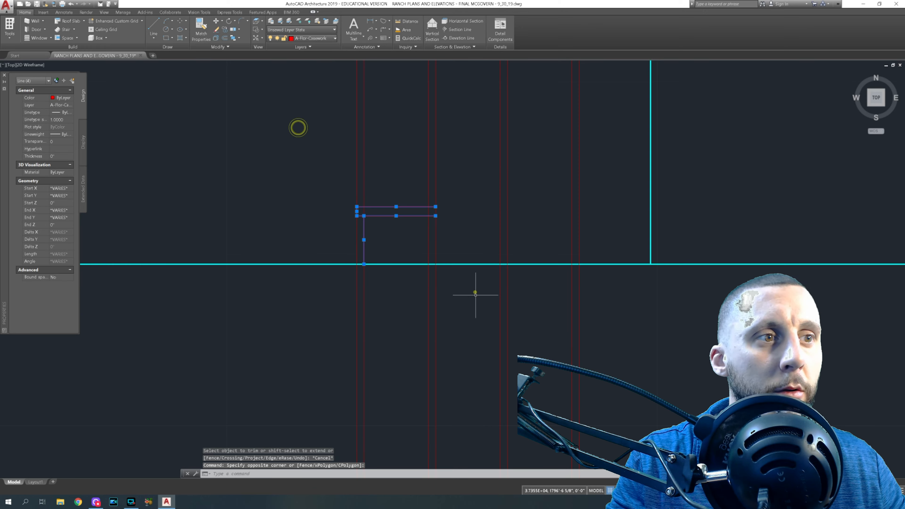
type("m")
key("Return")
left_click(331, 146)
type("12")
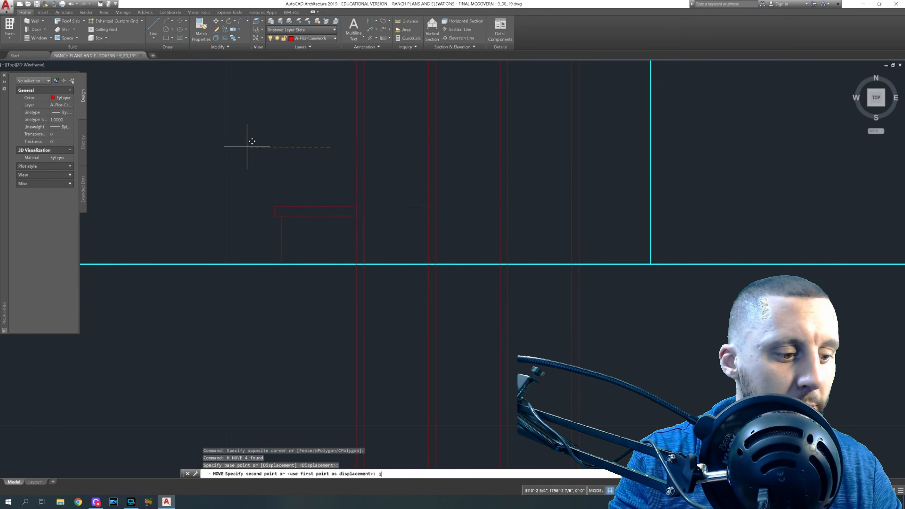
key("Return")
- Match the projected construction lines' properties to the cyan wall line in the elevation
left_click(201, 32)
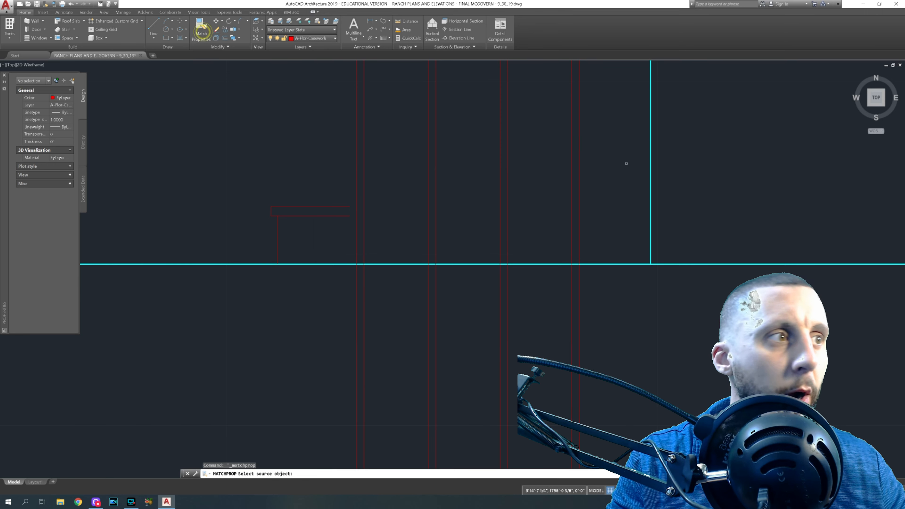
left_click(651, 163)
left_click(599, 132)
left_click(341, 131)
key("Escape")
- Move the complete bottom step 12 inches to the right, back onto the projected construction lines
left_click(293, 192)
left_click(251, 236)
type("m")
key("Return")
left_click(270, 188)
type("12")
key("Return")
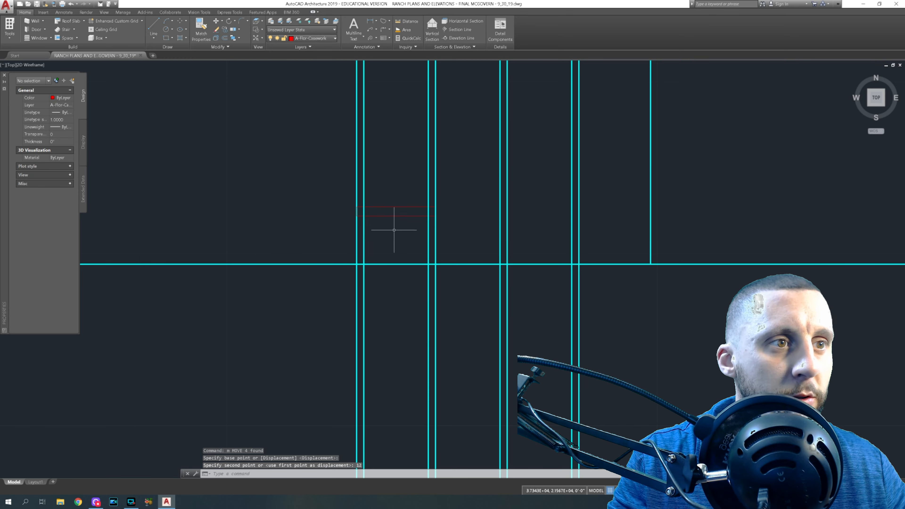
- Try copying the bottom step from its riser's base to the right end of its lower tread line
left_click(339, 196)
left_click(456, 287)
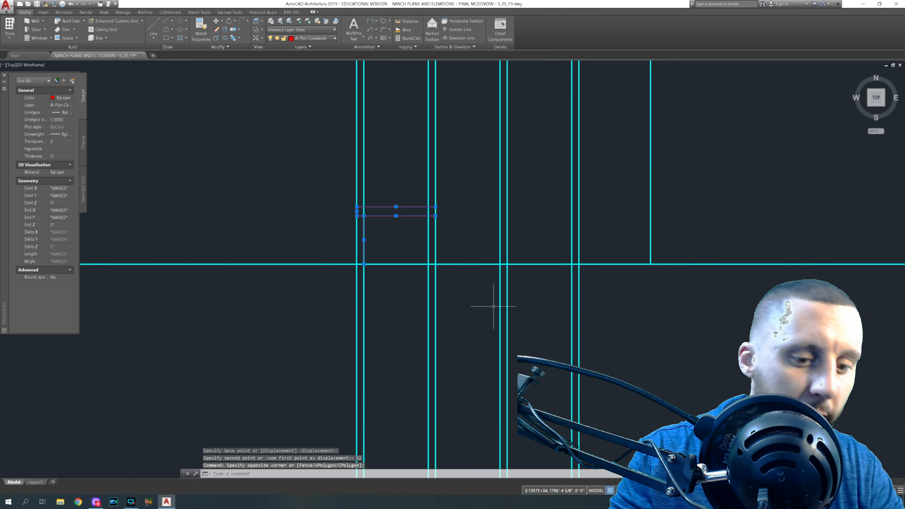
type("co")
key("Return")
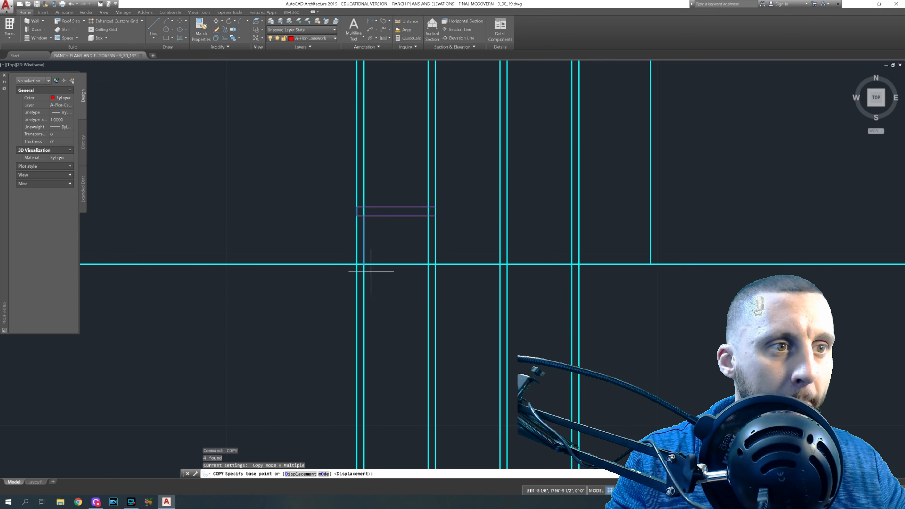
left_click(364, 264)
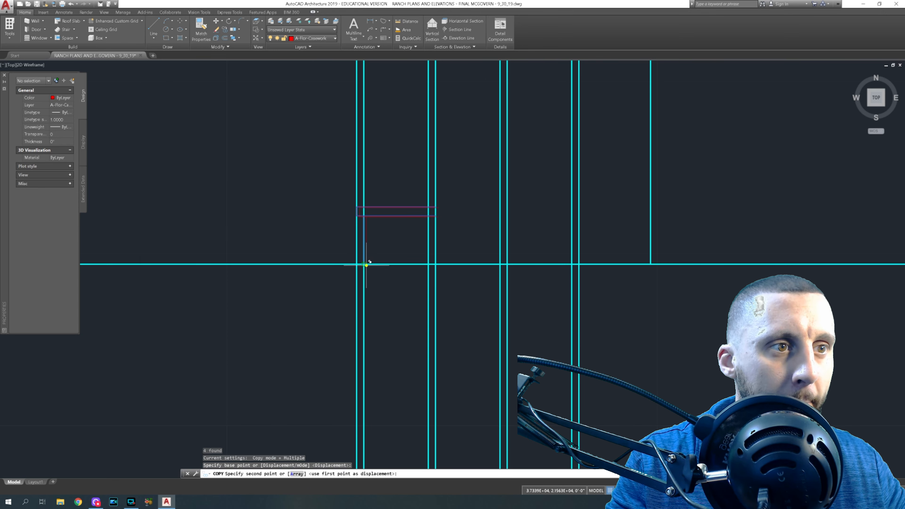
left_click(438, 214)
key("Escape")
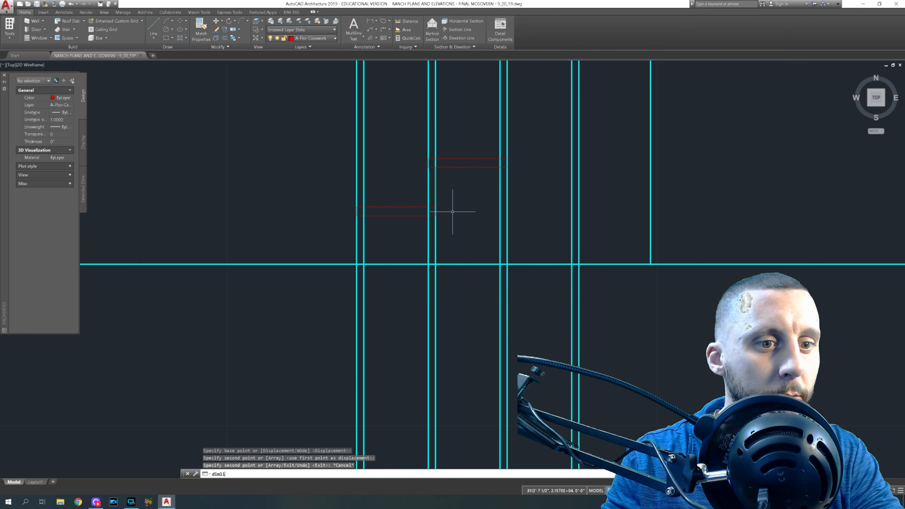
- Check the rise between the two steps with a linear dimension without placing it, and undo the step copy
type("dimli")
key("Return")
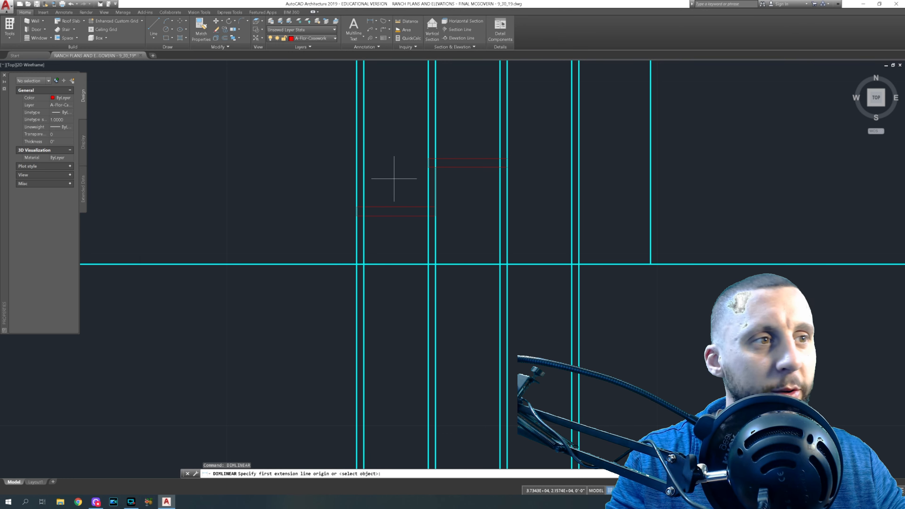
left_click(429, 158)
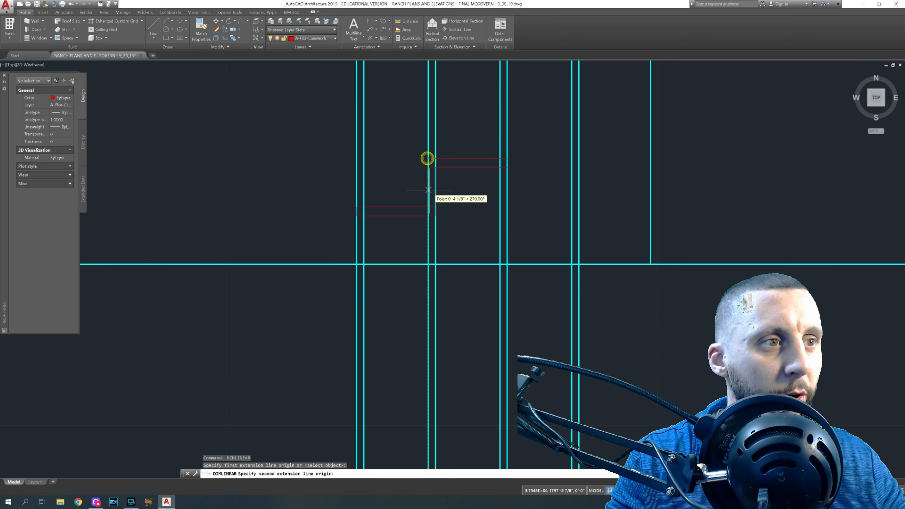
left_click(429, 208)
key("Escape")
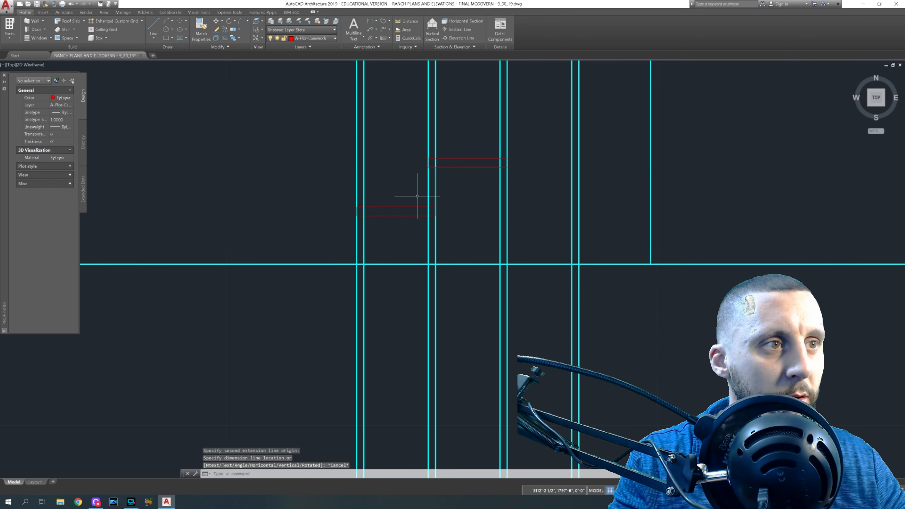
key("ctrl+z")
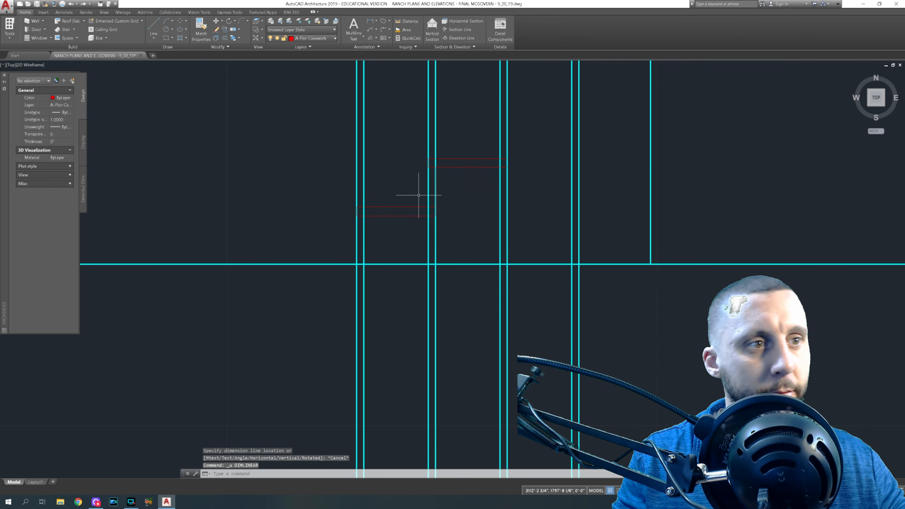
key("ctrl+z")
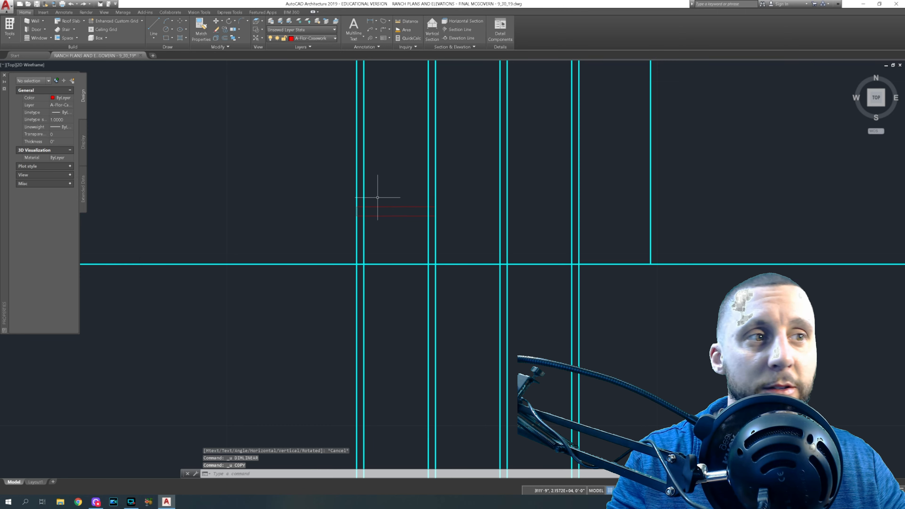
- Copy the bottom step from its riser's base to the right end of its upper tread line
left_click_drag(344, 194, 450, 279)
type("co")
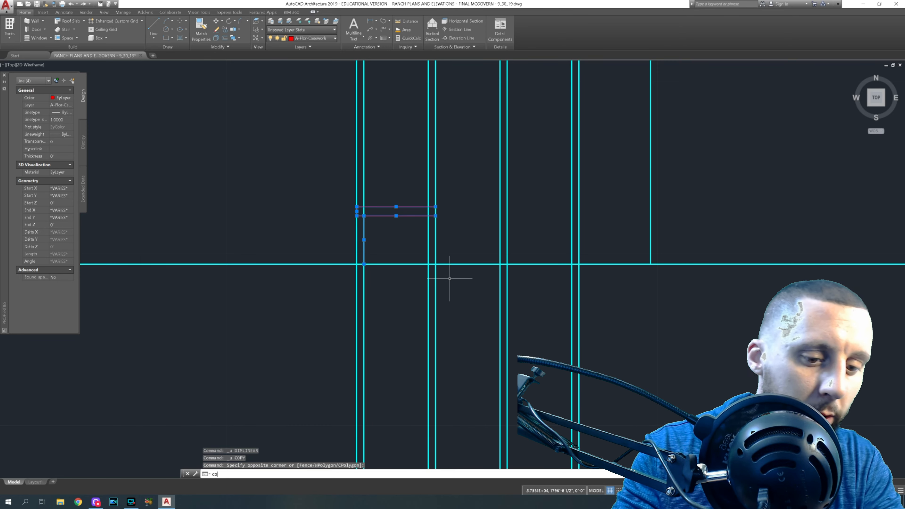
key("Return")
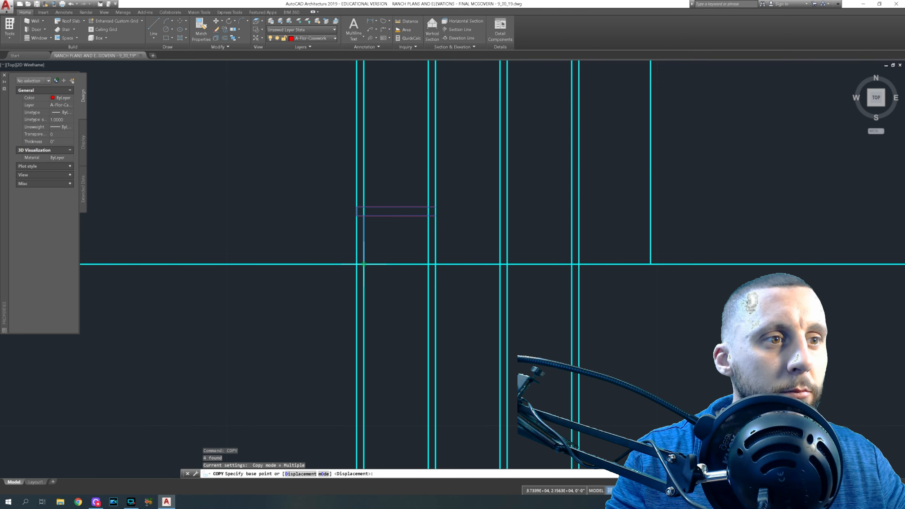
left_click(363, 265)
left_click(435, 207)
key("Escape")
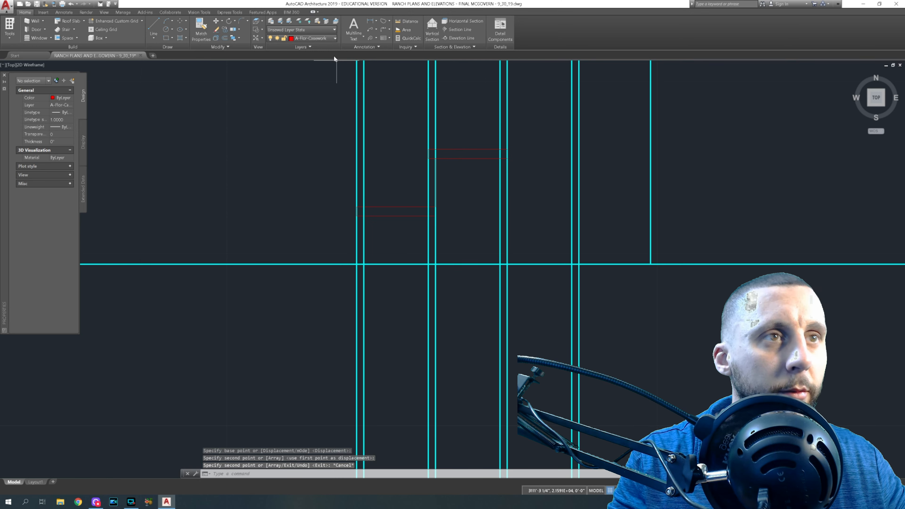
- Check the rise between the top tread lines of the two steps with a linear dimension, without placing it
left_click(370, 21)
left_click(431, 149)
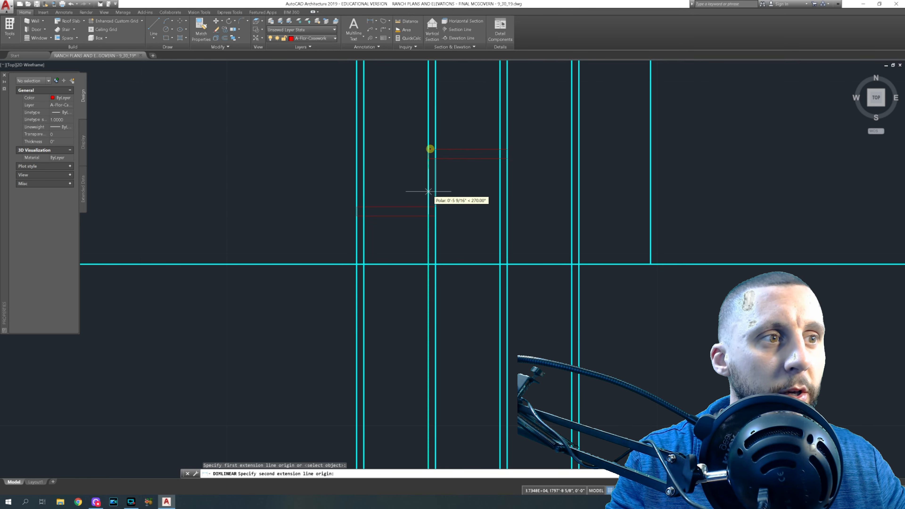
left_click(428, 206)
key("Escape")
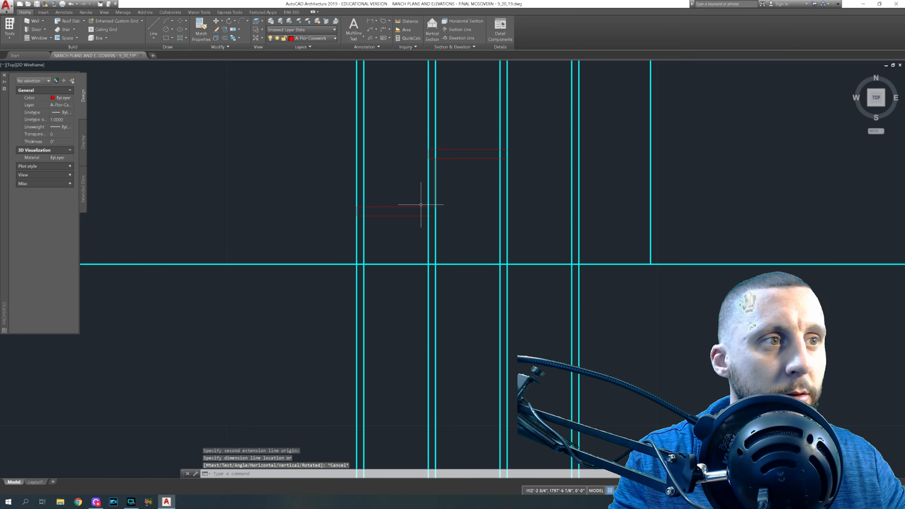
- Delete all the vertical construction lines crossing the stairs
scroll(414, 203, "down", 4)
middle_click_drag(464, 178, 461, 208)
left_click(499, 163)
left_click(383, 170)
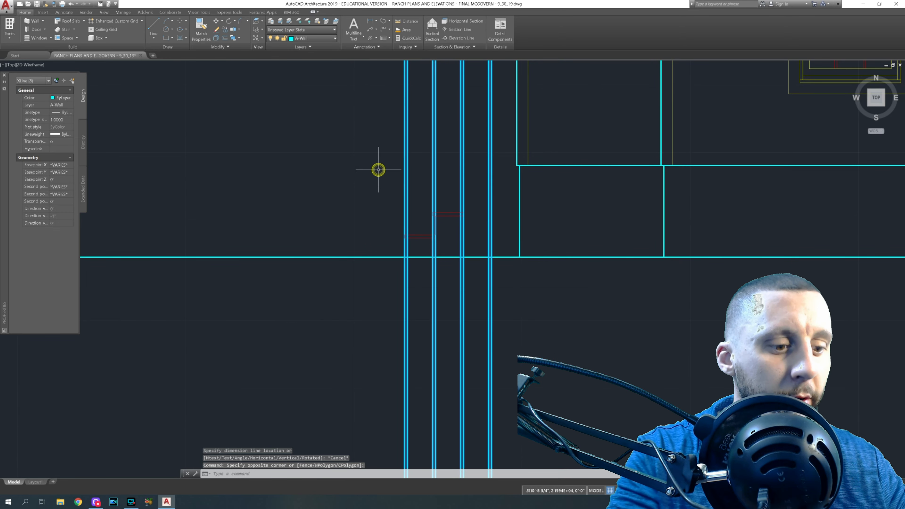
key("Delete")
- Copy the second step twice up the flight, placing each riser base at the preceding upper tread line's right end
scroll(441, 202, "up", 4)
left_click(451, 201)
left_click(402, 230)
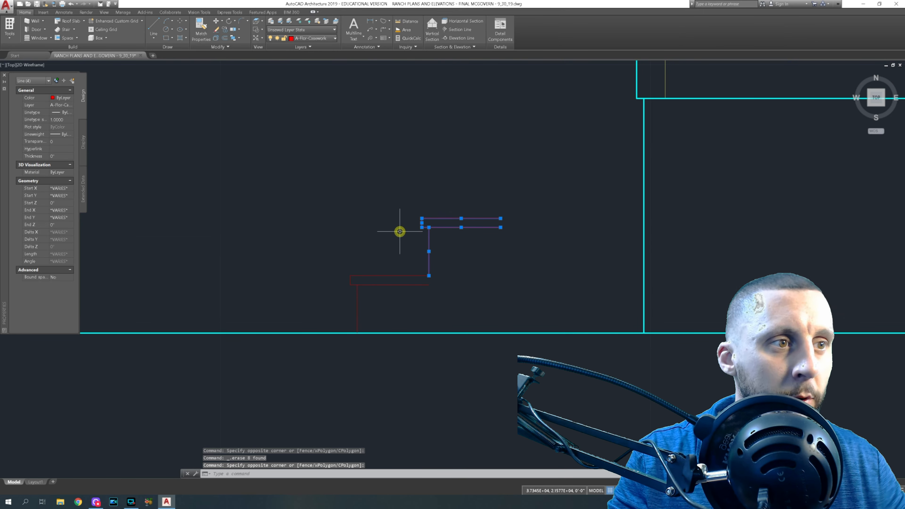
type("co")
key("Return")
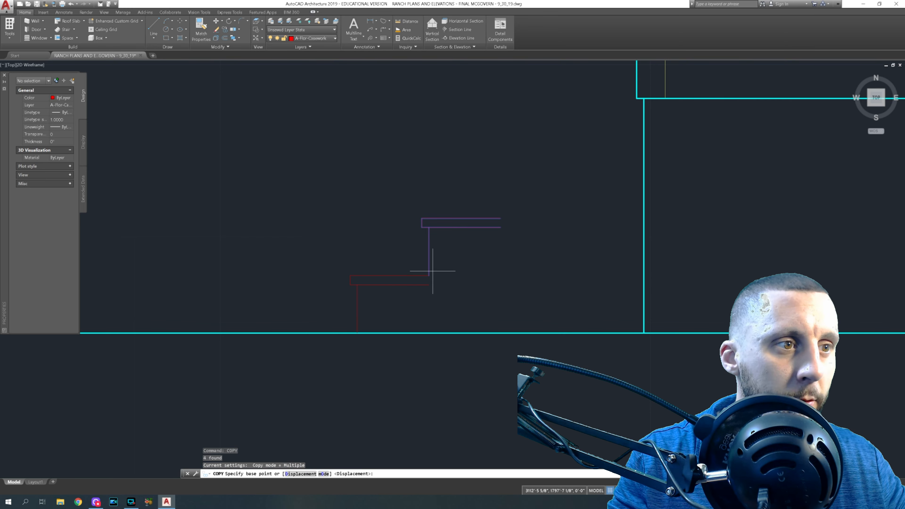
left_click(428, 275)
left_click(501, 218)
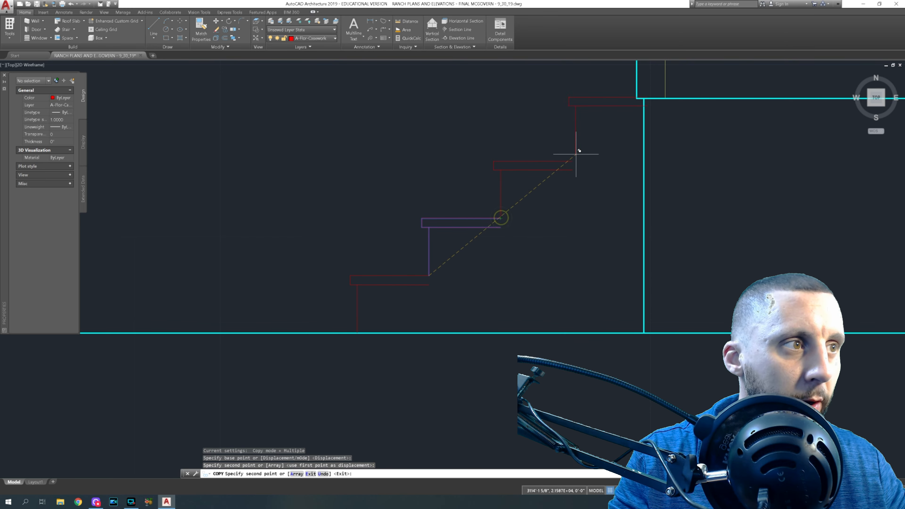
left_click(573, 161)
middle_click_drag(576, 154, 531, 194)
key("Escape")
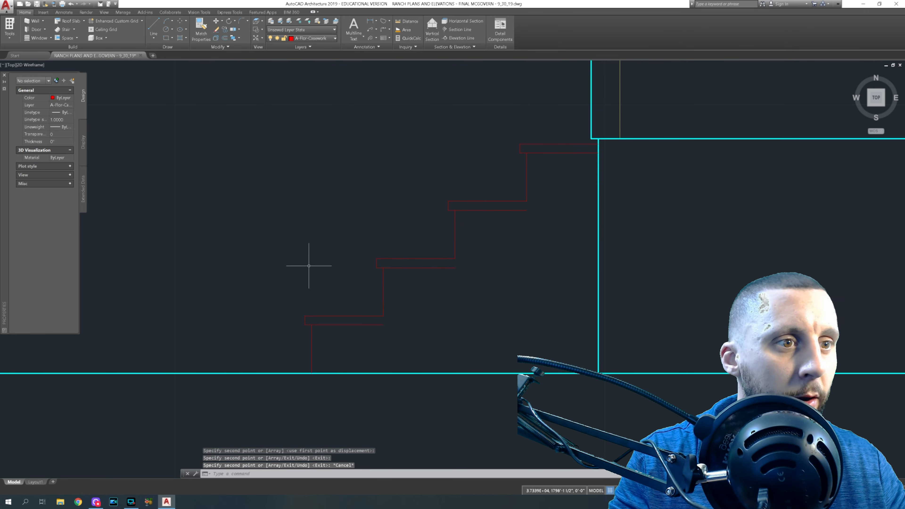
- Copy the fourth step once more, placing its riser base at the right end of the fourth step's upper tread line
scroll(570, 175, "down", 2)
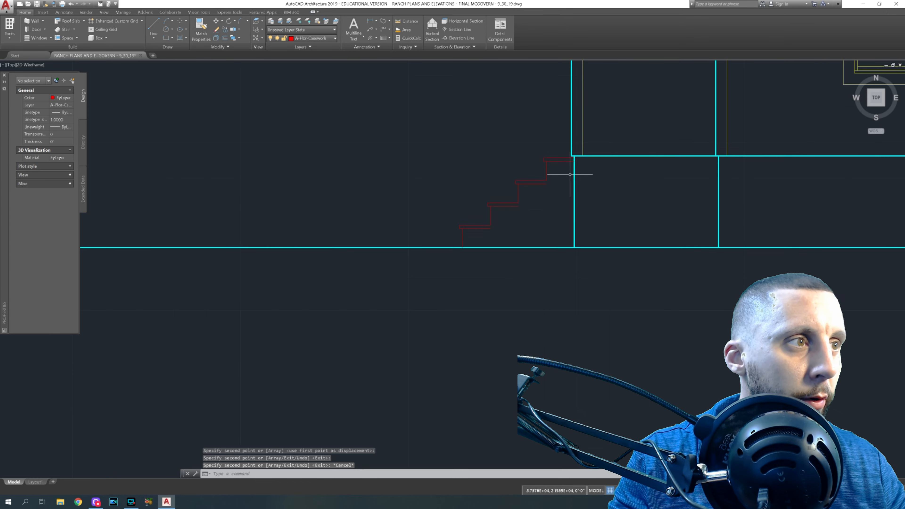
middle_click_drag(570, 175, 471, 234)
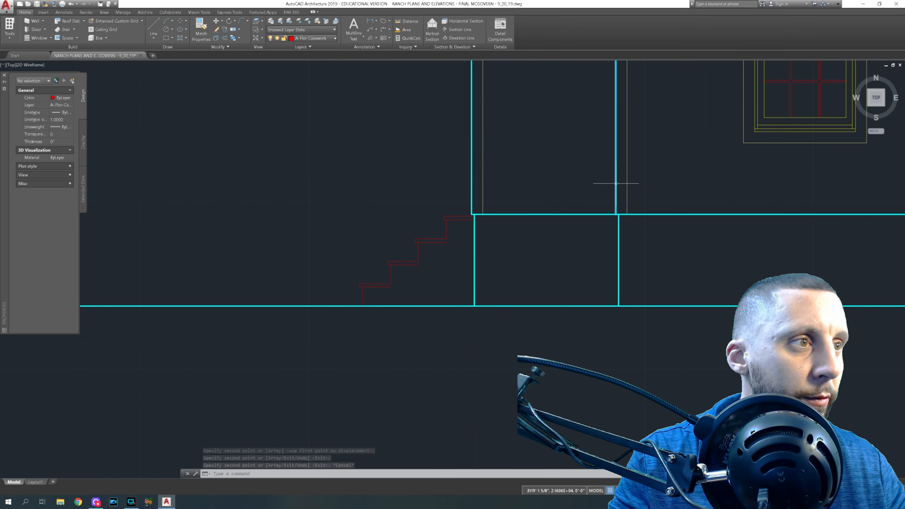
left_click_drag(475, 209, 442, 230)
type("co")
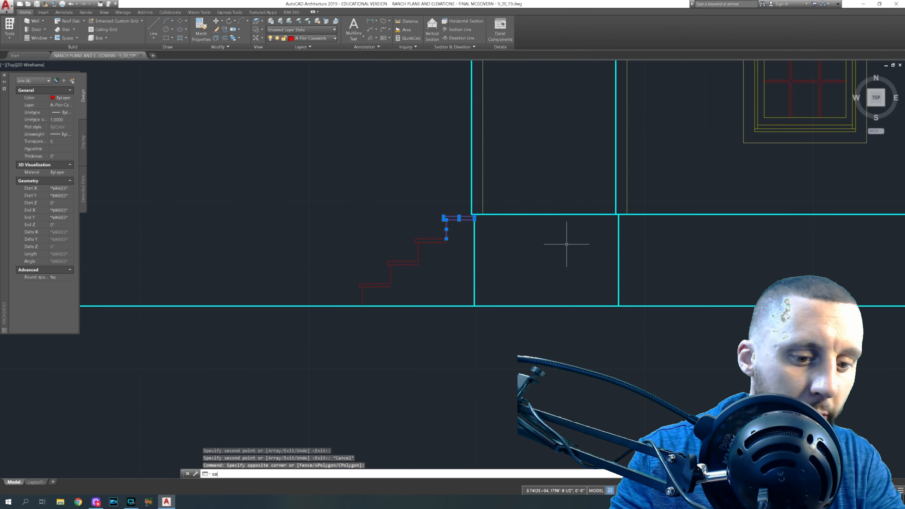
key("Return")
scroll(455, 235, "up", 5)
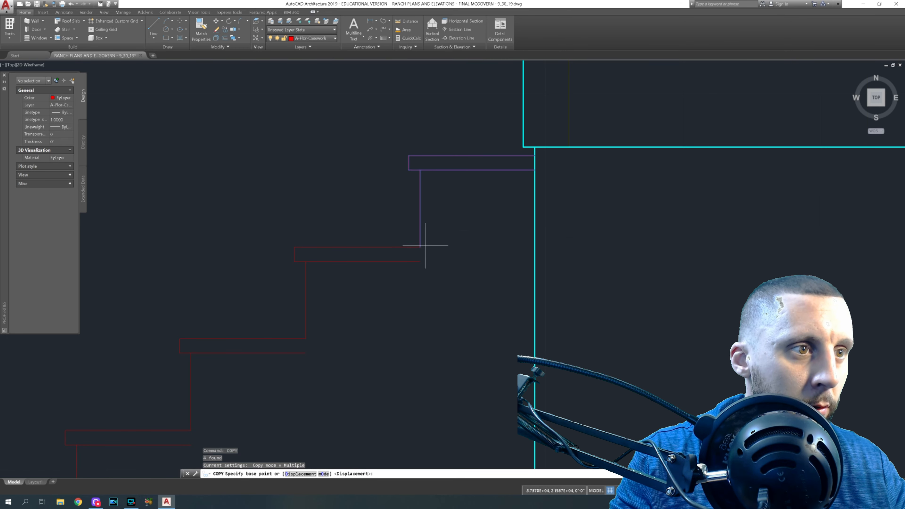
left_click(446, 240)
left_click(535, 156)
scroll(535, 156, "down", 3)
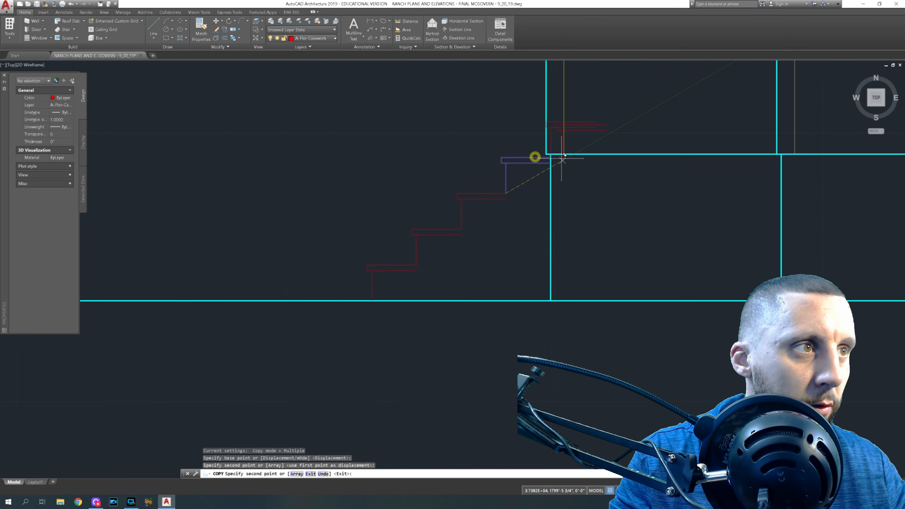
key("Escape")
left_click(543, 188)
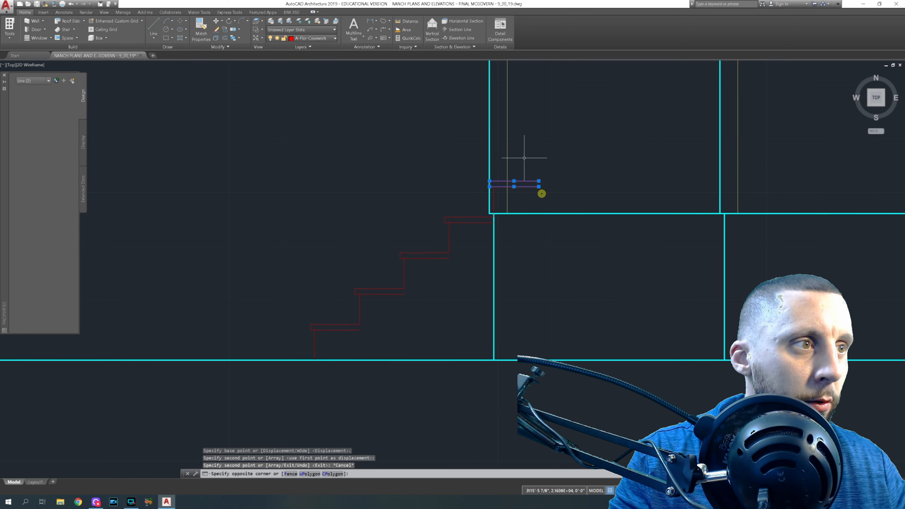
left_click(525, 156)
type("s")
key("Return")
left_click(525, 155)
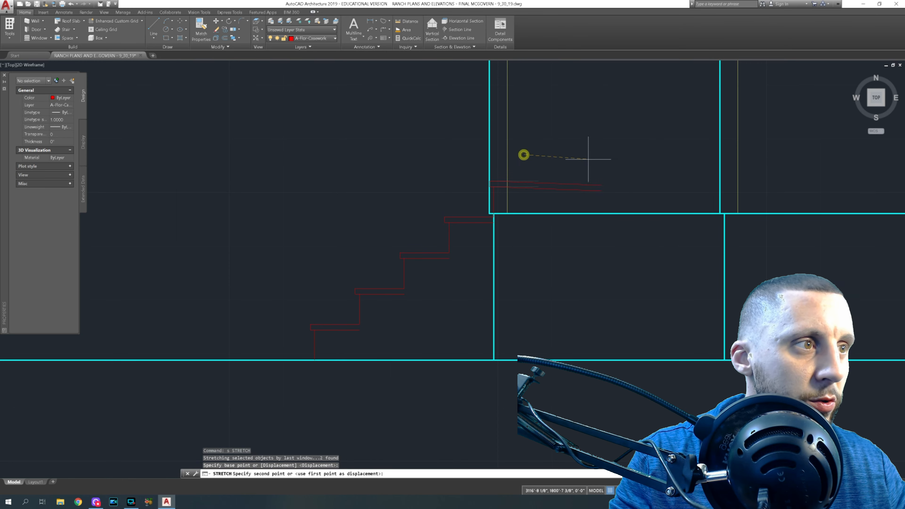
key("Escape")
- Stretch the right ends of the highest copied tread's two lines horizontally to the next vertical wall line
left_click(548, 165)
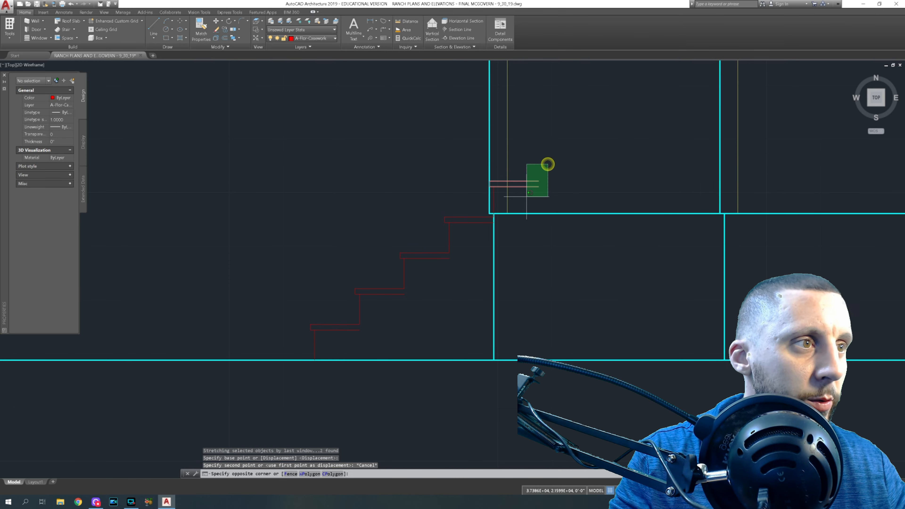
left_click(527, 197)
type("s")
key("Return")
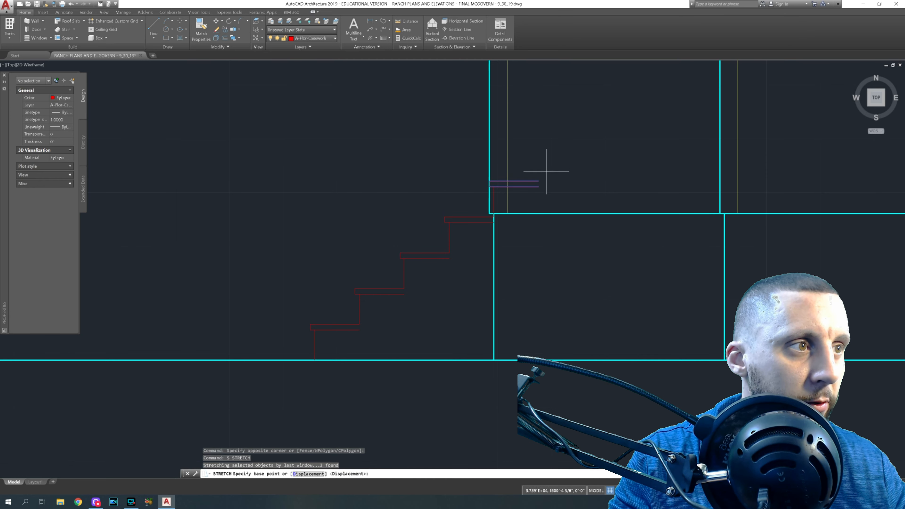
left_click(539, 182)
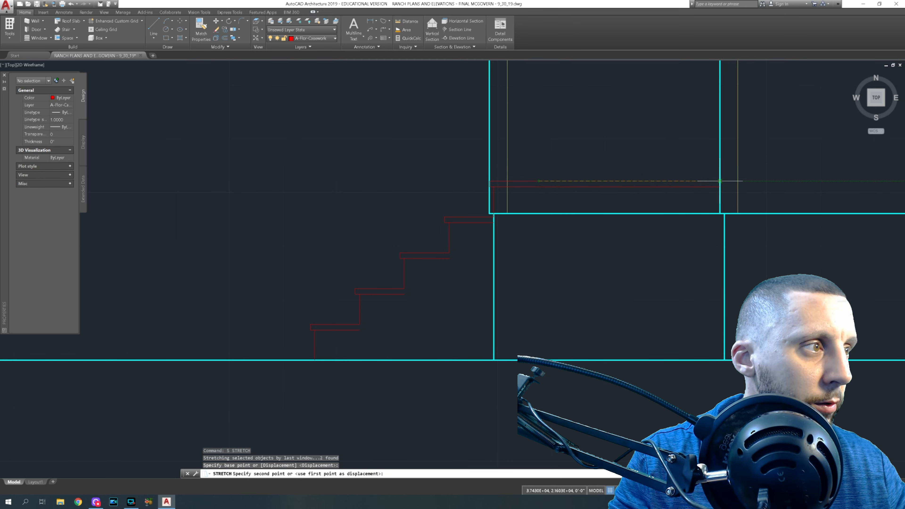
key("Escape")
scroll(562, 233, "down", 5)
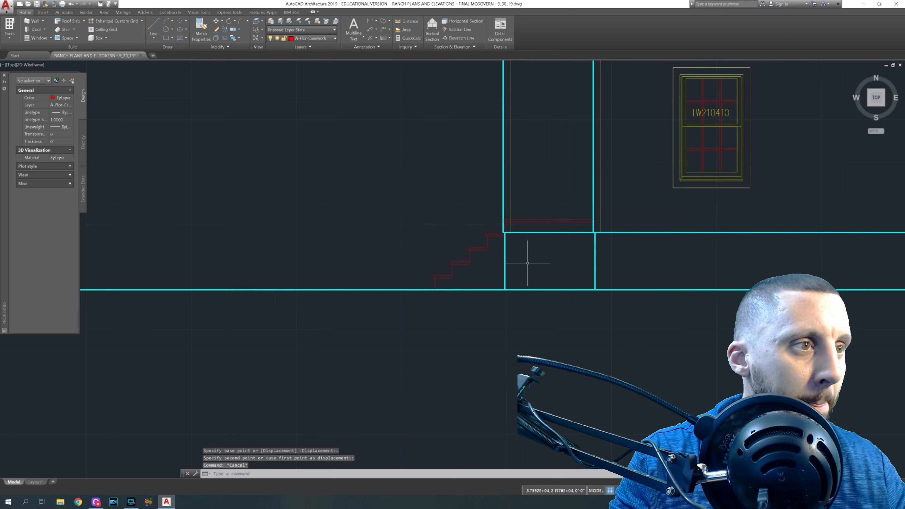
- Extend the risers of the upper steps down to the lower tread line of the step beneath each
scroll(460, 286, "up", 8)
type("ex")
key("Return")
left_click(428, 224)
scroll(427, 223, "down", 5)
left_click(479, 215)
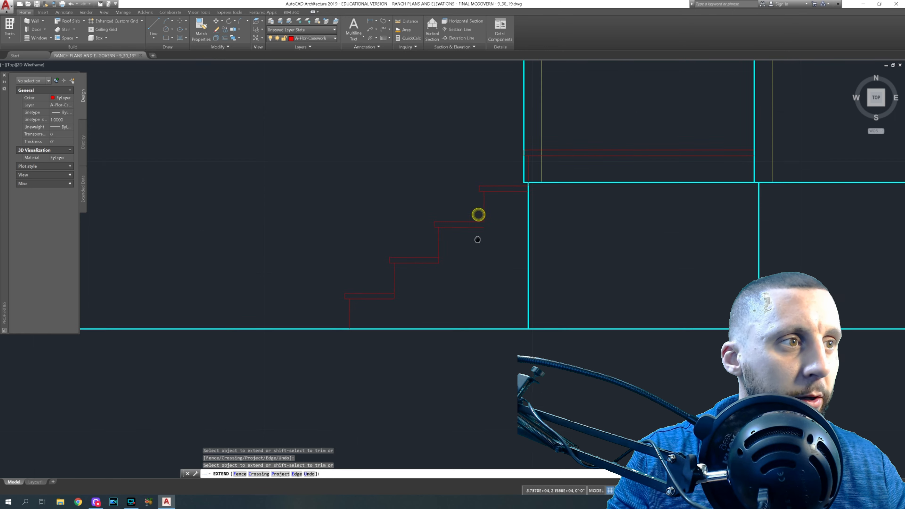
middle_click_drag(487, 225, 473, 250)
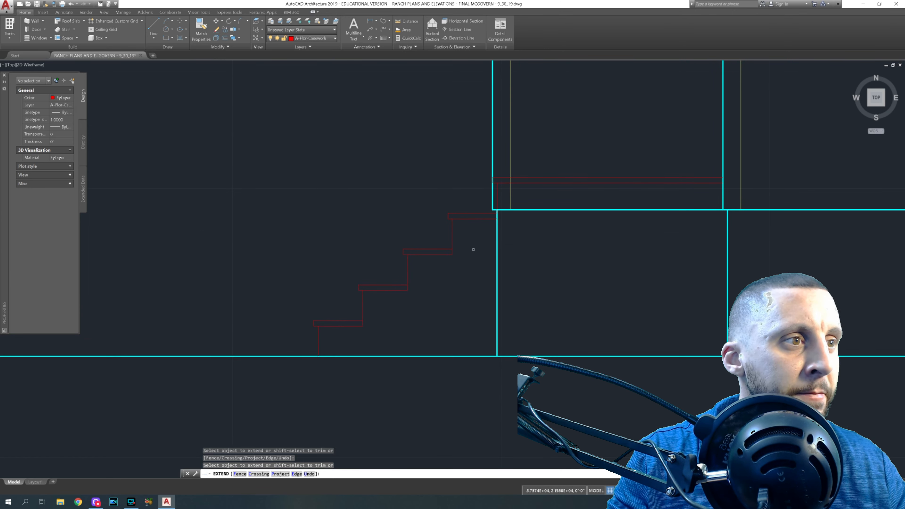
scroll(494, 199, "up", 6)
key("Escape")
- Stretch the lower end of the riser beneath the deck down to the highest tread's lower line
left_click(499, 199)
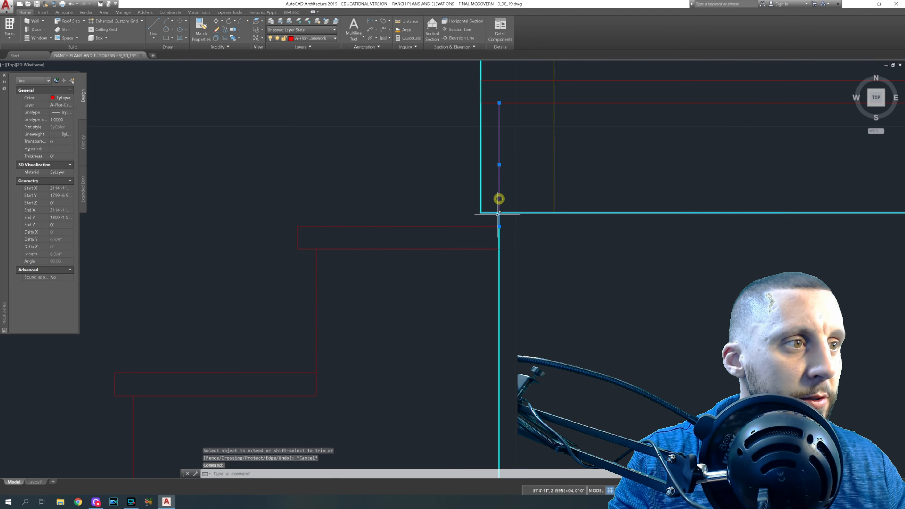
left_click(500, 225)
key("Escape")
scroll(501, 248, "down", 6)
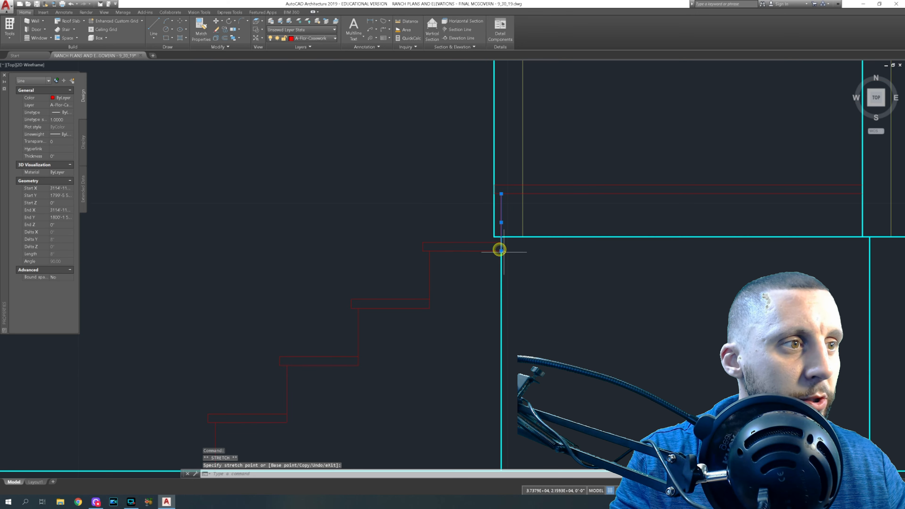
key("Escape")
middle_click_drag(519, 255, 432, 250)
scroll(424, 227, "up", 5)
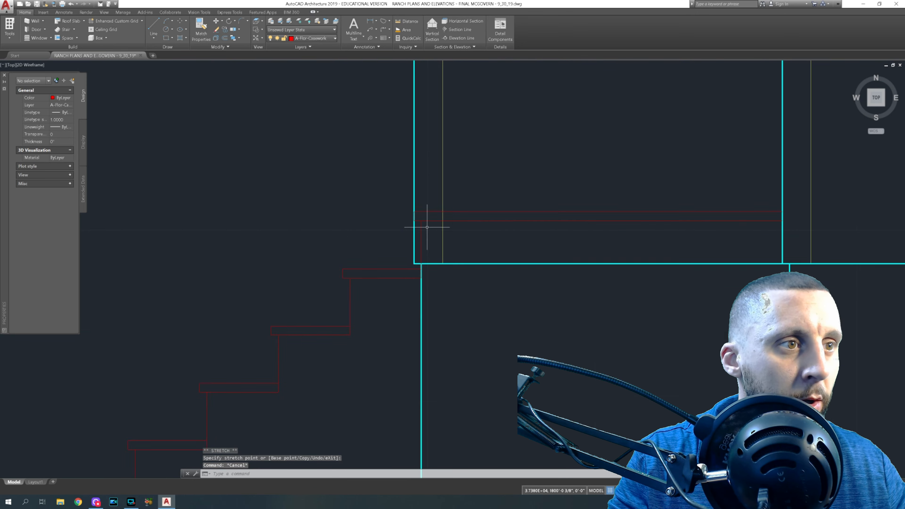
- Trim the vertical wall lines at the deck's outer end below the deck surface, using the deck's upper line as the cutting edge
type("tr")
key("Return")
left_click(429, 202)
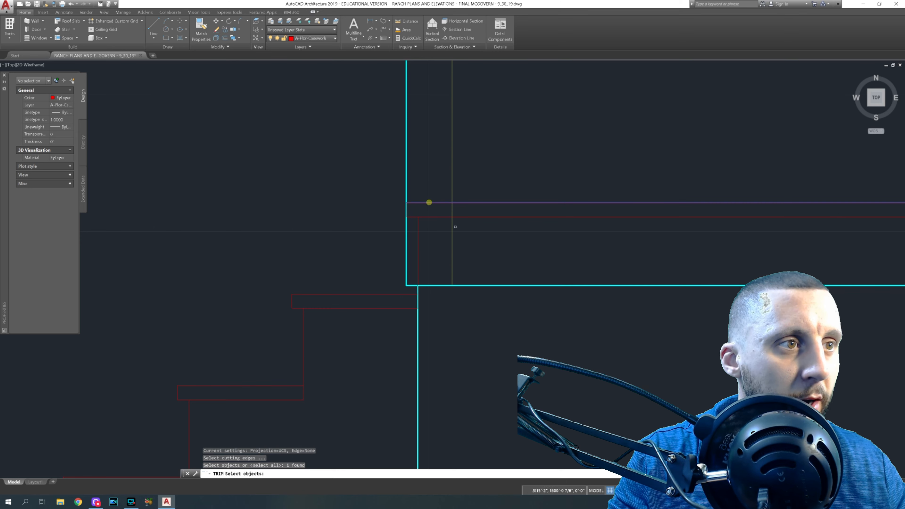
key("Return")
left_click(474, 217)
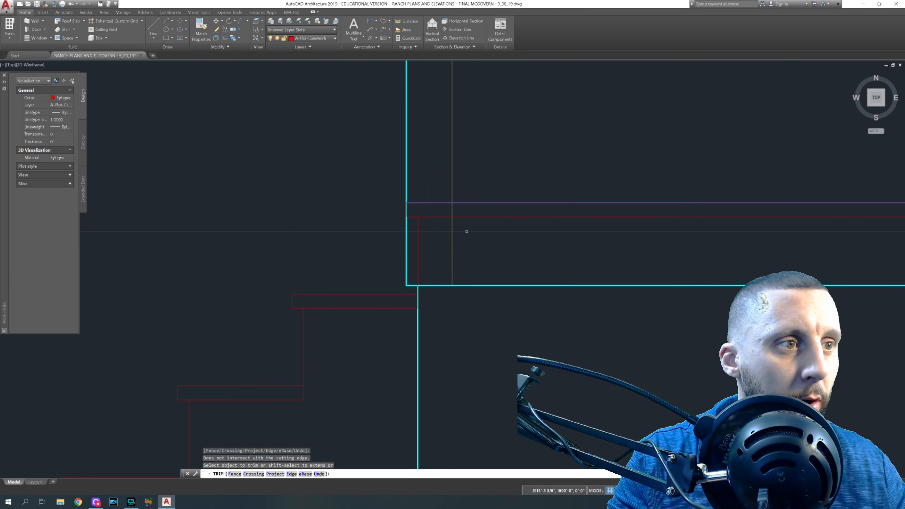
left_click(407, 239)
key("Escape")
scroll(423, 244, "down", 4)
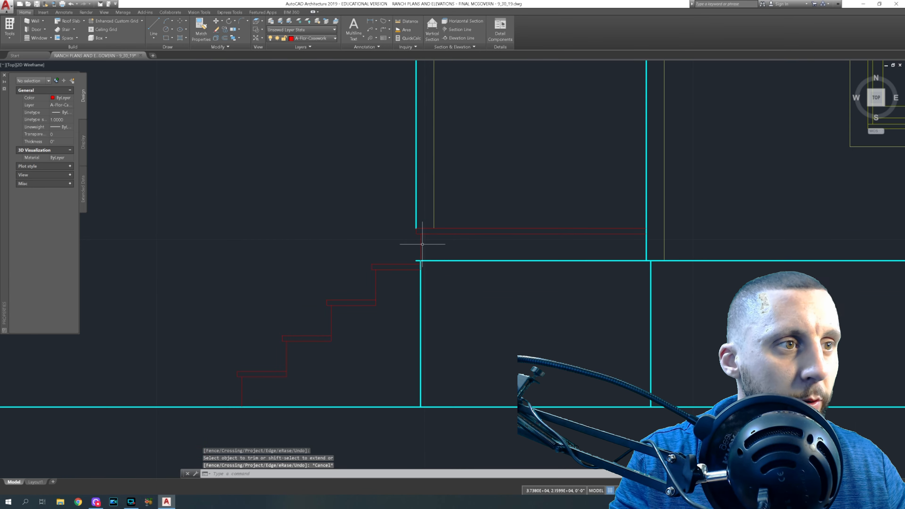
- Try shortening the horizontal wall line's outer end to the vertical wall line below the deck, and undo it
scroll(424, 263, "up", 3)
left_click(462, 257)
left_click(449, 237)
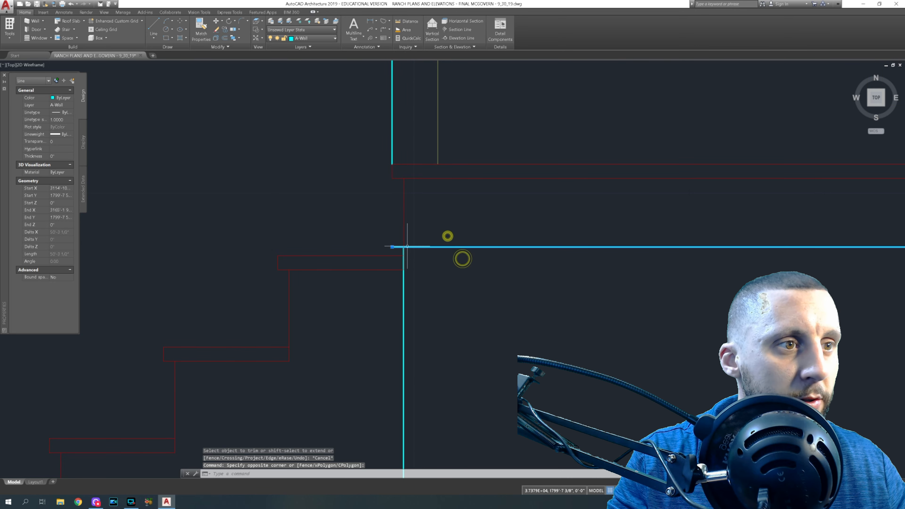
left_click(392, 246)
left_click(403, 247)
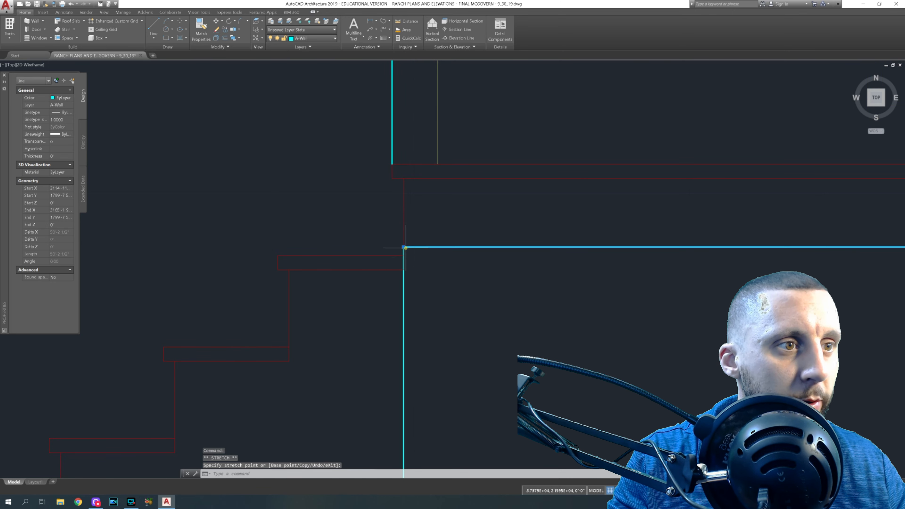
key("Escape")
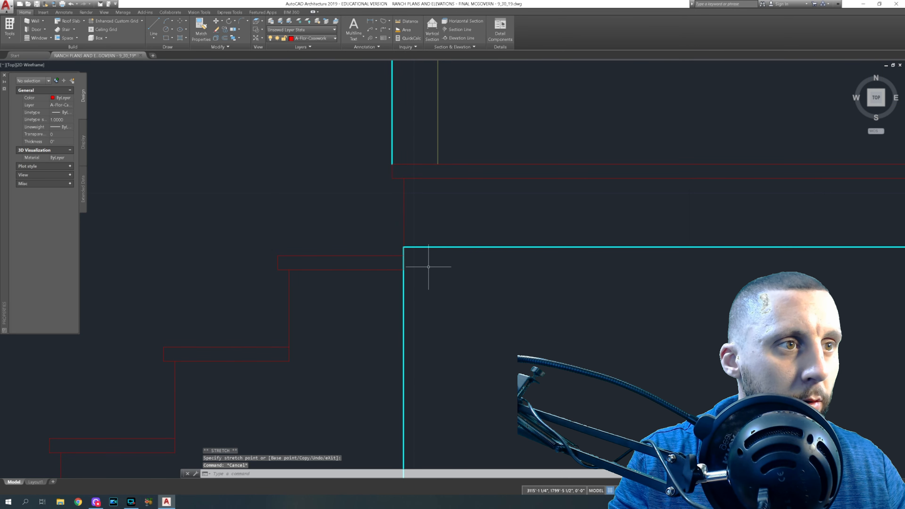
left_click(425, 241)
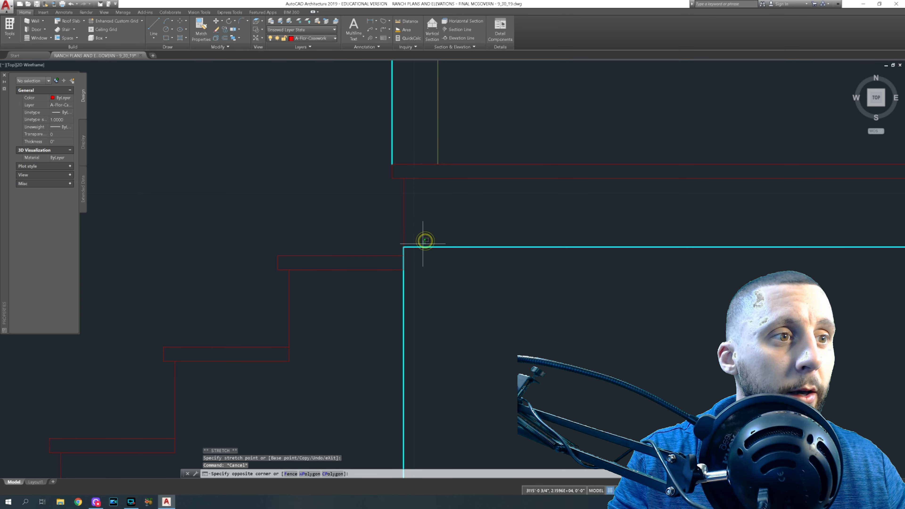
left_click(420, 251)
key("Escape")
key("Escape")
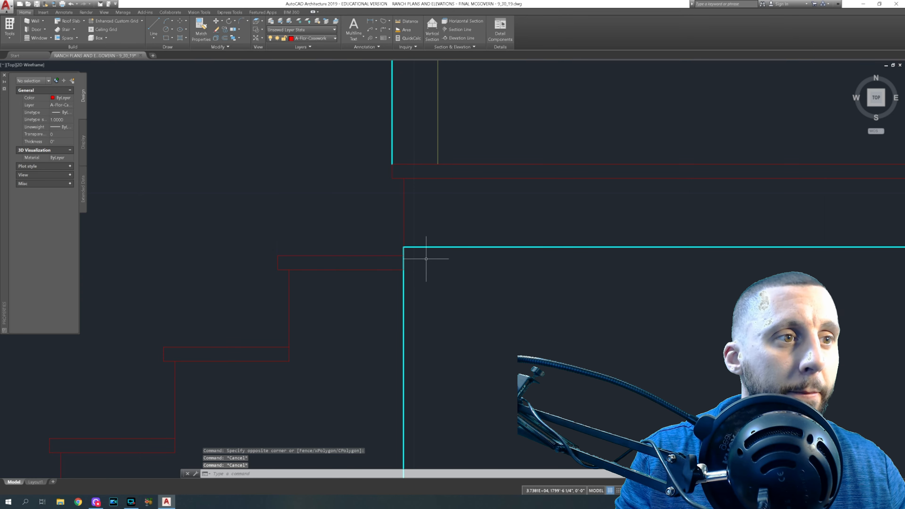
key("ctrl+z")
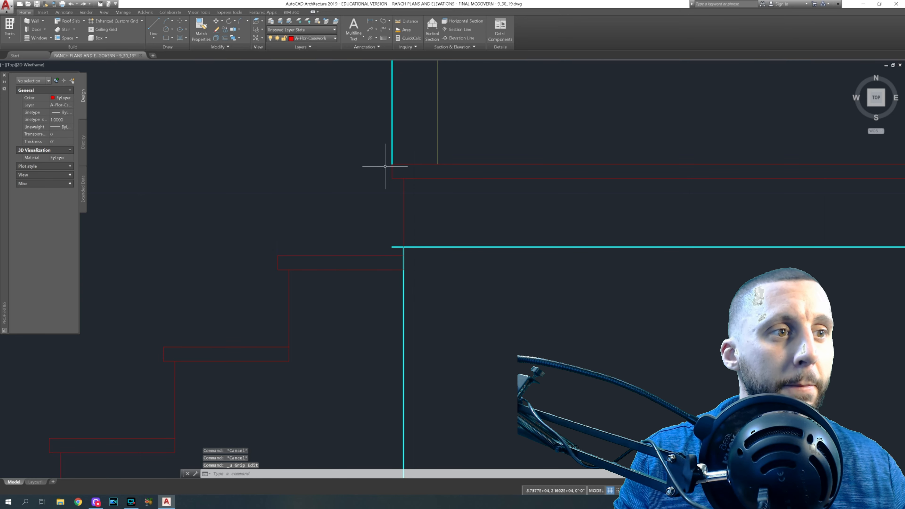
- Draw a vertical line from the outer end of the deck's lower line down to the horizontal wall line's end
left_click(154, 26)
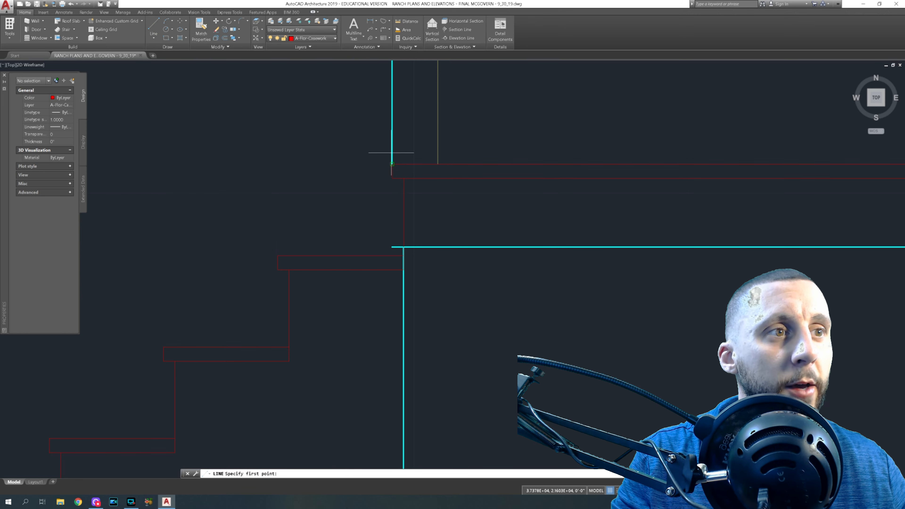
left_click(392, 178)
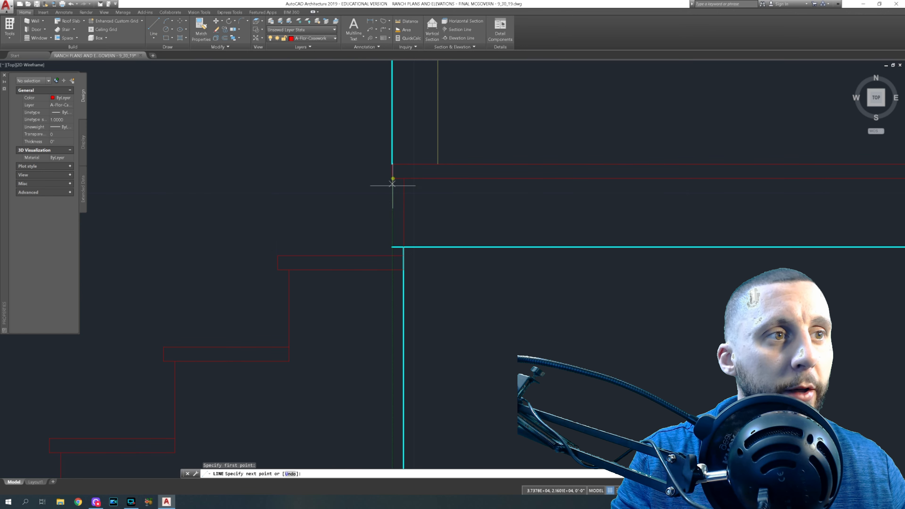
left_click(394, 246)
key("Escape")
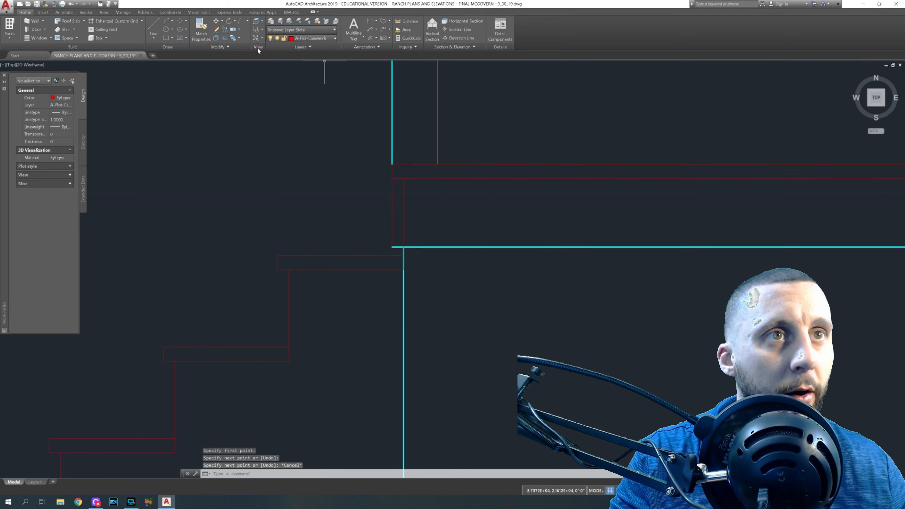
- Match the properties of the cyan wall line above the deck onto the new vertical line at the deck's edge
left_click(202, 27)
left_click(393, 110)
left_click(392, 186)
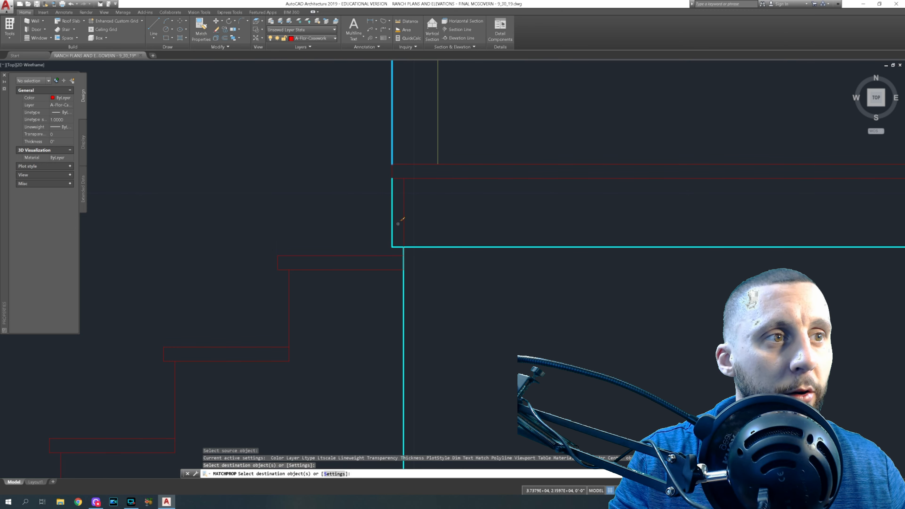
scroll(417, 219, "down", 3)
key("Escape")
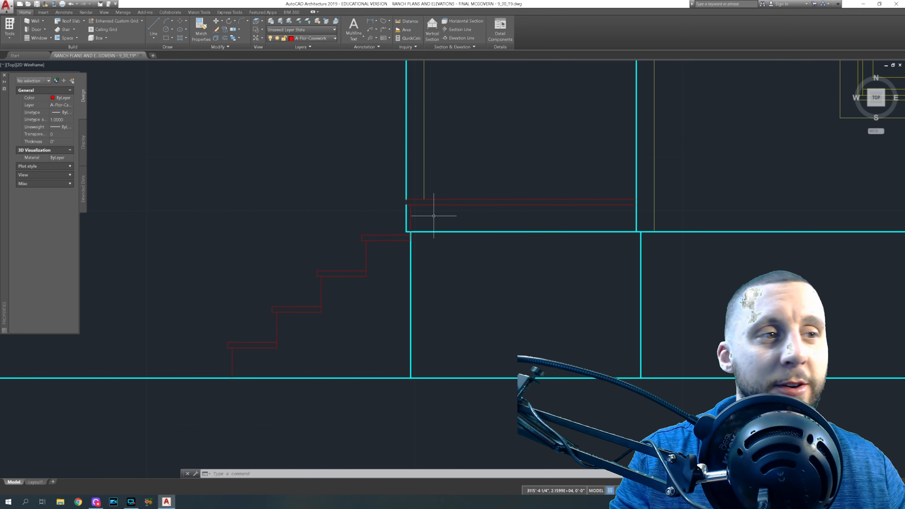
- Examine the stair underside and lattice panels beneath the deck in the completed reference elevation
scroll(436, 216, "down", 4)
middle_click_drag(435, 223, 434, 279)
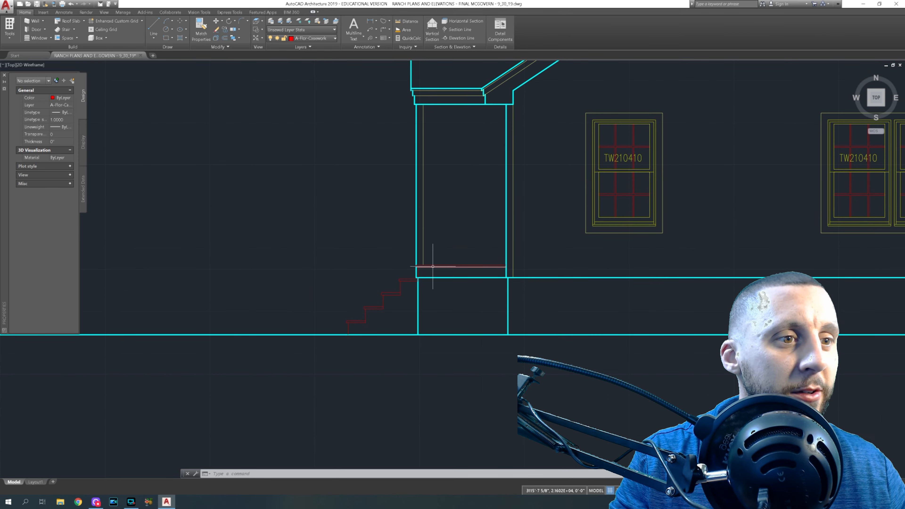
scroll(431, 275, "down", 5)
middle_click_drag(381, 294, 450, 281)
middle_click_drag(252, 289, 280, 279)
mouse_move(81, 272)
middle_mouse_down()
mouse_move(243, 255)
mouse_move(483, 263)
middle_mouse_up()
middle_click_drag(793, 157, 318, 279)
scroll(448, 200, "up", 3)
scroll(449, 199, "up", 3)
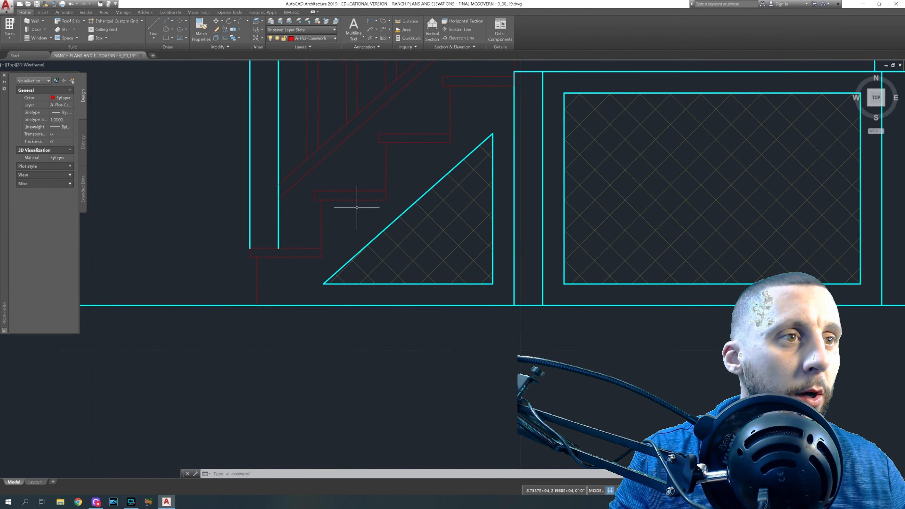
- Try a diagonal line from the lower stair post's base to the deck post's base in the reference elevation, and erase it
left_click(154, 27)
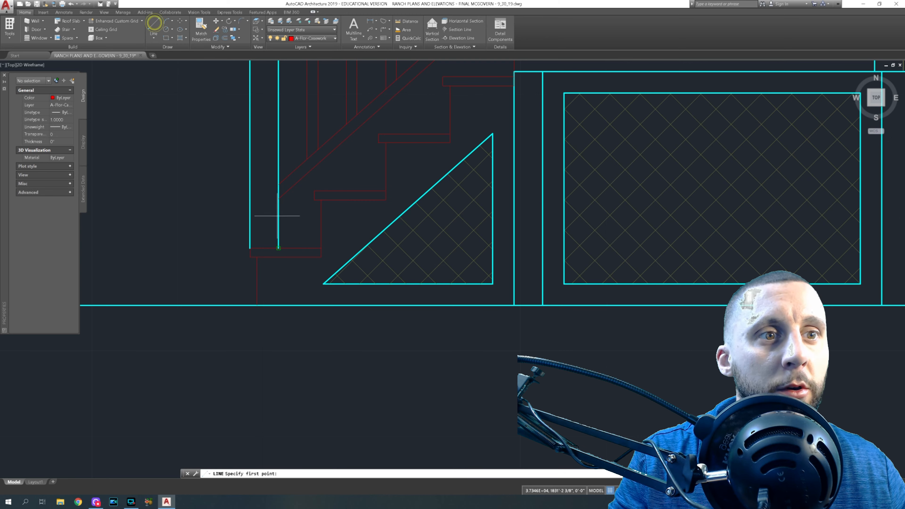
left_click(250, 247)
scroll(251, 247, "down", 3)
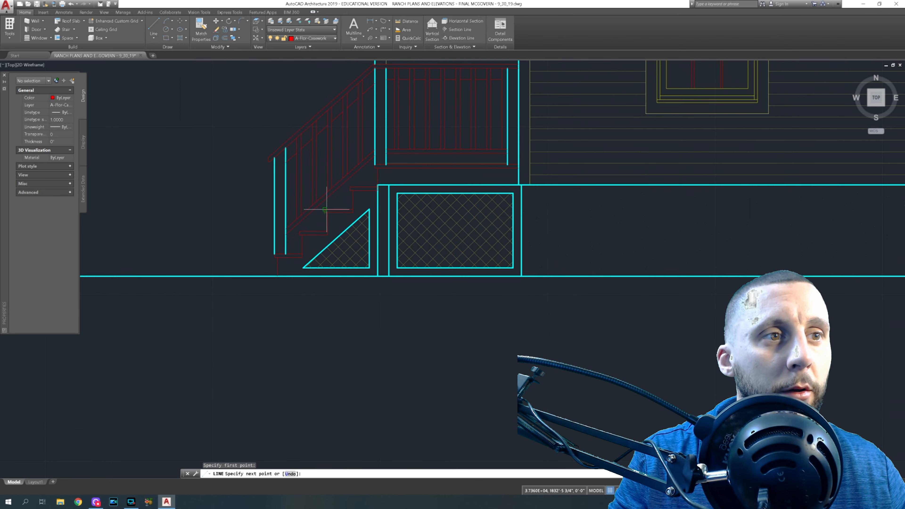
left_click(374, 164)
key("Escape")
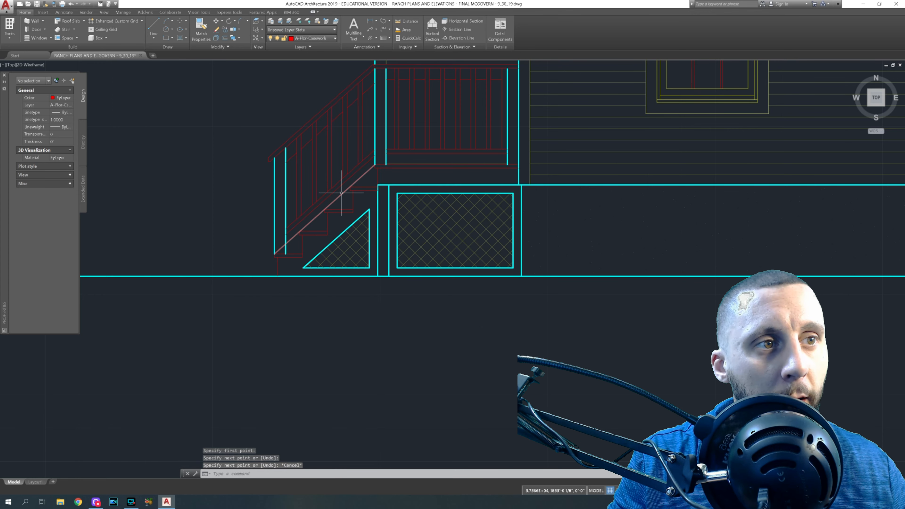
left_click(341, 193)
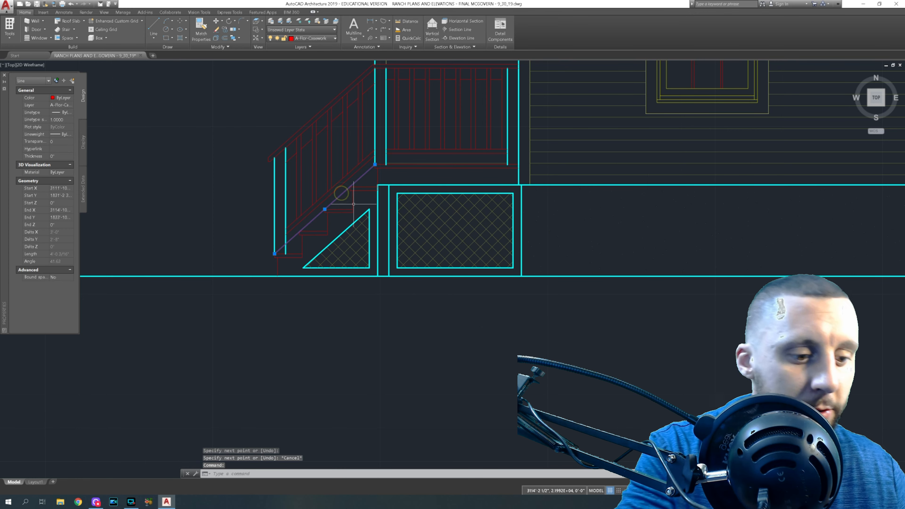
key("Delete")
- Draw a diagonal line under the reference stair from the bottom tread's lower inner corner to the deck support post
left_click(154, 29)
scroll(316, 256, "up", 4)
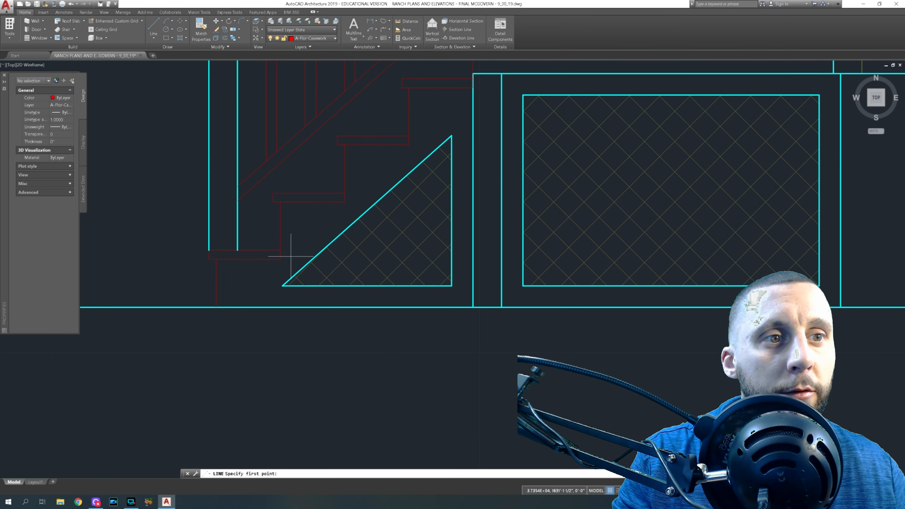
left_click(281, 259)
left_click(473, 89)
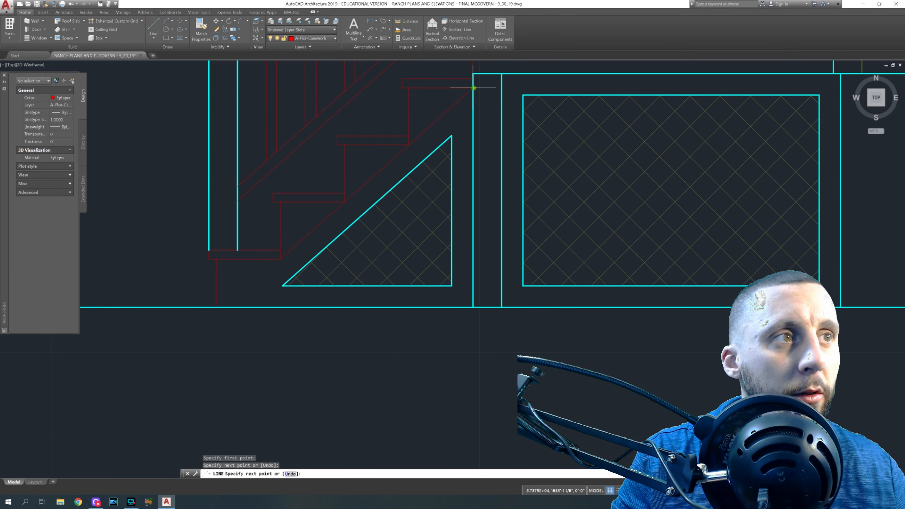
key("Escape")
- Try offsets of 4" and 3" for the reference stair's diagonal line, comparing them with the lattice triangle's sloped edge
left_click(234, 39)
type("4")
key("Return")
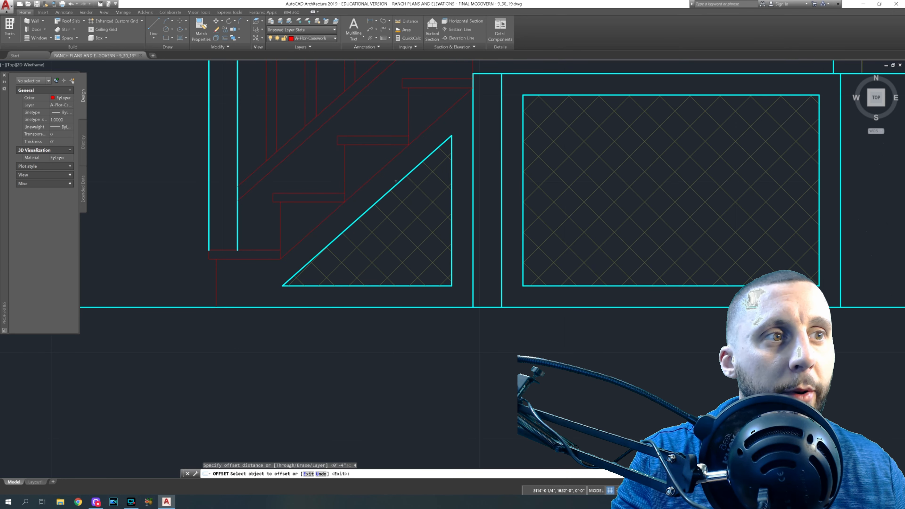
left_click(382, 169)
key("Escape")
key("Return")
type("3")
key("Return")
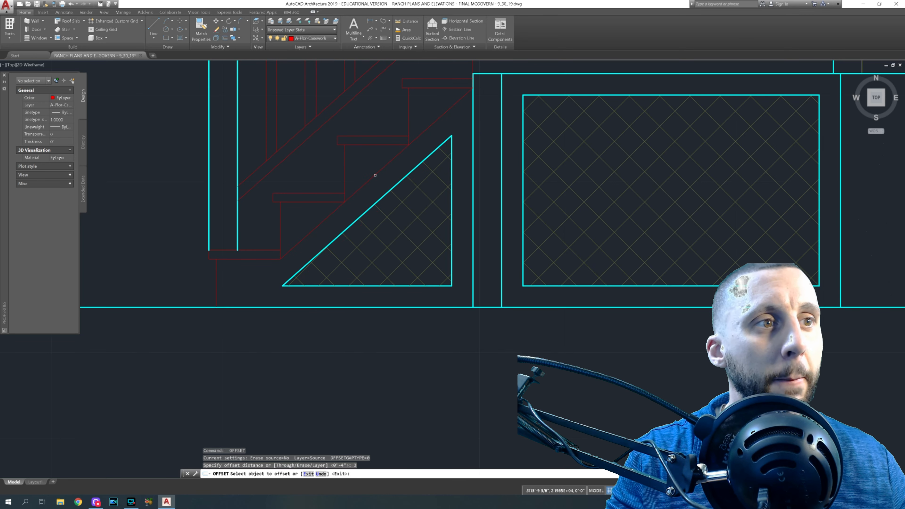
left_click(374, 175)
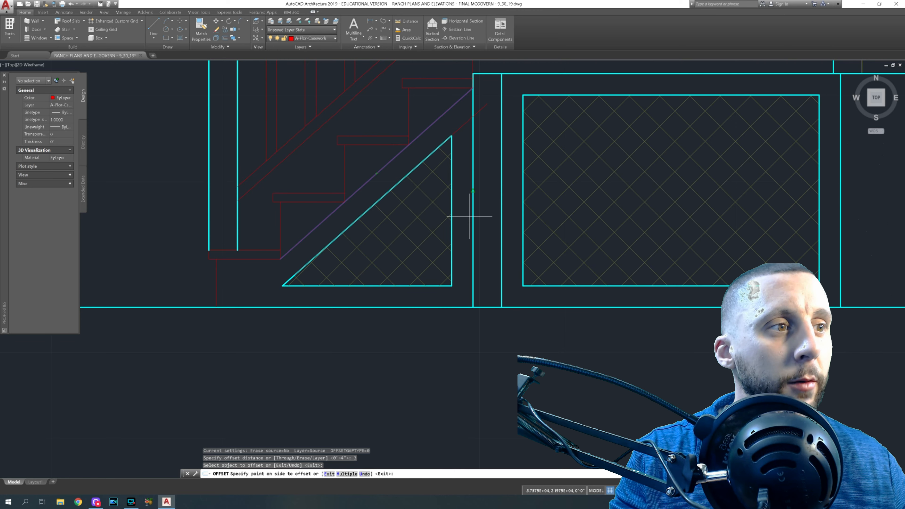
key("Escape")
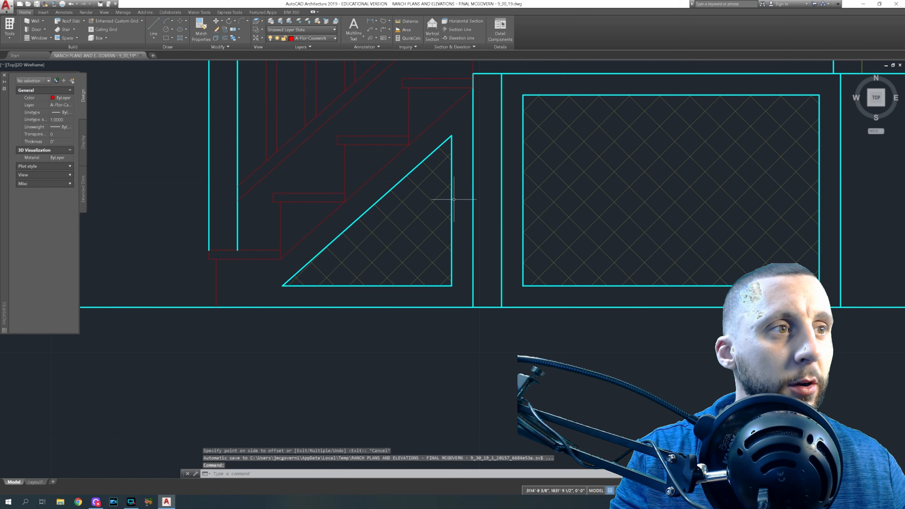
- Erase the diagonal line drawn beneath the reference stair
left_click(434, 132)
left_click(431, 123)
key("Delete")
- Draw a diagonal line under the new side-elevation stair from the bottom tread's lower inner corner to the top tread's lower inner corner
scroll(446, 148, "down", 7)
middle_click_drag(534, 309, 431, 182)
scroll(402, 193, "up", 4)
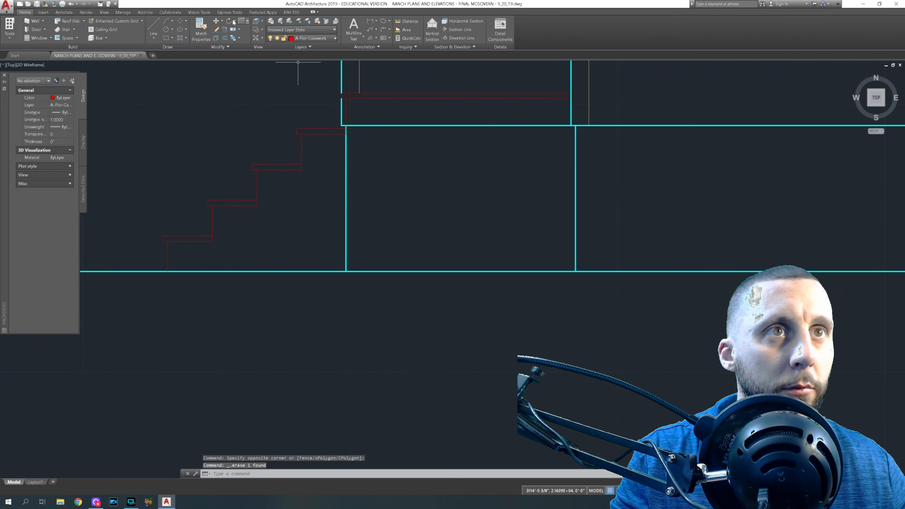
left_click(154, 28)
left_click(211, 241)
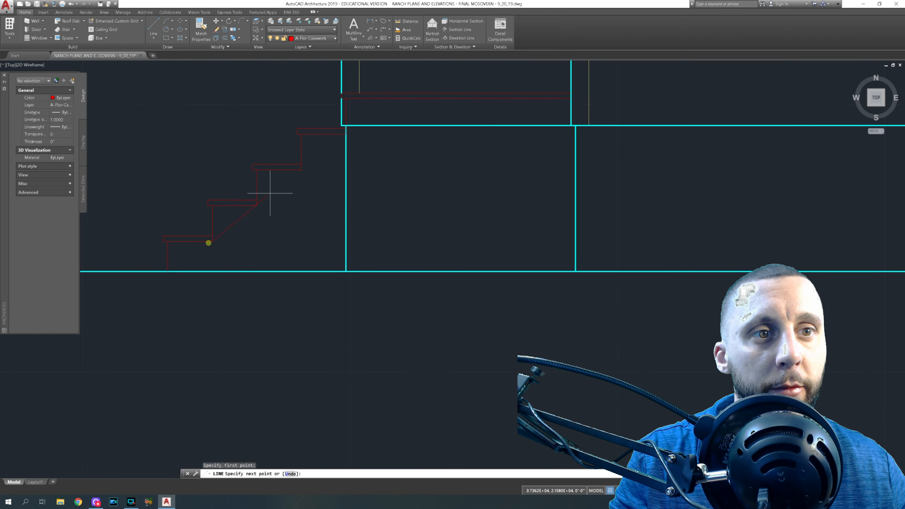
left_click(346, 134)
key("Escape")
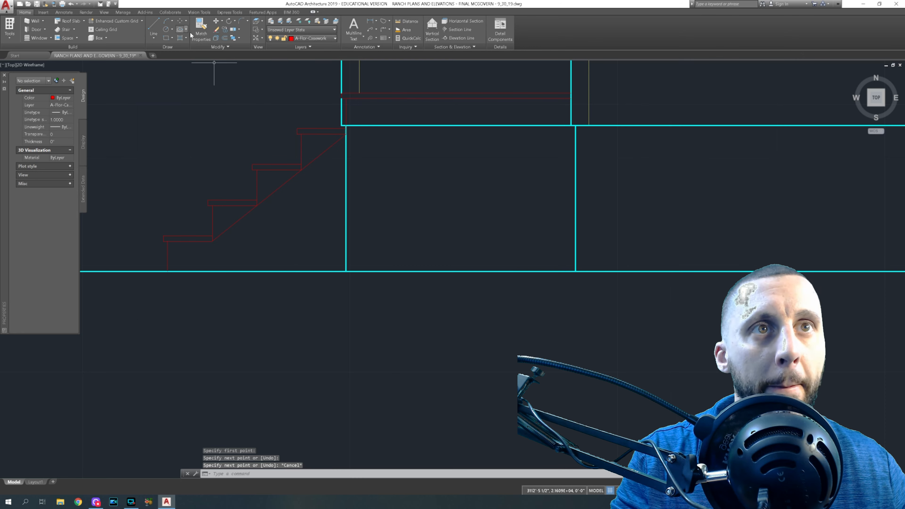
- Offset the new stair's diagonal underside line 3" downward
left_click(225, 38)
type("3")
key("Return")
left_click(279, 186)
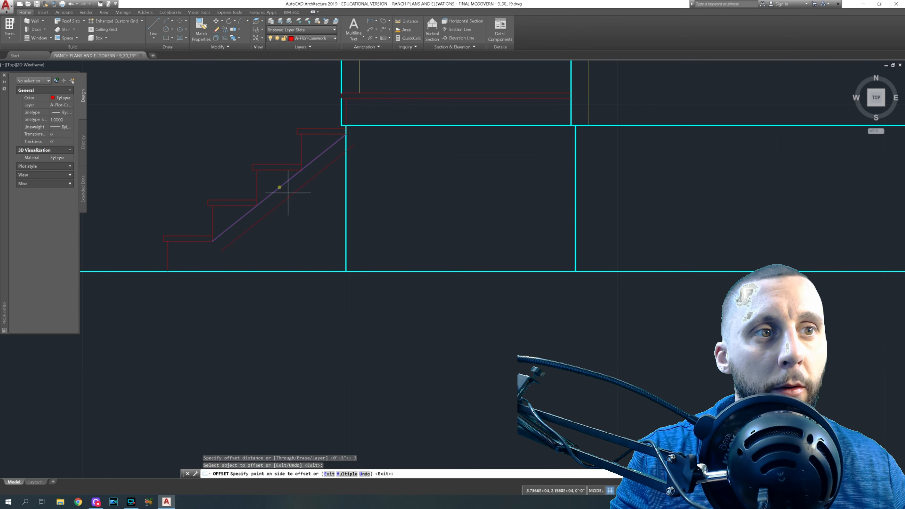
left_click(296, 202)
- Offset the vertical wall line beside the stair 3" toward the steps and the ground line 3" upward
left_click(345, 196)
left_click(337, 202)
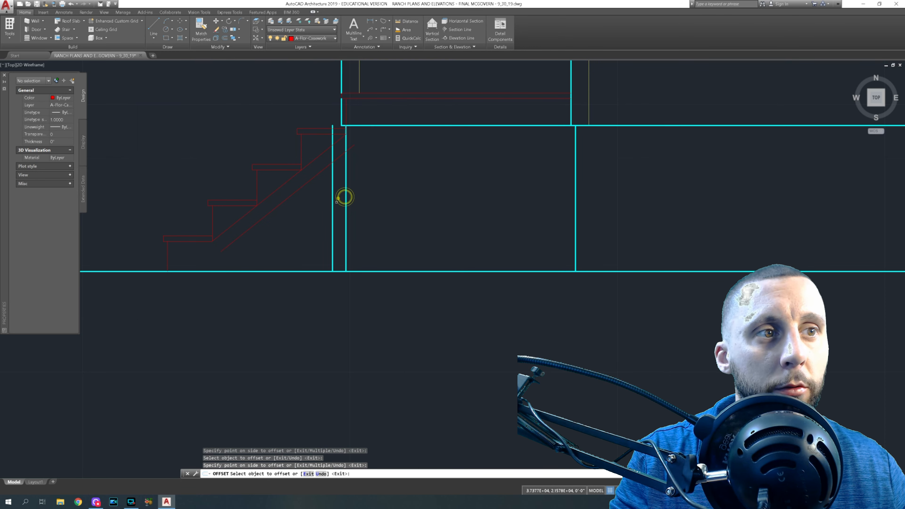
left_click(299, 269)
left_click(298, 271)
left_click(299, 268)
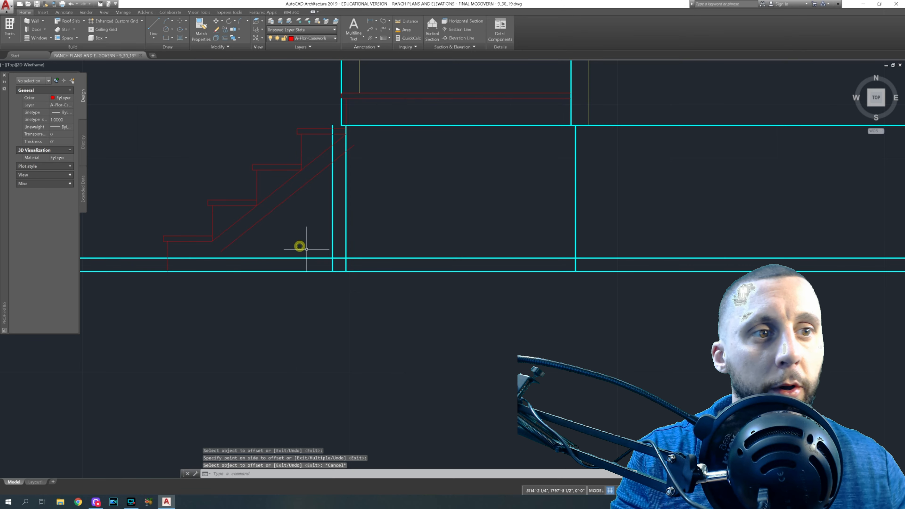
- Fillet the offset ground line with the offset diagonal under the stair using a radius of 0
key("Escape")
type("fil")
key("Return")
type("r")
key("Return")
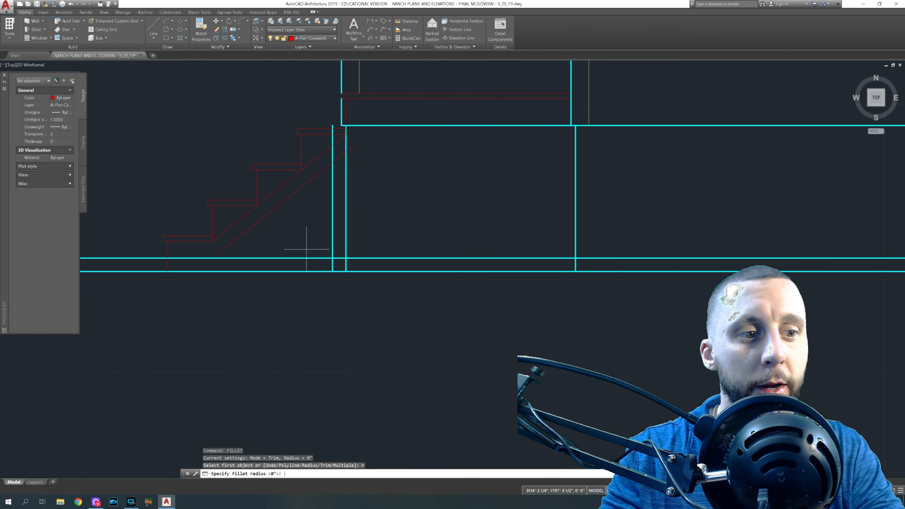
type("0")
key("Return")
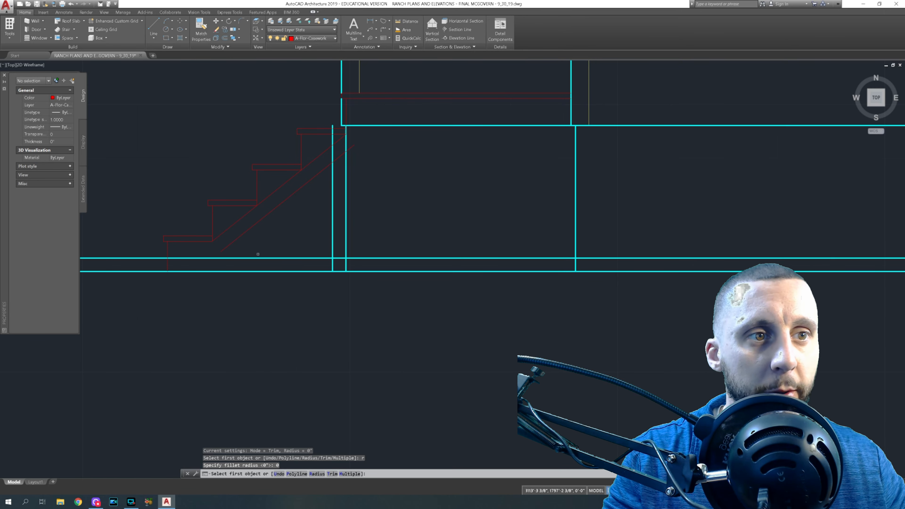
left_click(244, 258)
left_click(233, 243)
- Close the triangle under the stair by filleting its vertical line with the diagonal and with the bottom line
key("Return")
left_click(321, 173)
left_click(332, 179)
key("Return")
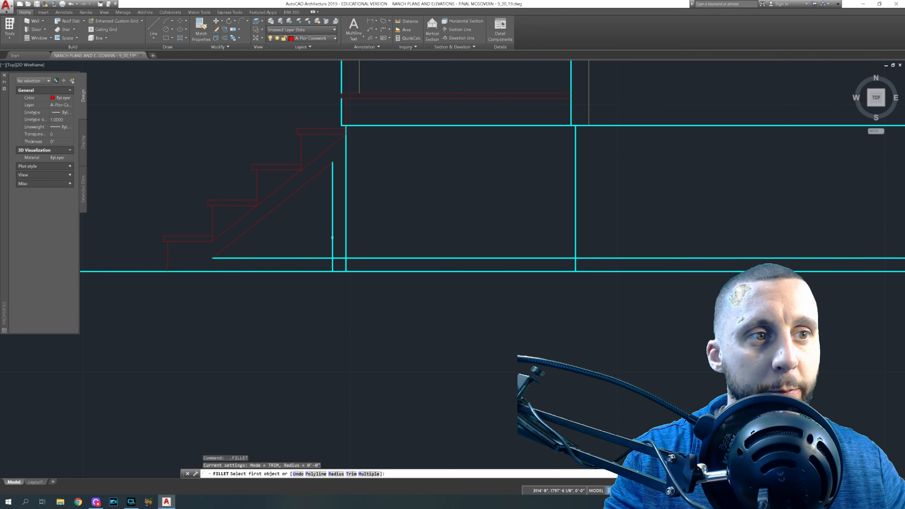
left_click(332, 238)
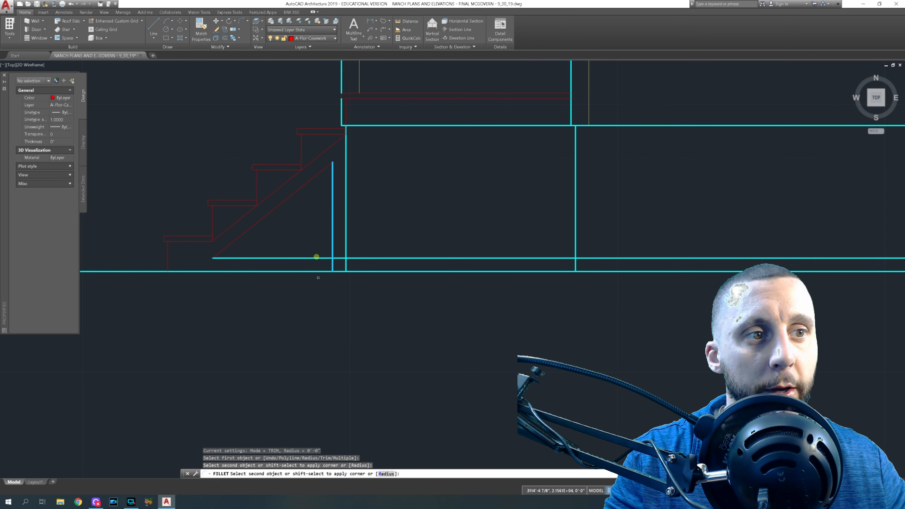
left_click(313, 259)
- Match the triangle's diagonal to its bottom line's properties and erase the original diagonal directly beneath the treads
scroll(324, 296, "down", 2)
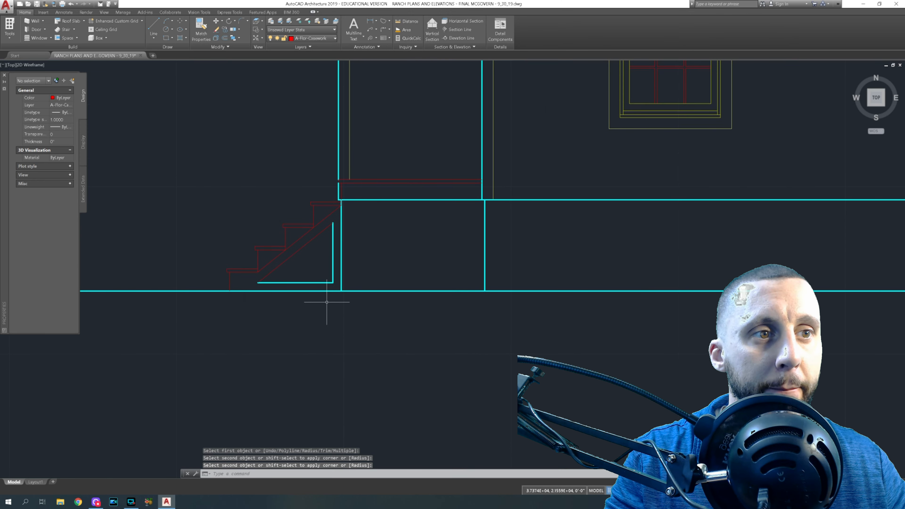
left_click(201, 29)
scroll(316, 281, "up", 2)
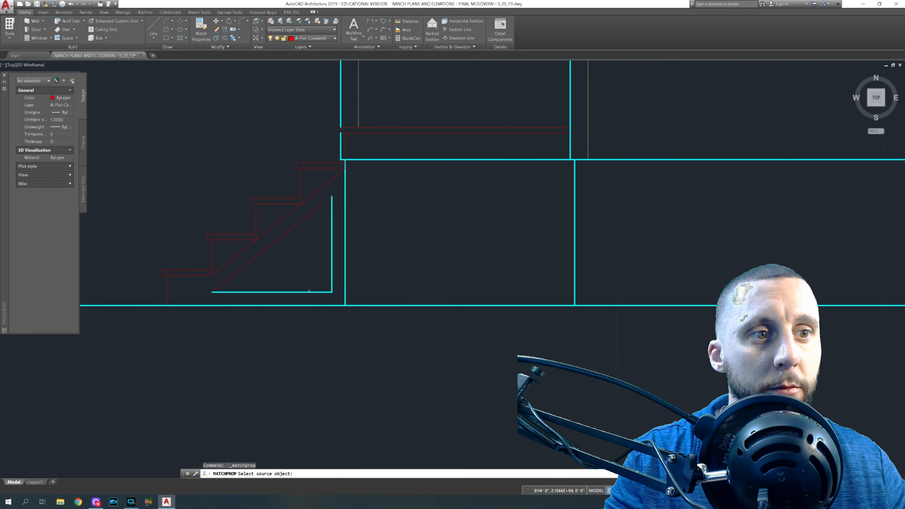
left_click(309, 291)
left_click(281, 237)
key("Escape")
left_click(279, 224)
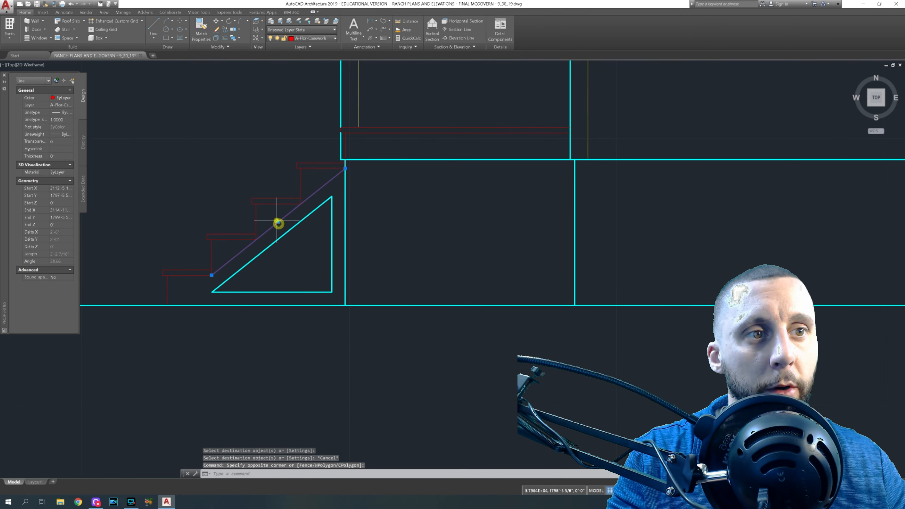
key("Delete")
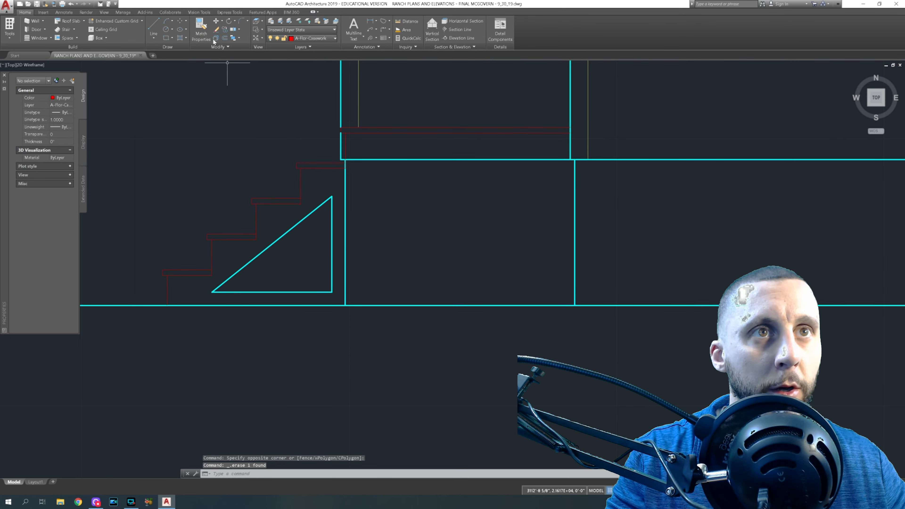
key("Escape")
left_click(301, 256)
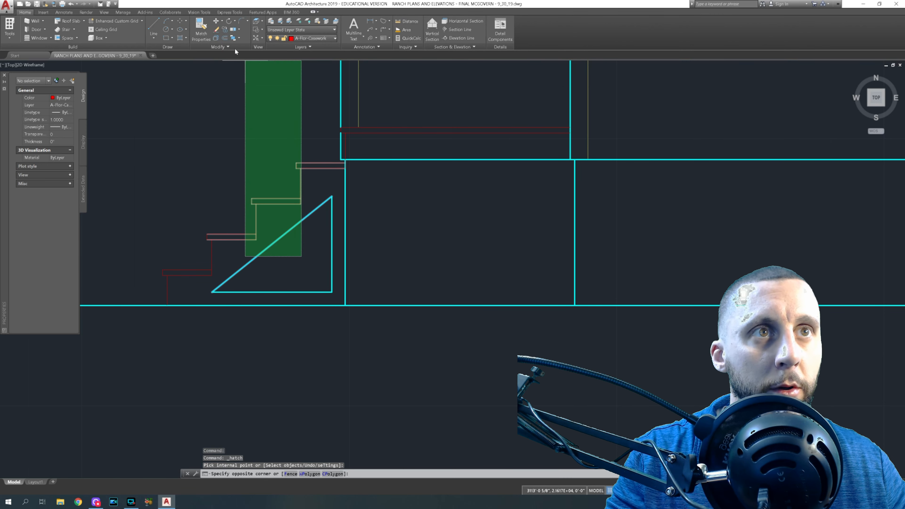
key("Escape")
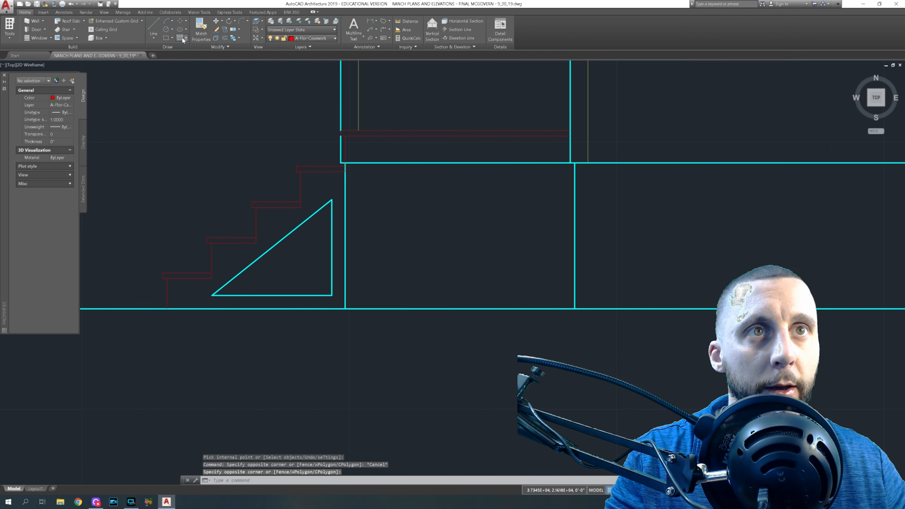
- Hatch the inside of the triangular panel under the stair with the ANSI31 pattern
key("space")
left_click(307, 260)
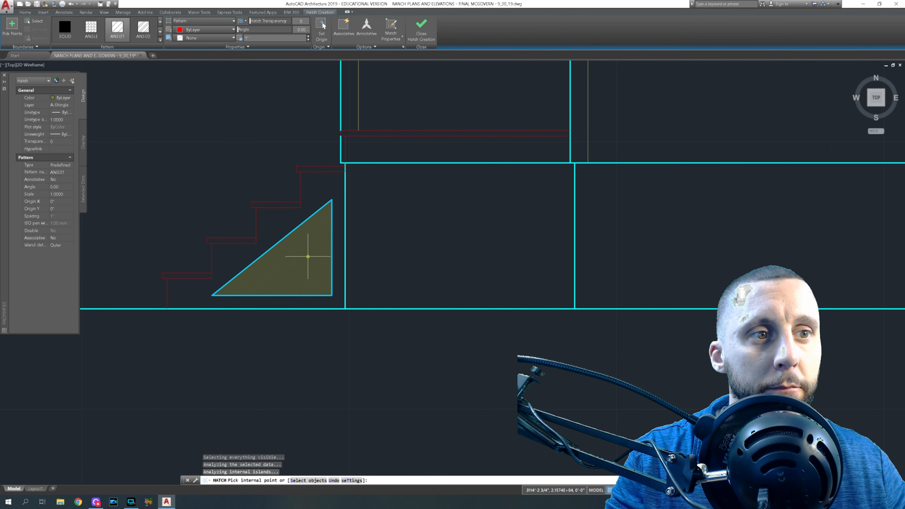
left_click(421, 32)
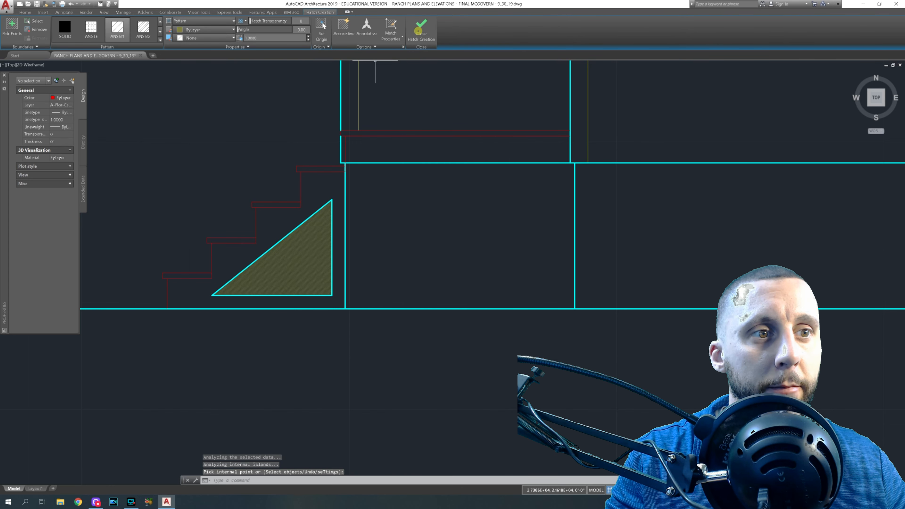
- Match the triangular panel's hatch to the LATTICE (UNDER DECKS) sample hatch
scroll(236, 68, "down", 6)
left_click(201, 26)
scroll(282, 203, "down", 5)
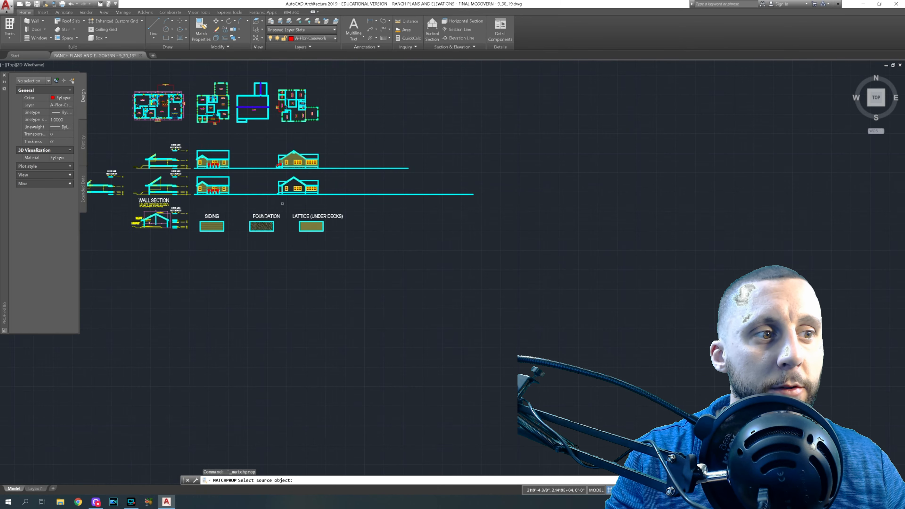
scroll(312, 226, "up", 8)
left_click(307, 218)
scroll(307, 219, "down", 6)
middle_click_drag(305, 221, 327, 271)
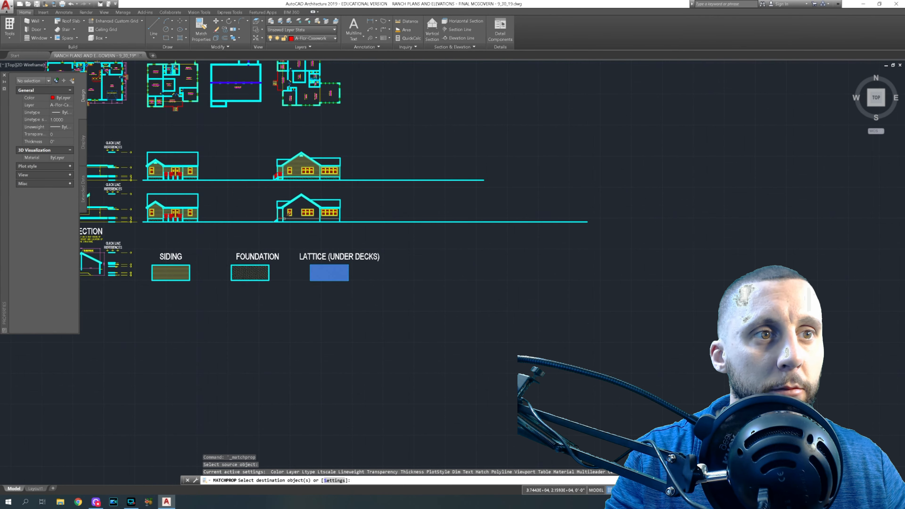
scroll(277, 216, "up", 6)
left_click(269, 209)
scroll(270, 210, "down", 5)
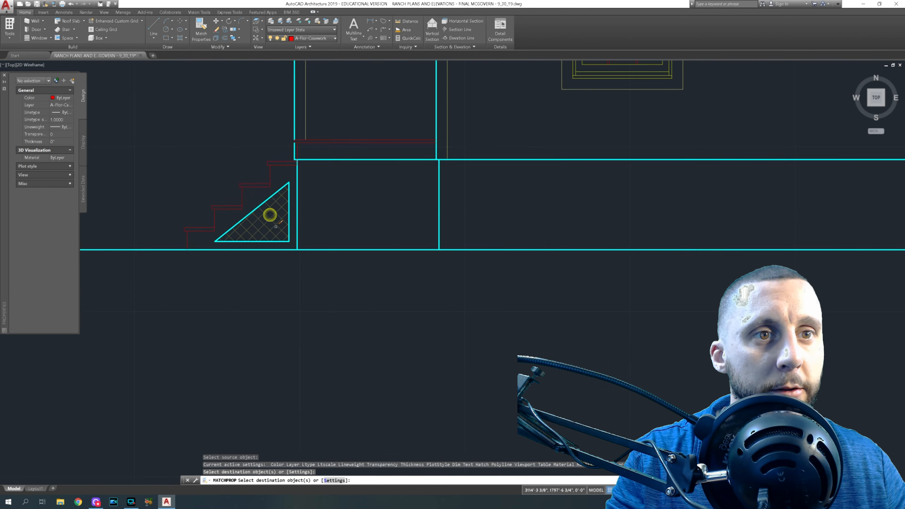
key("Return")
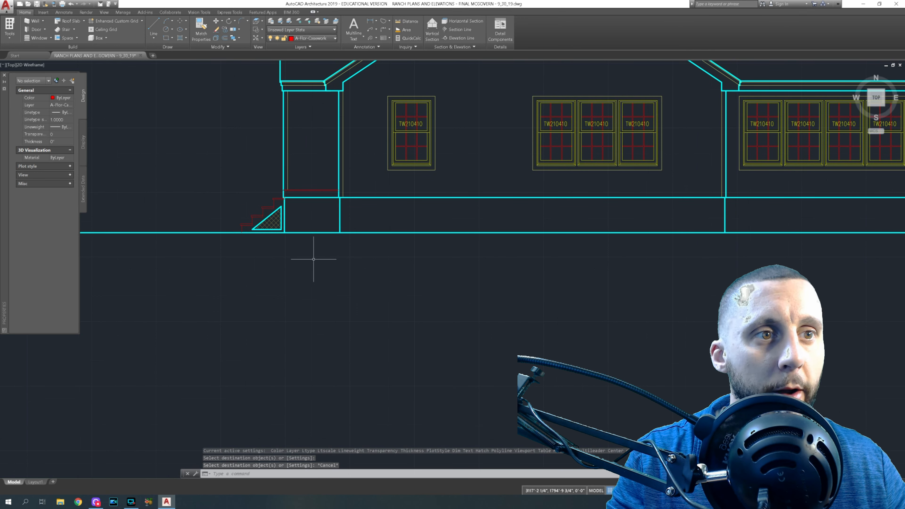
- Hatch the side elevation's gable wall and the adjoining four-window wall with ANSI31, leaving out the windows
scroll(314, 259, "down", 4)
middle_click_drag(313, 259, 267, 257)
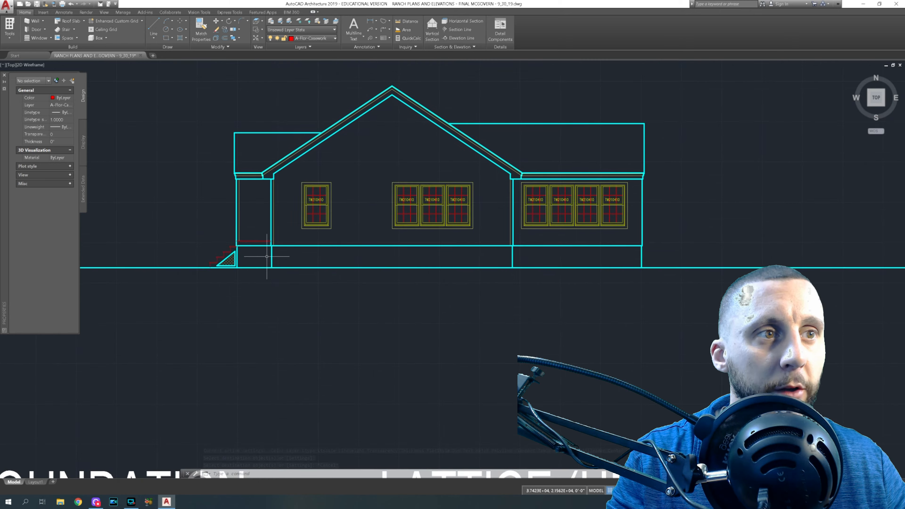
left_click(383, 161)
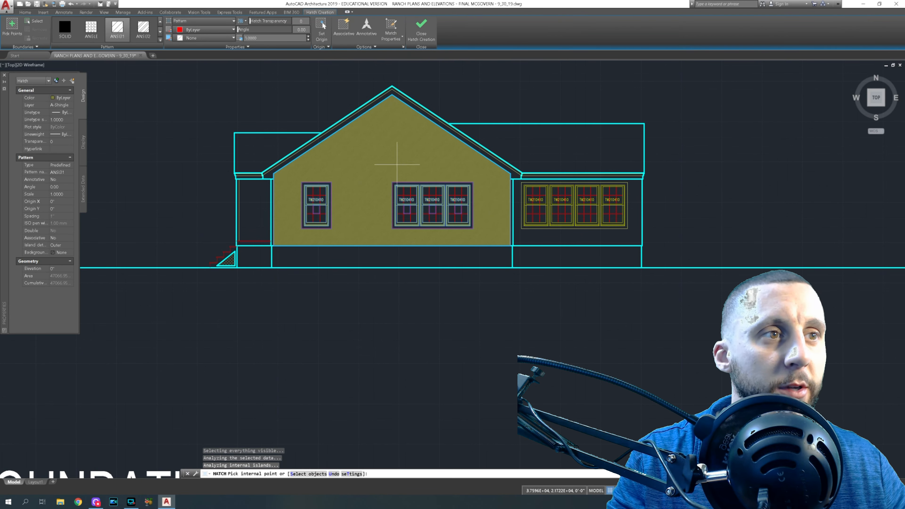
left_click(539, 239)
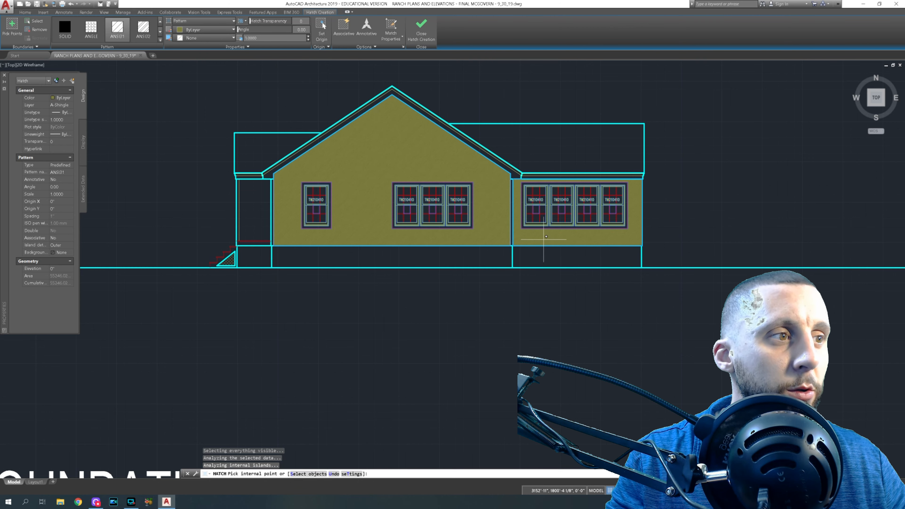
key("Return")
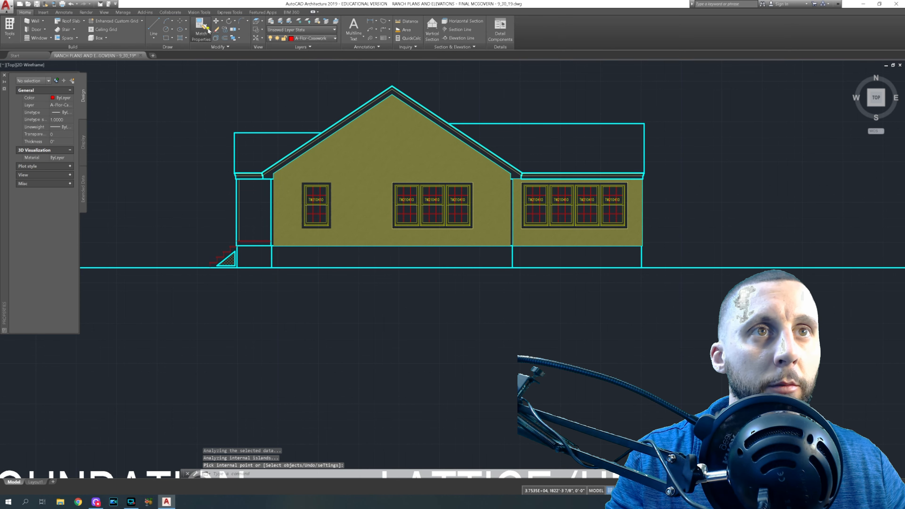
- Match the side elevation's wall hatch to the siding hatch of the lower front elevation
left_click(201, 29)
scroll(391, 175, "down", 4)
left_click(216, 168)
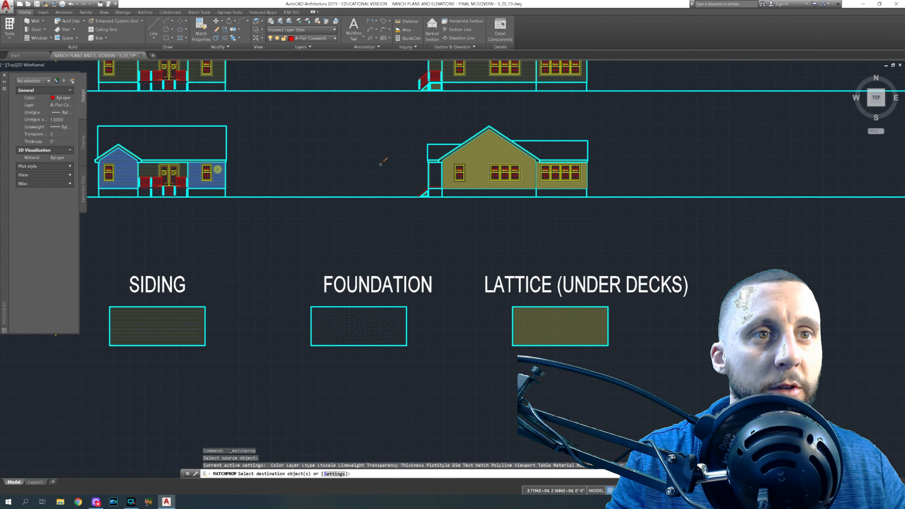
scroll(475, 161, "up", 4)
scroll(486, 166, "down", 4)
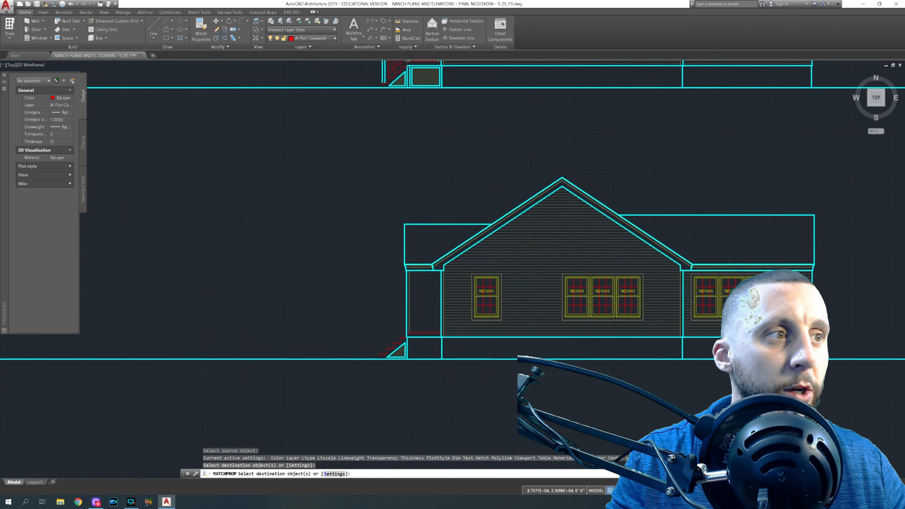
- Erase the siding hatch from the lower side elevation
key("Escape")
scroll(544, 264, "up", 3)
left_click(544, 264)
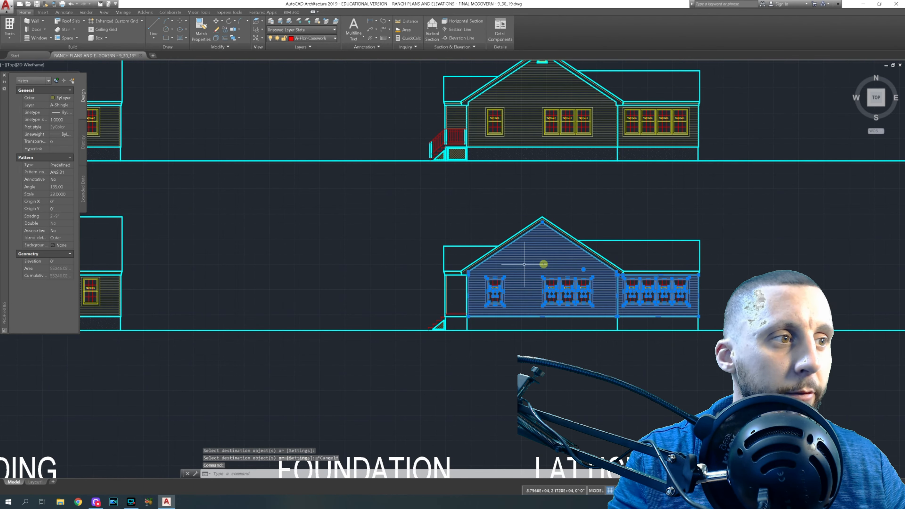
key("Delete")
- Erase the siding hatch on the gable wall and far end wall of the lower front elevation
scroll(530, 259, "down", 3)
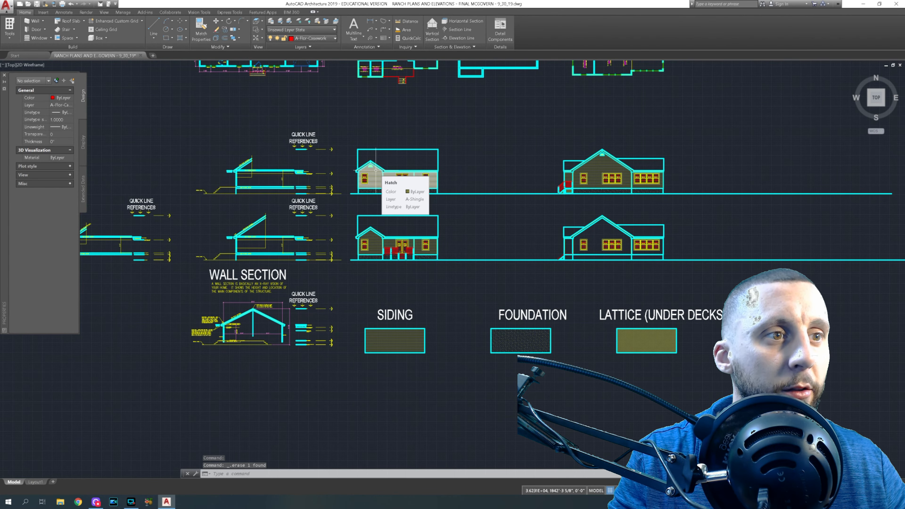
scroll(376, 170, "up", 5)
middle_click_drag(367, 165, 365, 140)
middle_click_drag(397, 359, 392, 233)
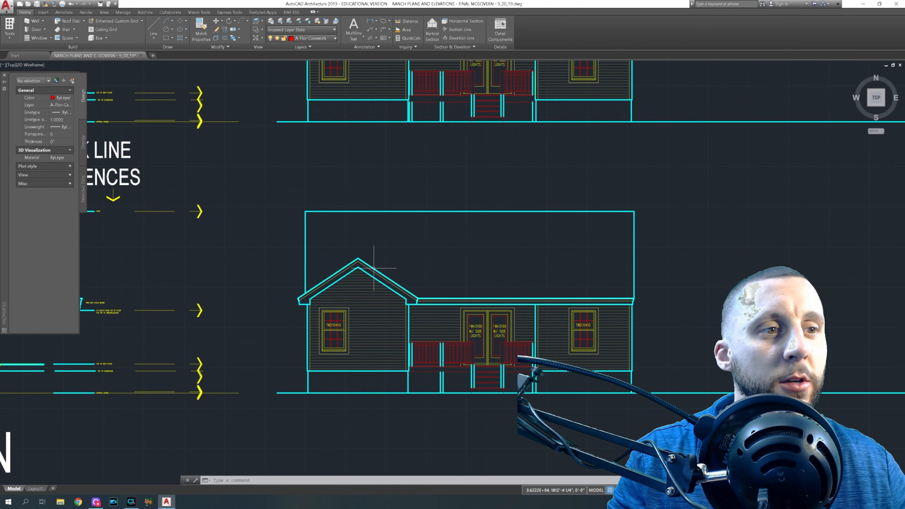
scroll(374, 267, "up", 8)
left_click(357, 241)
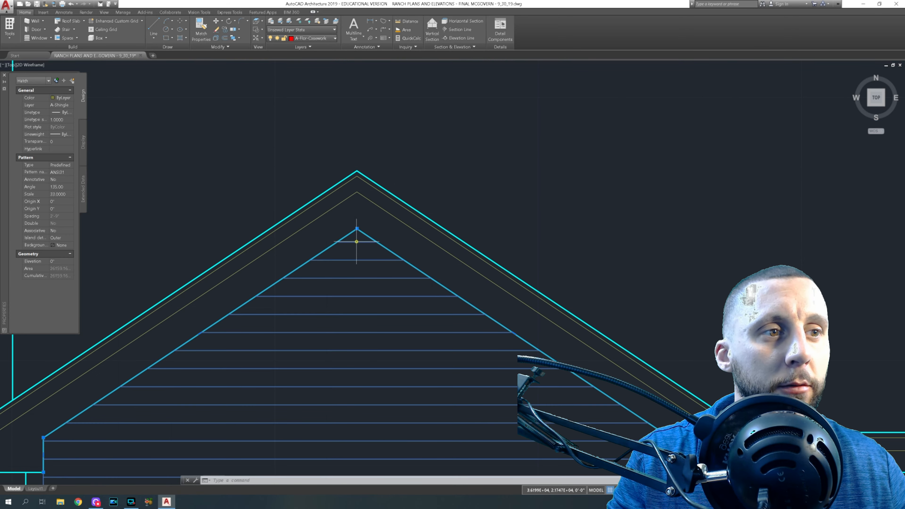
key("Delete")
- Measure from the upper front elevation's inner gable peak to the half-round vent's top with a temporary line
scroll(373, 246, "down", 7)
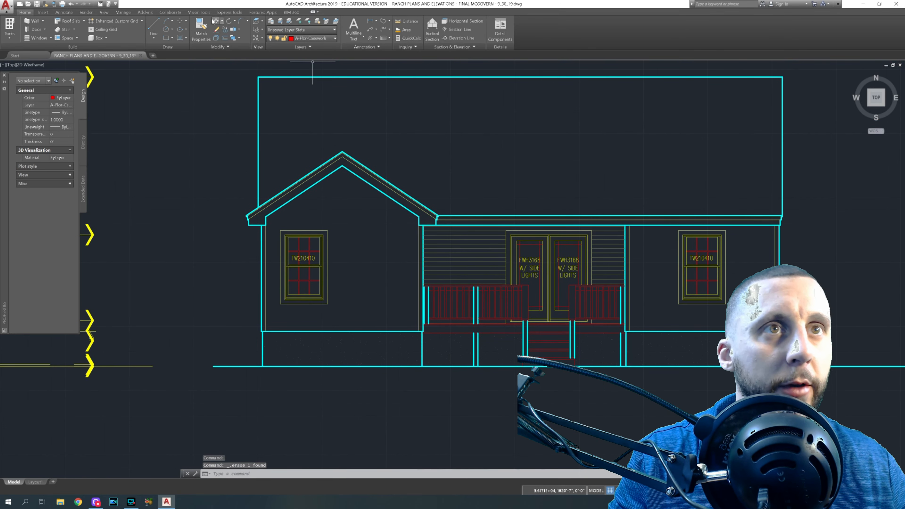
scroll(292, 122, "down", 4)
scroll(292, 199, "up", 10)
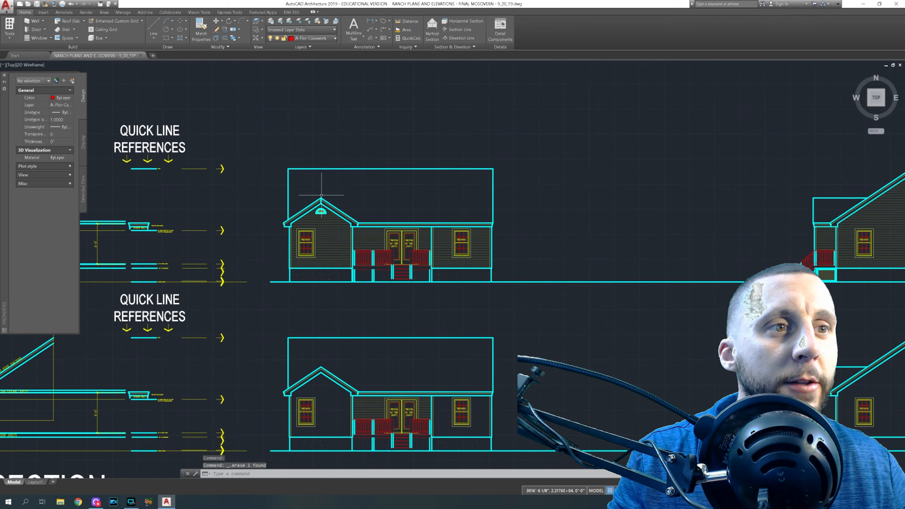
scroll(221, 142, "up", 2)
scroll(314, 186, "down", 2)
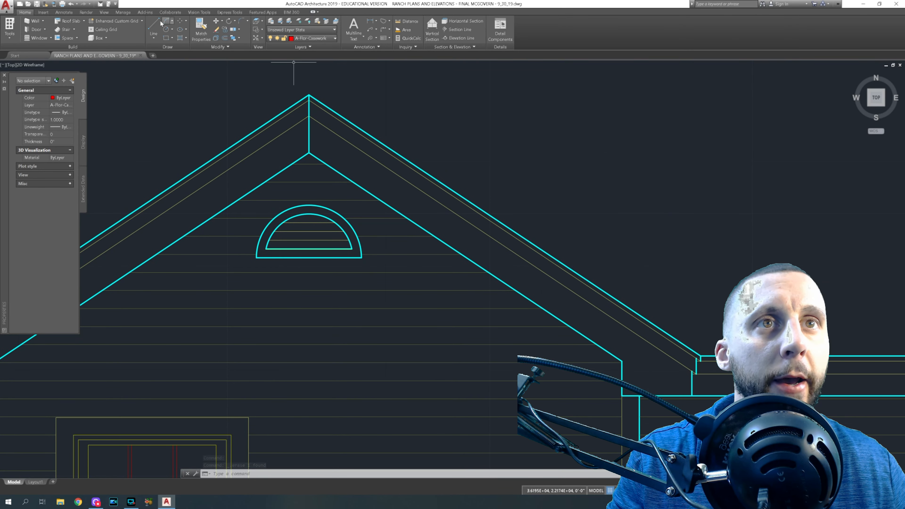
left_click(154, 26)
left_click(309, 154)
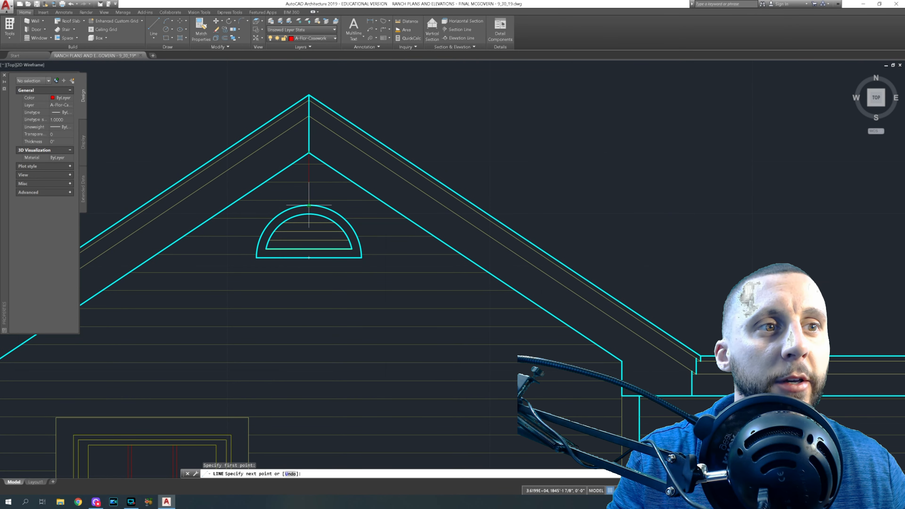
left_click(309, 205)
key("Escape")
left_click_drag(310, 185, 305, 195)
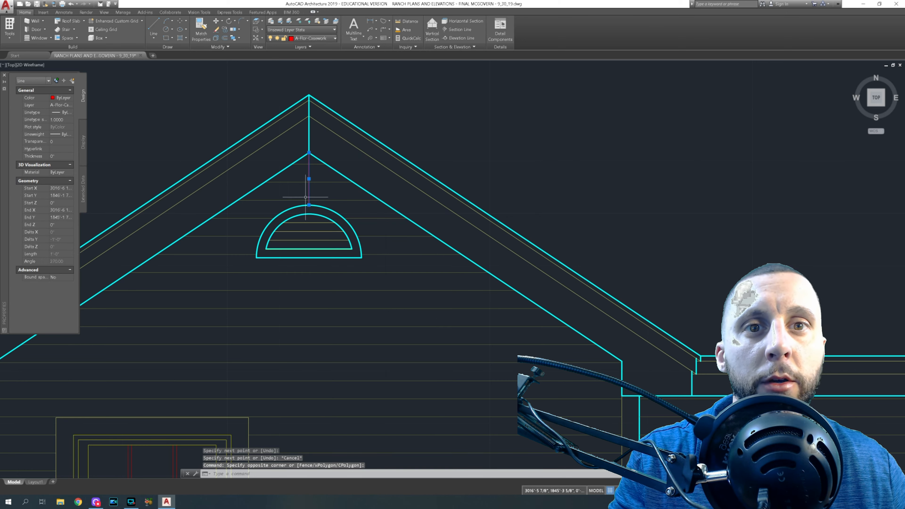
- Stretch the temporary line down to the half-round vent's bottom edge to measure that distance, and erase the line
key("Escape")
left_click(315, 189)
left_click(302, 191)
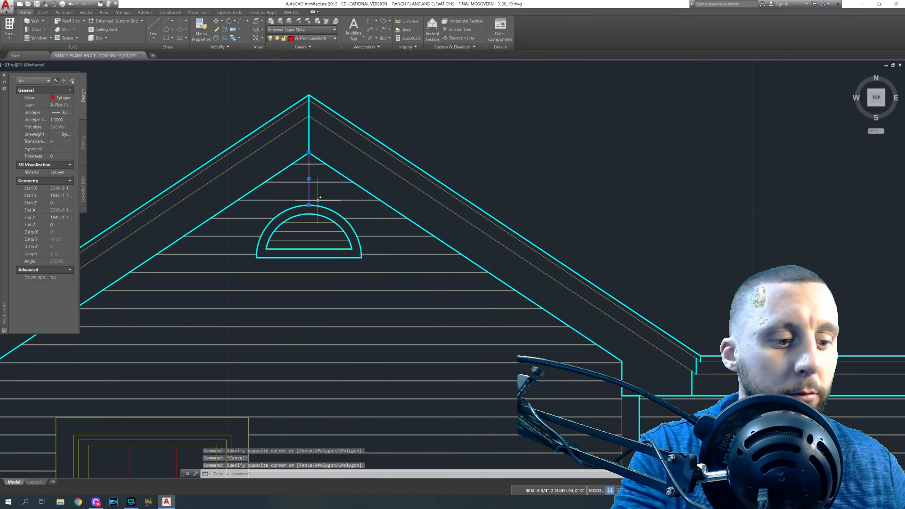
left_click(309, 209)
left_click(309, 261)
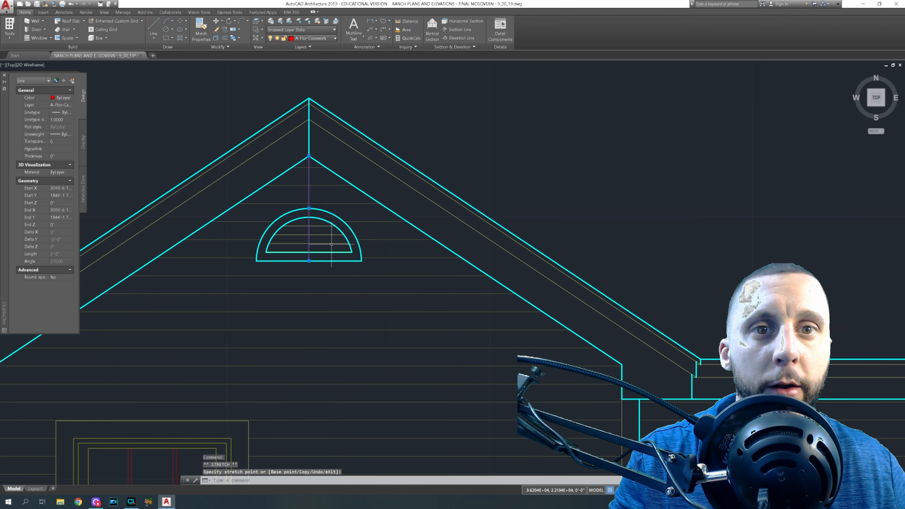
key("Escape")
left_click(298, 196)
left_click(301, 200)
key("Delete")
scroll(303, 207, "down", 5)
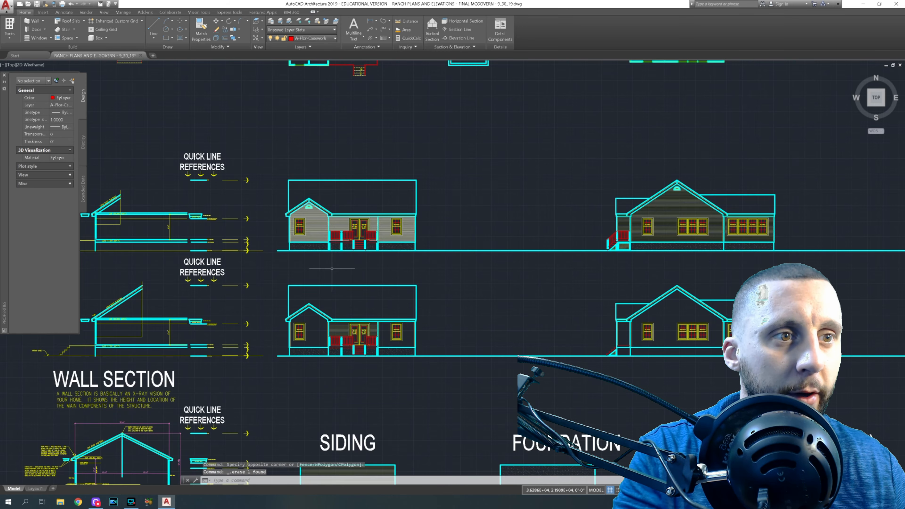
scroll(307, 215, "up", 6)
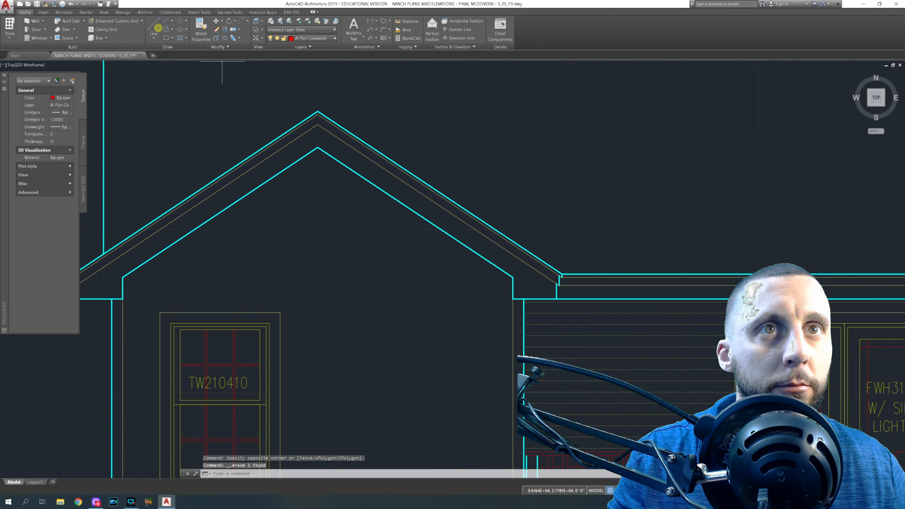
- Draw two stacked 12-inch vertical guide lines down from the lower front elevation's inner gable peak
left_click(154, 28)
left_click(318, 148)
type("12")
key("Return")
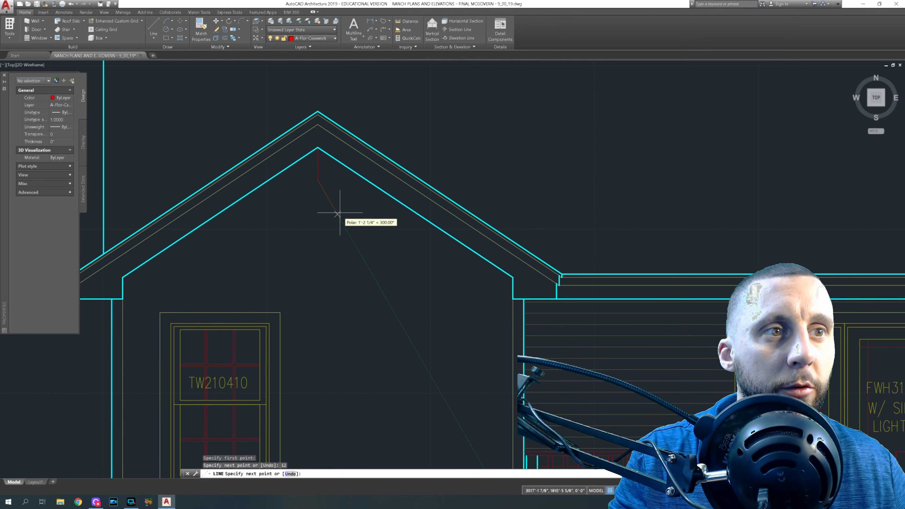
left_click(333, 177)
key("Escape")
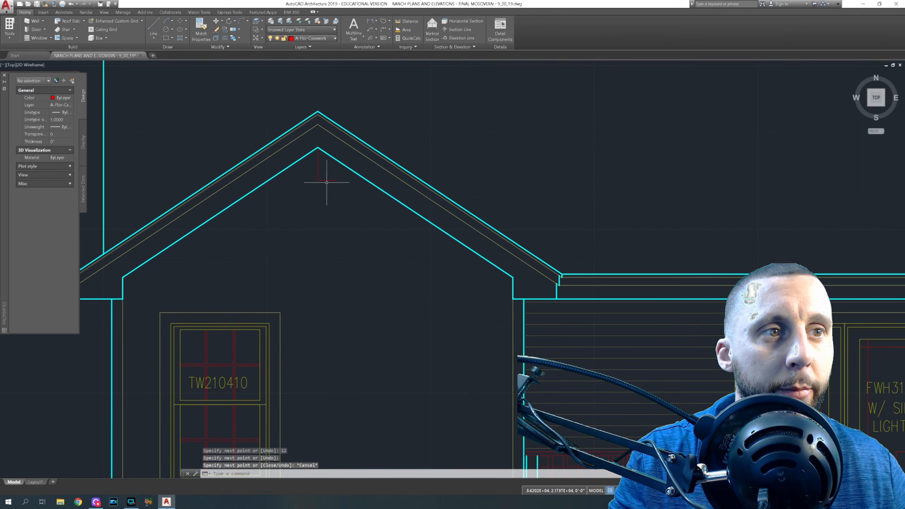
type("l")
key("Return")
left_click(318, 181)
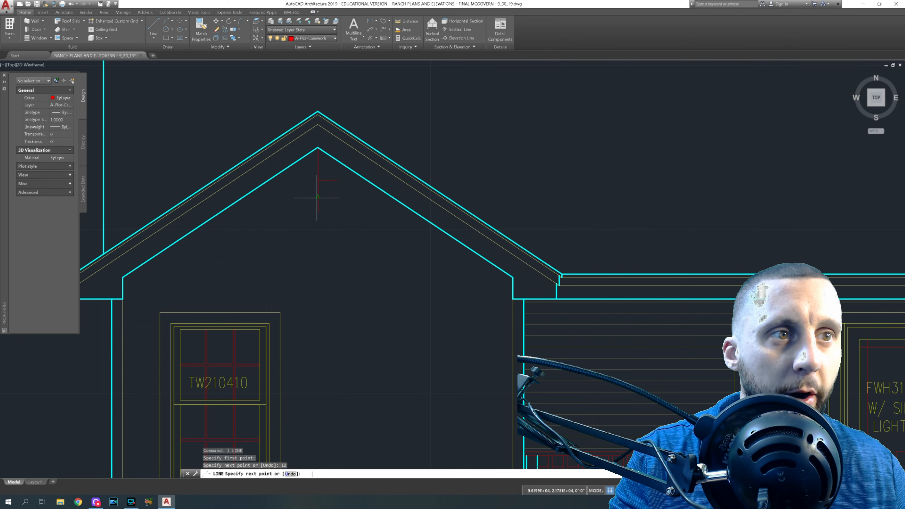
key("Escape")
- Draw a 12-inch horizontal line left from the lower guide's end and stretch its right end 12 inches further right
left_click(158, 36)
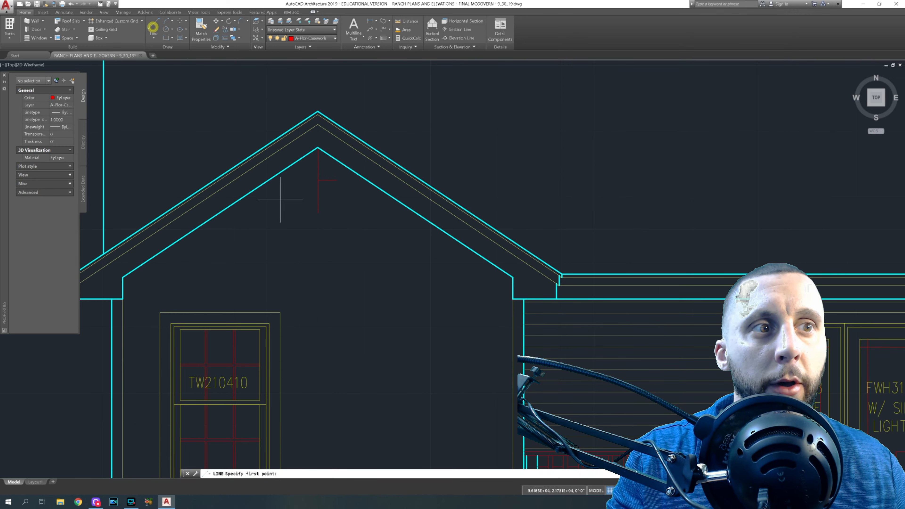
left_click(317, 213)
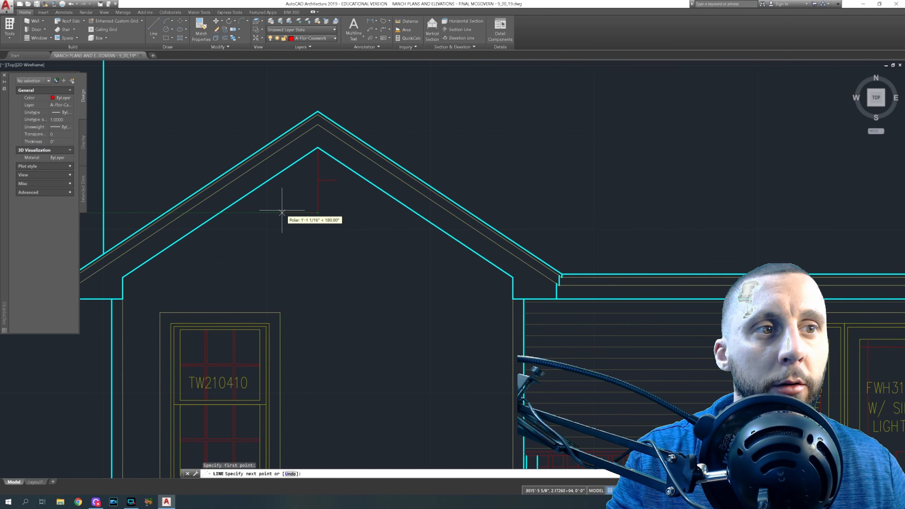
type("12")
key("Return")
key("Escape")
left_click_drag(282, 211, 323, 213)
left_click(317, 213)
type("12")
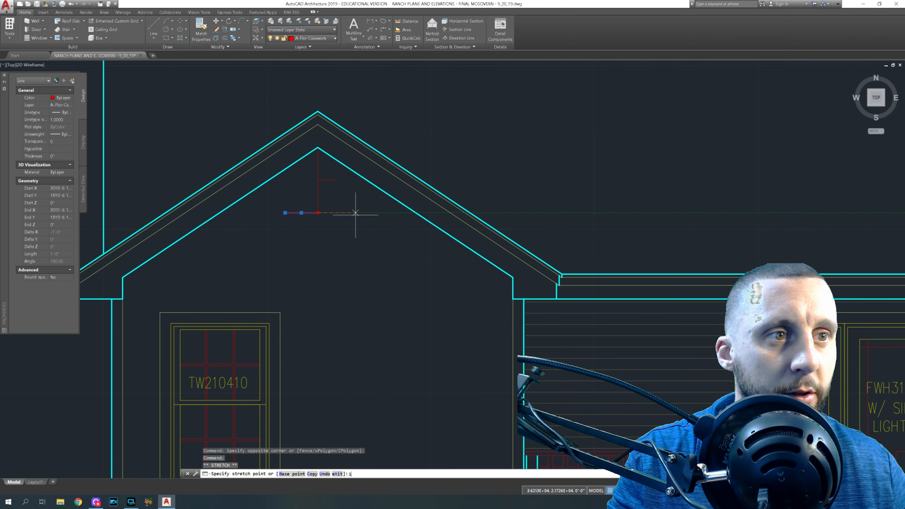
key("Return")
key("Escape")
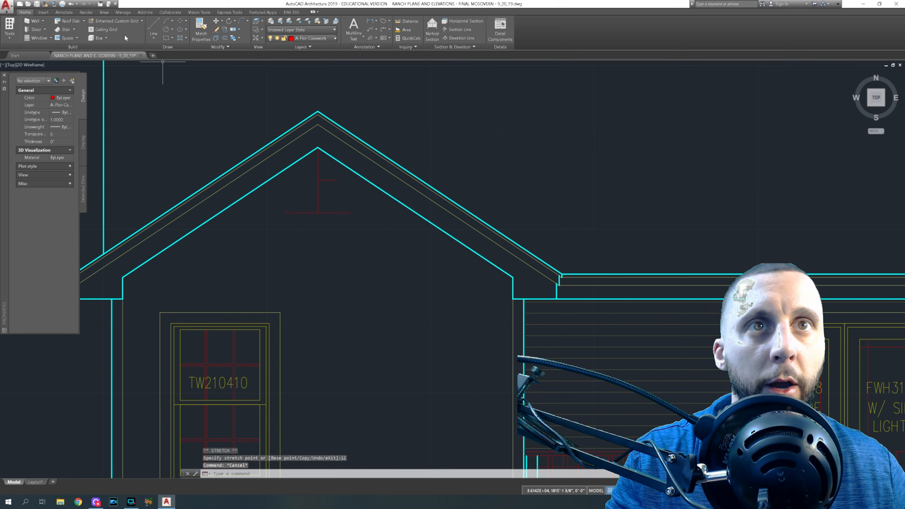
- Draw a two-point circle using both ends of the horizontal baseline as its diameter
left_click(173, 31)
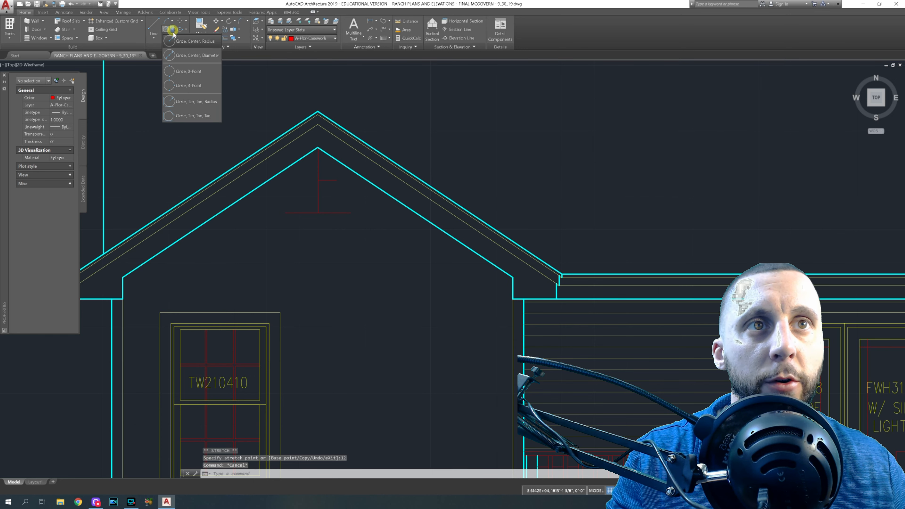
left_click(191, 72)
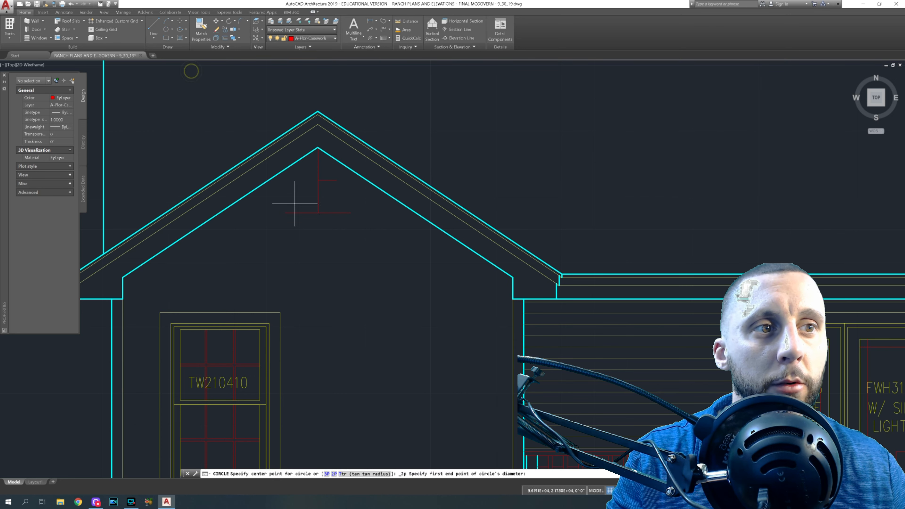
left_click(283, 211)
left_click(350, 212)
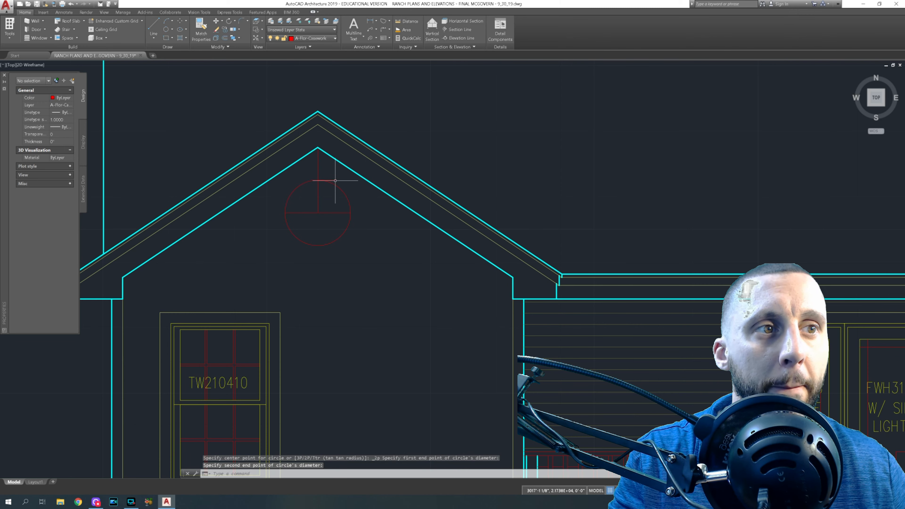
key("Escape")
- Erase the guide line above the circle and trim away the circle's lower half
left_click(332, 162)
left_click(312, 166)
key("Delete")
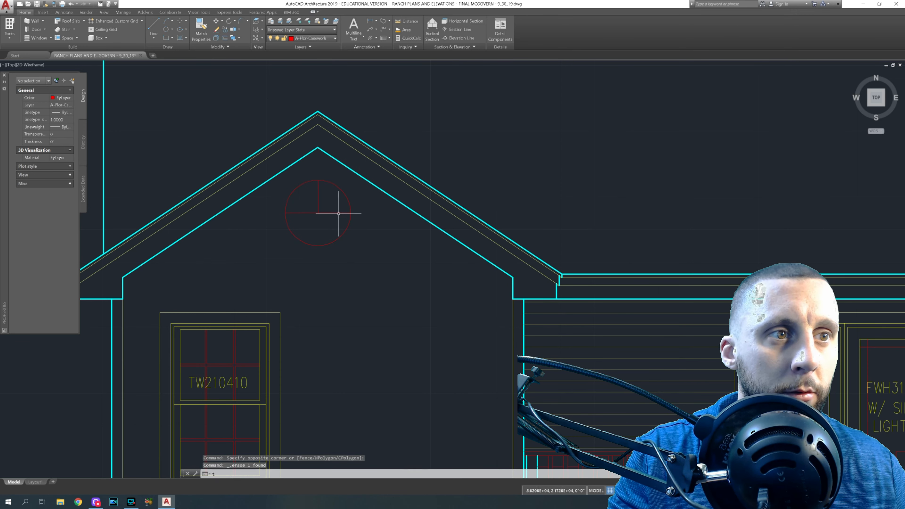
type("r")
key("Return")
left_click(323, 258)
left_click(329, 225)
key("Escape")
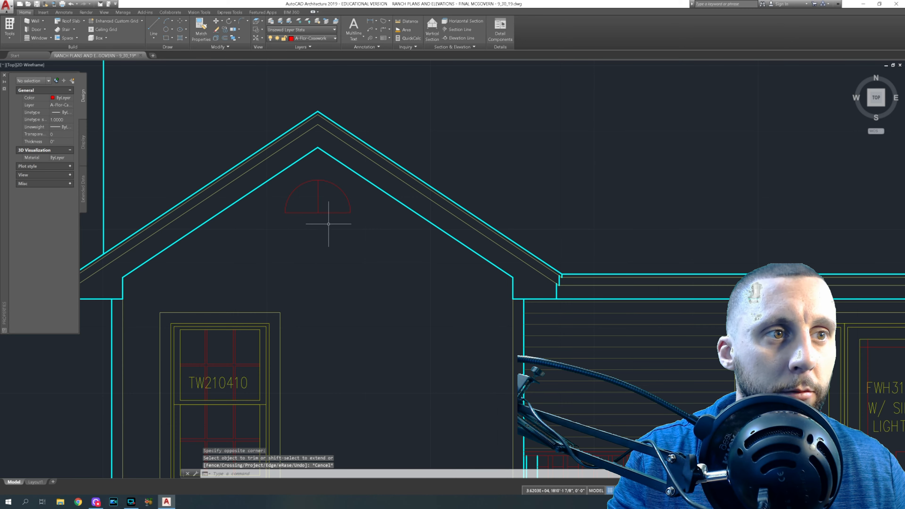
- Match the half-round arc and its baseline to the properties of the cyan inner gable line
scroll(329, 224, "down", 5)
scroll(330, 115, "up", 8)
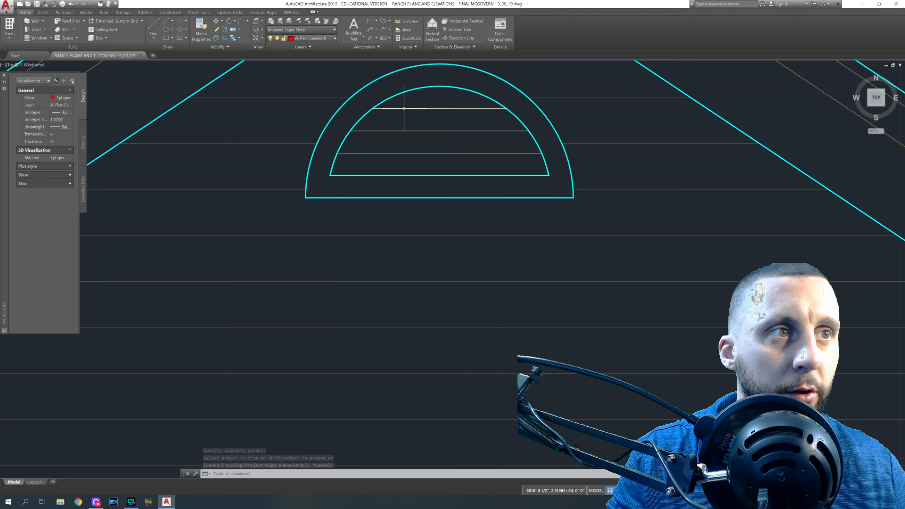
scroll(415, 152, "down", 5)
middle_click_drag(420, 232, 359, 119)
middle_click_drag(411, 257, 368, 81)
scroll(318, 296, "up", 5)
middle_click_drag(318, 295, 378, 228)
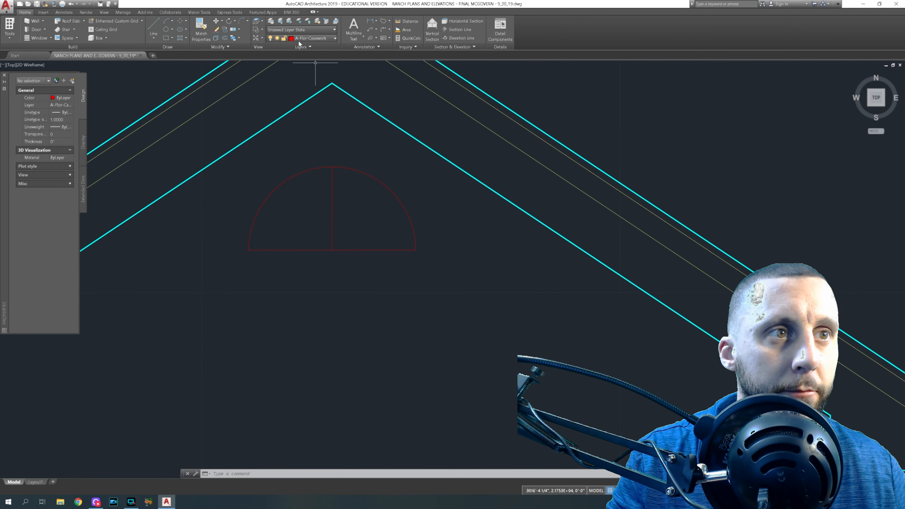
left_click(202, 26)
left_click(374, 110)
left_click(434, 209)
left_click(399, 262)
key("Return")
- Erase the vertical guide line inside the half-round vent
left_click(336, 199)
left_click(313, 214)
key("Delete")
- Offset the vent's baseline upward and its arc inward by 2 inches to form the inner frame
left_click(225, 38)
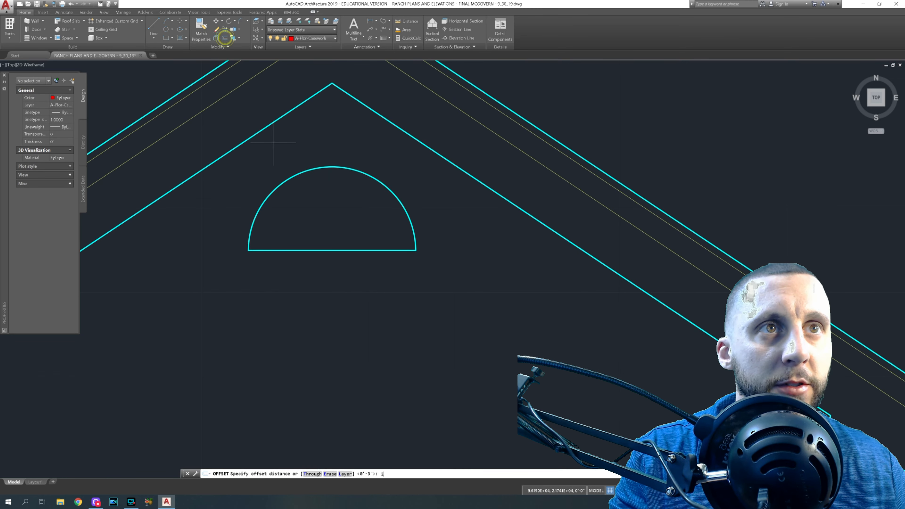
type("2")
key("Return")
left_click(337, 251)
left_click(351, 200)
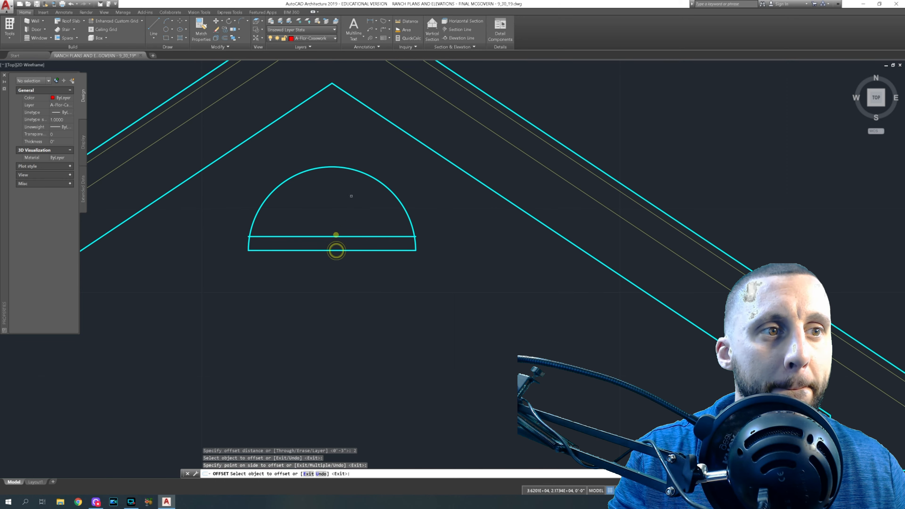
left_click(359, 172)
left_click(357, 174)
key("Escape")
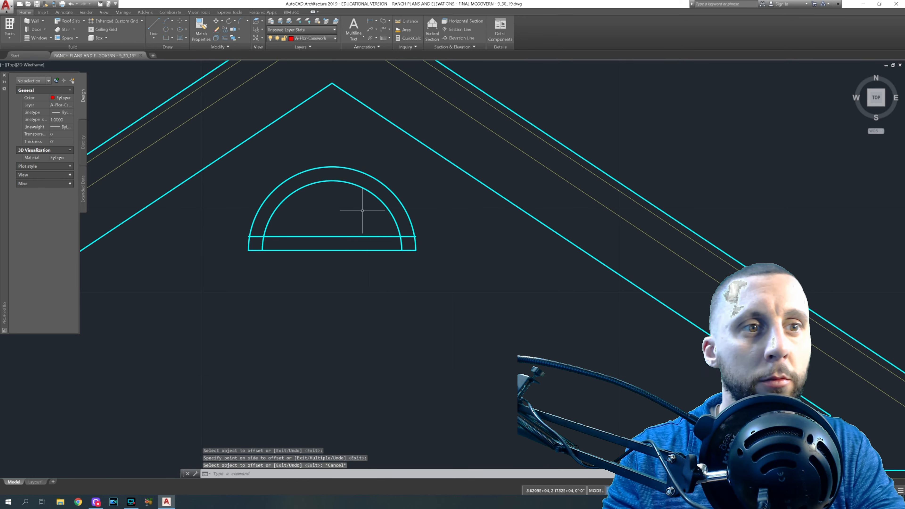
- Fillet both corners between the inner arc and inner baseline with a radius of 0
type("fill")
key("Return")
type("r")
key("Return")
type("0")
key("Return")
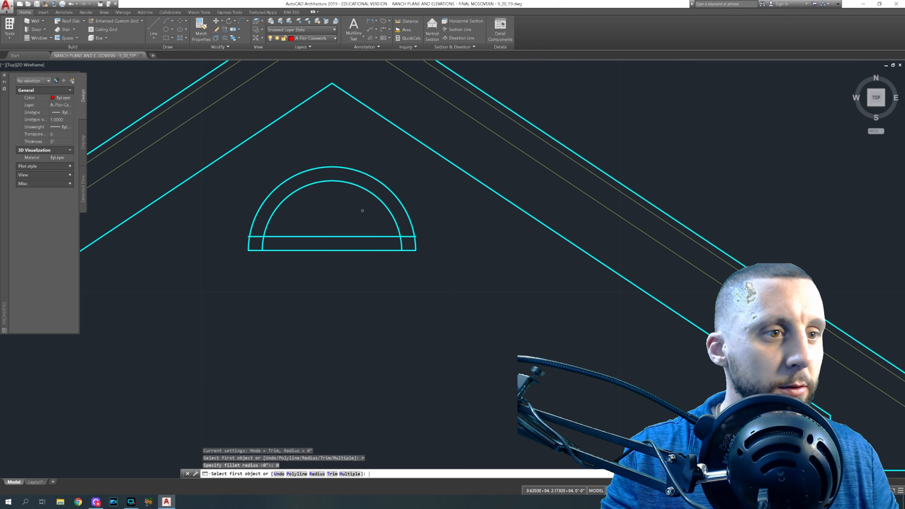
left_click(285, 236)
left_click(271, 216)
key("Return")
left_click(388, 210)
left_click(390, 237)
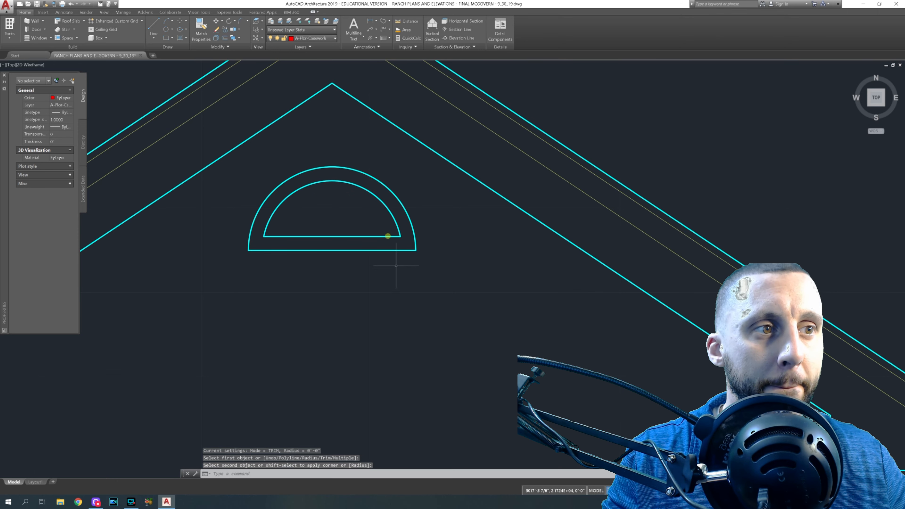
- Offset the inner baseline upward in 2-inch steps to create three louver lines in the vent
left_click(224, 39)
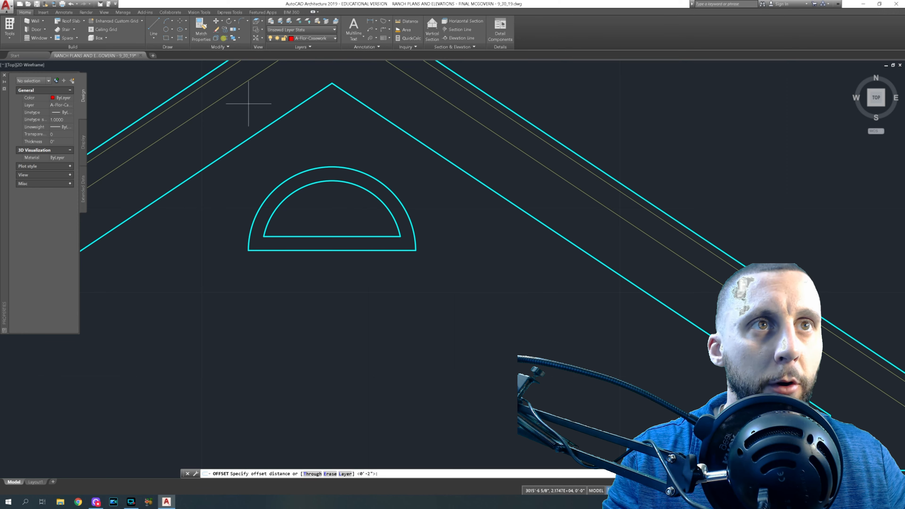
type("2")
key("Return")
left_click(331, 236)
left_click(329, 228)
left_click(325, 223)
left_click(325, 214)
left_click(324, 210)
left_click(323, 200)
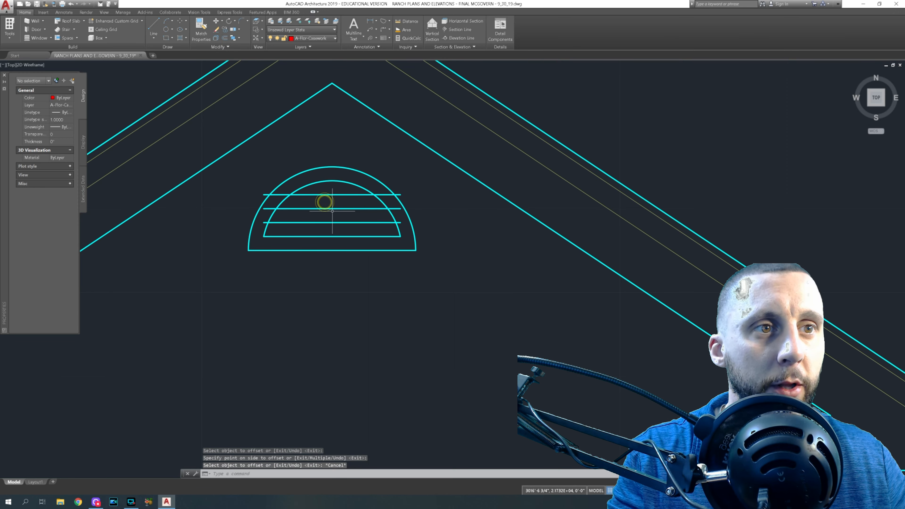
key("Escape")
- Trim both ends of the three louver lines back to the vent's inner arc
type("tr")
key("Return")
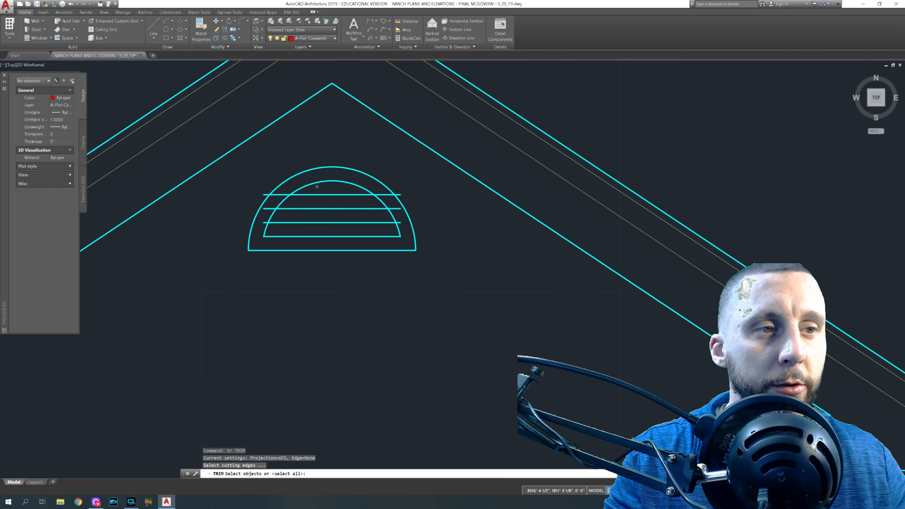
left_click(317, 182)
key("Return")
left_click(316, 183)
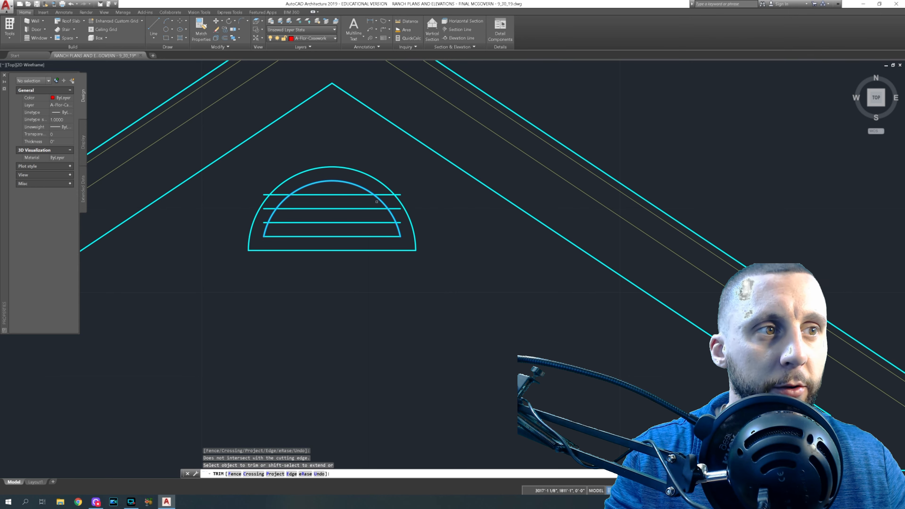
left_click(388, 194)
left_click(400, 221)
left_click(281, 194)
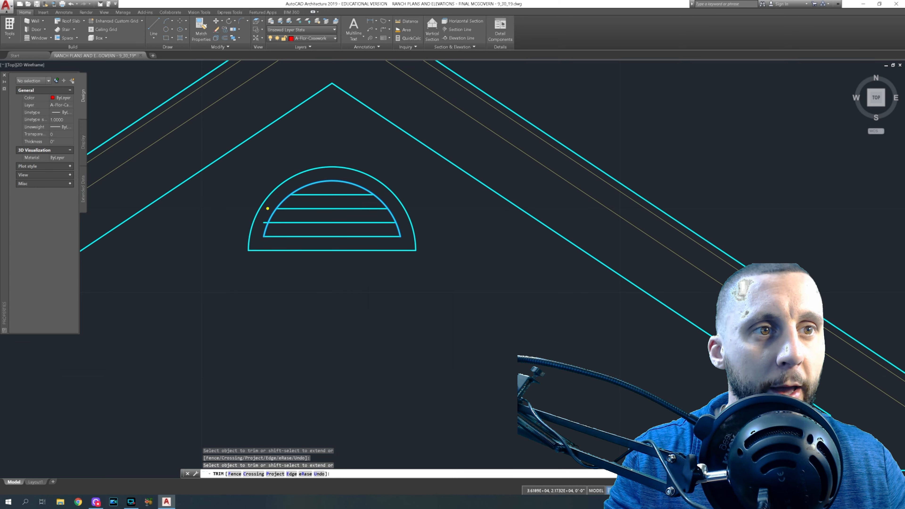
left_click(267, 209)
left_click(264, 222)
key("Escape")
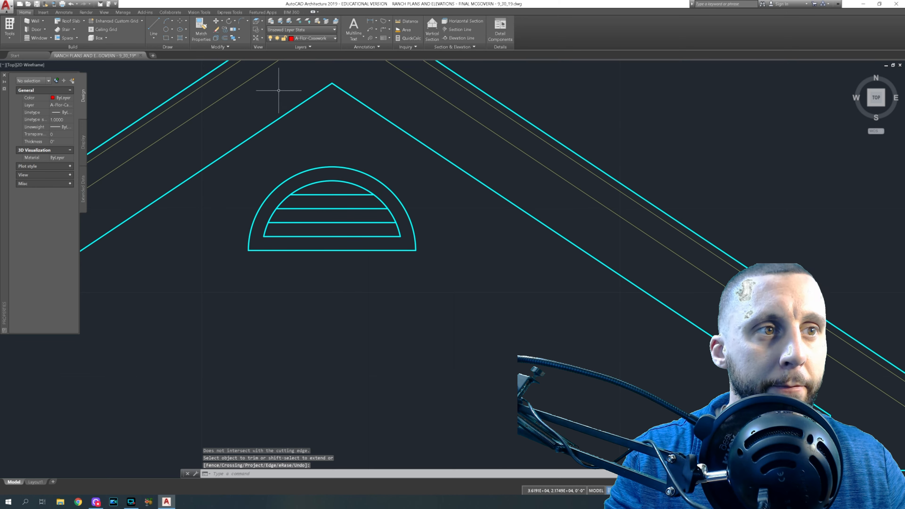
- Match the three louver lines to the properties of the thin olive trim line along the gable
left_click(202, 29)
left_click(235, 91)
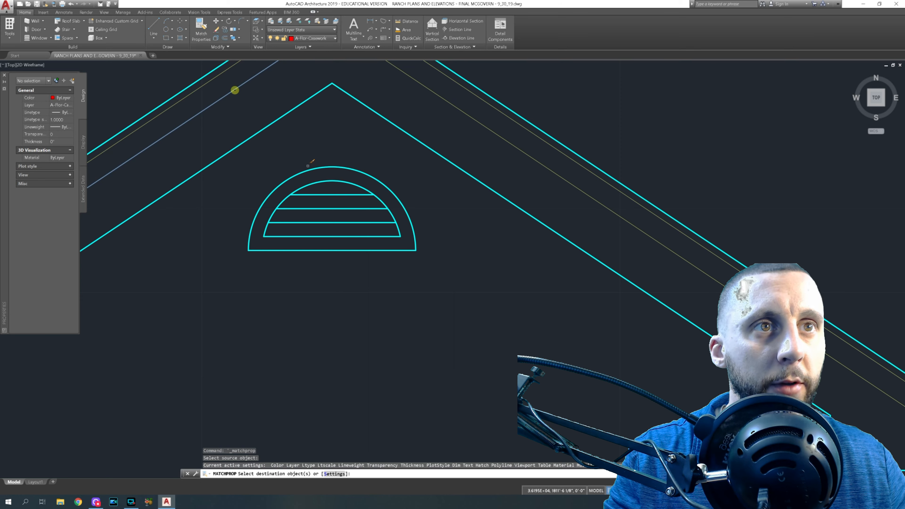
left_click(338, 189)
left_click(324, 219)
key("Escape")
scroll(341, 219, "down", 5)
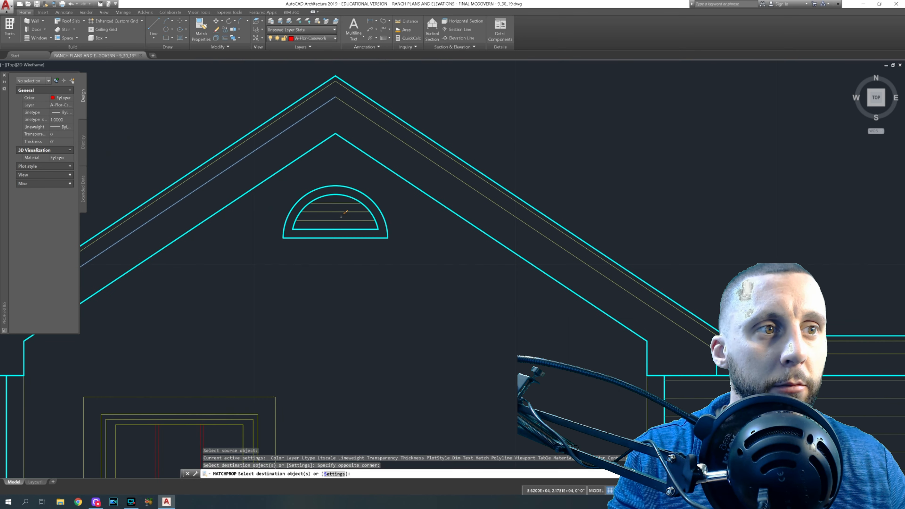
- Hatch the lower front elevation's gable wall and match the hatch to the siding on the deck wall
scroll(342, 218, "down", 2)
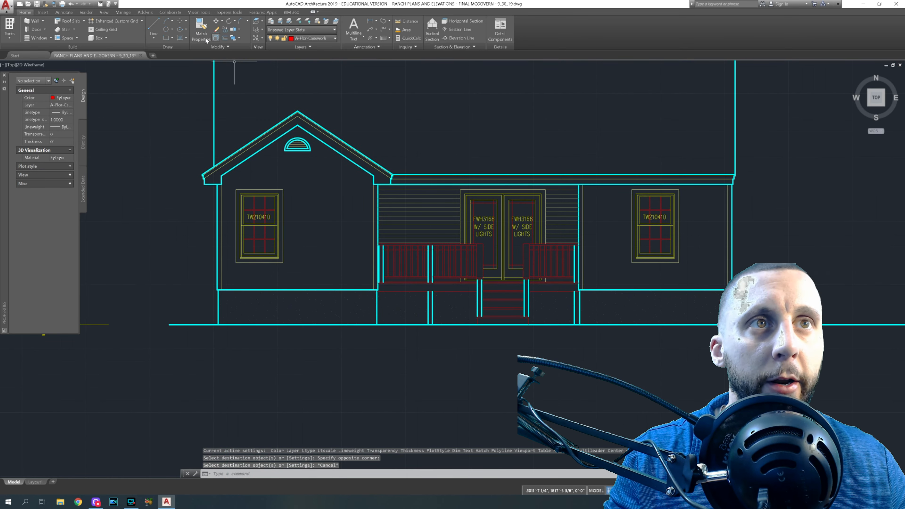
type("h")
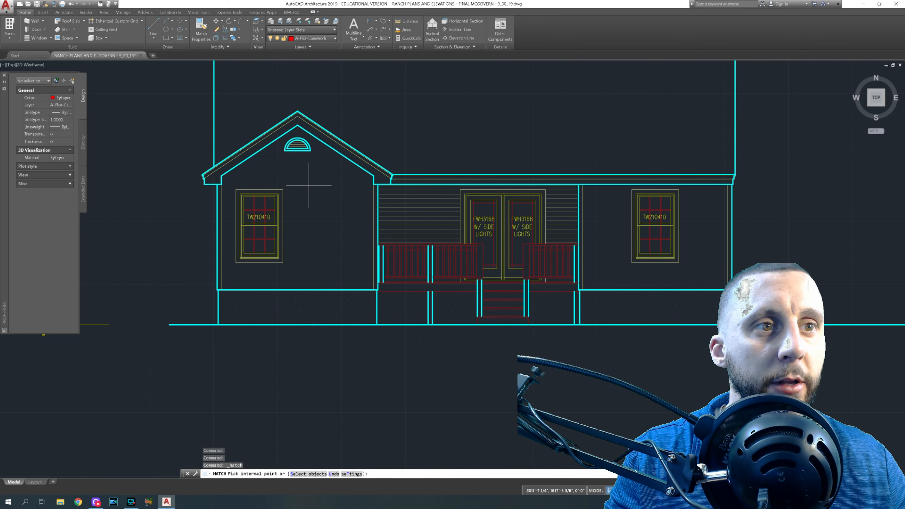
key("Return")
left_click(308, 185)
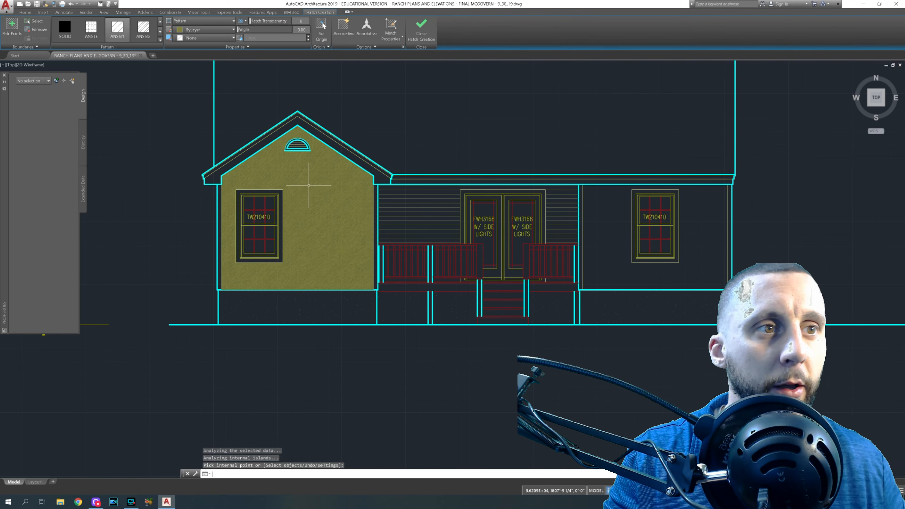
key("Return")
left_click(204, 28)
left_click(410, 205)
left_click(342, 207)
key("Escape")
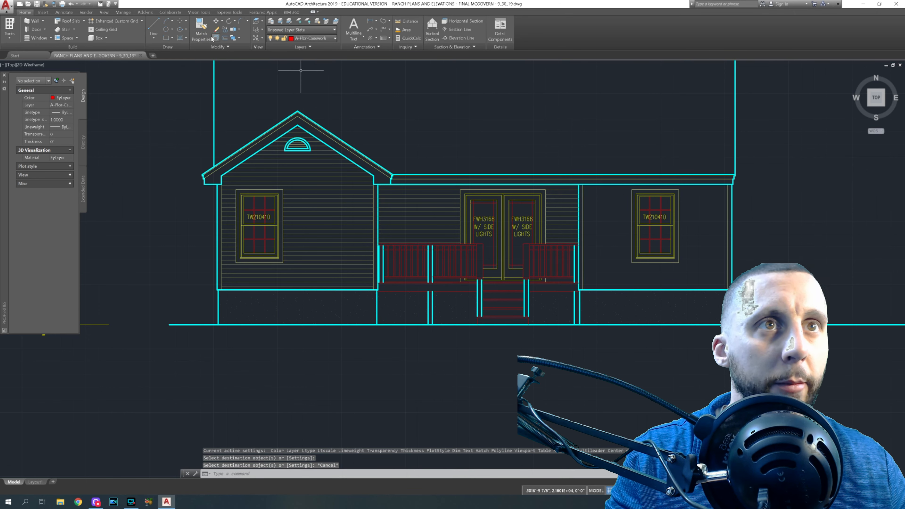
- Hatch the far right wall around its window and match it to the existing siding hatch
left_click(606, 220)
key("Return")
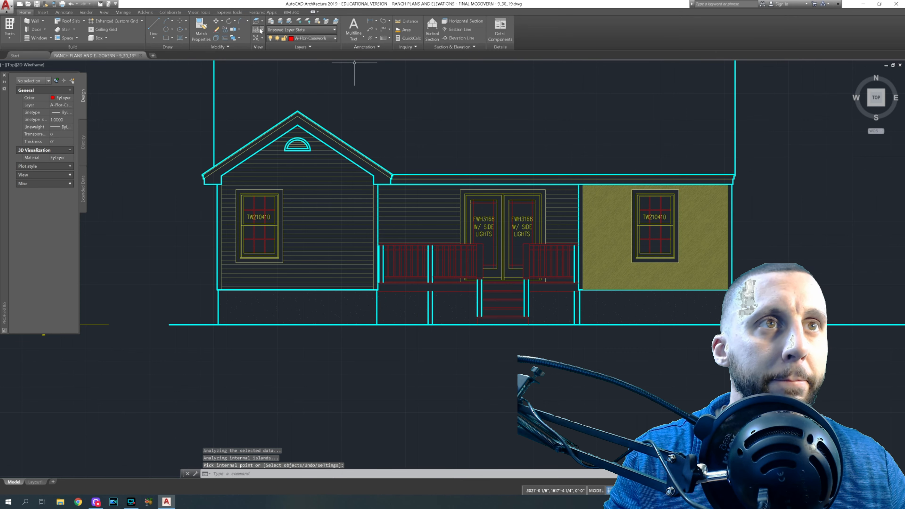
left_click(201, 29)
left_click(325, 188)
left_click(330, 188)
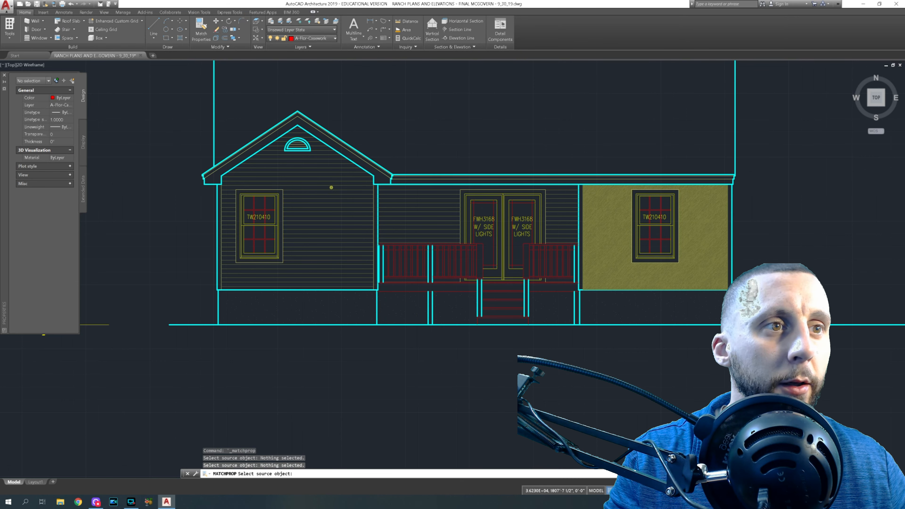
left_click(609, 216)
key("Escape")
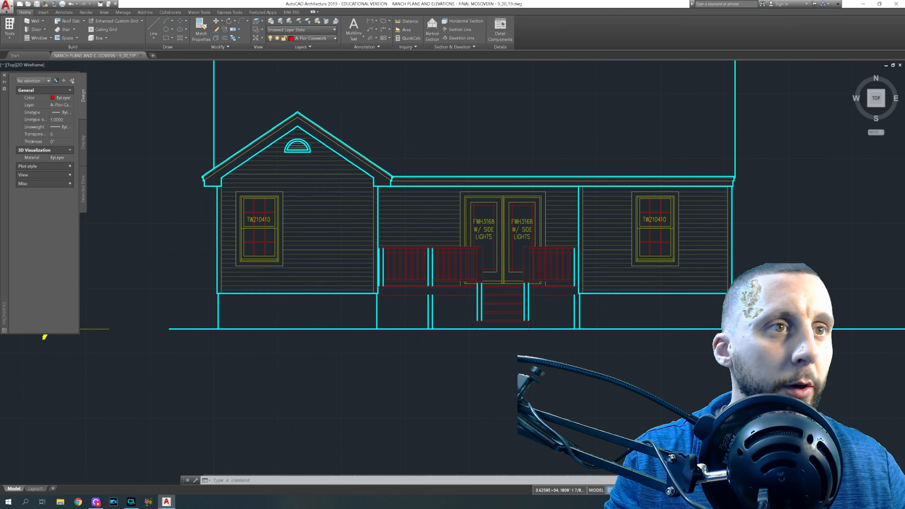
- Copy the half-round louvered vent from the front gable to the side elevation's gable, using the inner gable peak as base point
scroll(291, 137, "up", 8)
left_click(244, 137)
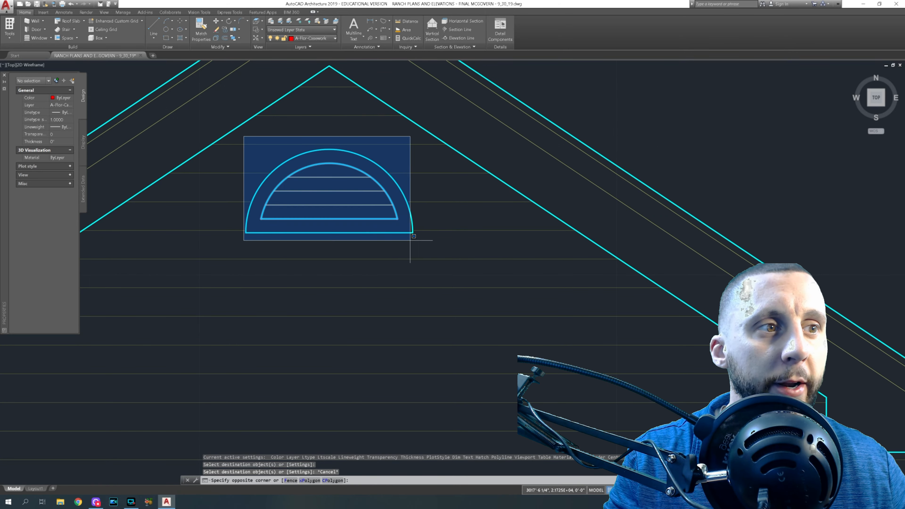
left_click(427, 242)
type("co")
key("Return")
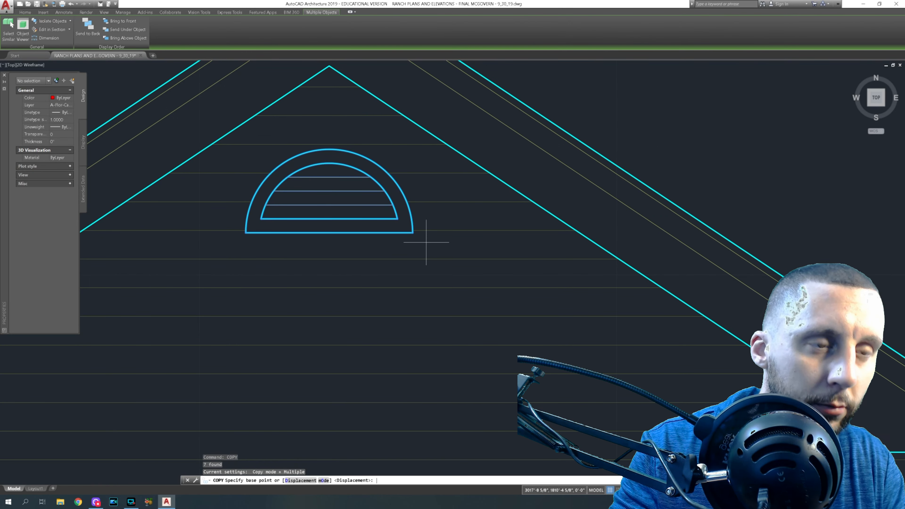
left_click(331, 65)
scroll(331, 65, "down", 7)
middle_click_drag(563, 117, 246, 166)
middle_click_drag(600, 179, 179, 185)
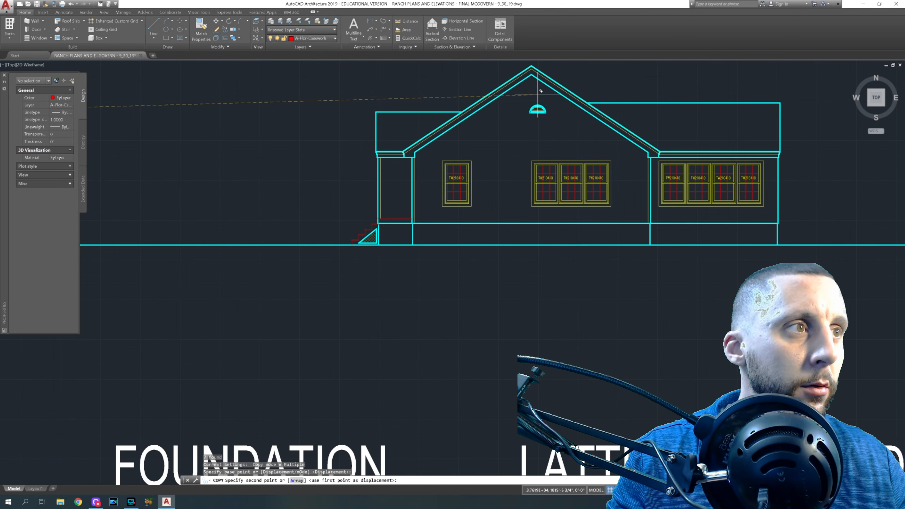
scroll(531, 65, "up", 4)
middle_click_drag(552, 125, 476, 111)
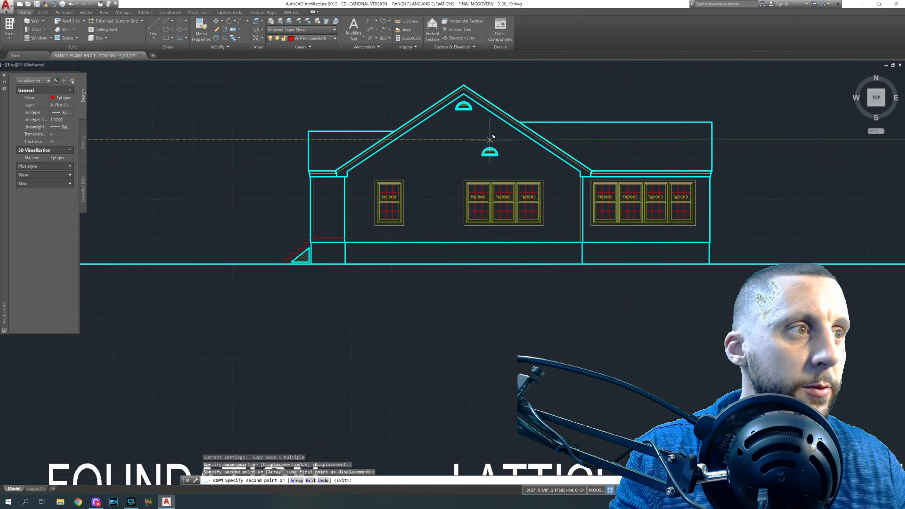
key("Escape")
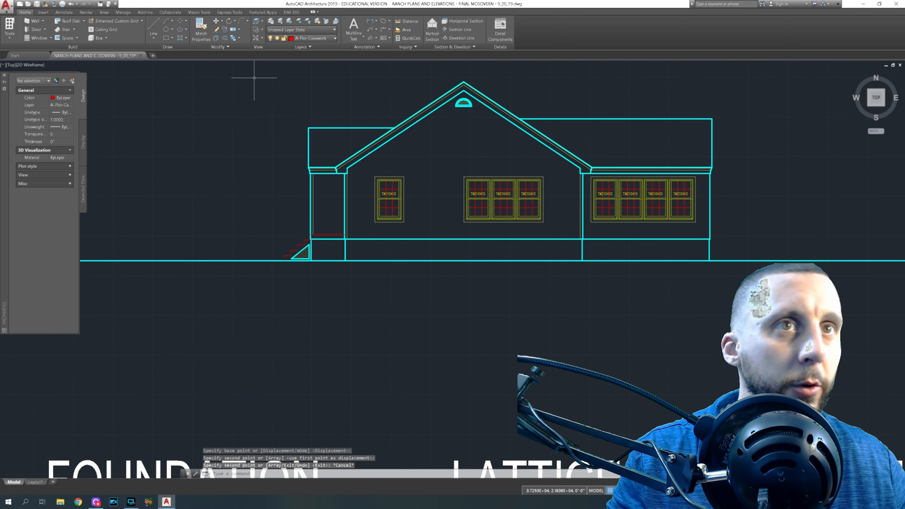
- Hatch the side elevation's gable wall and the adjoining wall around the four-window group
left_click(468, 151)
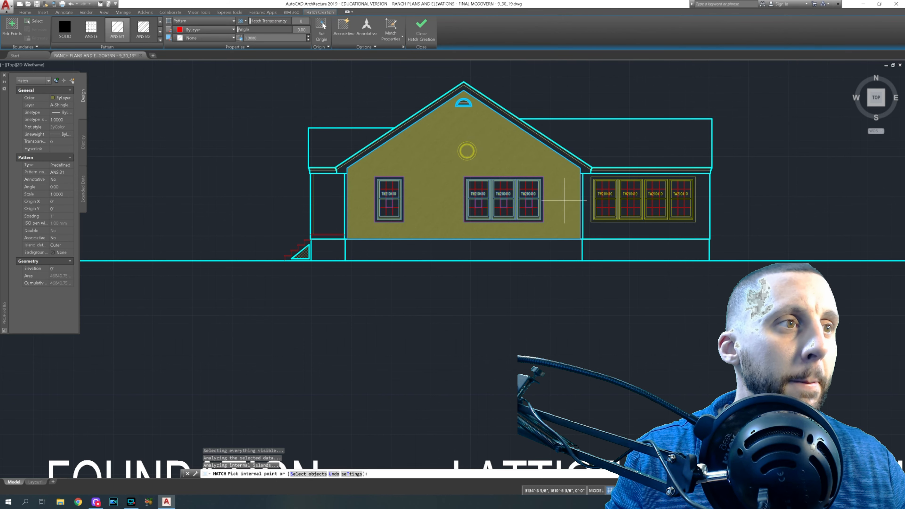
left_click(610, 231)
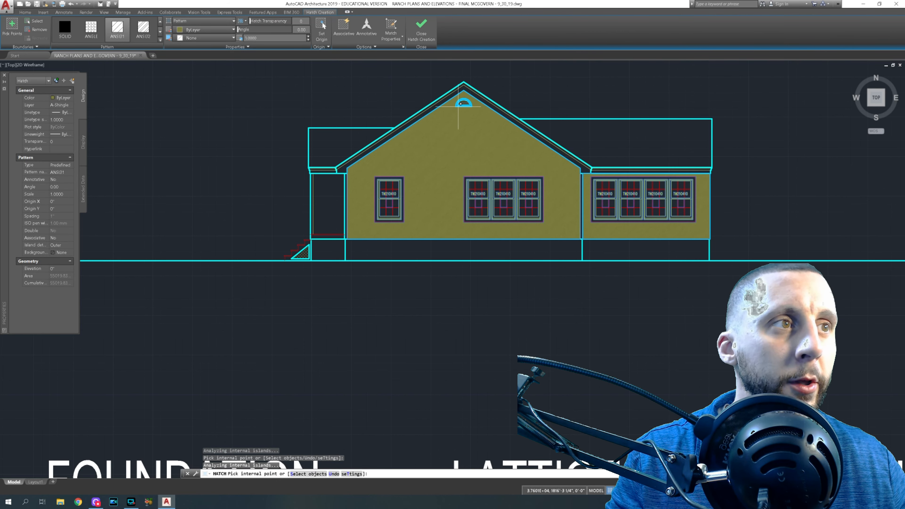
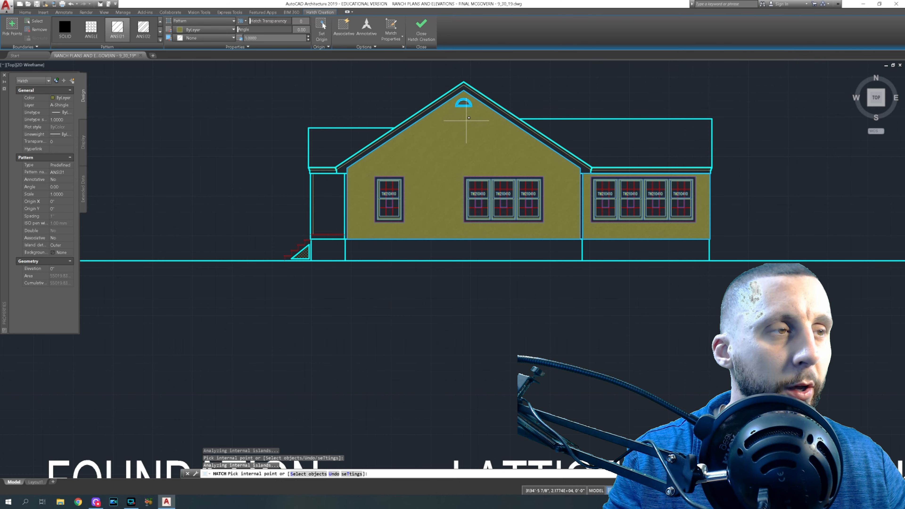
key("Return")
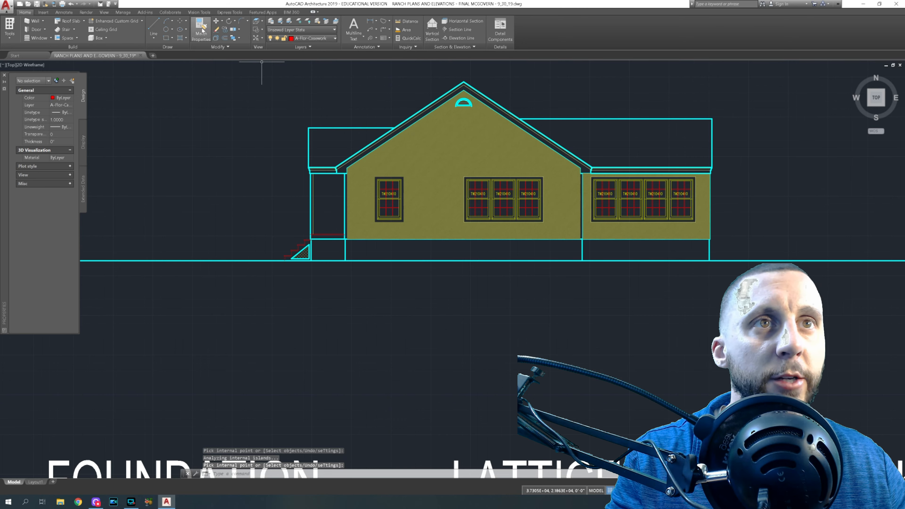
- Match the side elevation's wall hatch to the SIDING sample hatch
left_click(201, 30)
scroll(261, 107, "down", 2)
middle_click_drag(259, 123, 376, 106)
left_click(161, 279)
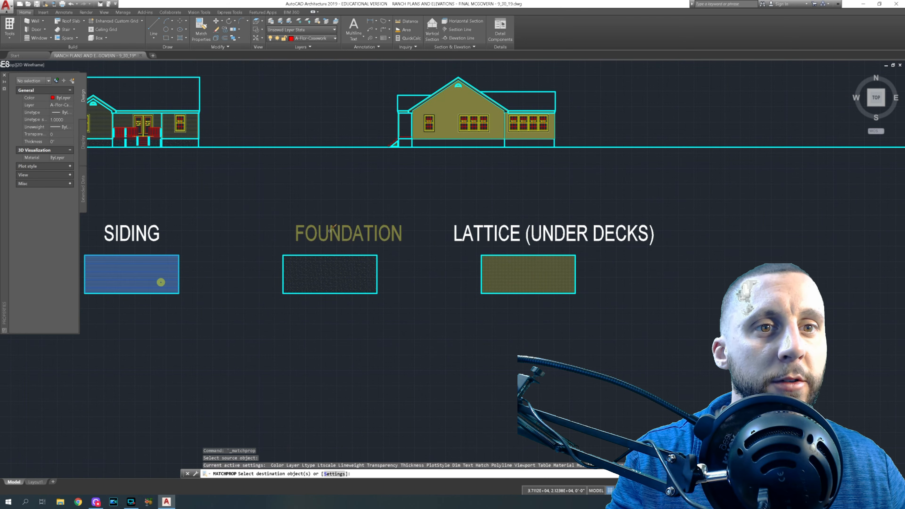
scroll(453, 110, "up", 5)
scroll(410, 203, "down", 4)
key("Escape")
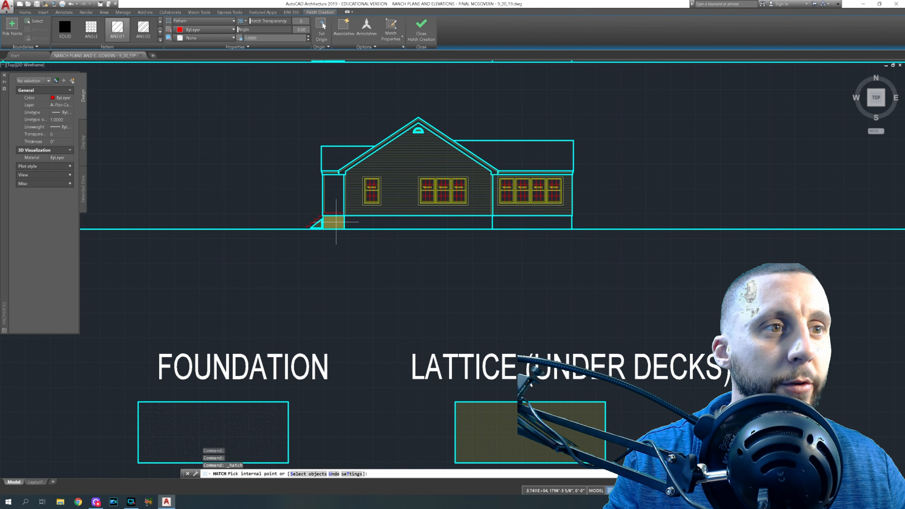
- Hatch both foundation strips beneath the gable wall and the adjoining wall of the lower side elevation
scroll(336, 222, "down", 4)
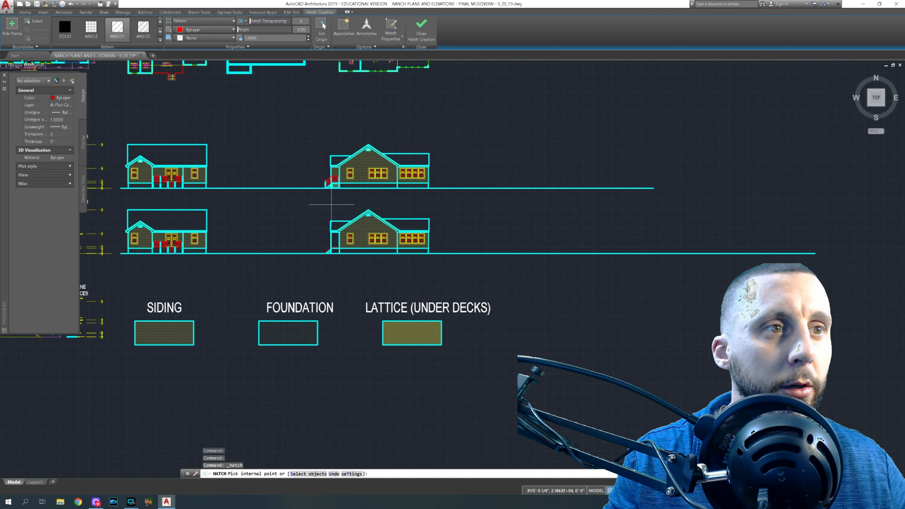
scroll(337, 192, "up", 3)
scroll(337, 193, "down", 1)
middle_click_drag(367, 252, 303, 151)
left_click(331, 245)
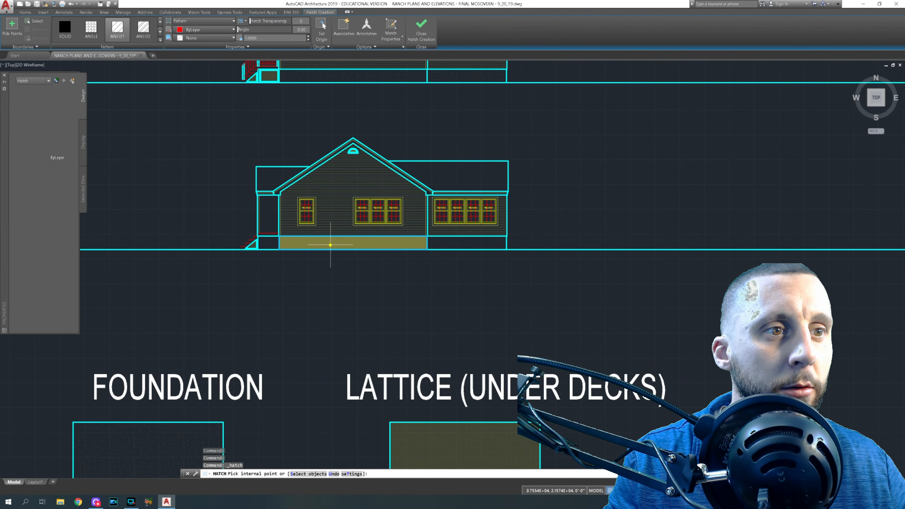
left_click(467, 241)
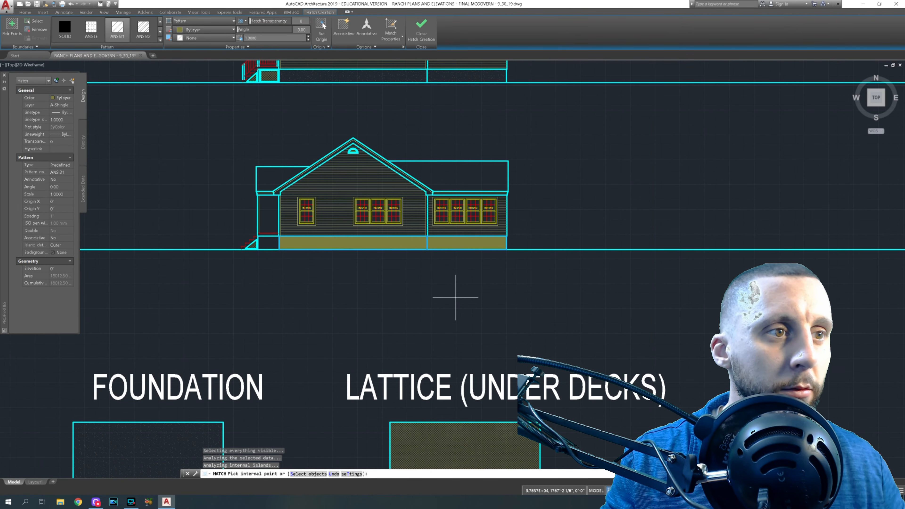
key("Return")
- Match the hatch on the side elevation's foundation strips to the FOUNDATION sample hatch
scroll(259, 239, "up", 6)
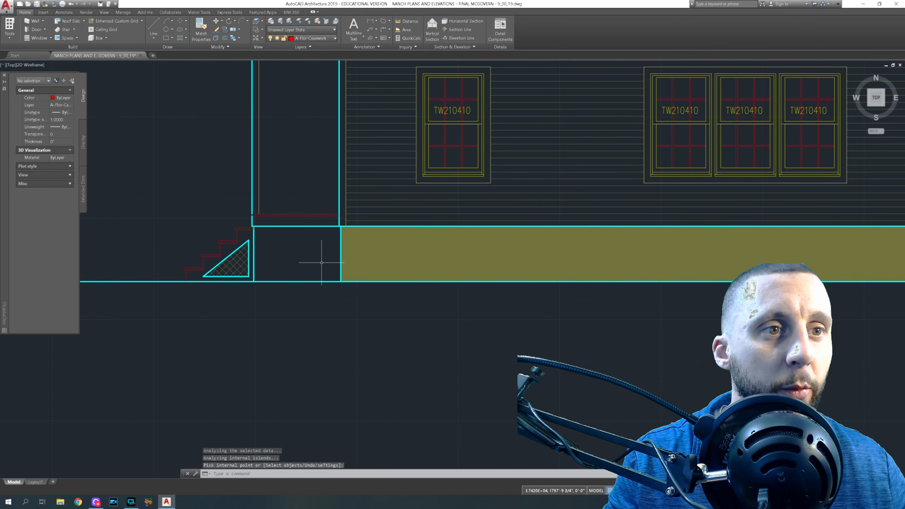
left_click(204, 25)
scroll(262, 83, "down", 2)
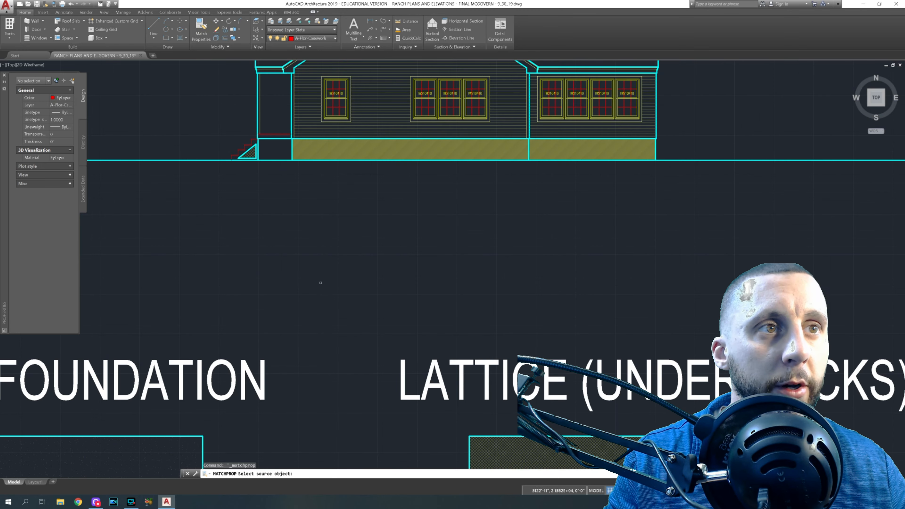
scroll(381, 186, "down", 2)
left_click(210, 228)
left_click(193, 230)
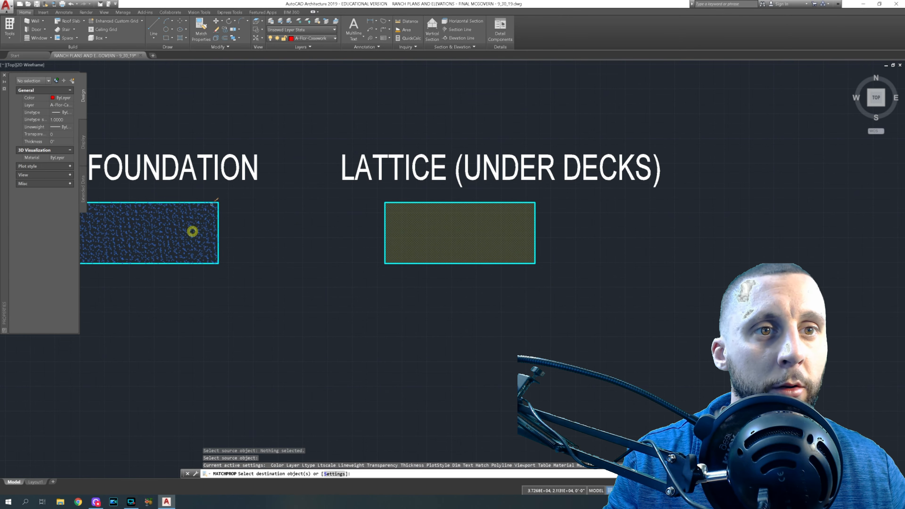
scroll(227, 189, "down", 2)
middle_click_drag(250, 175, 256, 248)
scroll(319, 157, "up", 2)
scroll(319, 158, "up", 1)
left_click(320, 158)
middle_click_drag(240, 165, 399, 183)
key("Escape")
- Offset all four boundary lines of the area under the deck inward by 3 inches
scroll(319, 170, "up", 4)
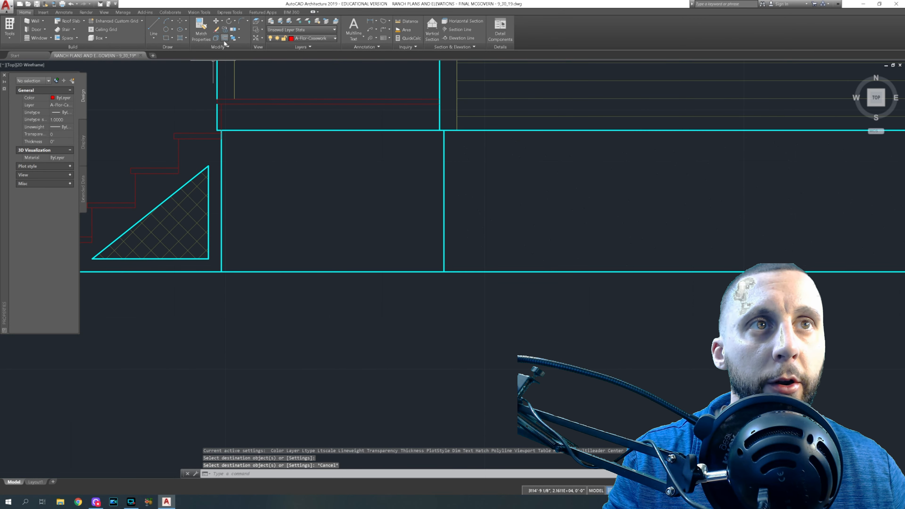
type("o")
key("Return")
type("3")
key("Return")
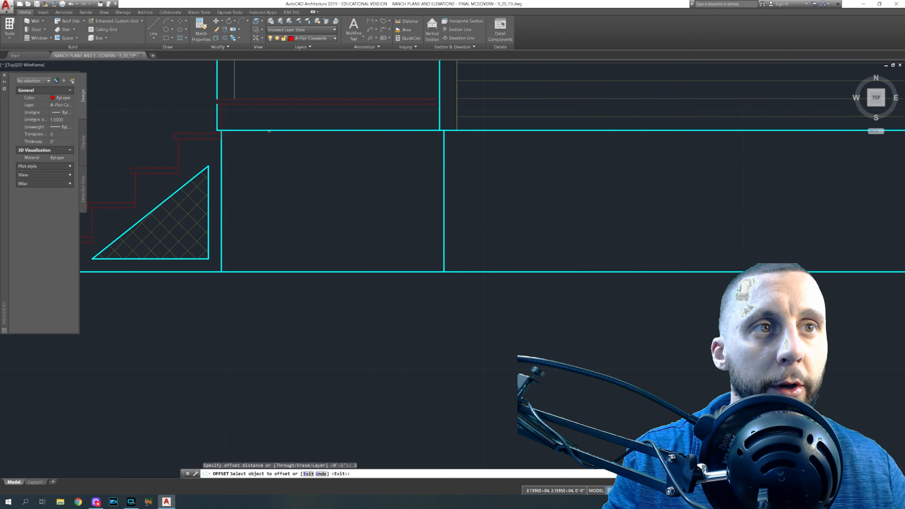
left_click(271, 130)
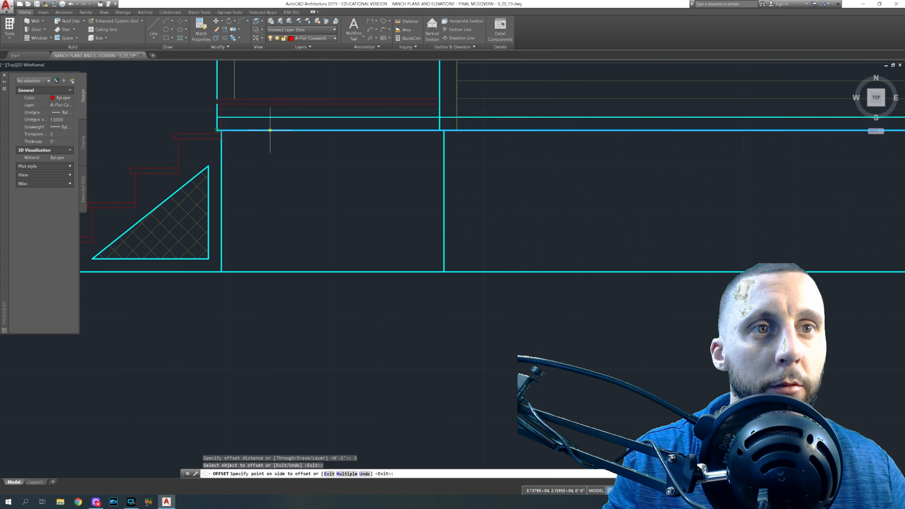
left_click(271, 147)
left_click(221, 165)
left_click(249, 166)
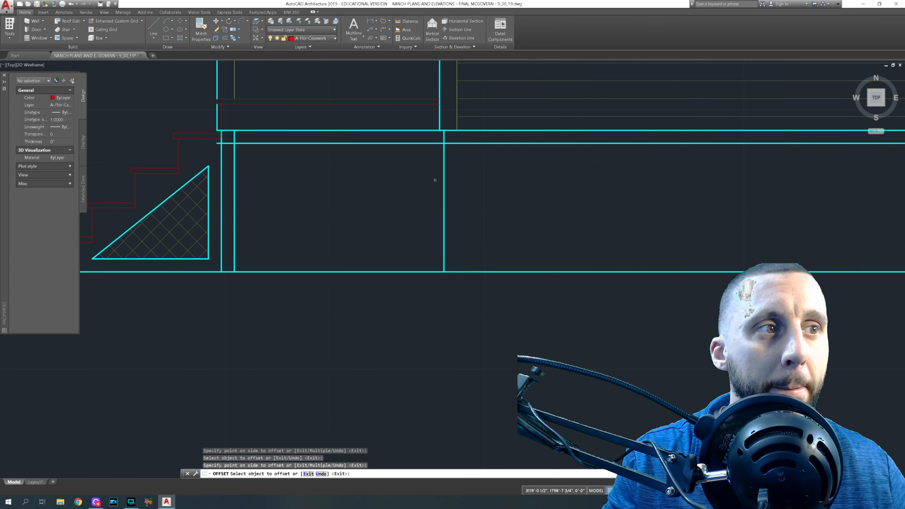
left_click(444, 181)
left_click(378, 232)
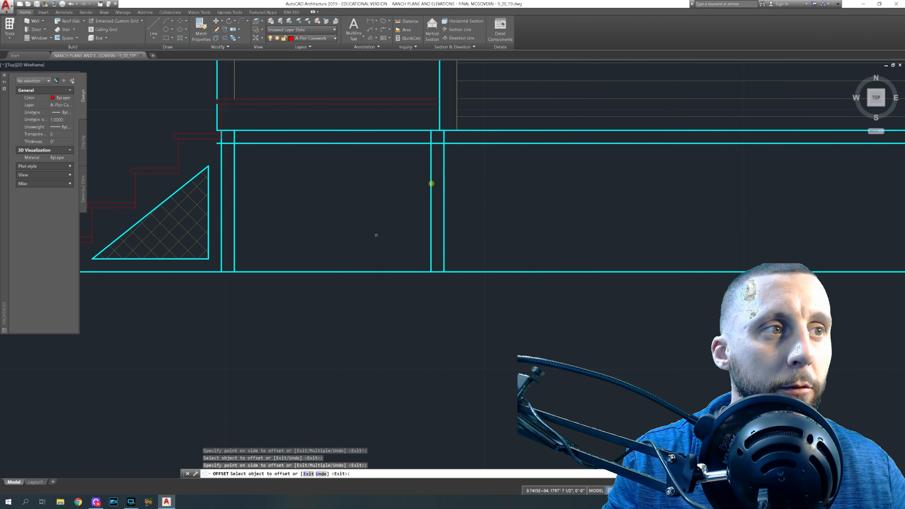
left_click(366, 271)
left_click(365, 268)
key("Escape")
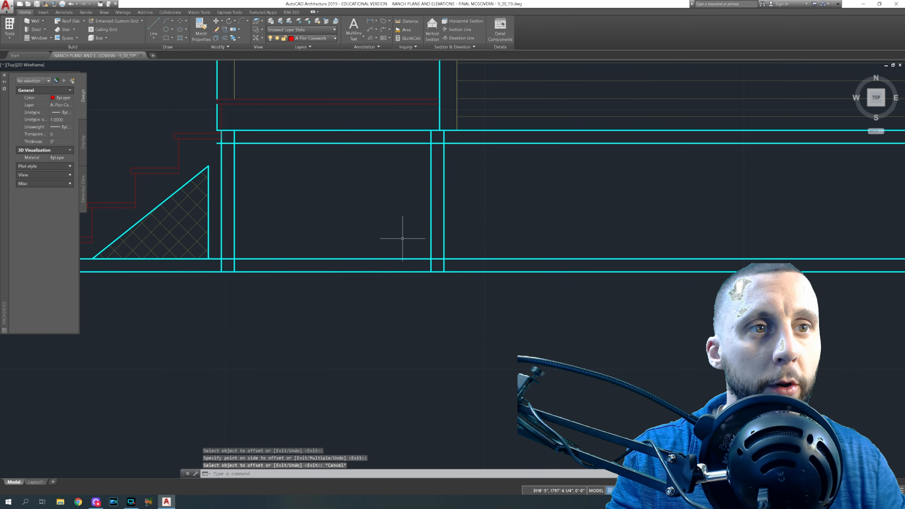
- Fillet the upper two corners of the offset lines under the deck with radius 0
type("fill")
key("Return")
type("r")
key("Return")
type("0")
key("Return")
left_click(234, 154)
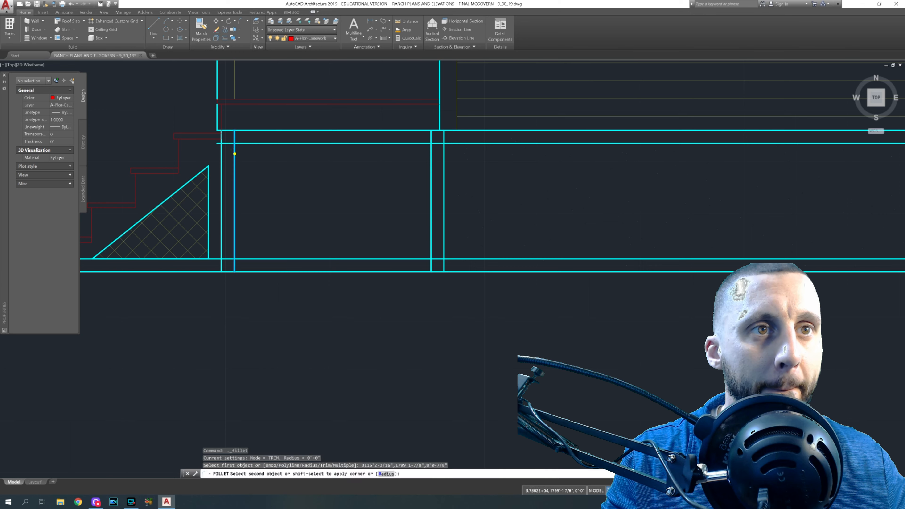
left_click(245, 143)
key("Return")
left_click(414, 143)
left_click(431, 156)
- Fillet the lower two corners of the offset lines to close the rectangular lattice frame under the deck
right_click(431, 156)
left_click(430, 241)
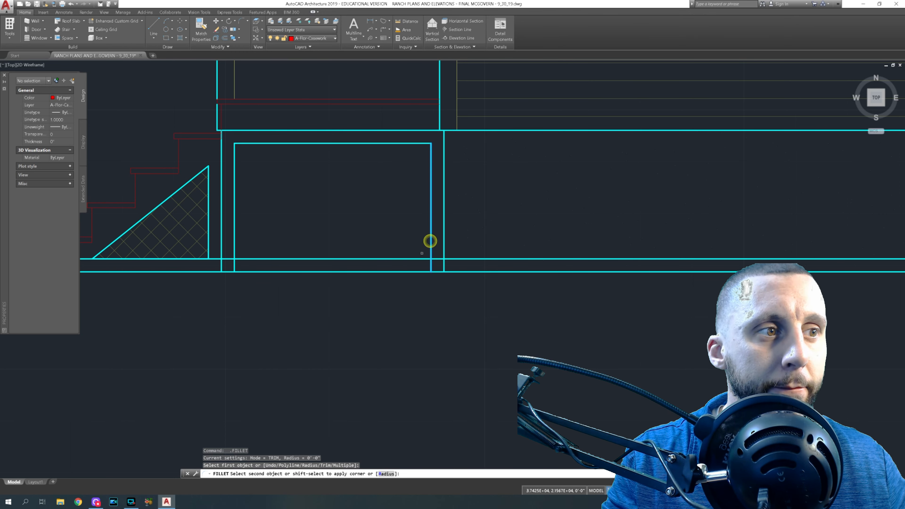
left_click(419, 259)
right_click(419, 257)
left_click(245, 259)
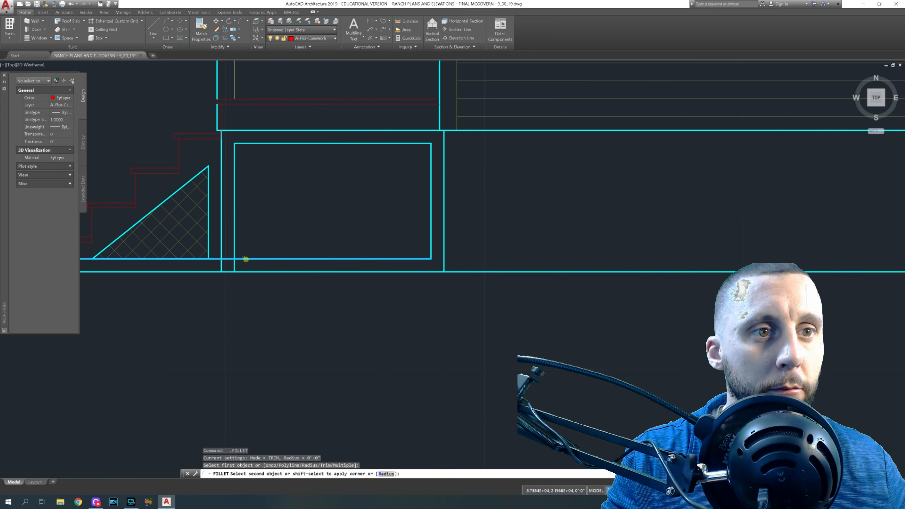
left_click(235, 246)
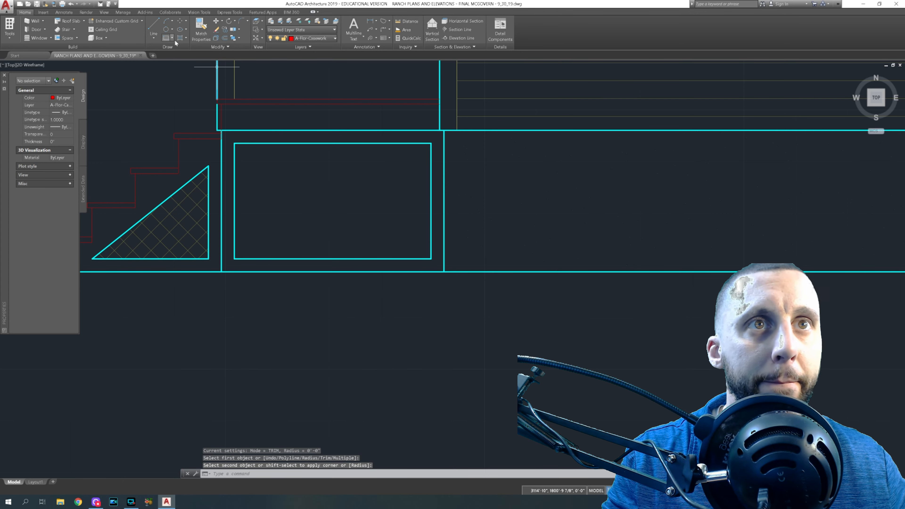
- Hatch the rectangular frame under the deck and match it to the stair's triangular lattice hatch
left_click(324, 204)
key("Return")
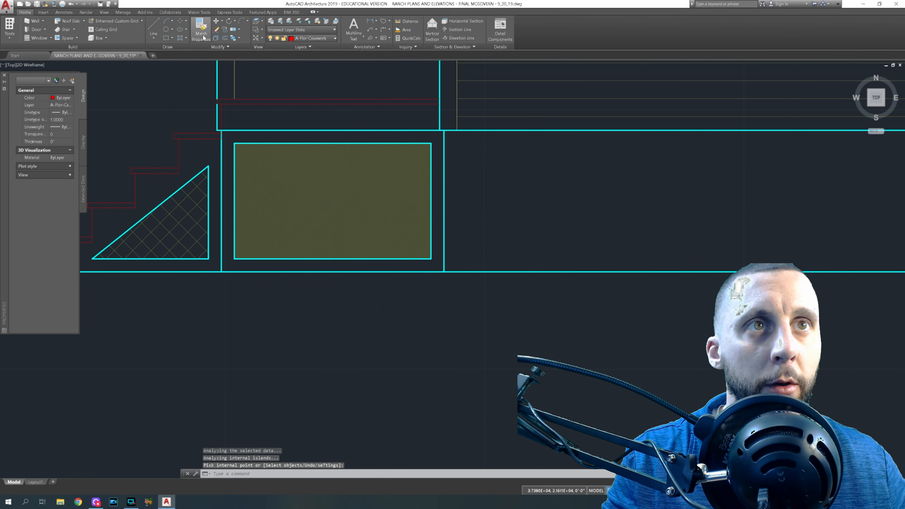
left_click(201, 28)
left_click(193, 211)
left_click(273, 194)
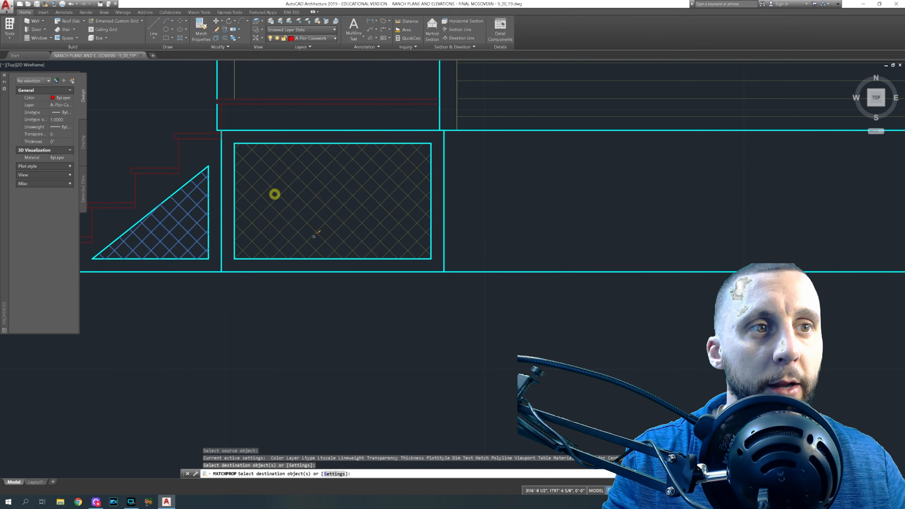
key("Escape")
- Draw a 36-inch vertical line up from the outer end of the lowest stair tread in the side elevation
scroll(311, 229, "down", 4)
middle_click_drag(311, 228, 332, 246)
scroll(383, 291, "down", 4)
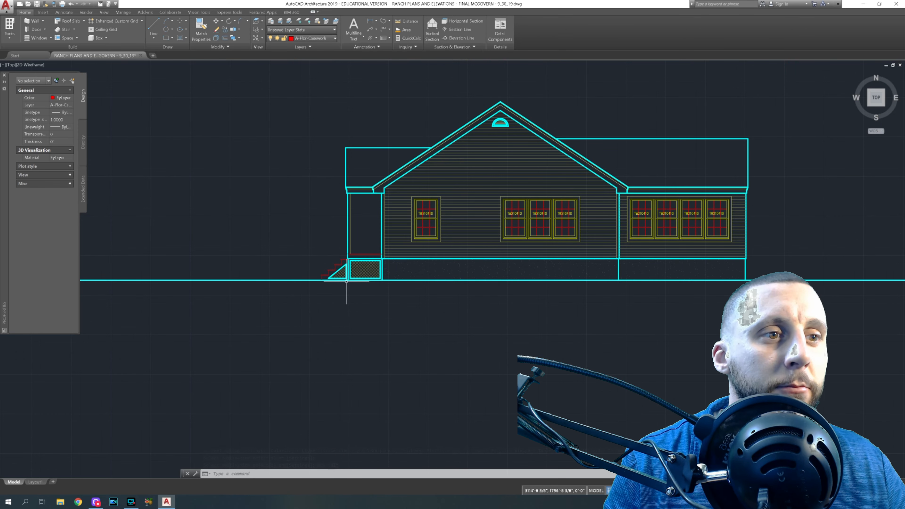
scroll(348, 279, "down", 6)
middle_click_drag(328, 285, 421, 247)
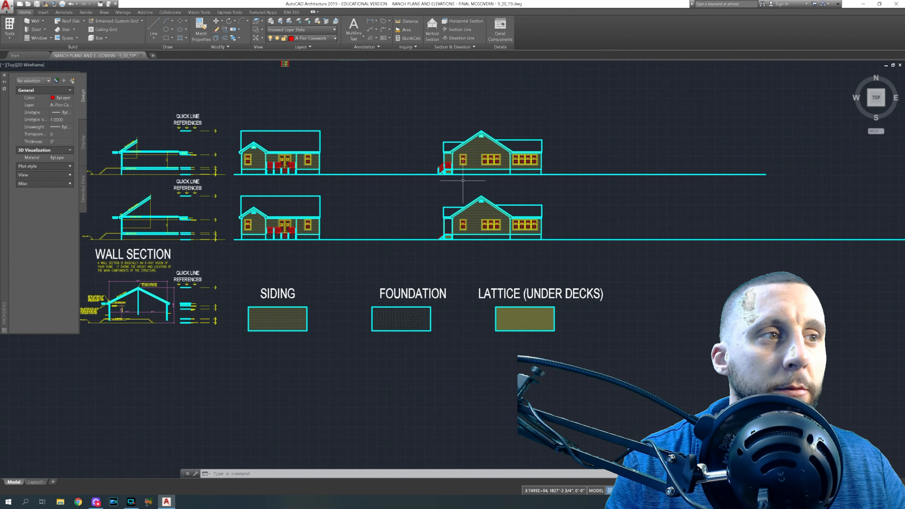
scroll(438, 166, "up", 6)
middle_click_drag(440, 227, 393, 88)
left_click(148, 25)
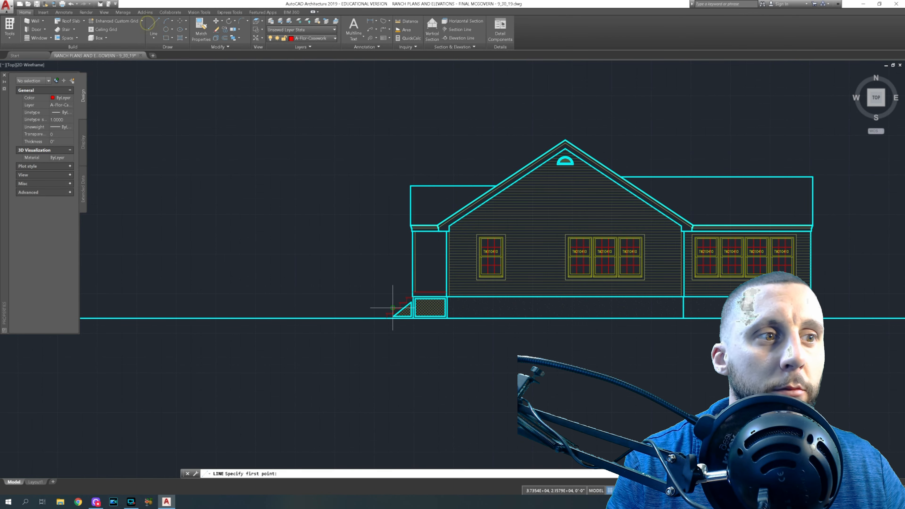
scroll(394, 313, "up", 8)
left_click(369, 333)
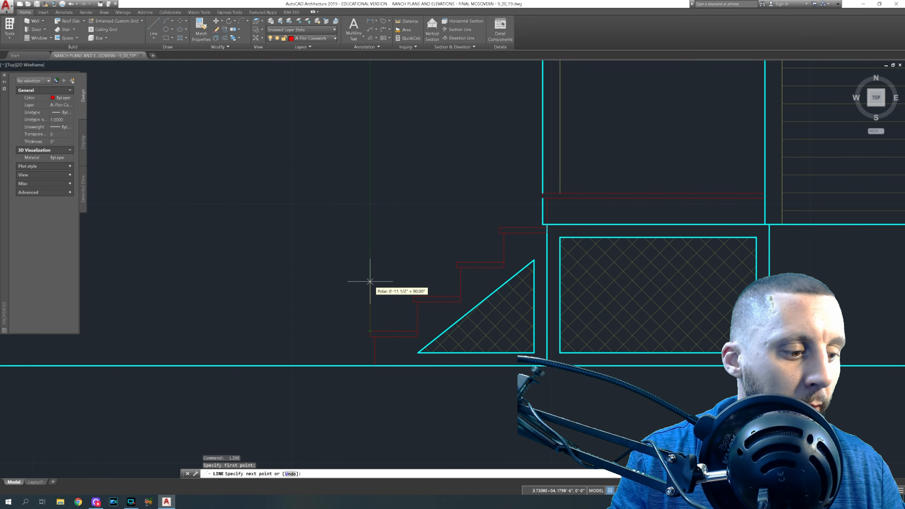
type("36")
key("Return")
key("Escape")
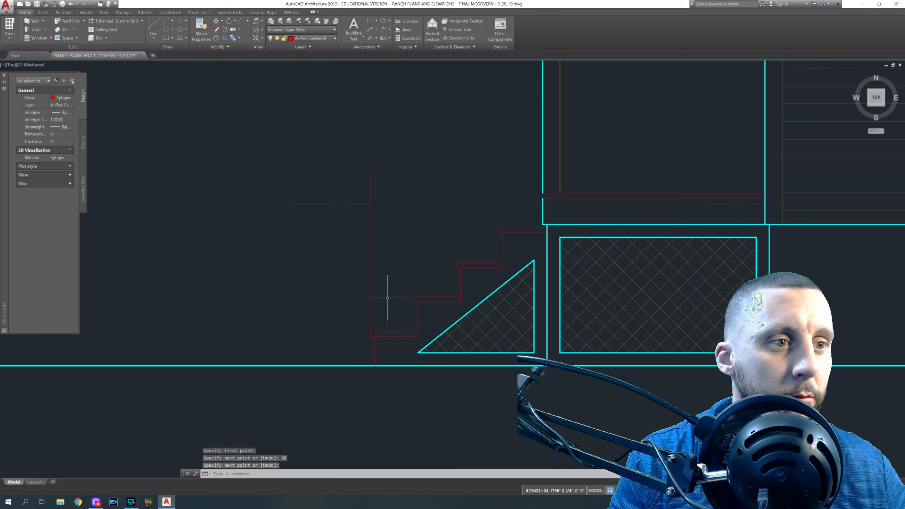
- Offset the vertical line at the lowest stair tread 4 inches toward the stairs to form the post
left_click(224, 38)
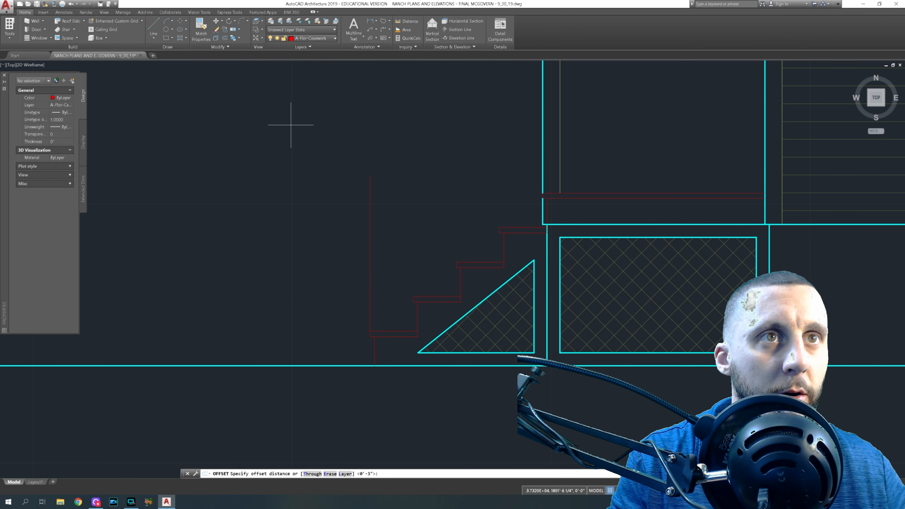
type("4")
key("Return")
left_click(371, 257)
left_click(388, 257)
key("Escape")
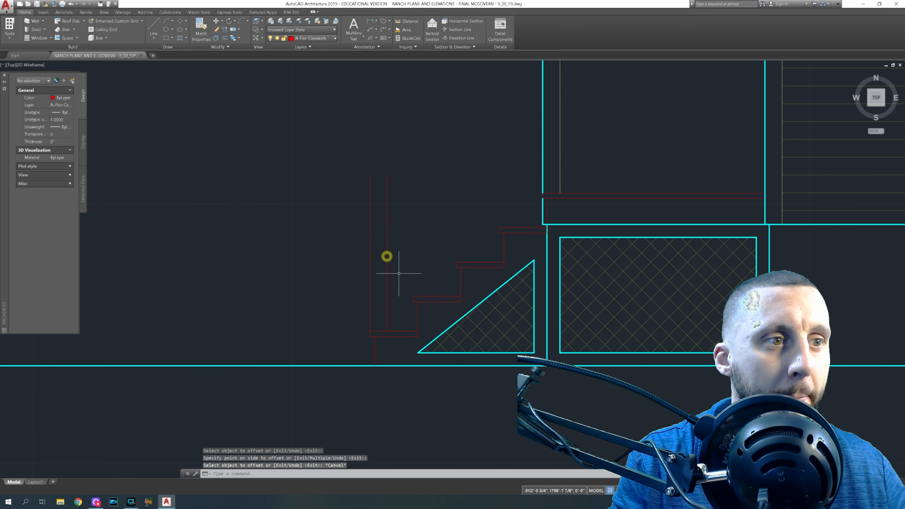
- Shorten the lower ends of the porch column's two vertical lines to clear the space above the deck
scroll(388, 266, "down", 2)
middle_click_drag(388, 266, 345, 296)
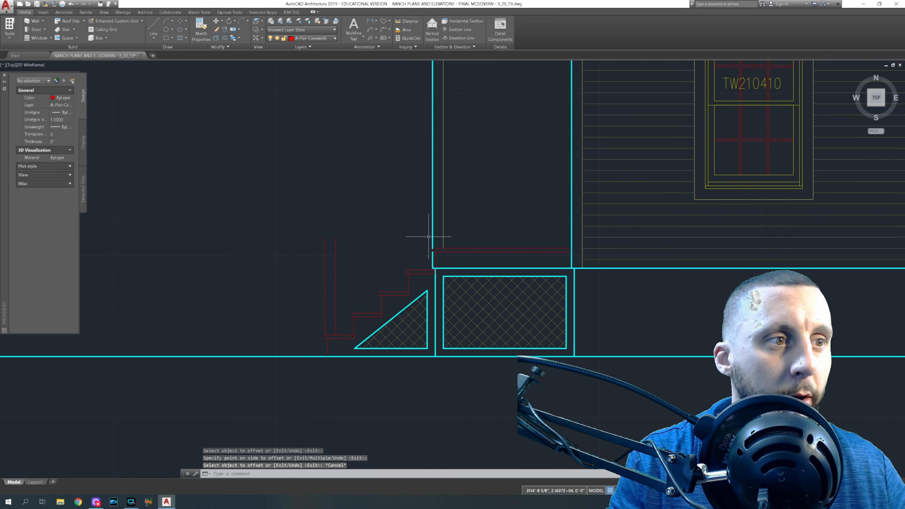
left_click(452, 228)
left_click(420, 235)
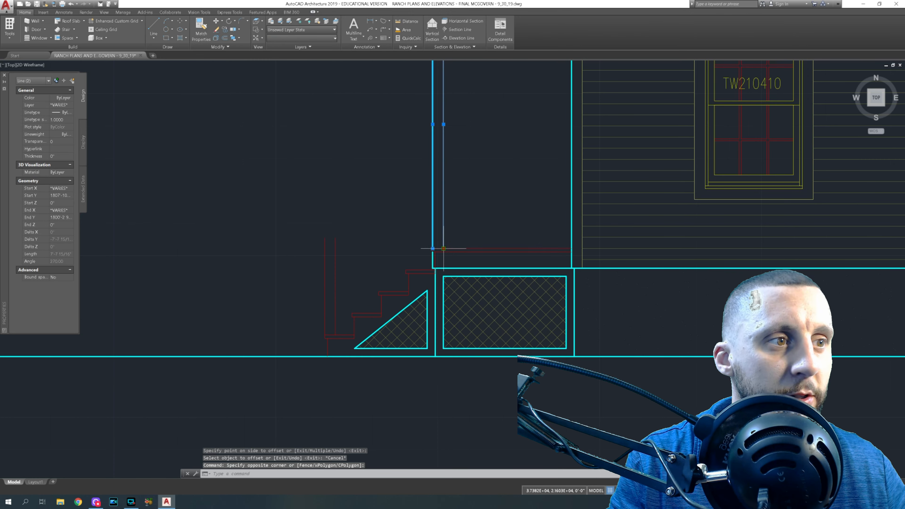
left_click(444, 249)
left_click(444, 135)
left_click(434, 249)
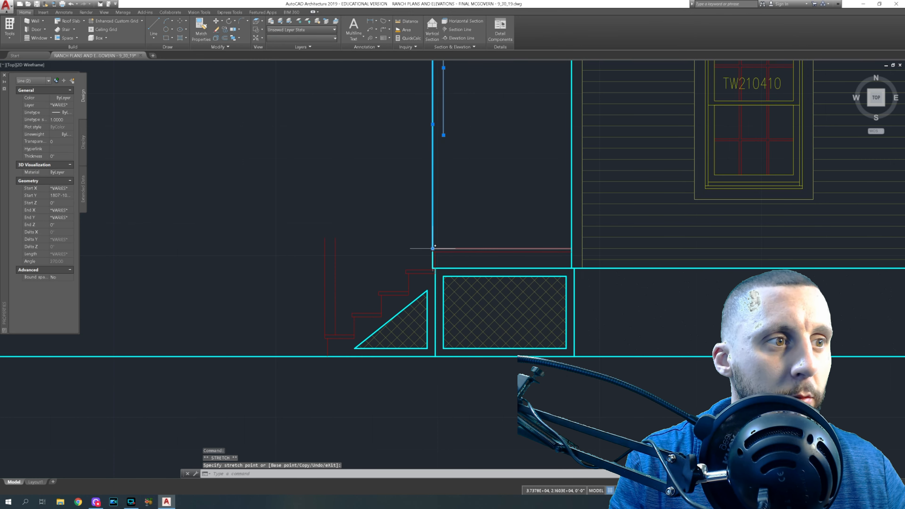
left_click(434, 138)
key("Escape")
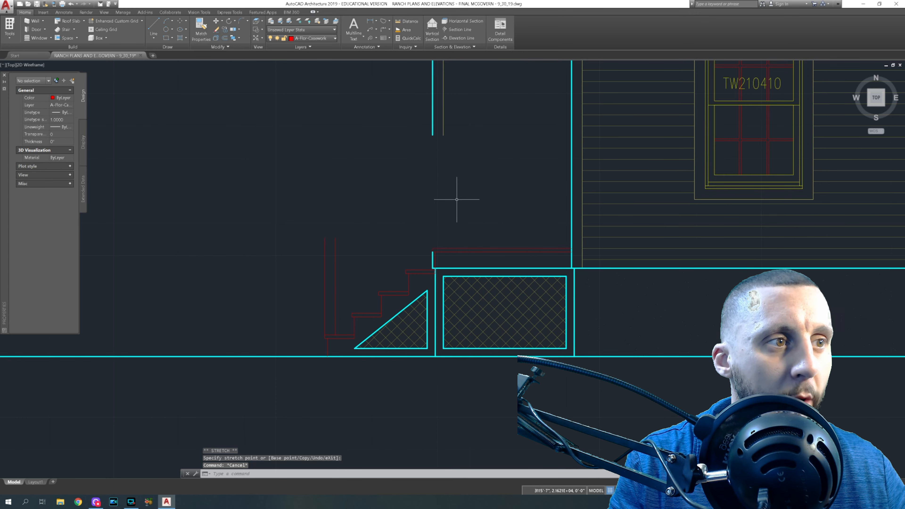
- Copy the stair post's two lines from the lowest tread to the outer edge of the deck floor
left_click(367, 238)
left_click(304, 255)
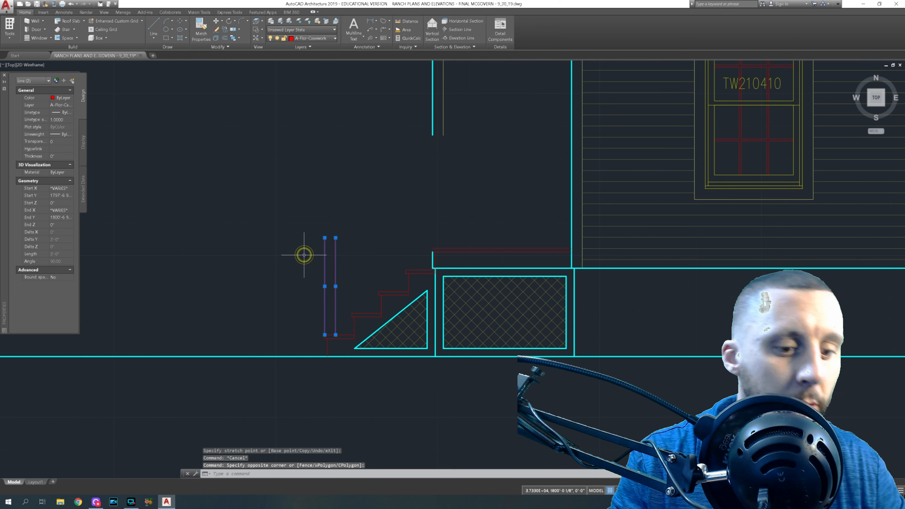
type("copy")
key("Return")
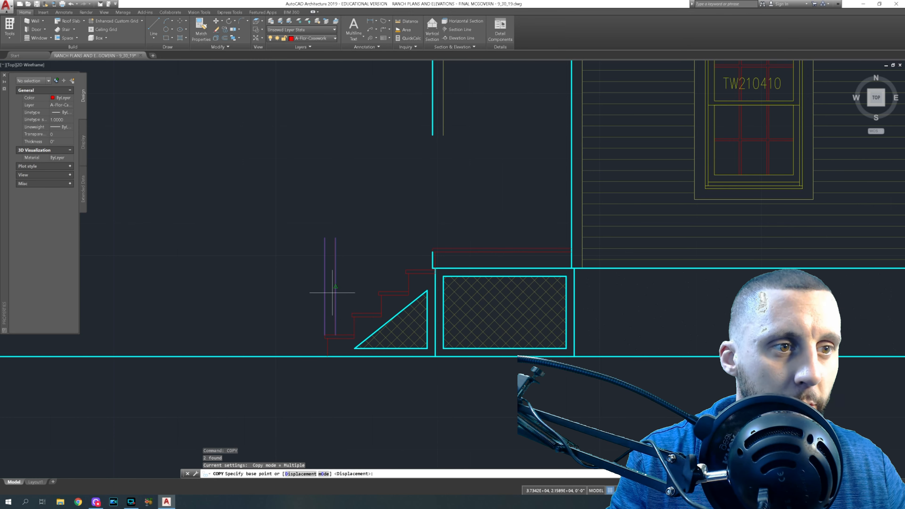
left_click(325, 335)
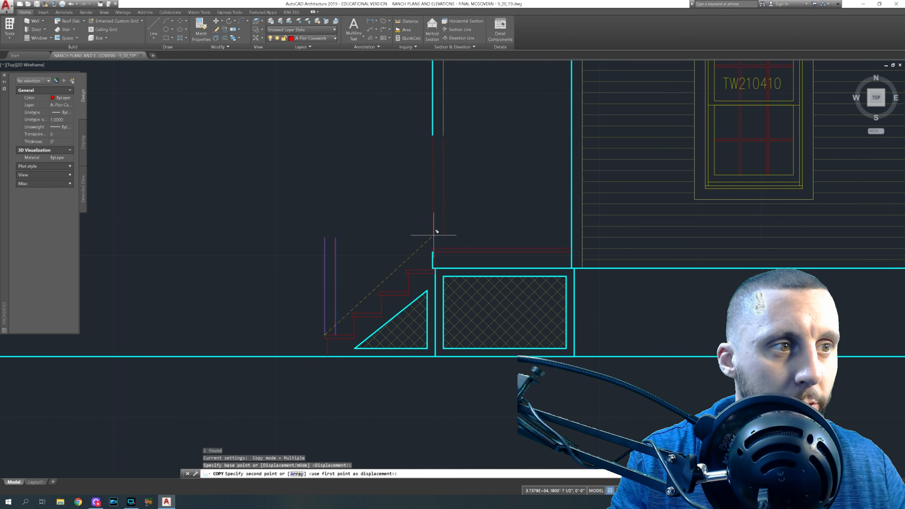
left_click(433, 249)
key("Escape")
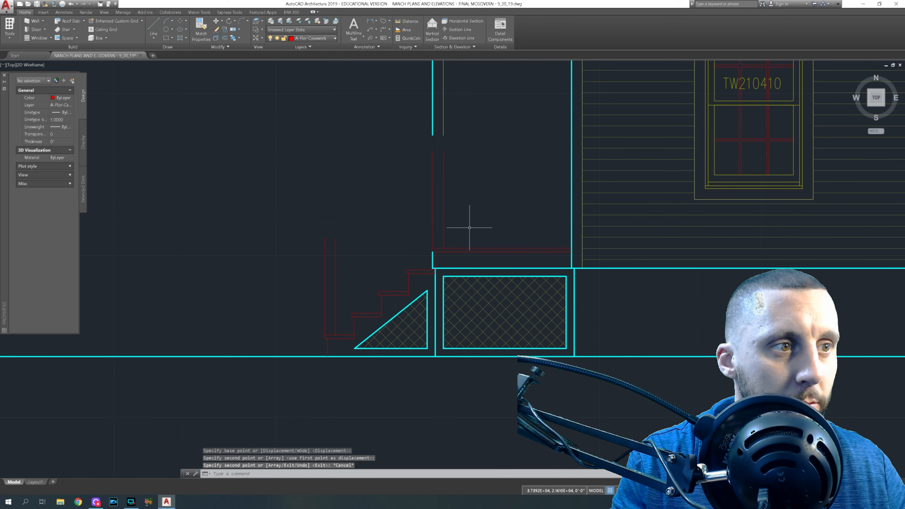
- Check the post placement on the reference elevation, and move the stair post's two lines slightly inward from the lowest tread's outer end
scroll(467, 229, "down", 2)
middle_click_drag(469, 212, 427, 389)
middle_click_drag(449, 218, 398, 384)
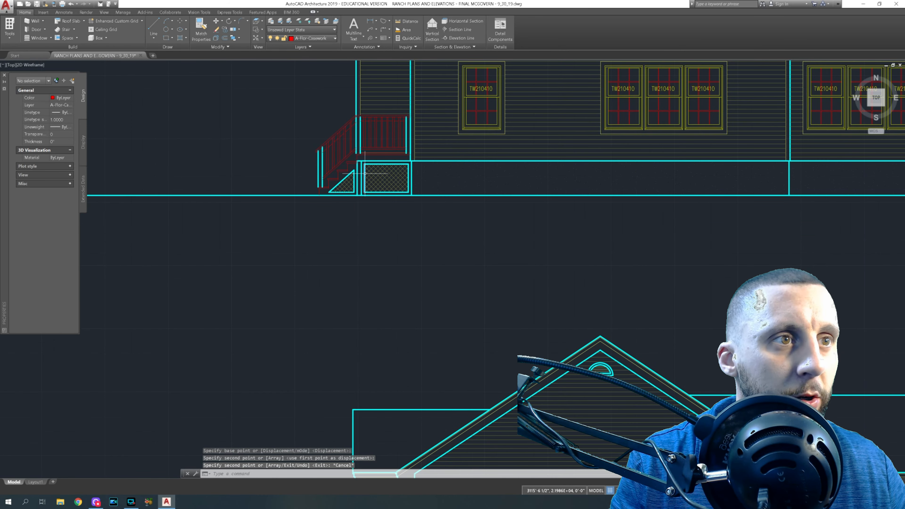
scroll(356, 153, "up", 4)
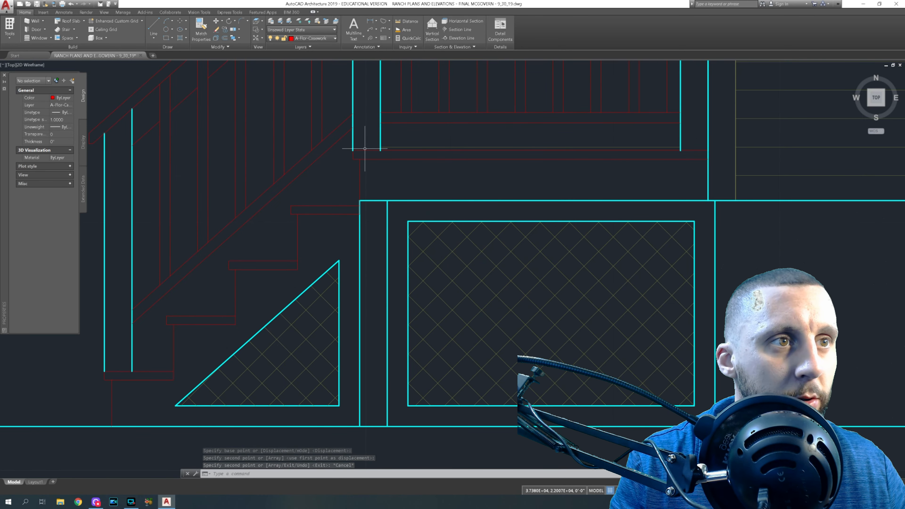
scroll(361, 157, "down", 5)
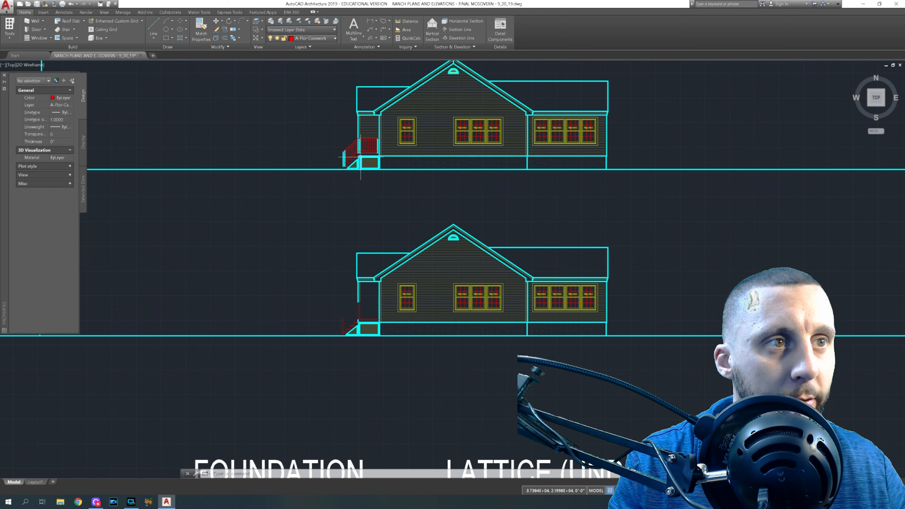
middle_click_drag(383, 270, 362, 196)
scroll(333, 252, "up", 6)
left_click(326, 153)
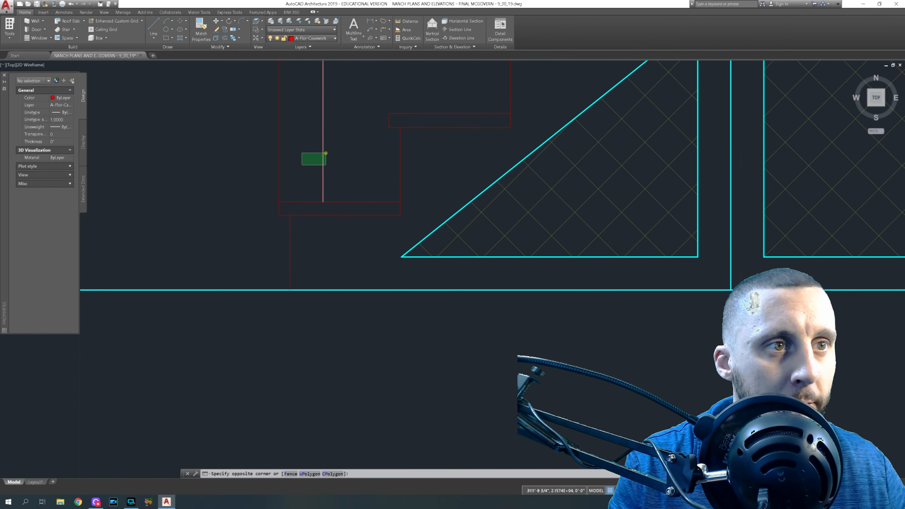
left_click(278, 172)
type("m")
key("Return")
left_click(280, 215)
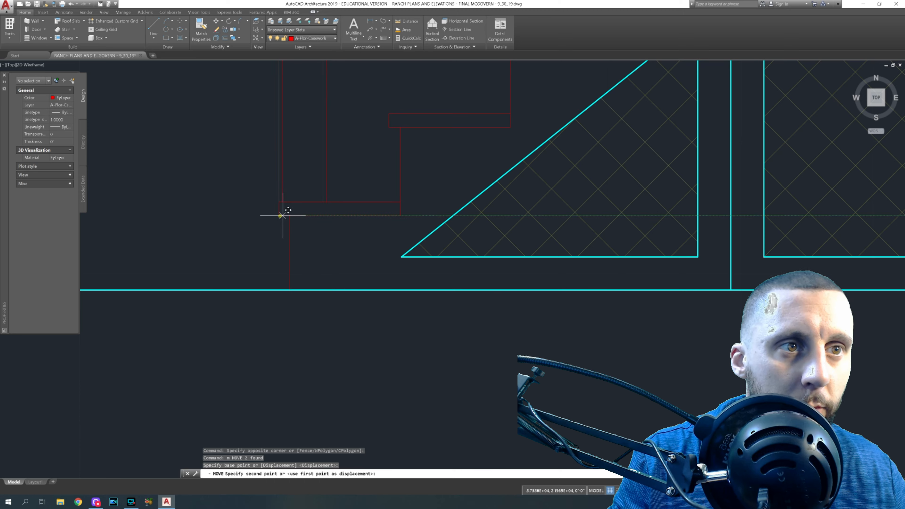
left_click(285, 216)
- Move the deck post's two lines slightly inward from the deck's outer edge
scroll(325, 242, "down", 6)
middle_click_drag(403, 178, 329, 271)
scroll(362, 230, "up", 4)
left_click(372, 215)
left_click(311, 221)
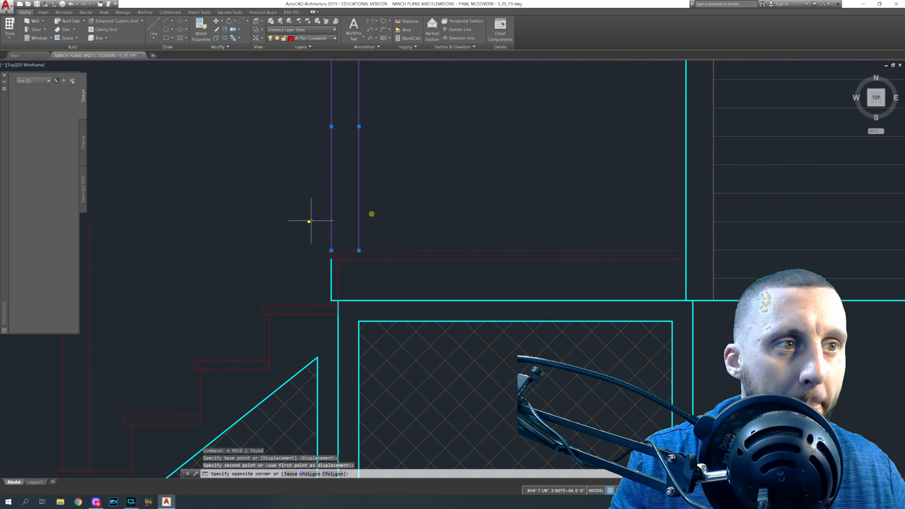
type("m")
key("Return")
scroll(319, 257, "up", 2)
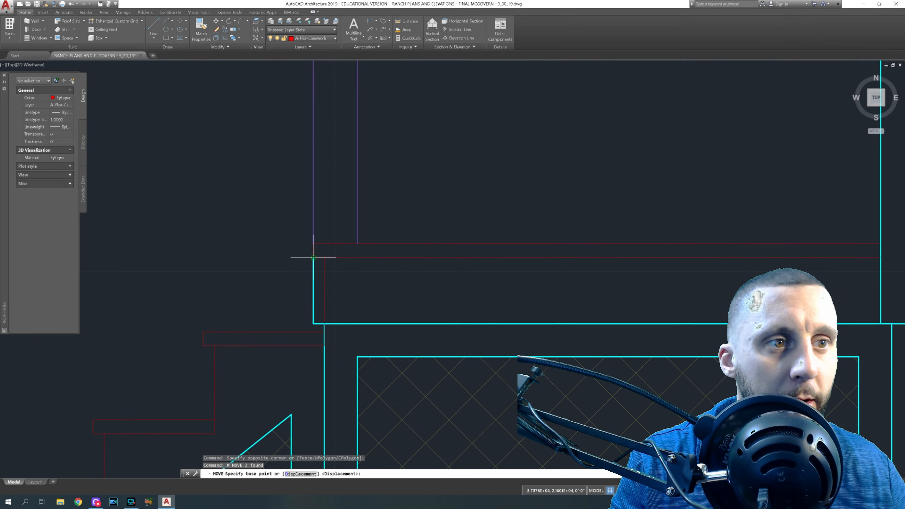
left_click(313, 257)
left_click(317, 257)
scroll(318, 256, "down", 3)
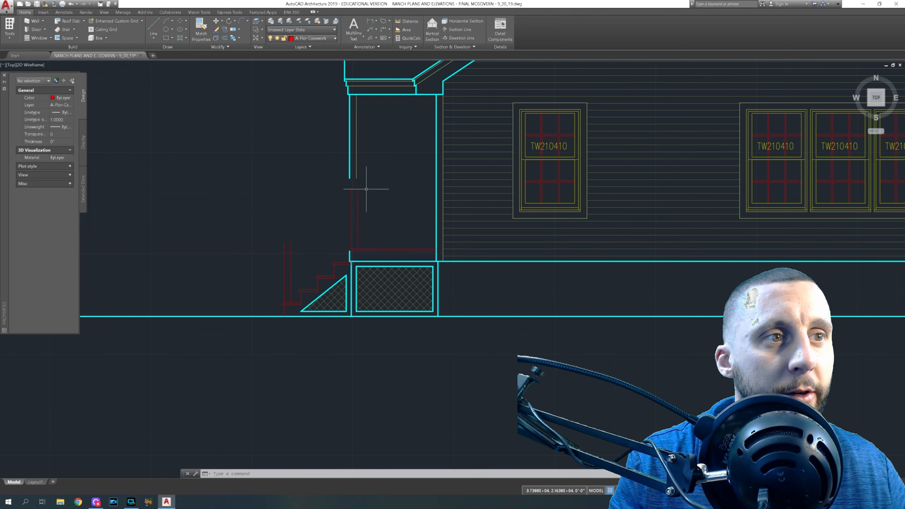
- Draw a horizontal rail line from the deck post's top to the house wall and offset it 1.5 inches downward
left_click(159, 28)
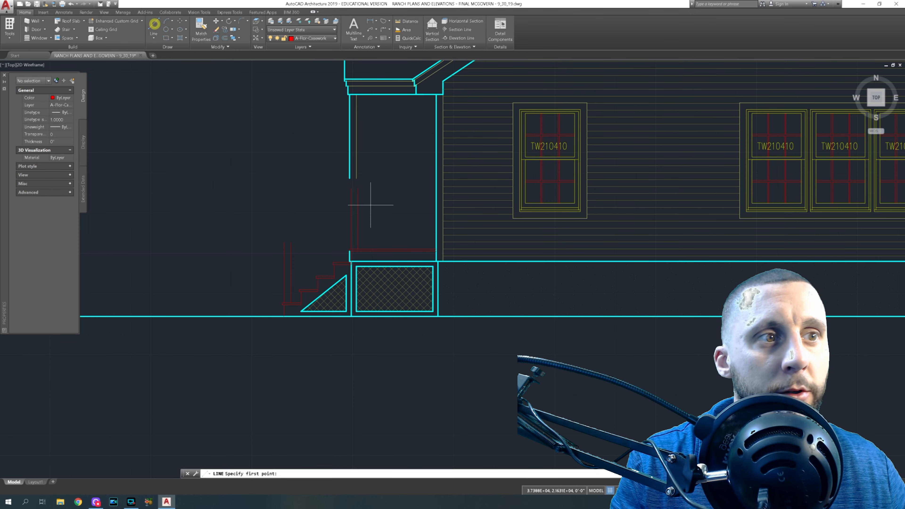
left_click(352, 189)
left_click(436, 188)
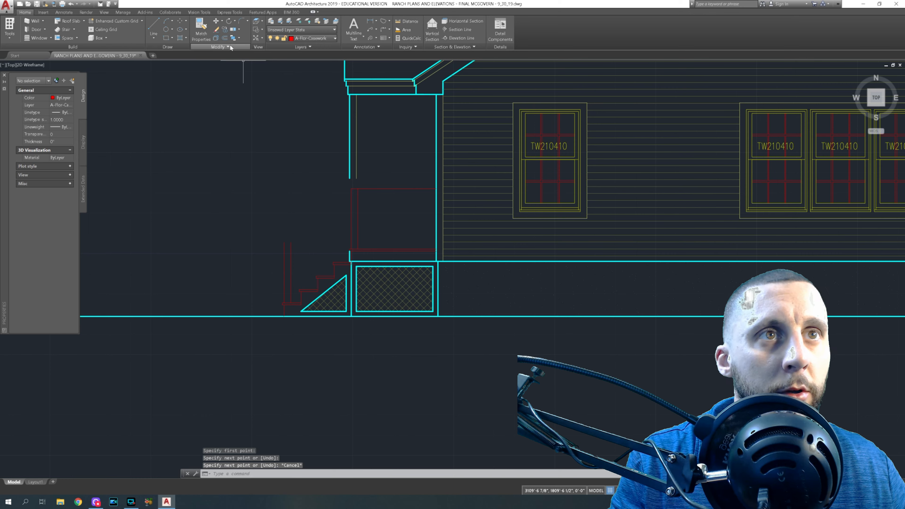
left_click(224, 38)
type("1.5")
key("Return")
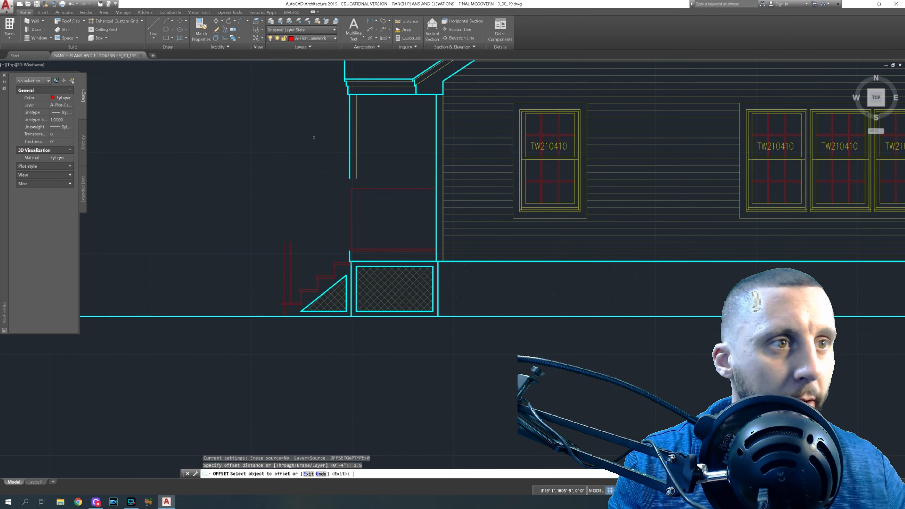
left_click(384, 189)
left_click(384, 196)
key("Escape")
- Trim the deck post's lines where they run between the two top rail lines
scroll(357, 192, "up", 8)
type("tr")
key("Return")
key("Return")
left_click(377, 191)
left_click(362, 197)
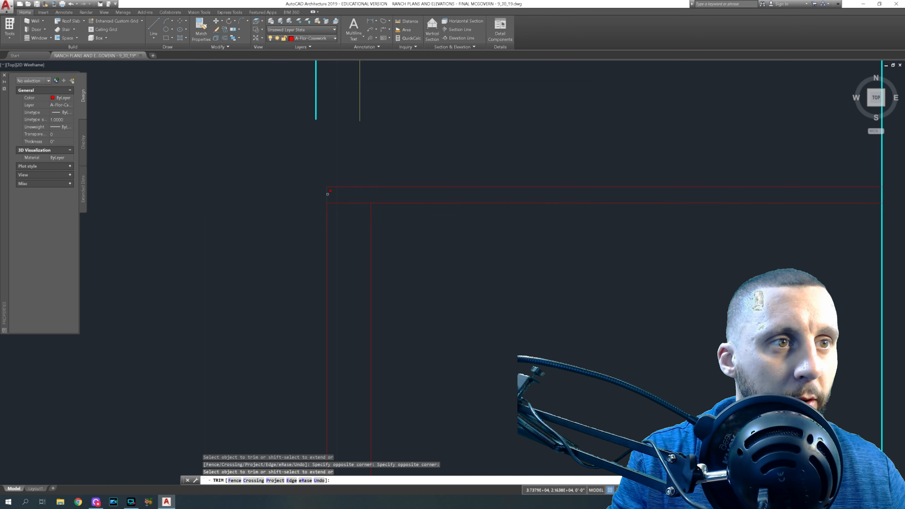
scroll(342, 193, "down", 5)
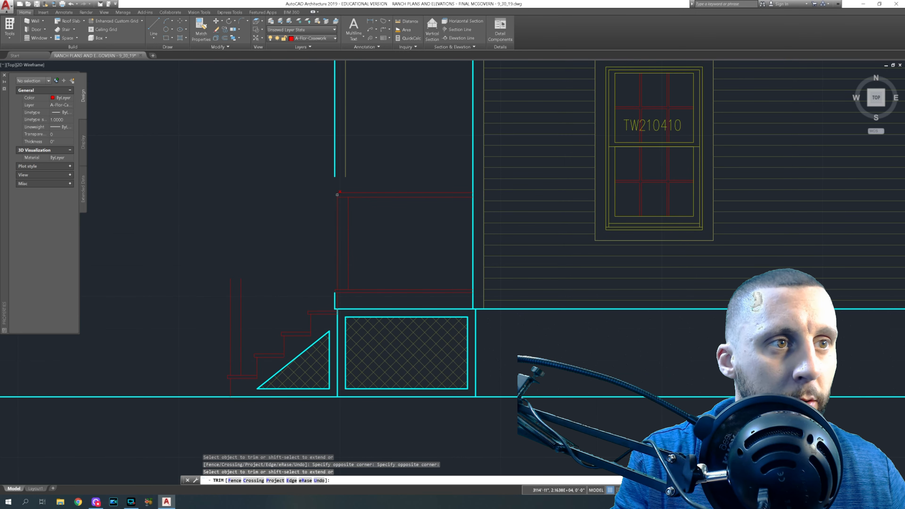
scroll(337, 196, "up", 5)
key("Escape")
- Stretch the outer ends of both top rail lines 1 inch past the deck post
left_click(335, 180)
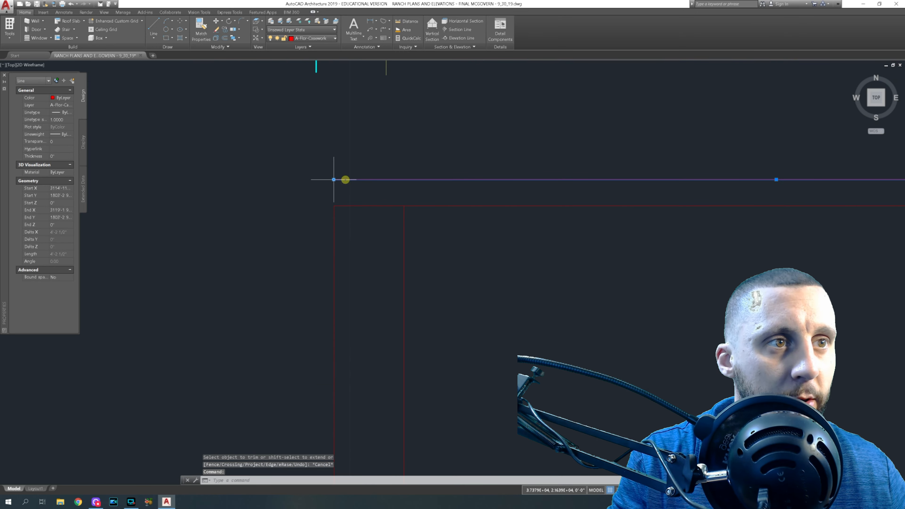
left_click(333, 179)
left_click(316, 179)
left_click(349, 200)
left_click(342, 210)
left_click(334, 206)
left_click(317, 206)
key("Escape")
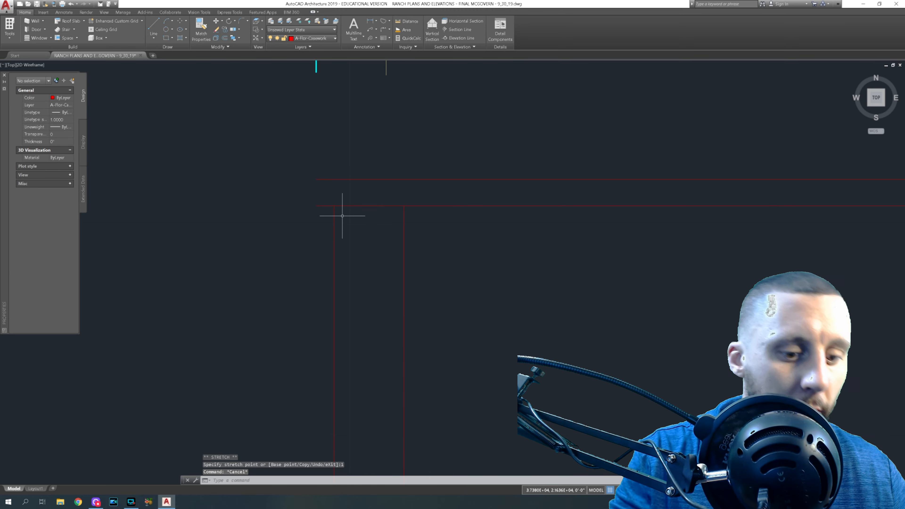
- Close the overhanging outer end of the deck's top rail with a short vertical line
type("l")
key("Return")
left_click(315, 180)
key("Escape")
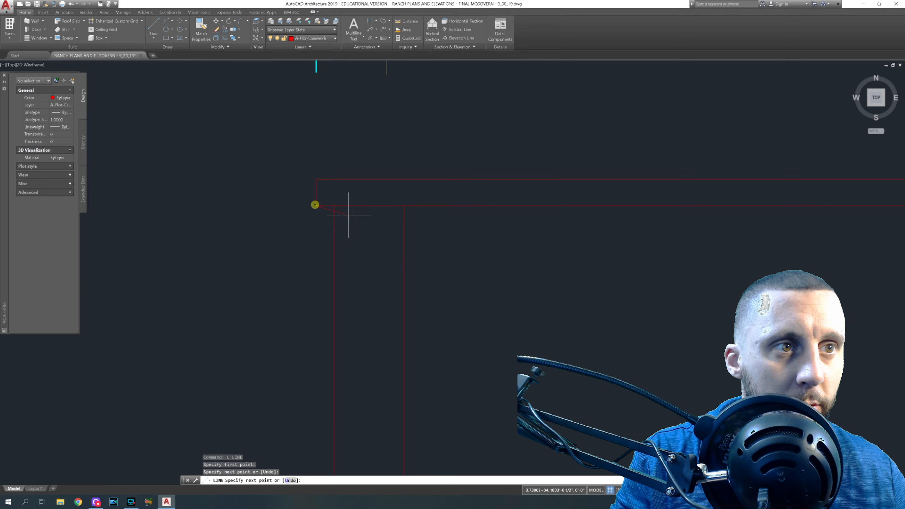
scroll(347, 211, "down", 3)
middle_click_drag(379, 231, 320, 224)
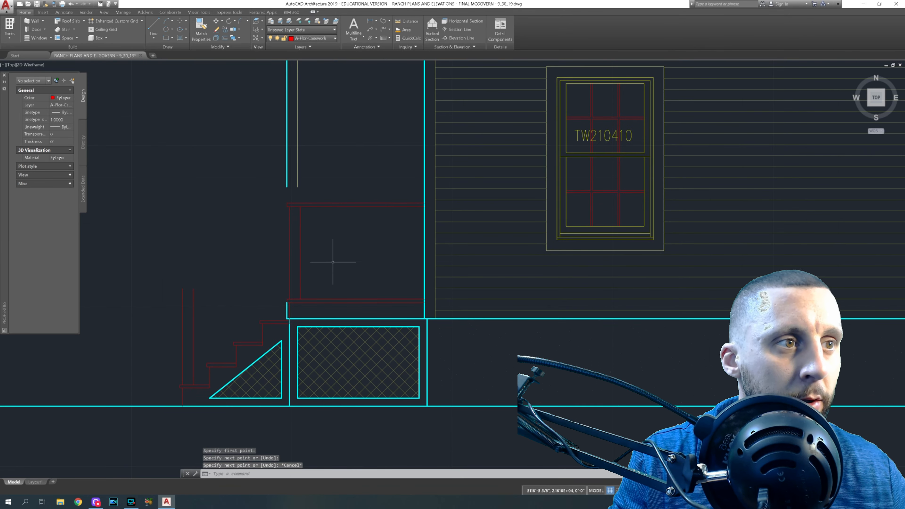
- Offset the deck floor's top line 4 inches upward for the bottom rail
left_click(225, 38)
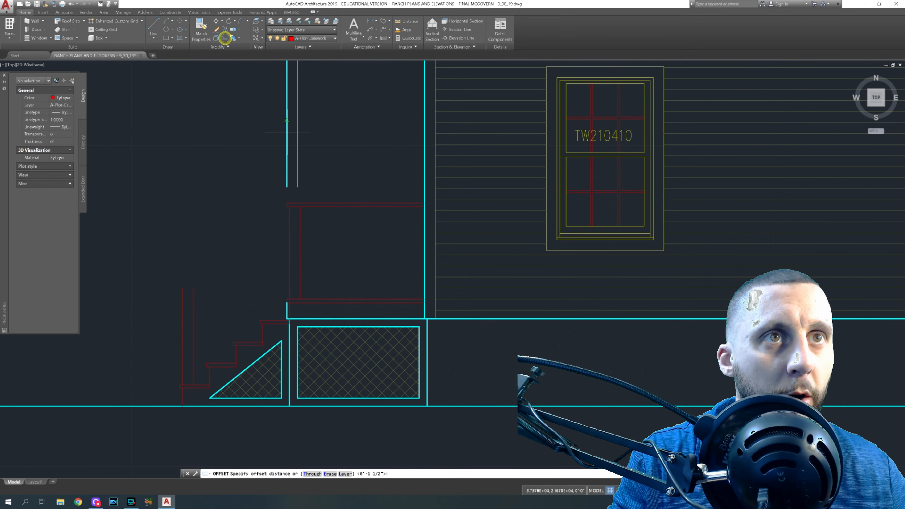
type("4")
key("Return")
scroll(339, 300, "up", 2)
left_click(338, 299)
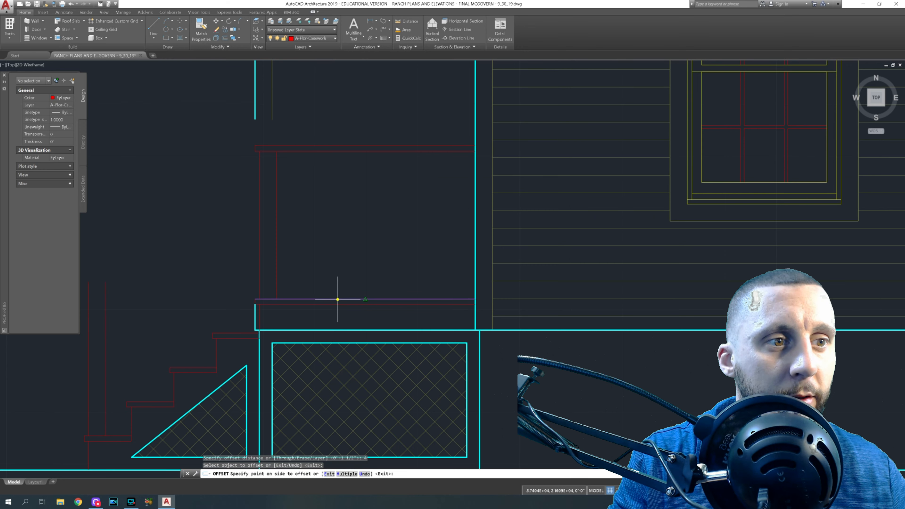
left_click(340, 281)
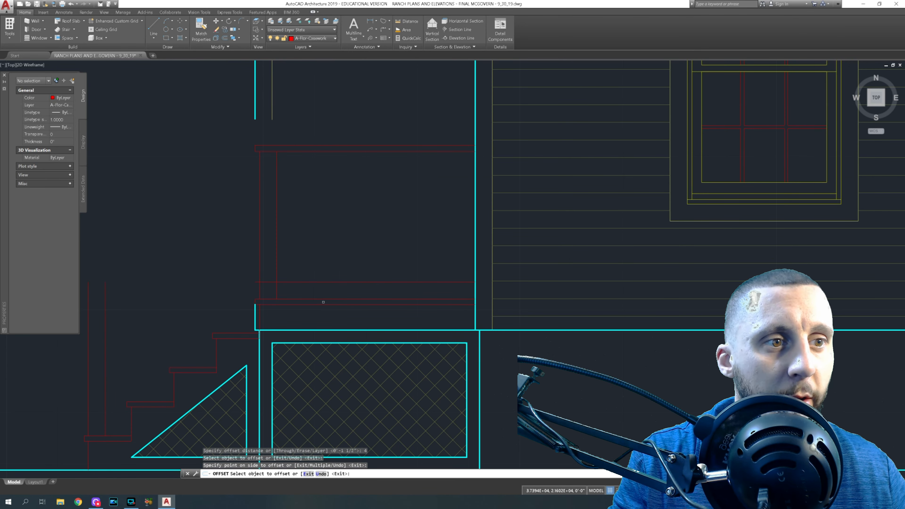
scroll(316, 309, "down", 2)
left_click(322, 263)
left_click(322, 264)
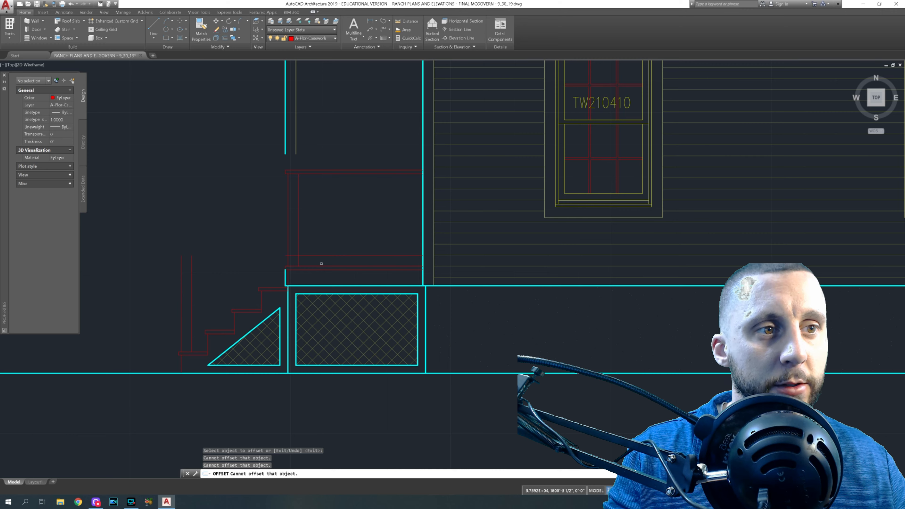
key("Escape")
- Trim the bottom rail line where it crosses and extends beyond the deck post
scroll(303, 260, "up", 4)
type("tr")
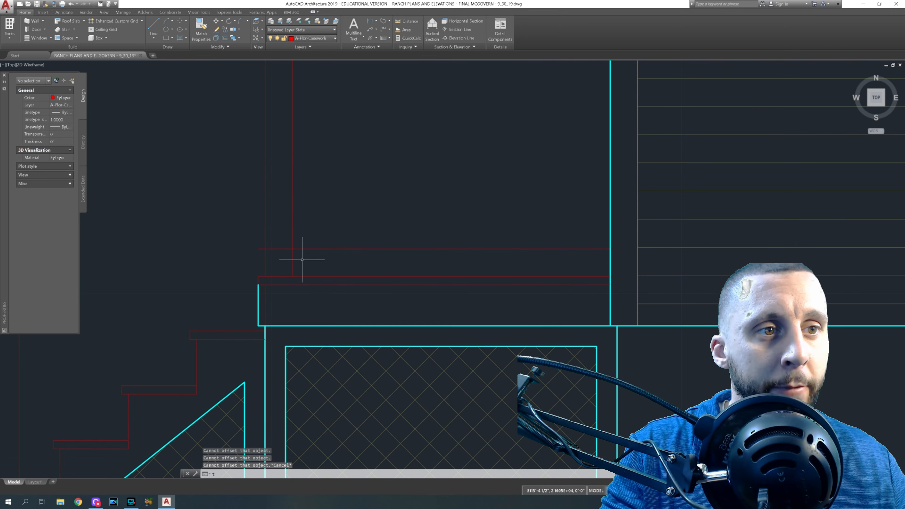
key("Return")
key("Return")
left_click_drag(259, 248, 279, 247)
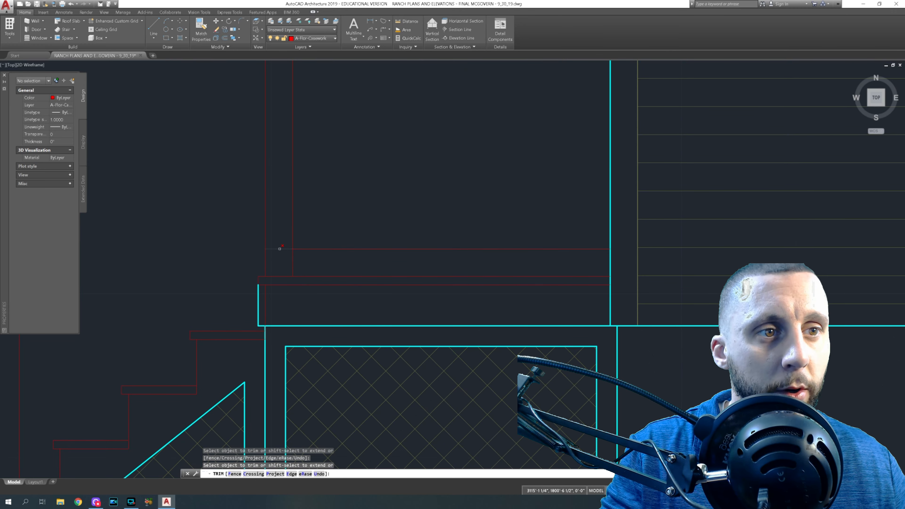
left_click(280, 249)
scroll(297, 247, "down", 2)
middle_click_drag(347, 276, 336, 297)
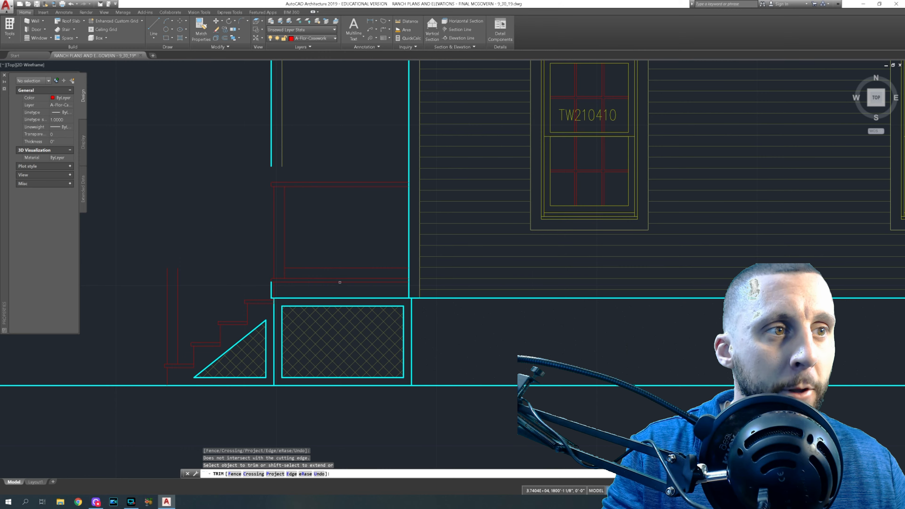
scroll(406, 225, "down", 6)
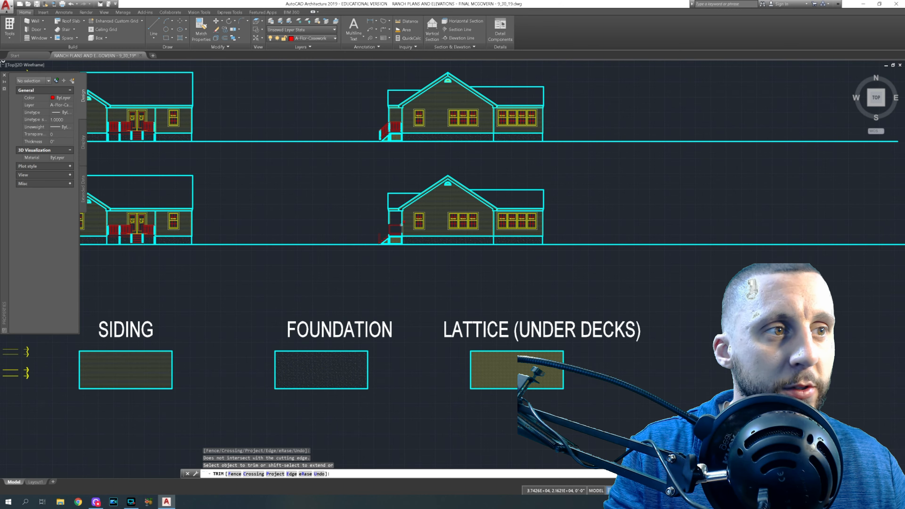
- Try projecting two vertical construction lines from the floor plan's deck, beside the house wall, down through the side elevations
scroll(389, 178, "up", 1)
scroll(389, 178, "up", 4)
scroll(389, 178, "up", 4)
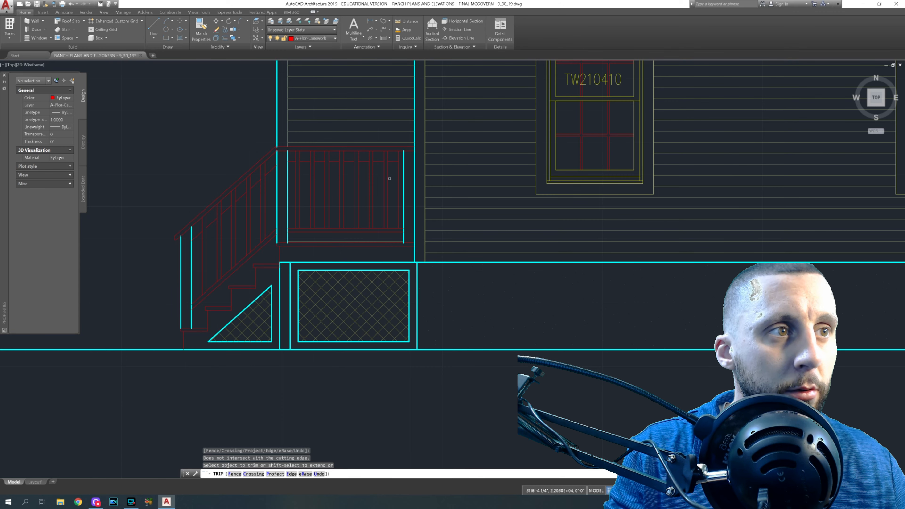
scroll(389, 178, "down", 8)
middle_click_drag(394, 64, 358, 332)
left_click(363, 134)
scroll(363, 134, "up", 6)
scroll(363, 134, "up", 3)
left_click(369, 119)
key("Escape")
type("xline")
key("Return")
left_click(365, 129)
left_click(365, 142)
key("Return")
key("Return")
left_click(383, 129)
left_click(383, 143)
key("Return")
scroll(383, 144, "down", 5)
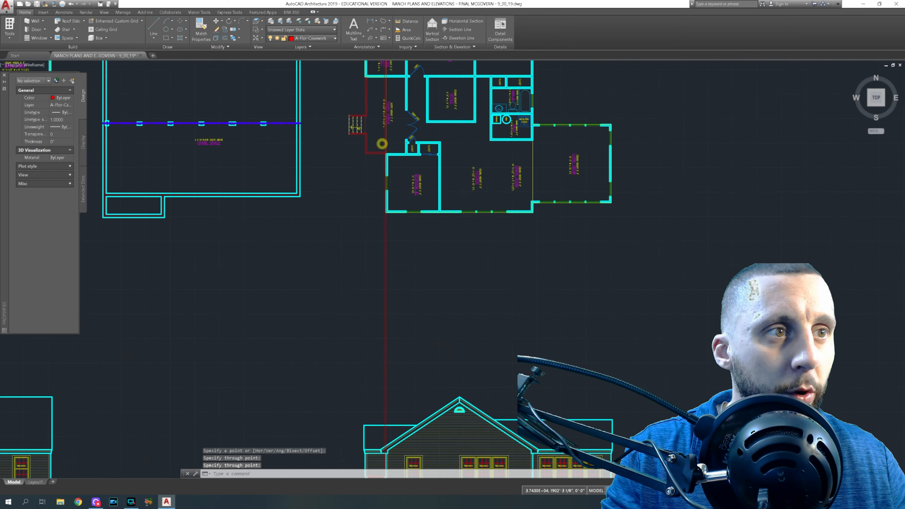
- Erase the two vertical construction lines running through the side elevation's deck
middle_click_drag(398, 255, 402, 155)
scroll(392, 258, "up", 10)
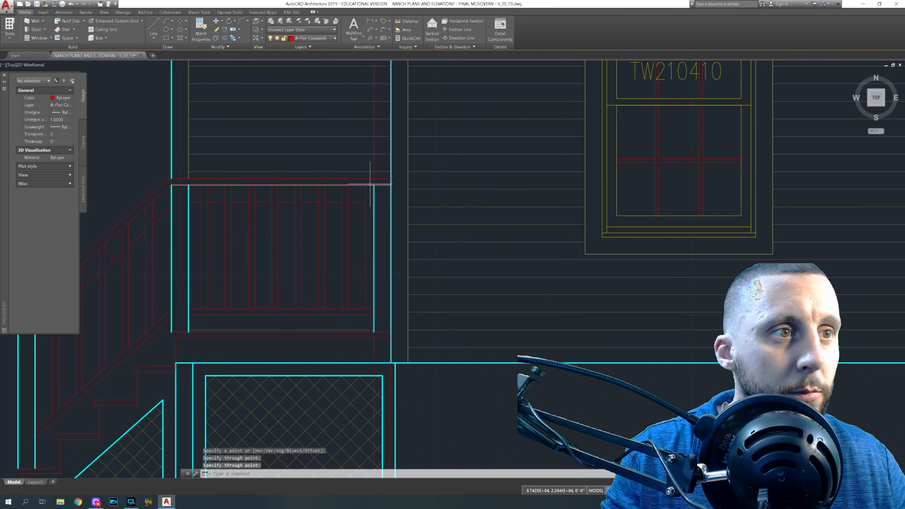
scroll(399, 287, "down", 10)
middle_click_drag(399, 287, 388, 196)
scroll(363, 259, "up", 10)
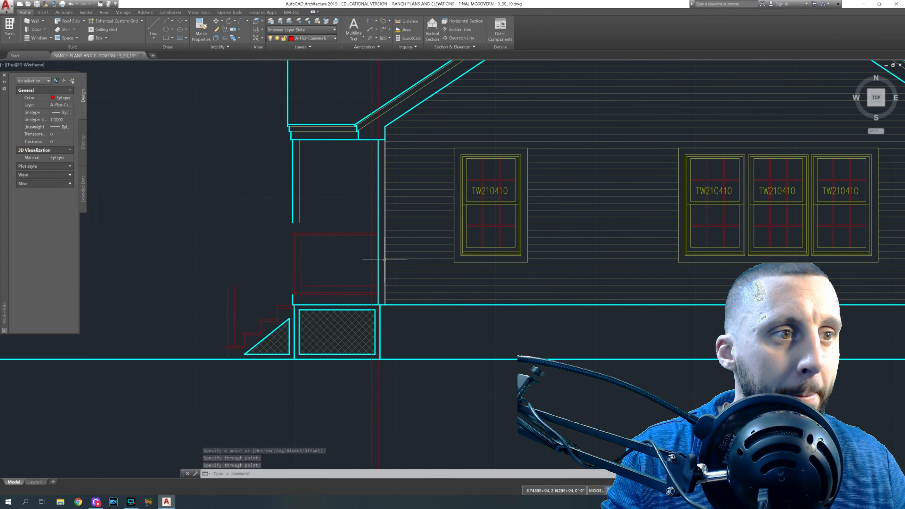
left_click(365, 203)
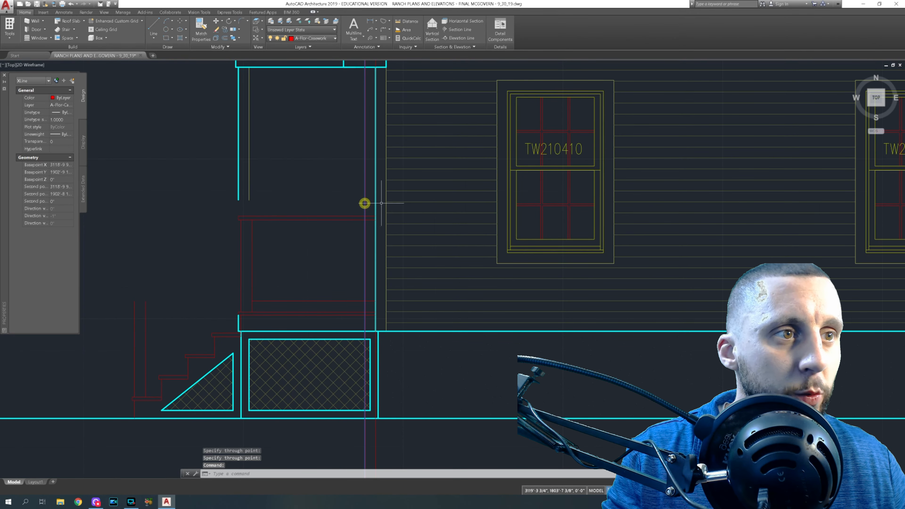
scroll(384, 232, "down", 8)
middle_click_drag(384, 231, 385, 249)
left_click(396, 160)
key("Delete")
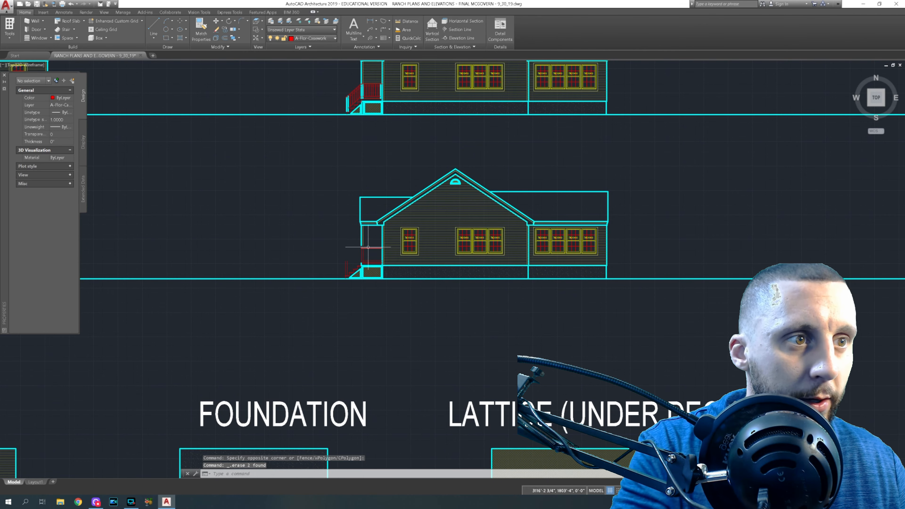
- Copy the two lines of the outer deck post so that the post's inner edge lands on the house wall line
scroll(367, 260, "up", 6)
left_click_drag(362, 239, 324, 244)
type("cop")
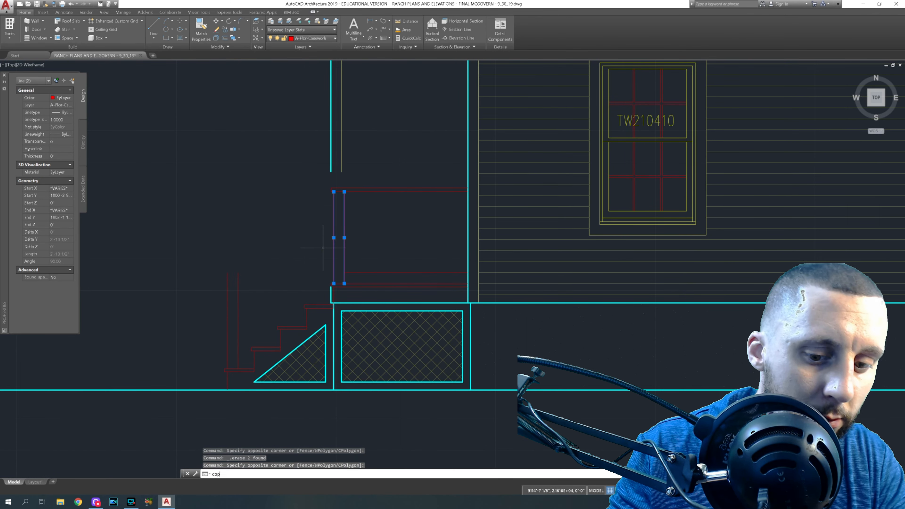
key("Return")
left_click(344, 284)
left_click(468, 284)
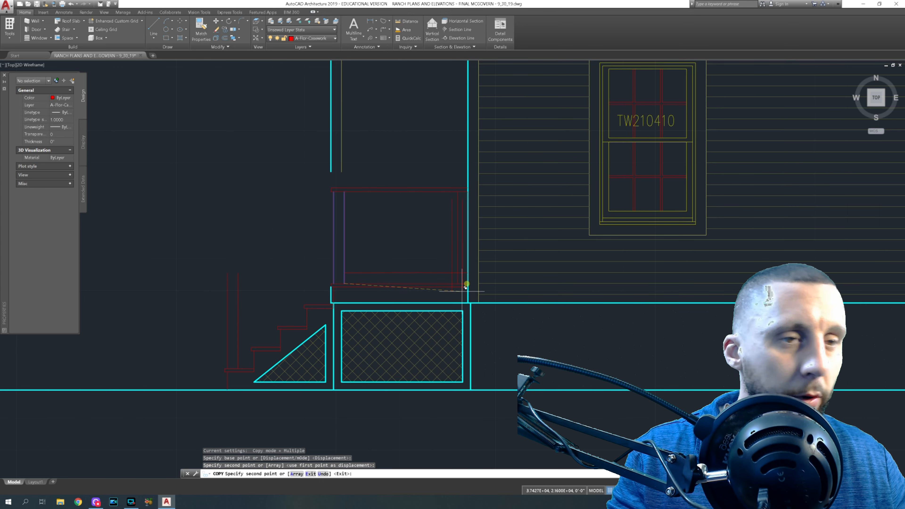
key("Escape")
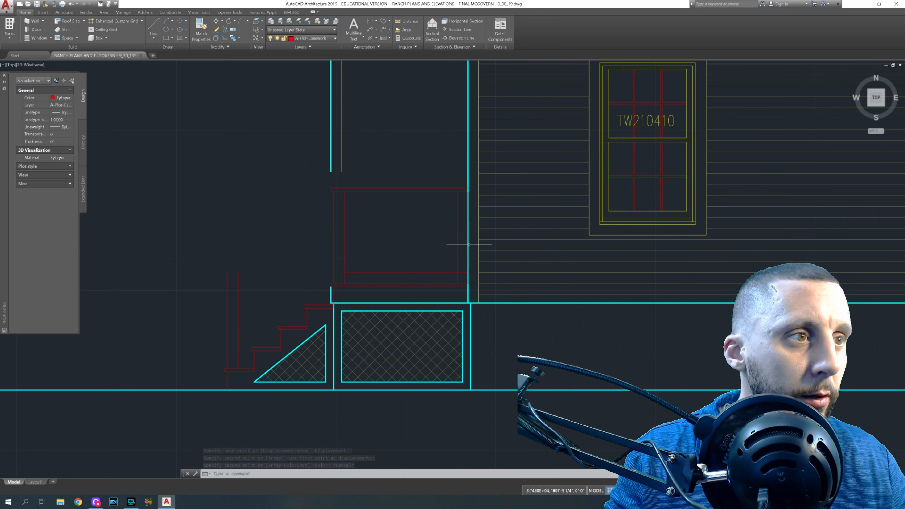
- Erase the copied post line that overlaps the house wall line
scroll(467, 242, "down", 4)
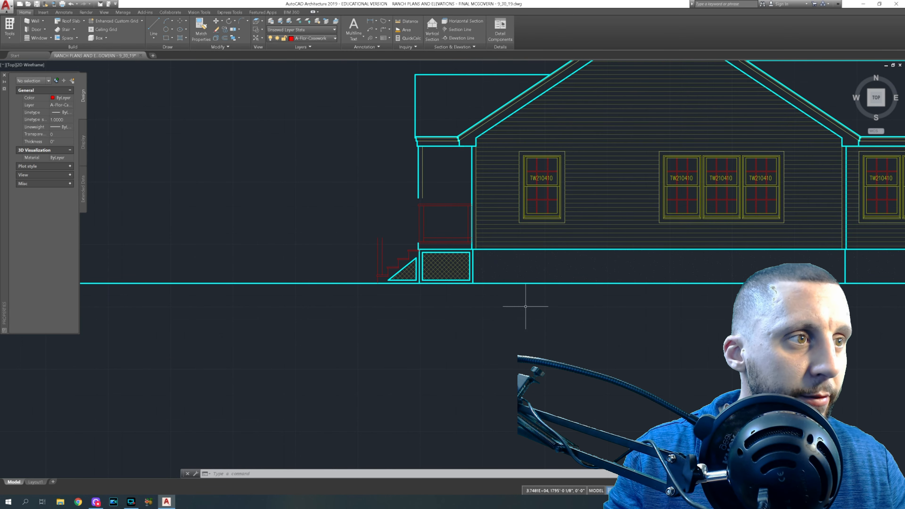
scroll(478, 189, "up", 6)
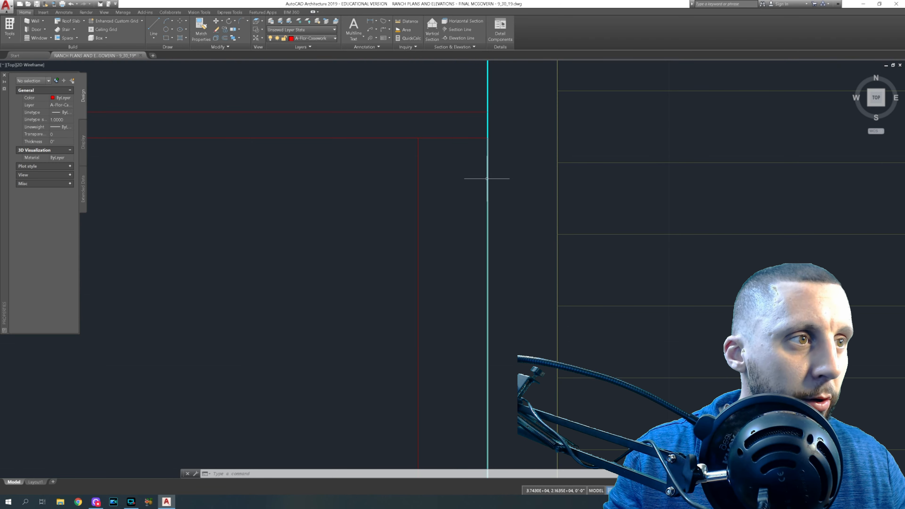
left_click(488, 146)
key("Delete")
scroll(498, 169, "down", 3)
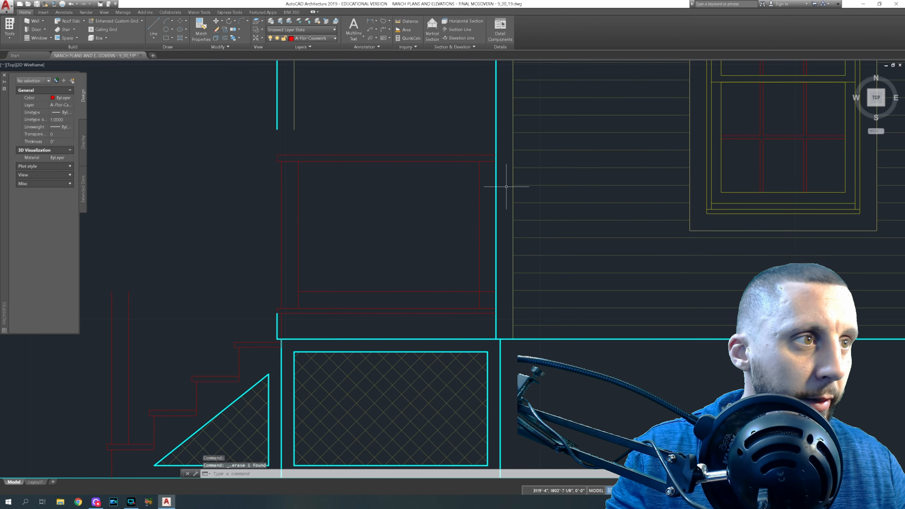
- Trim the bottom rail line where it crosses the new deck post beside the house wall
type("tr")
key("Return")
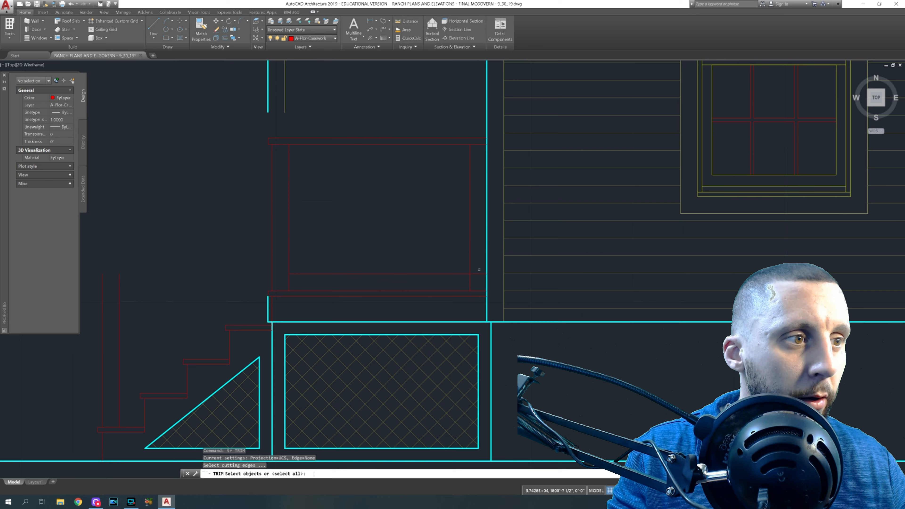
key("Return")
left_click(479, 270)
left_click(480, 286)
key("Escape")
key("Return")
key("Return")
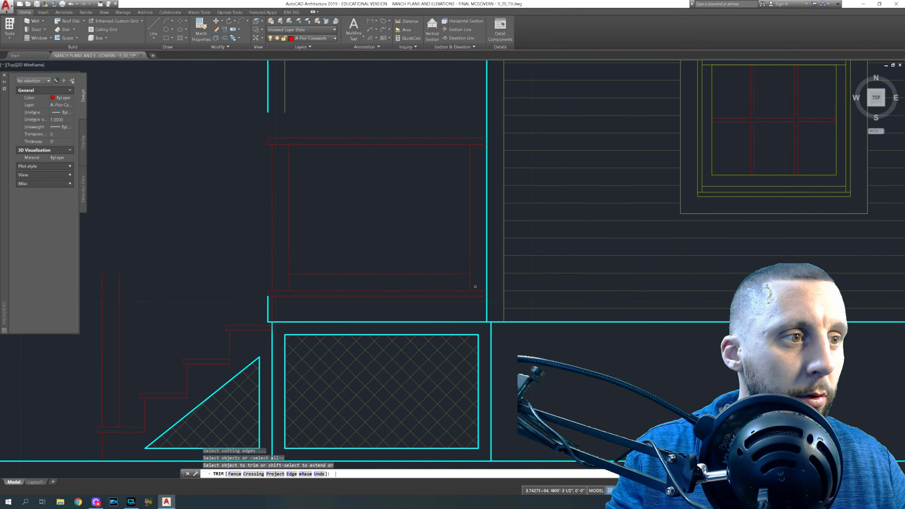
- Match the properties of the house wall line onto the vertical lines of both deck posts
left_click(201, 28)
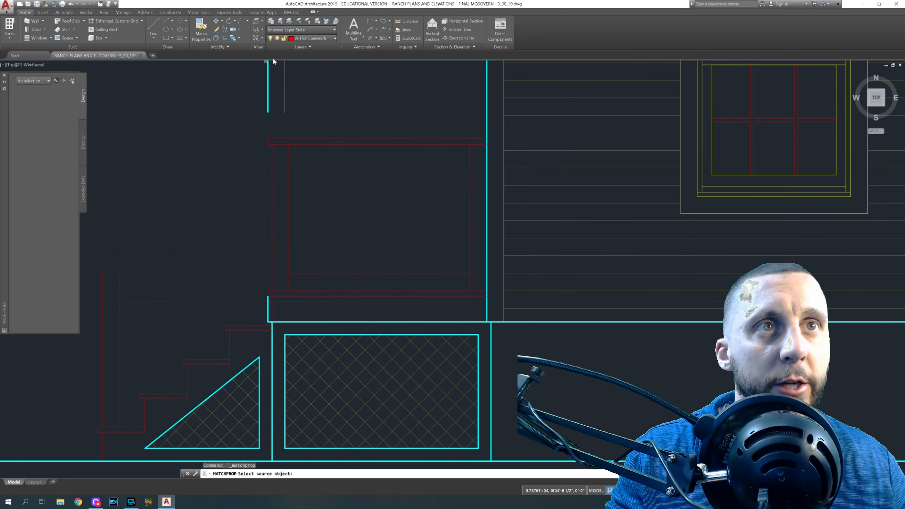
left_click(486, 104)
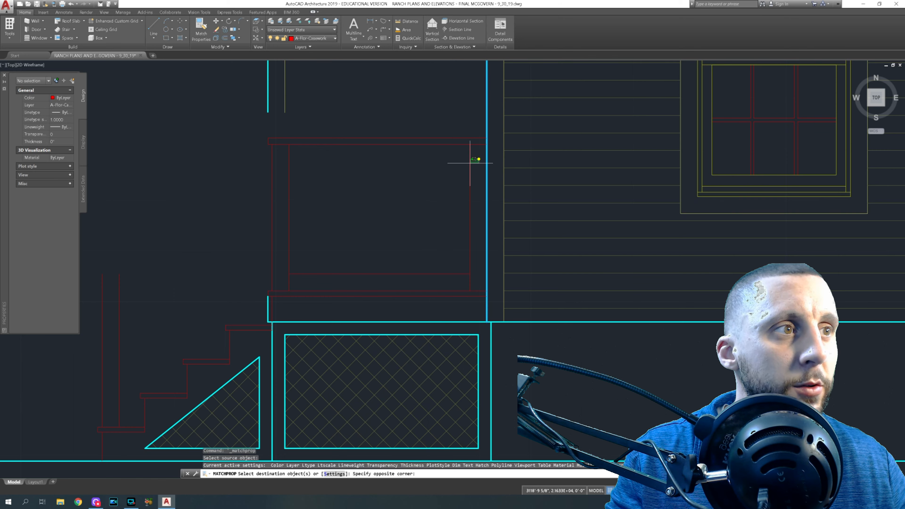
left_click(479, 159)
left_click(456, 170)
left_click(312, 159)
left_click(268, 183)
key("Escape")
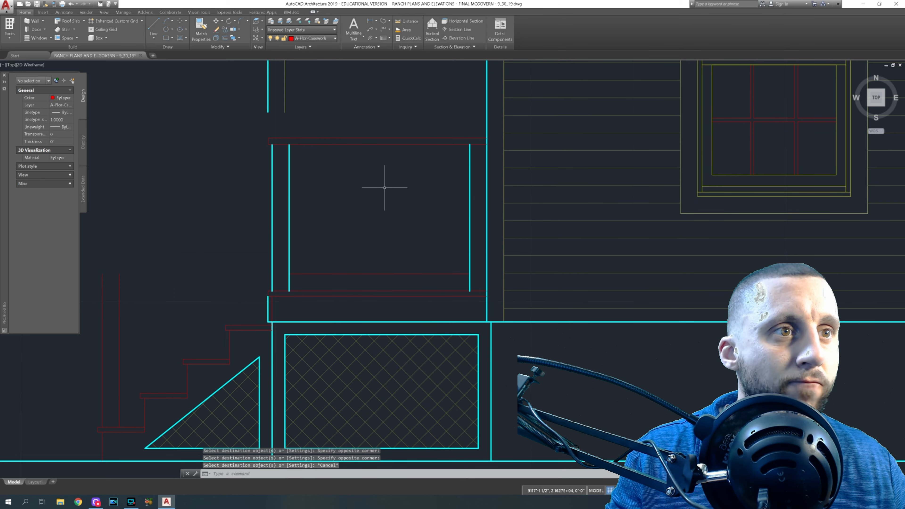
- Offset the deck's bottom rail line 1.5 inches upward to give the rail its thickness
left_click(225, 38)
type("1.5")
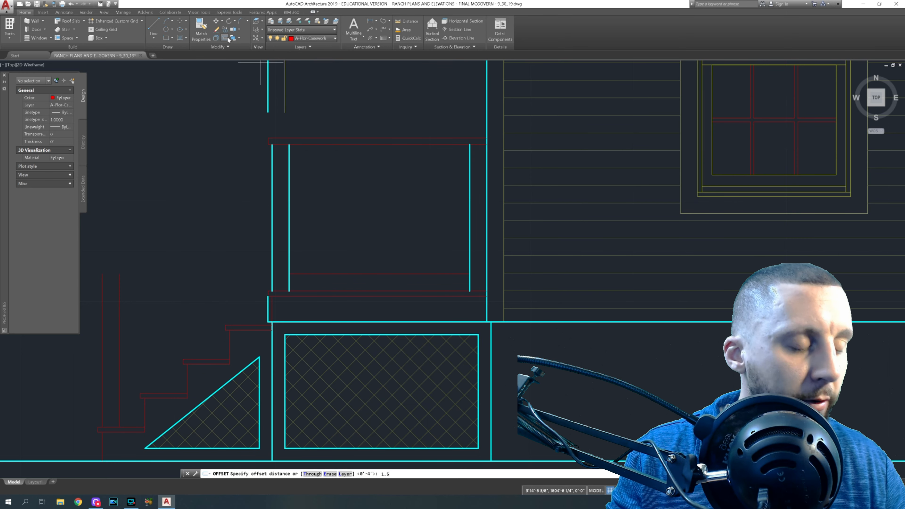
key("Return")
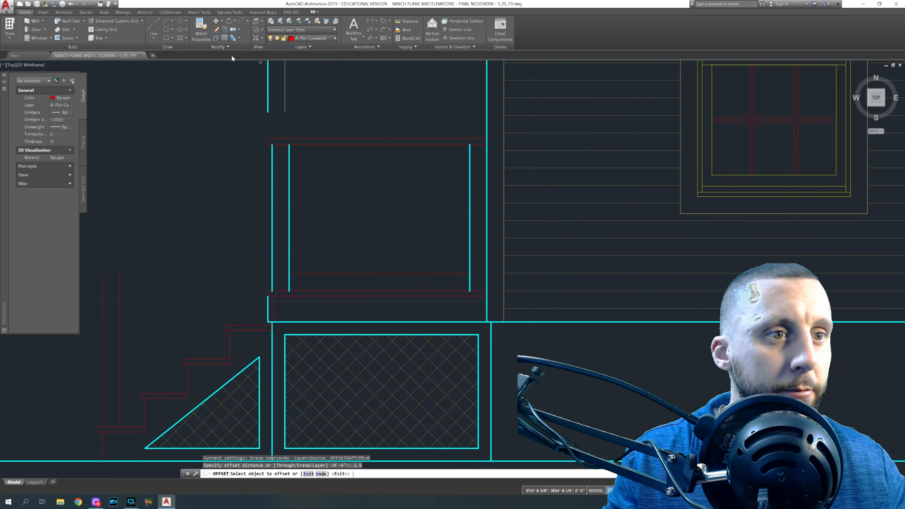
left_click(358, 274)
left_click(357, 252)
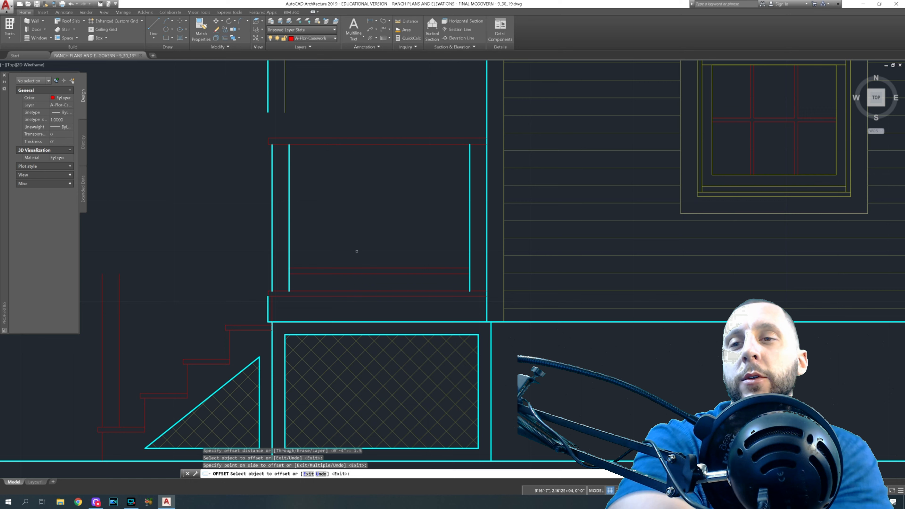